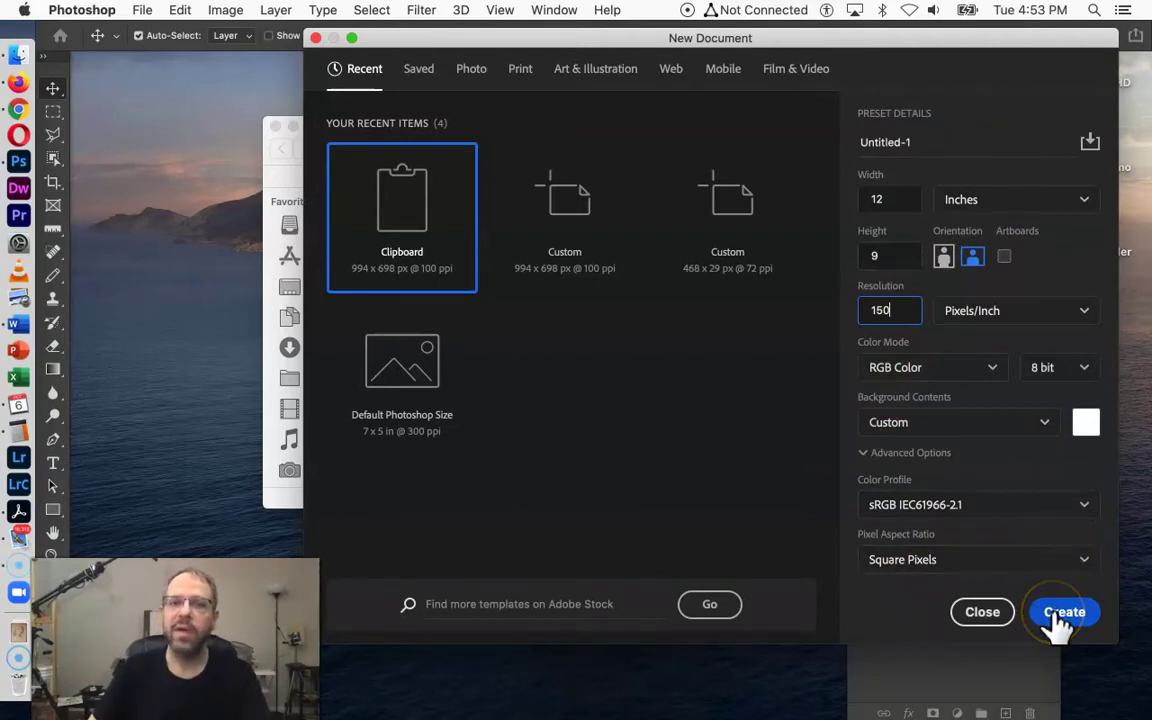
# Step: Create the 12 × 9 inch RGB document at 150 pixels/inch with a white background
pyautogui.click(1058, 620)
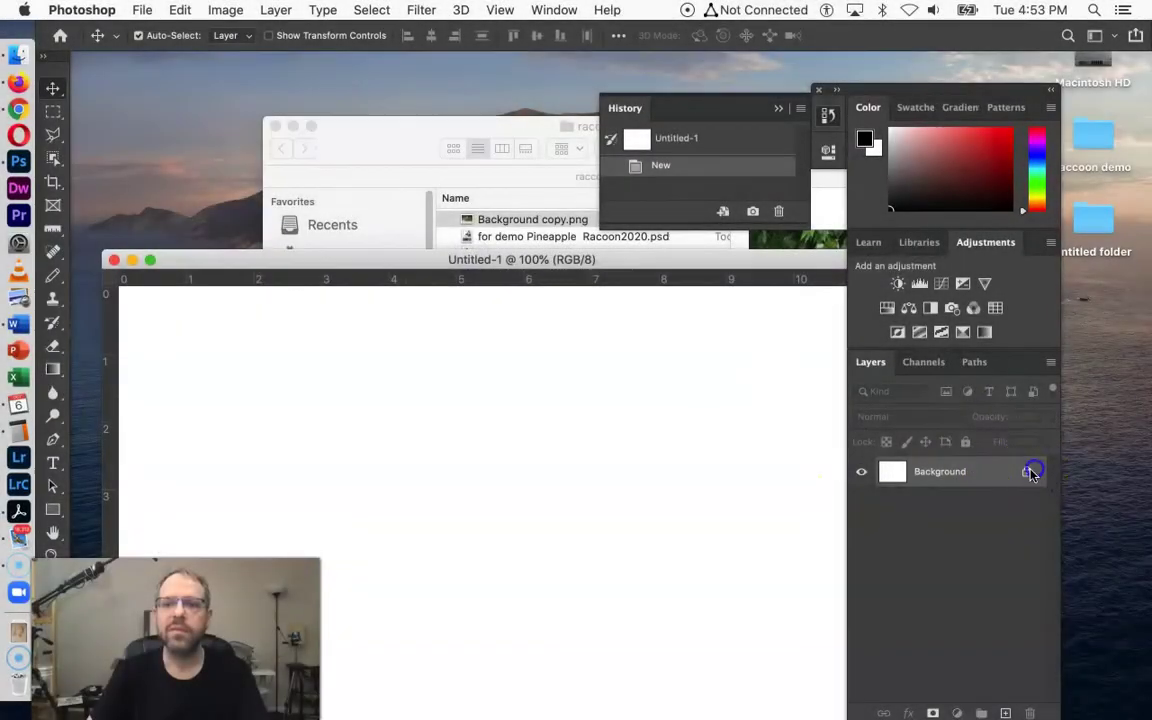
# Step: Convert the locked Background into a regular layer and hide it
pyautogui.click(1030, 471)
pyautogui.doubleClick(958, 476)
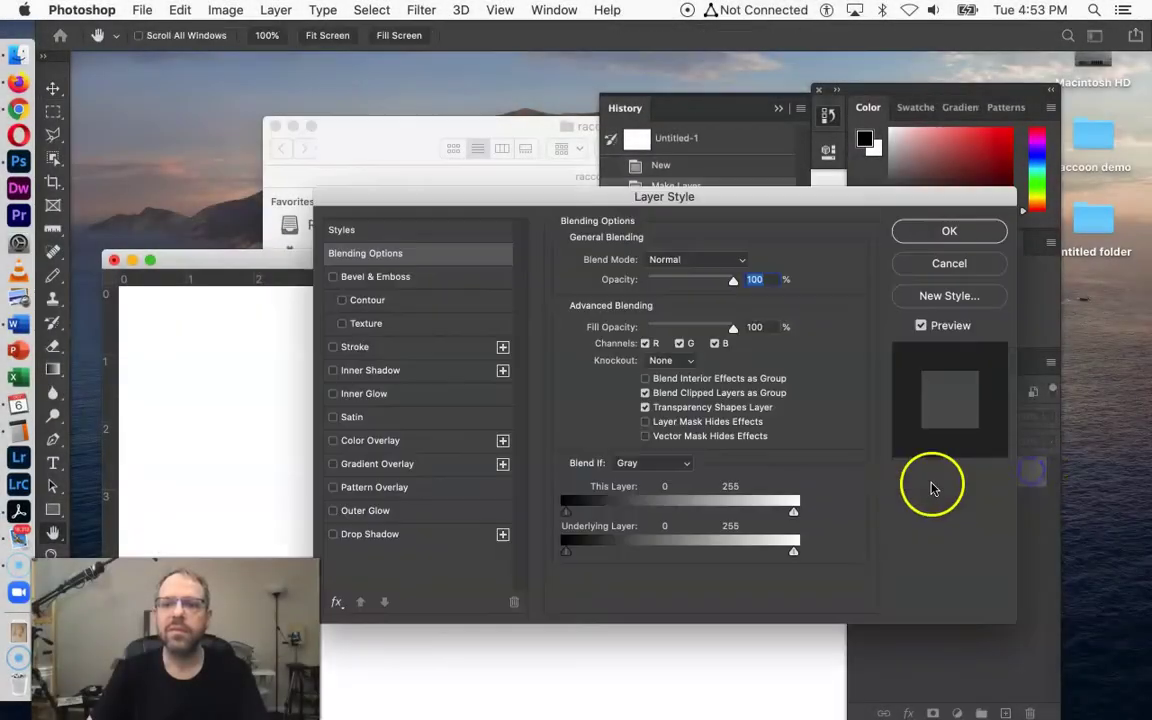
pyautogui.click(945, 265)
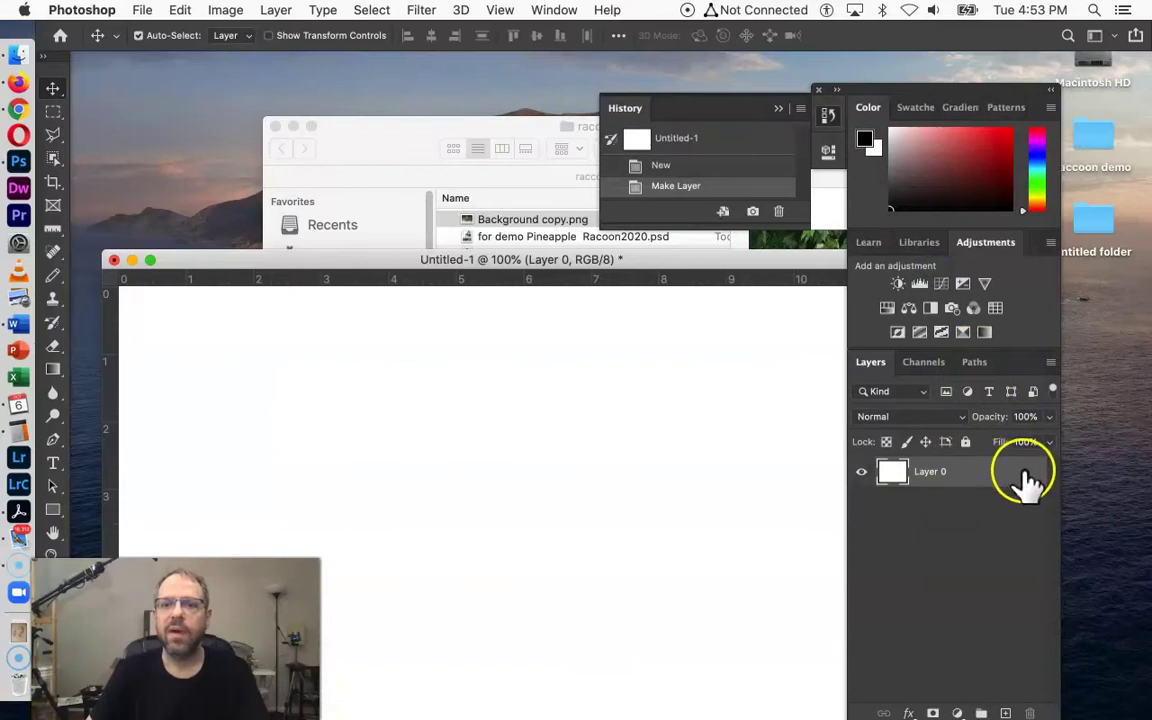
pyautogui.click(862, 472)
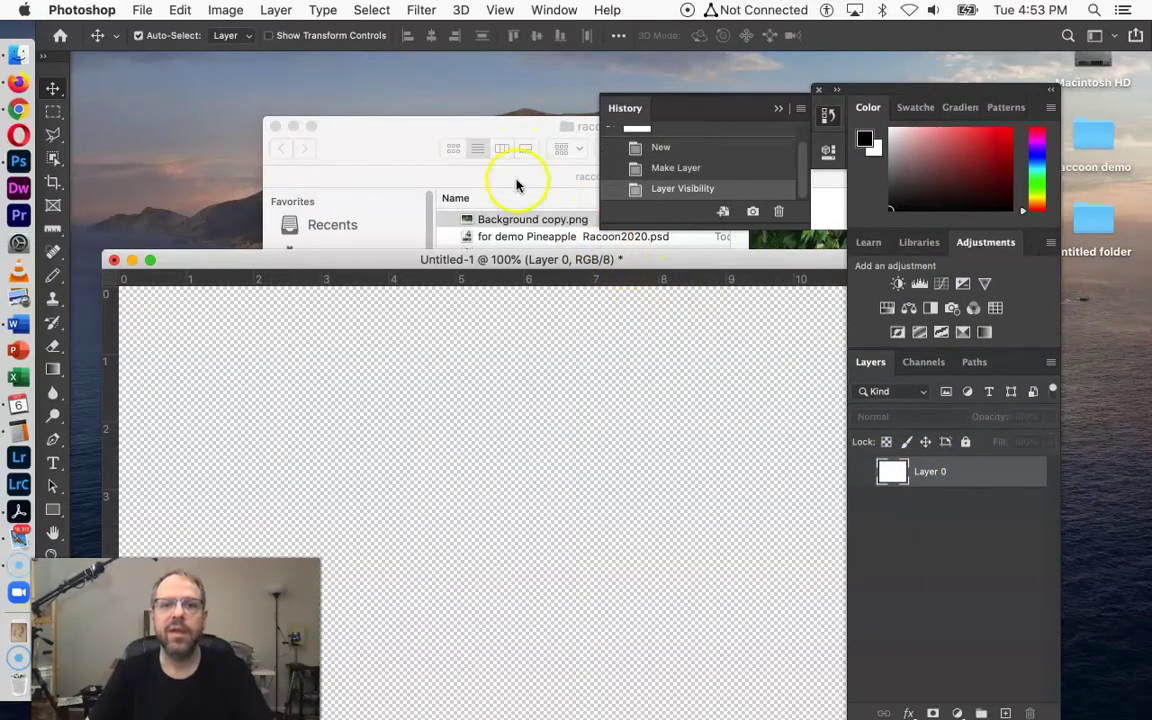
# Step: Switch to Finder and place Background copy.png from the raccoon demo folder into the Photoshop document
pyautogui.click(507, 160)
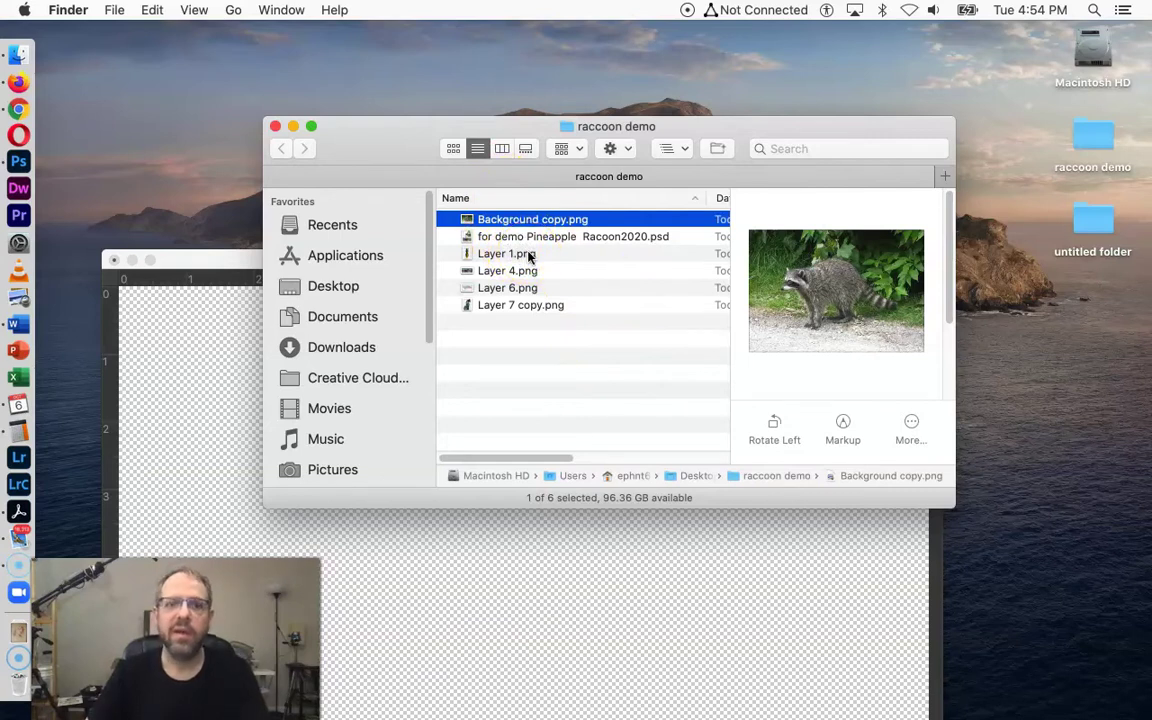
pyautogui.moveTo(382, 143); pyautogui.dragTo(369, 60)
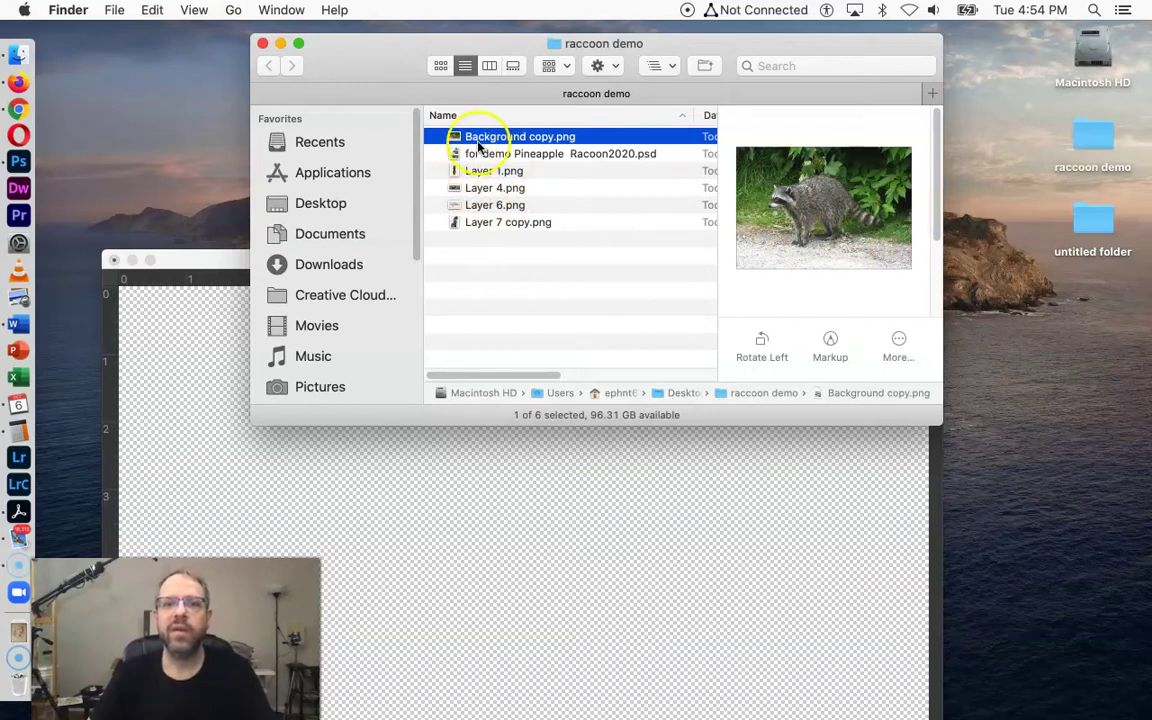
pyautogui.moveTo(455, 140); pyautogui.dragTo(537, 552)
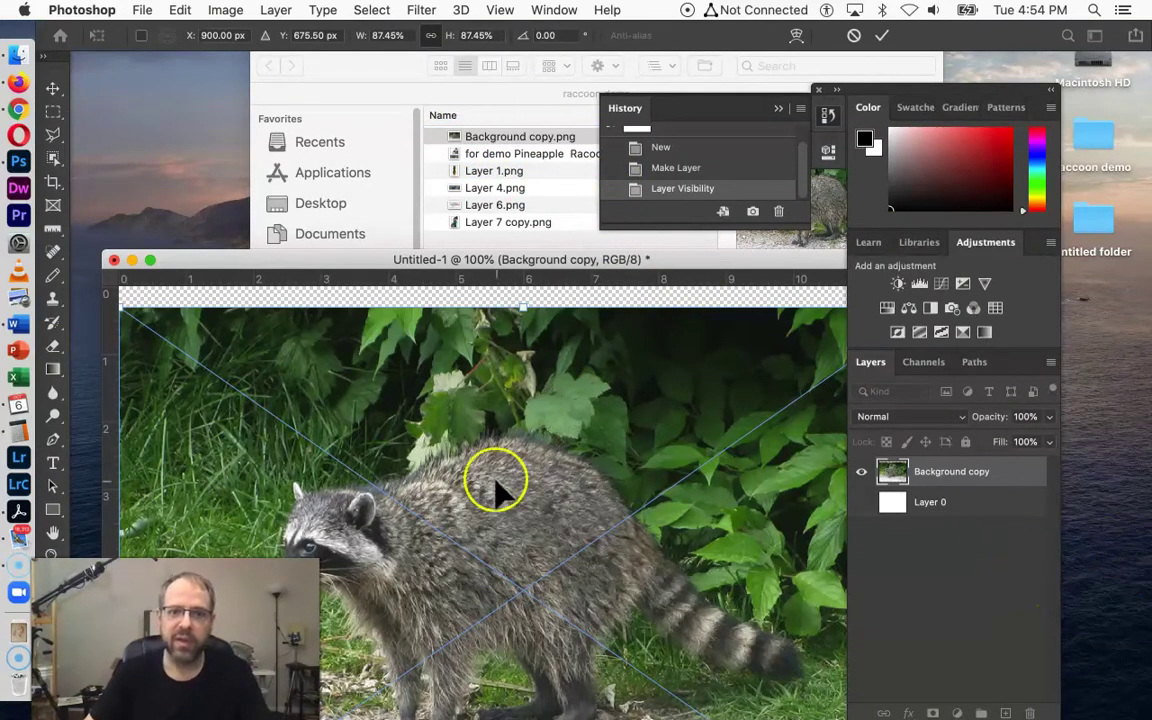
pyautogui.press('Return')
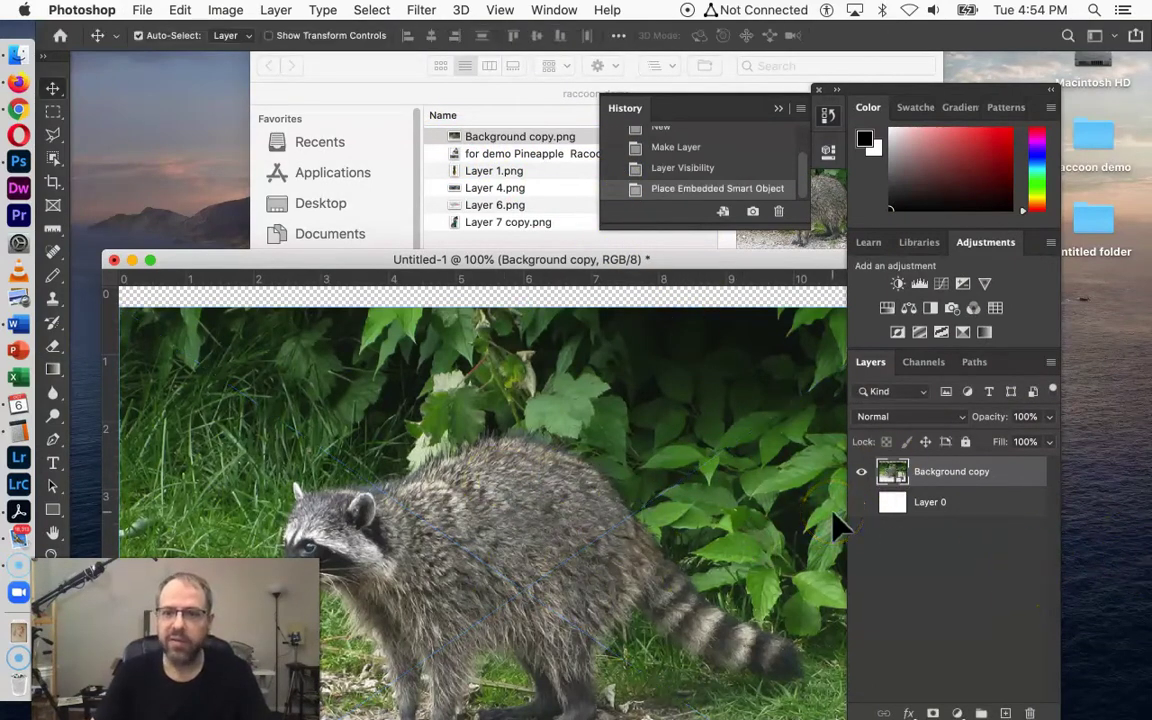
pyautogui.click(980, 485)
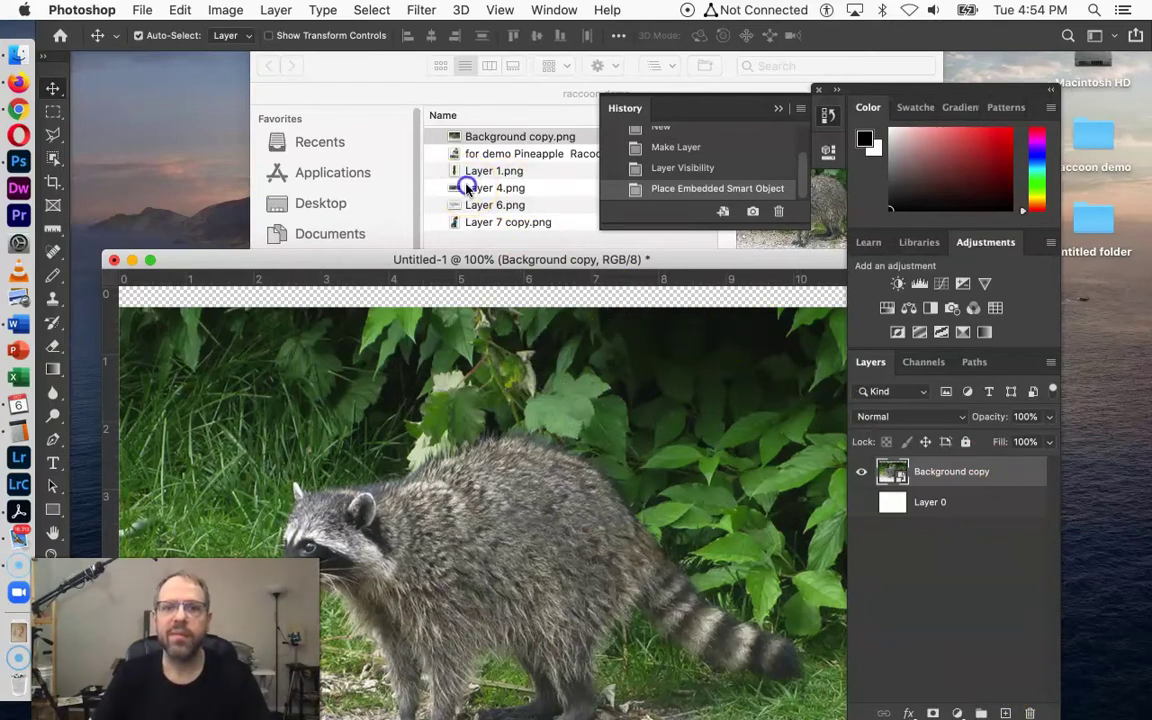
# Step: Place Layer 1.png and Layer 4.png from the raccoon demo folder as embedded layers in the document
pyautogui.click(408, 168)
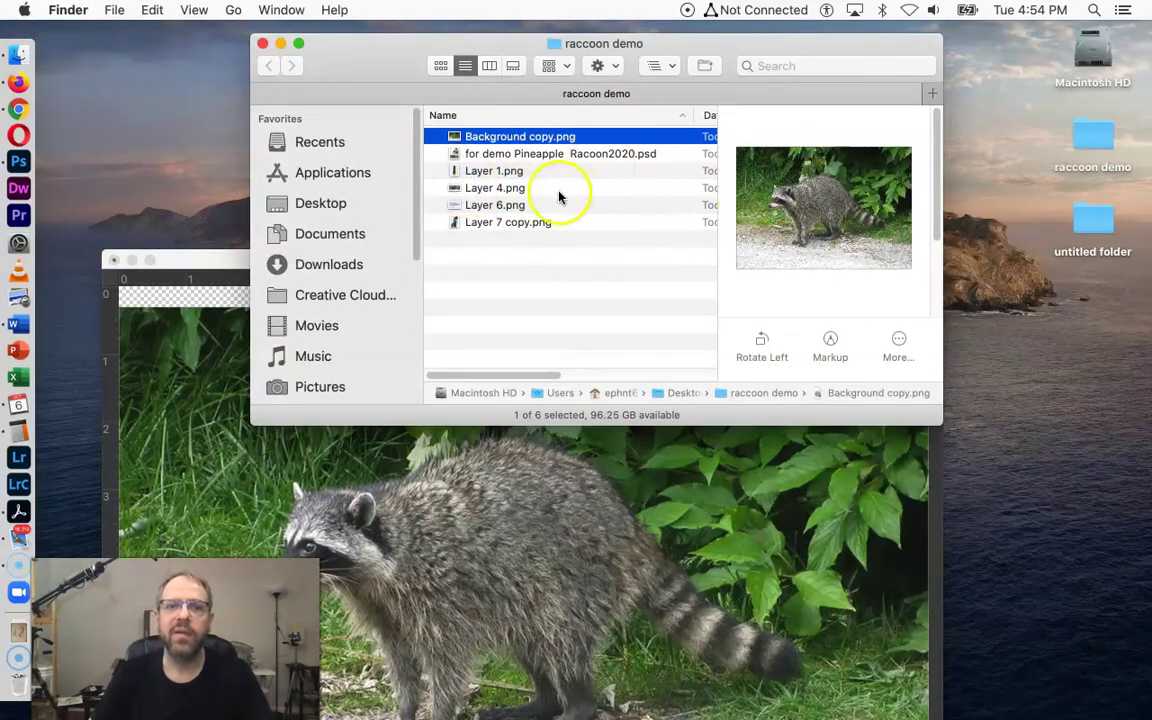
pyautogui.moveTo(519, 172); pyautogui.dragTo(640, 580)
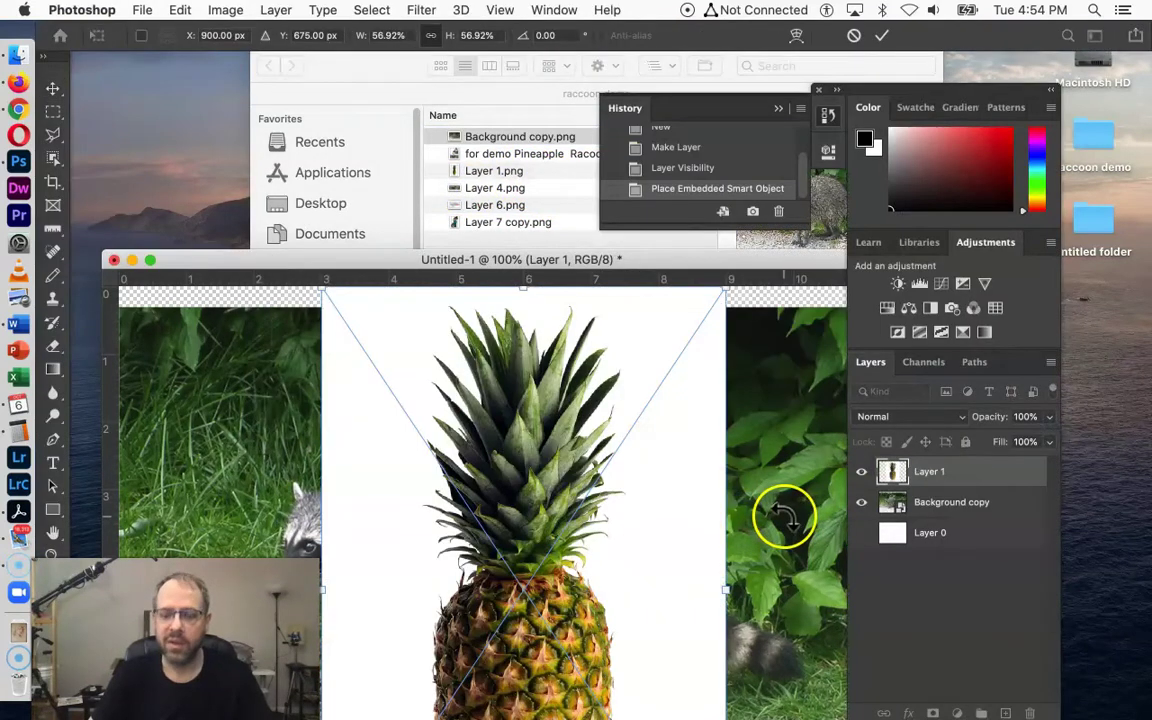
pyautogui.press('Return')
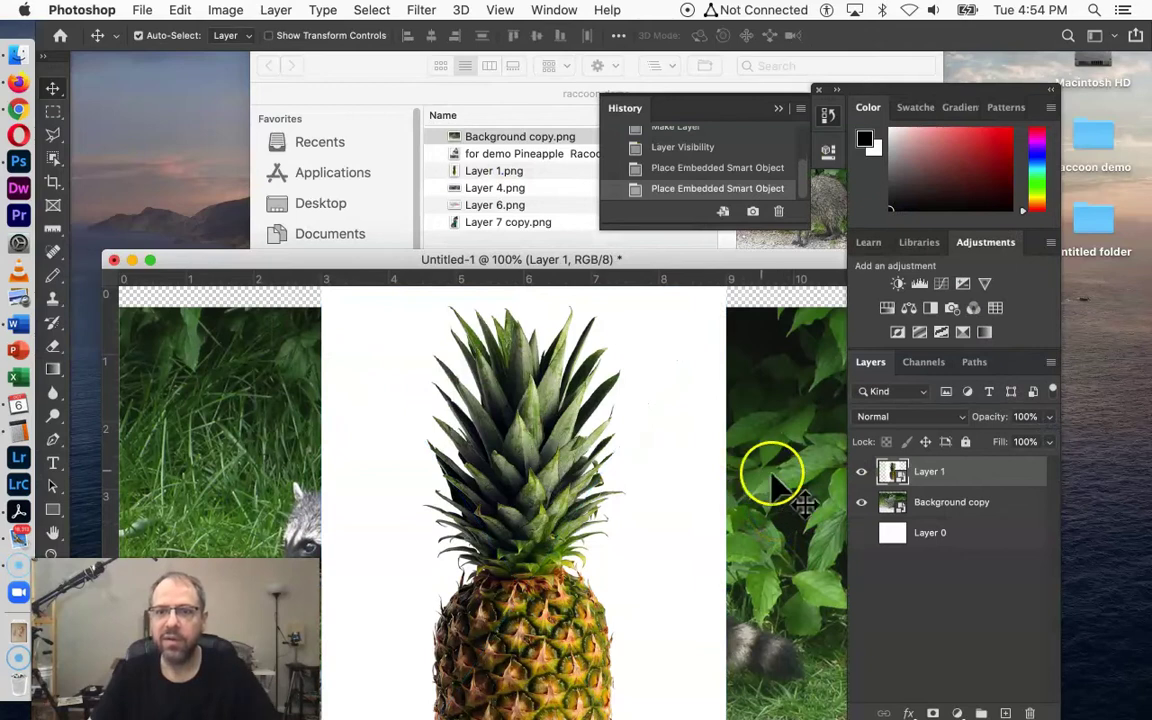
pyautogui.click(478, 190)
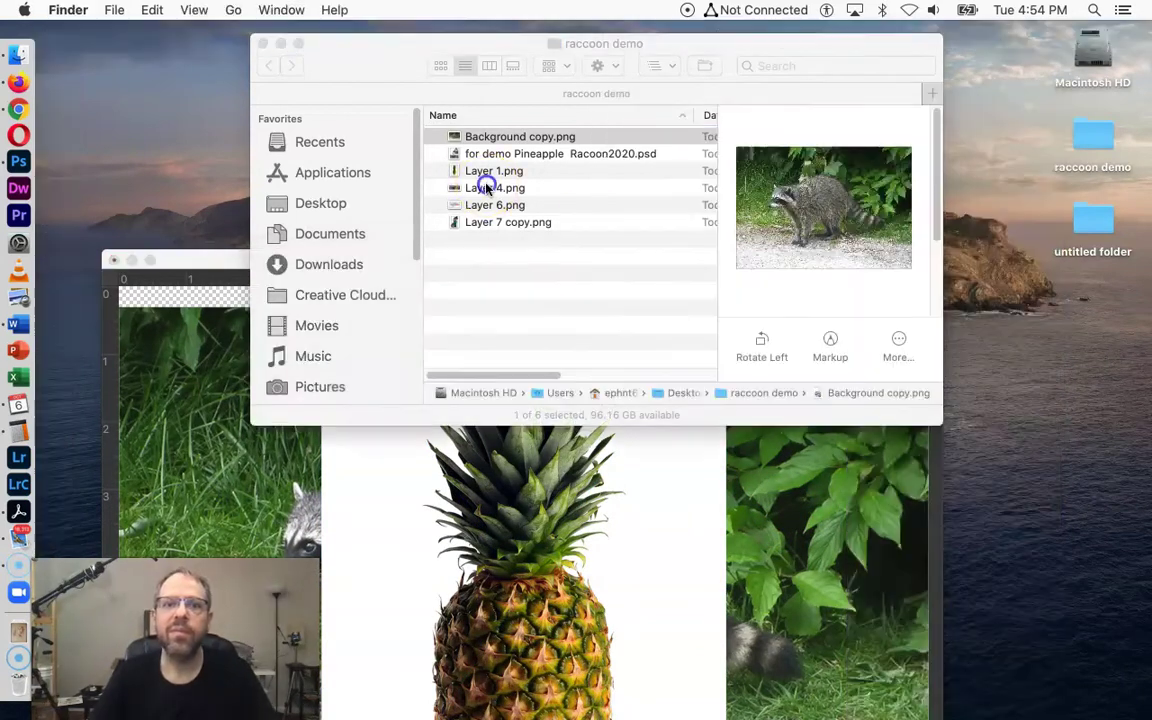
pyautogui.moveTo(440, 187); pyautogui.dragTo(617, 565)
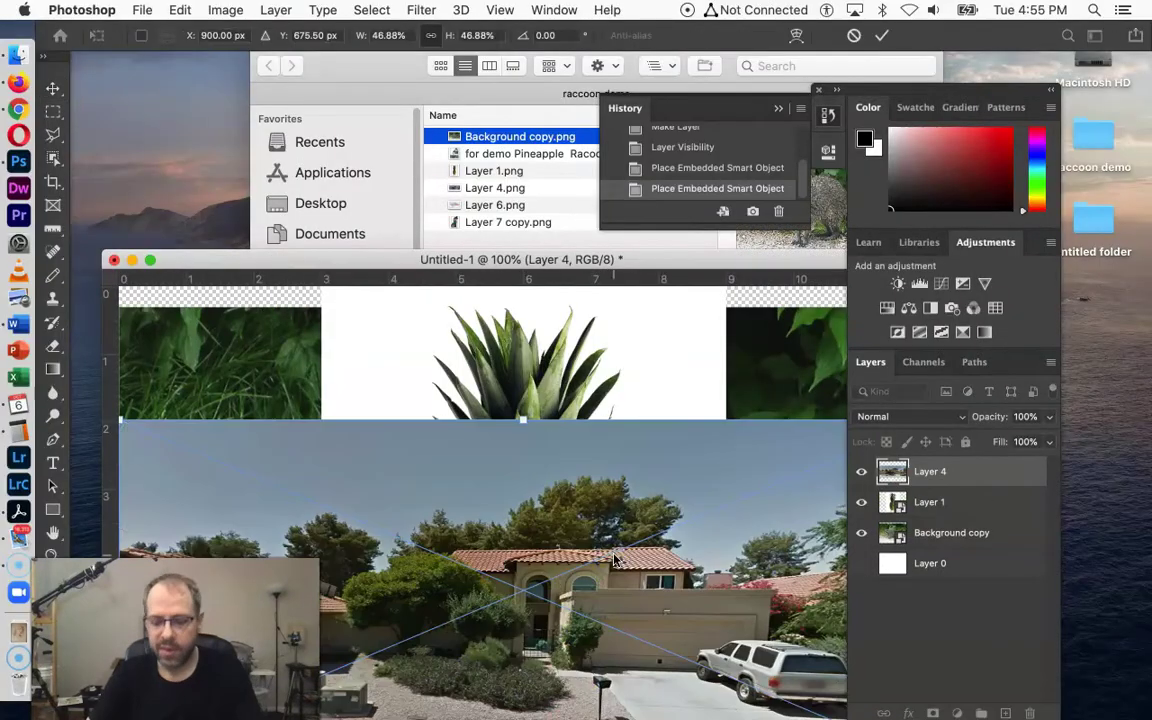
pyautogui.press('Return')
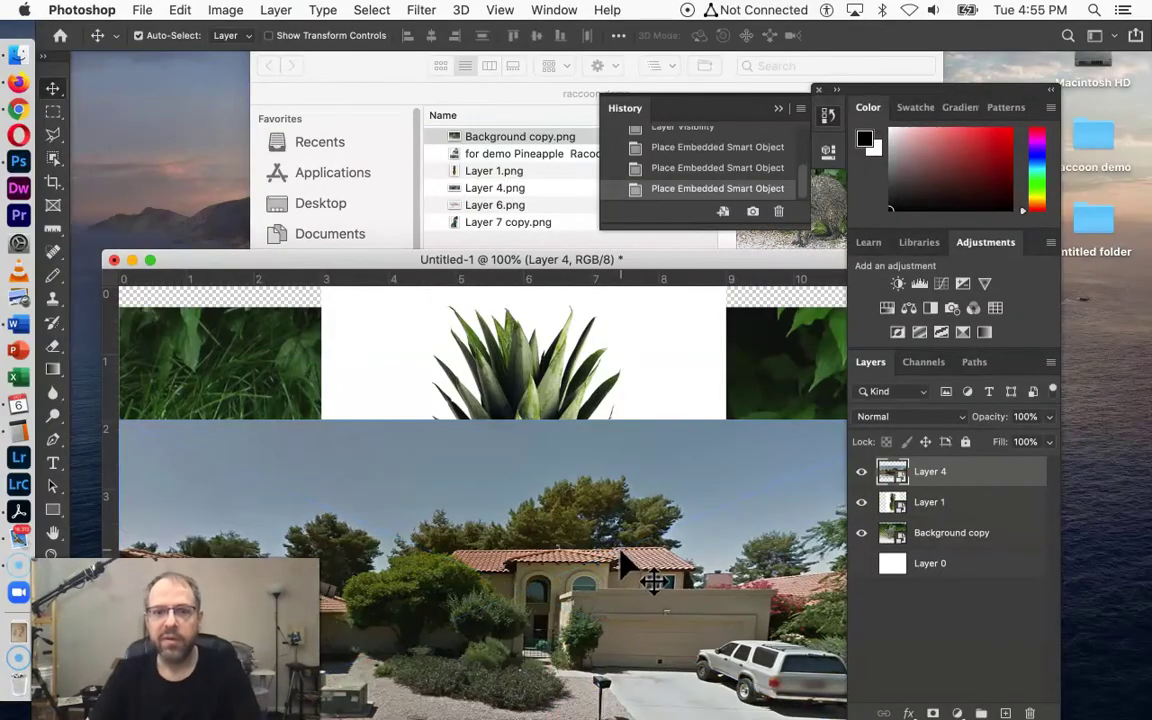
# Step: Place Layer 6.png and Layer 7 copy.png from the raccoon demo folder as embedded layers in the document
pyautogui.click(558, 206)
pyautogui.click(500, 206)
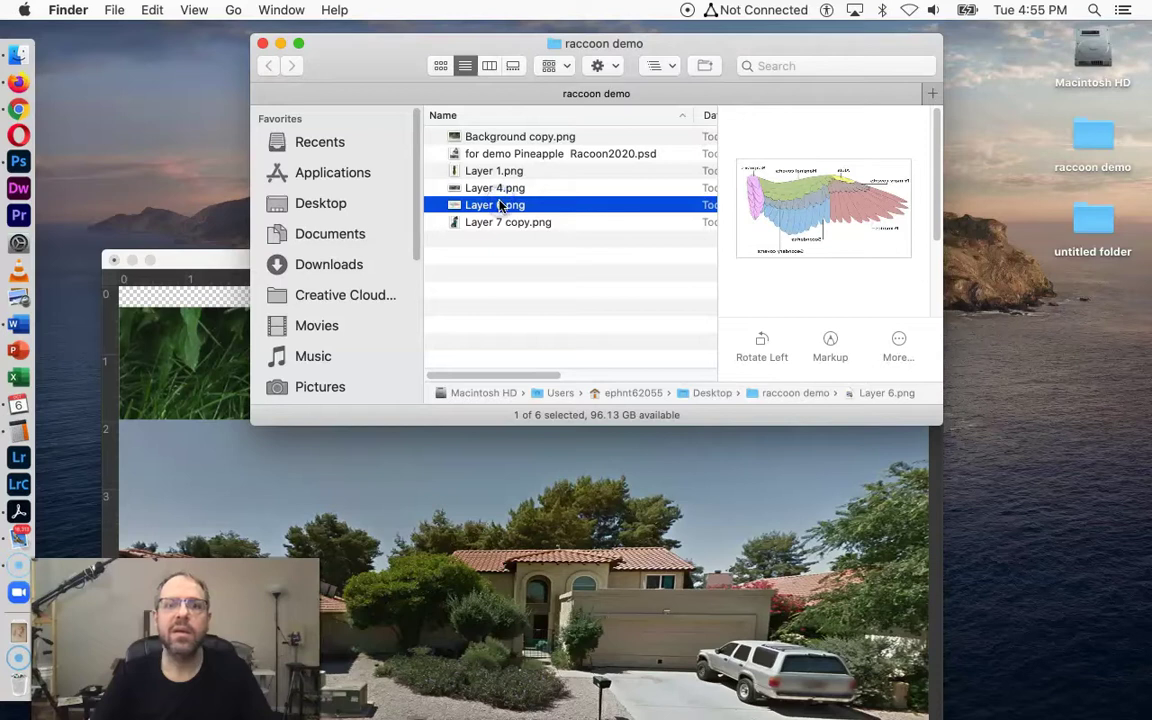
pyautogui.moveTo(452, 210); pyautogui.dragTo(636, 575)
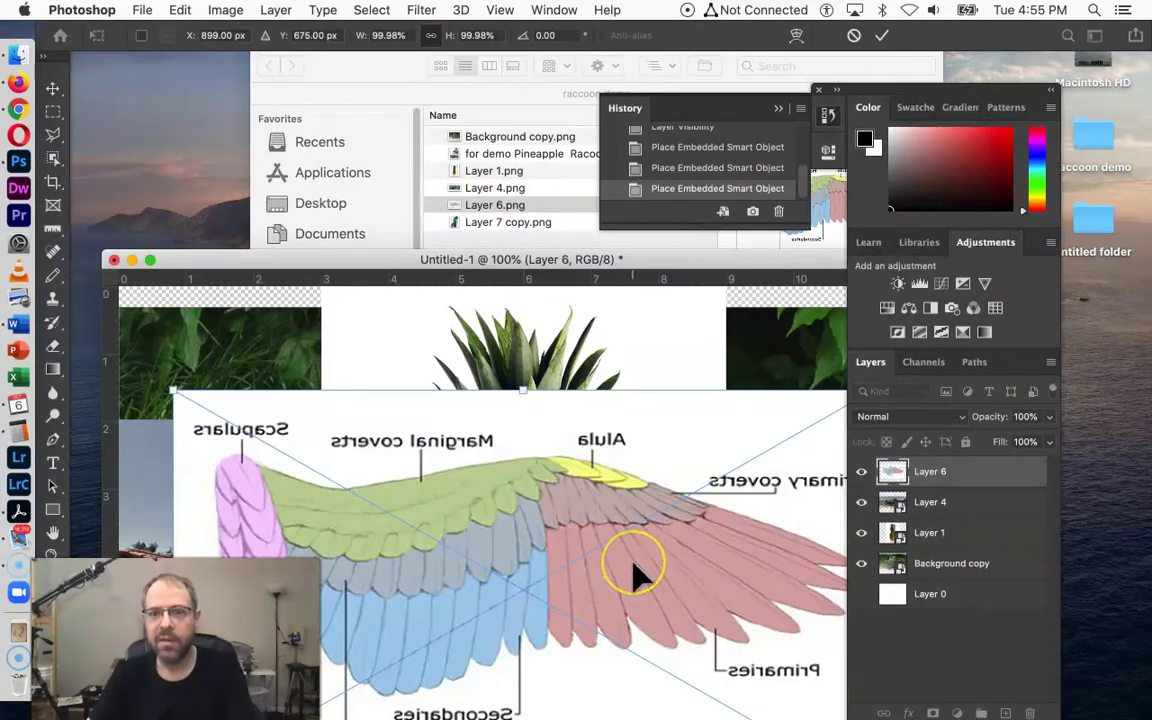
pyautogui.press('Return')
pyautogui.click(483, 171)
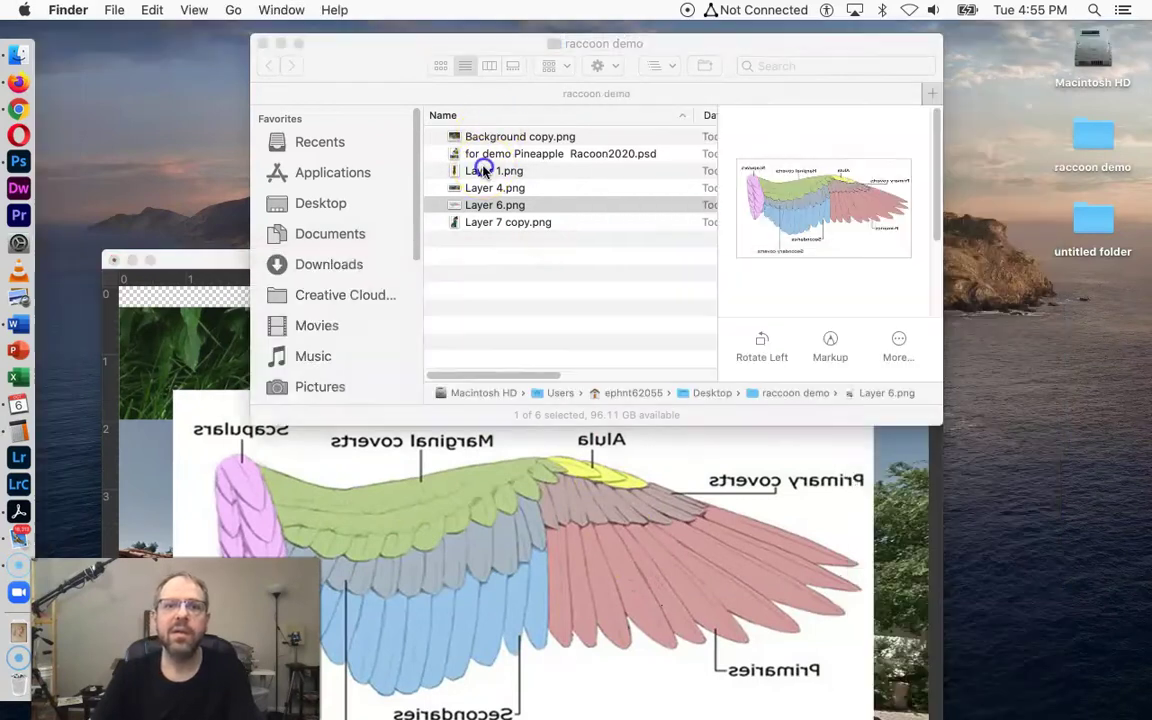
pyautogui.moveTo(458, 223); pyautogui.dragTo(566, 562)
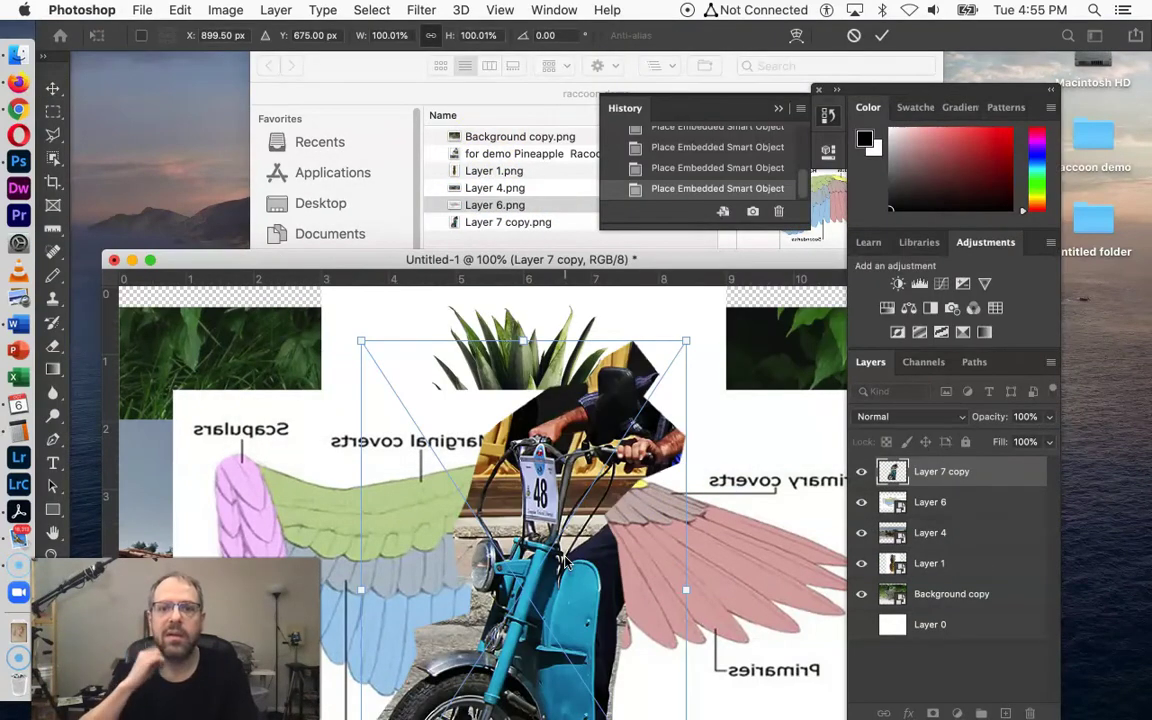
pyautogui.press('Return')
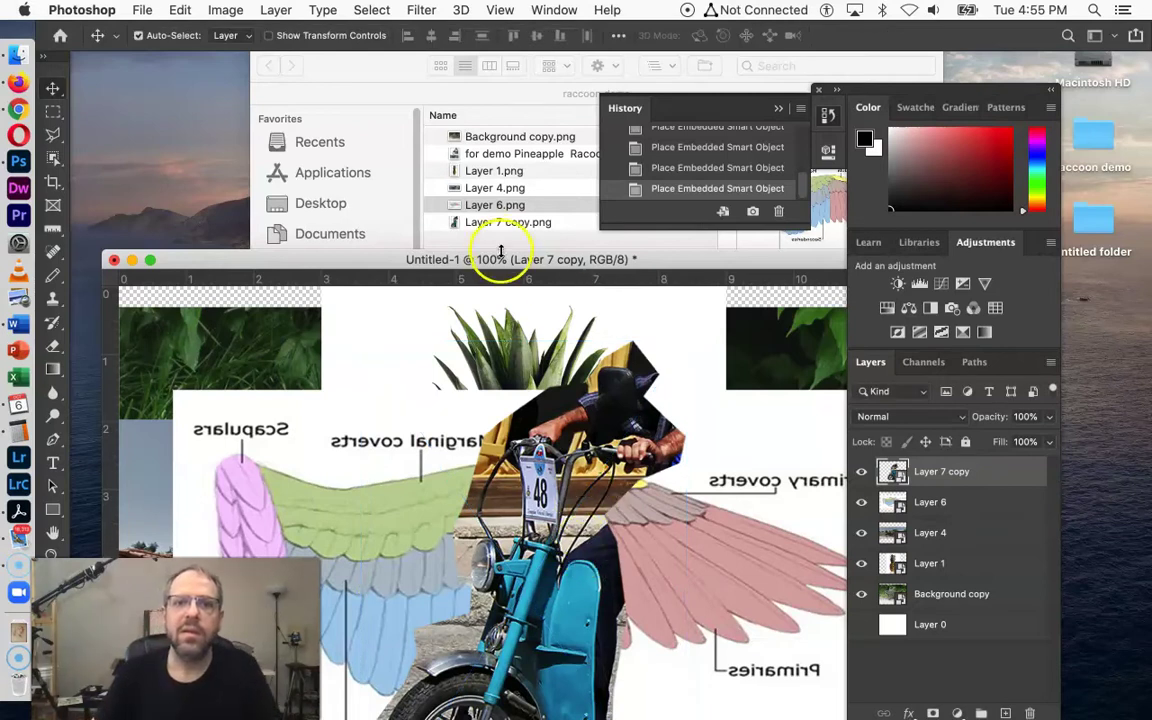
# Step: Reset the Essentials workspace and narrow the panel column to leave more room for the image
pyautogui.moveTo(495, 262); pyautogui.dragTo(490, 71)
pyautogui.click(554, 10)
pyautogui.moveTo(607, 10)
pyautogui.moveTo(554, 10)
pyautogui.moveTo(720, 31)
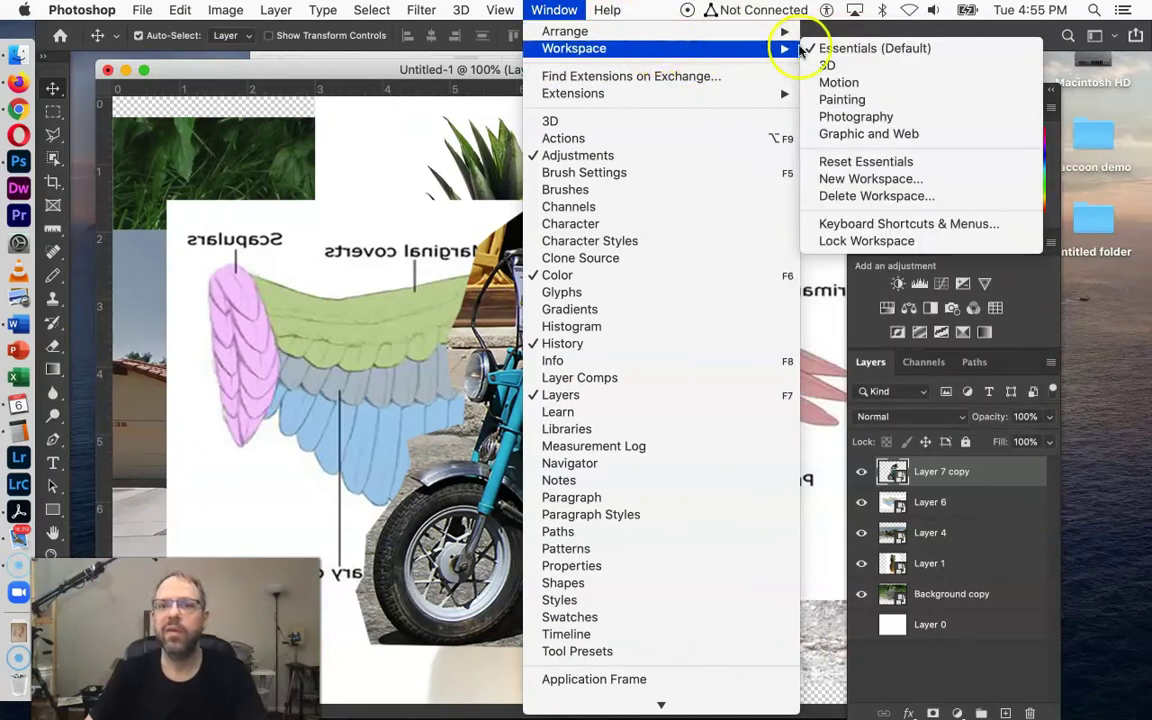
pyautogui.click(866, 163)
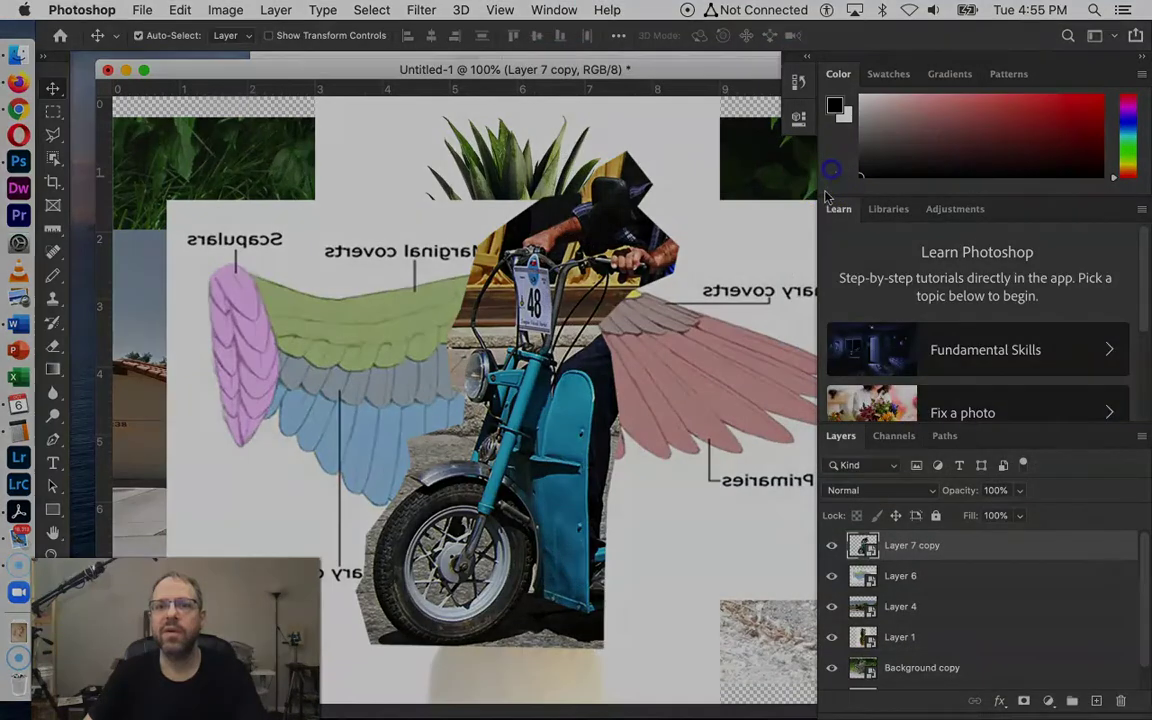
pyautogui.moveTo(830, 215); pyautogui.dragTo(1005, 128)
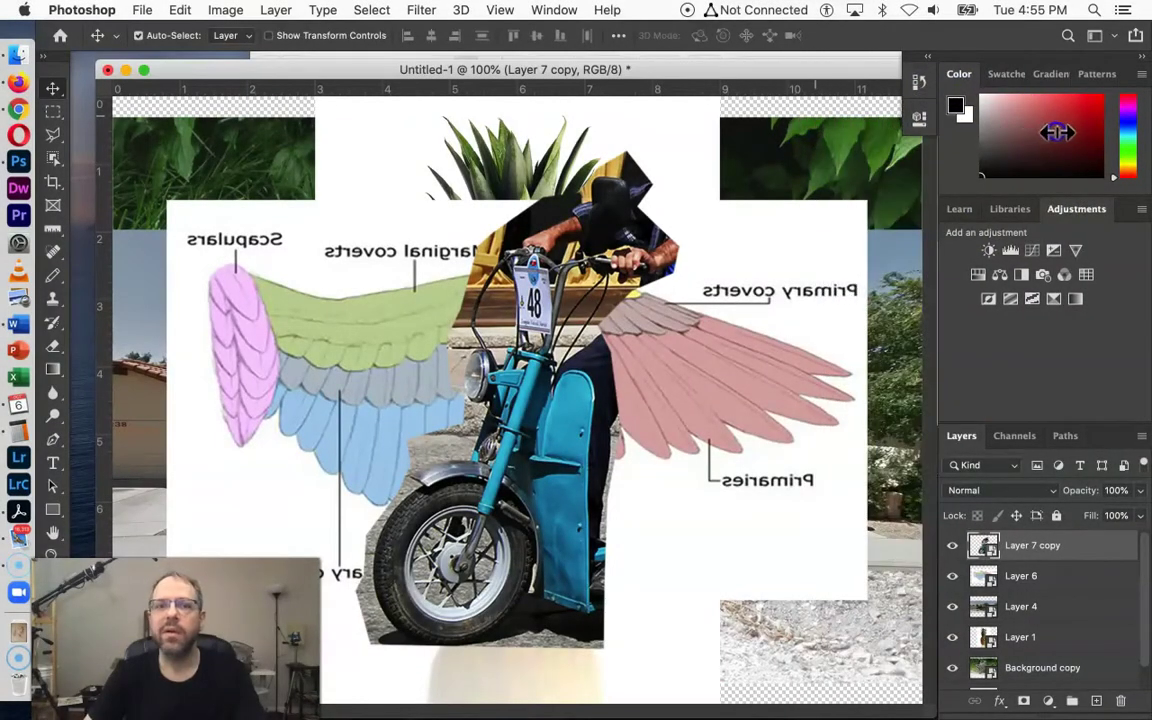
# Step: Turn on automatic hiding of the macOS Dock and fit the document window between the tools and the panels
pyautogui.click(790, 80)
pyautogui.moveTo(767, 69); pyautogui.dragTo(751, 63)
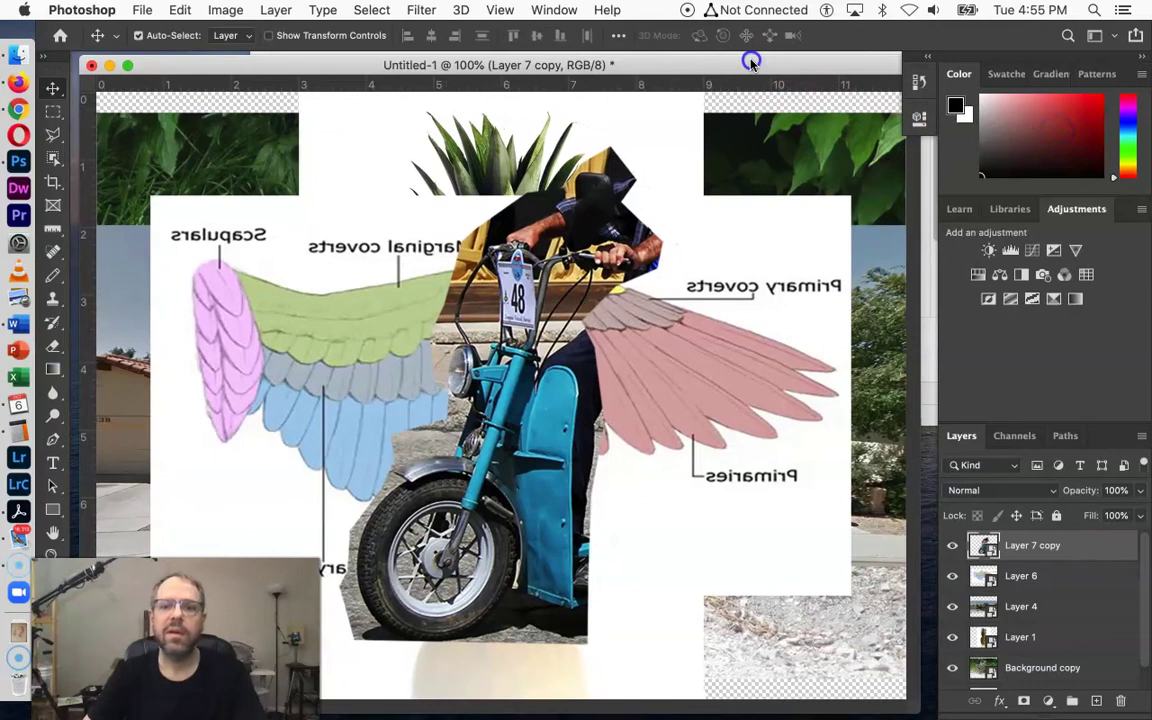
pyautogui.rightClick(5, 623)
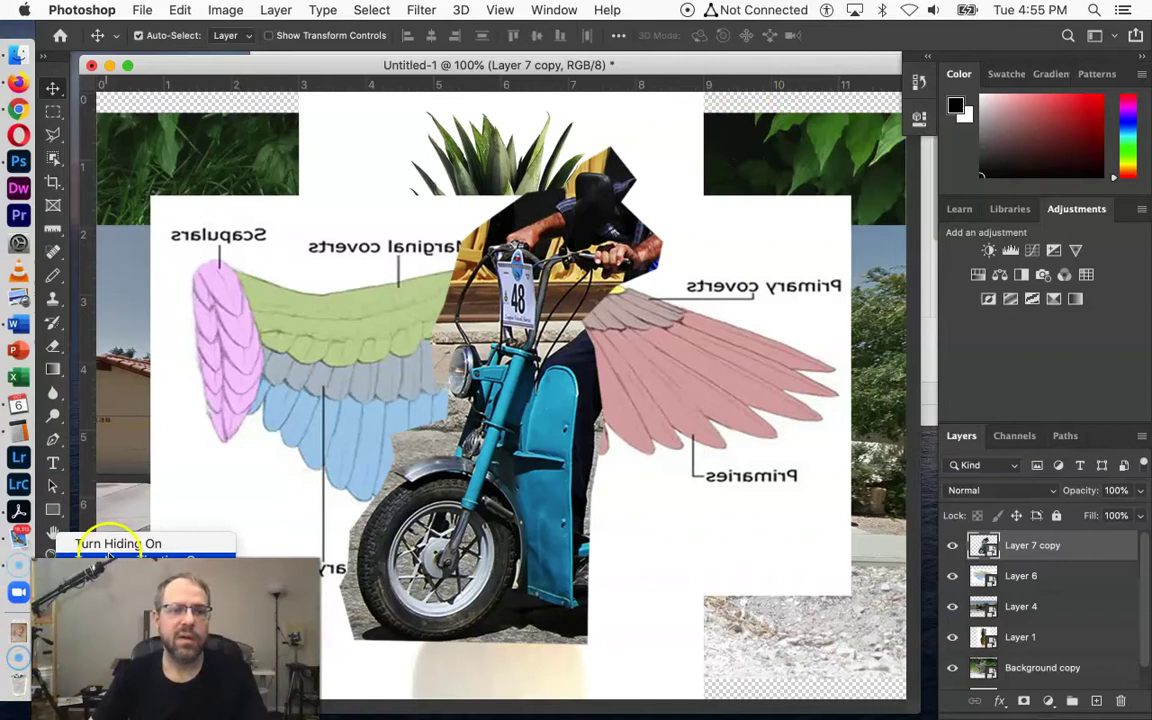
pyautogui.click(112, 546)
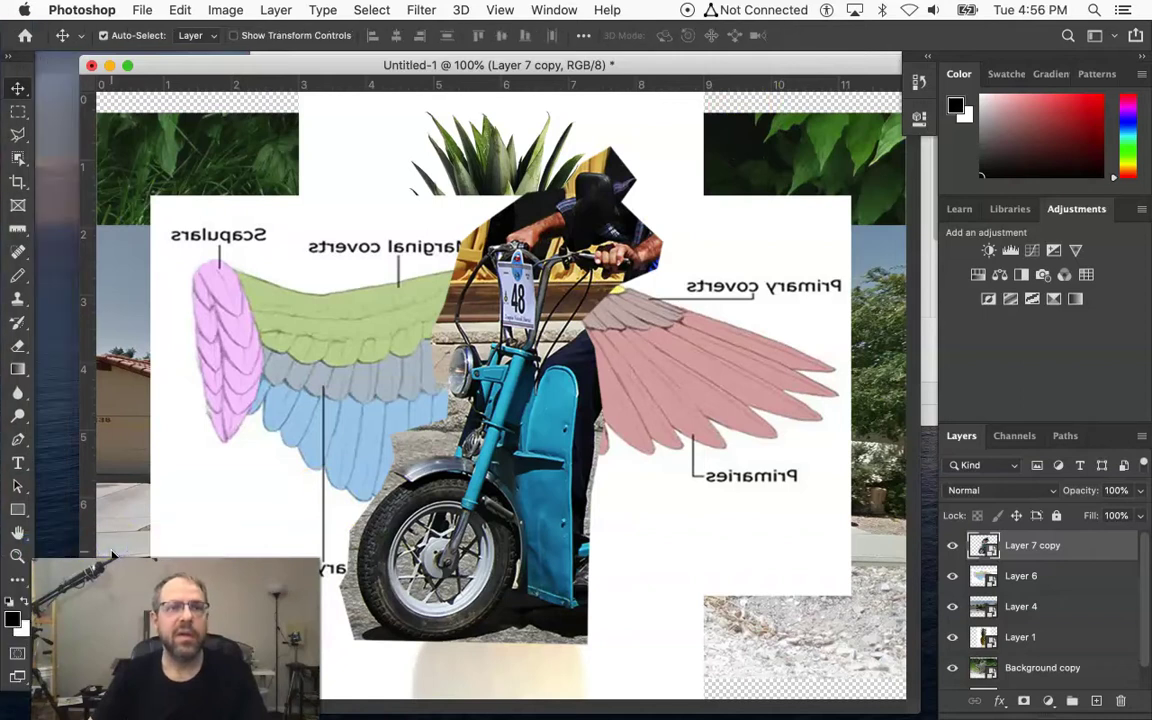
pyautogui.moveTo(205, 67); pyautogui.dragTo(167, 64)
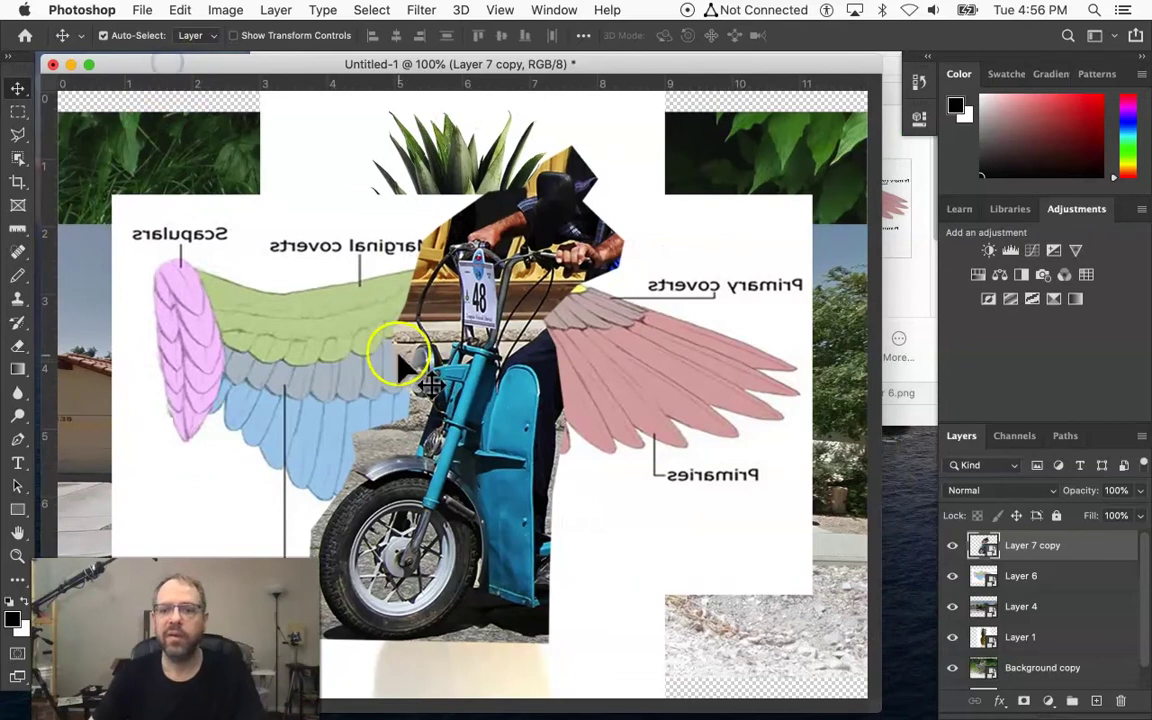
pyautogui.moveTo(870, 706); pyautogui.dragTo(908, 691)
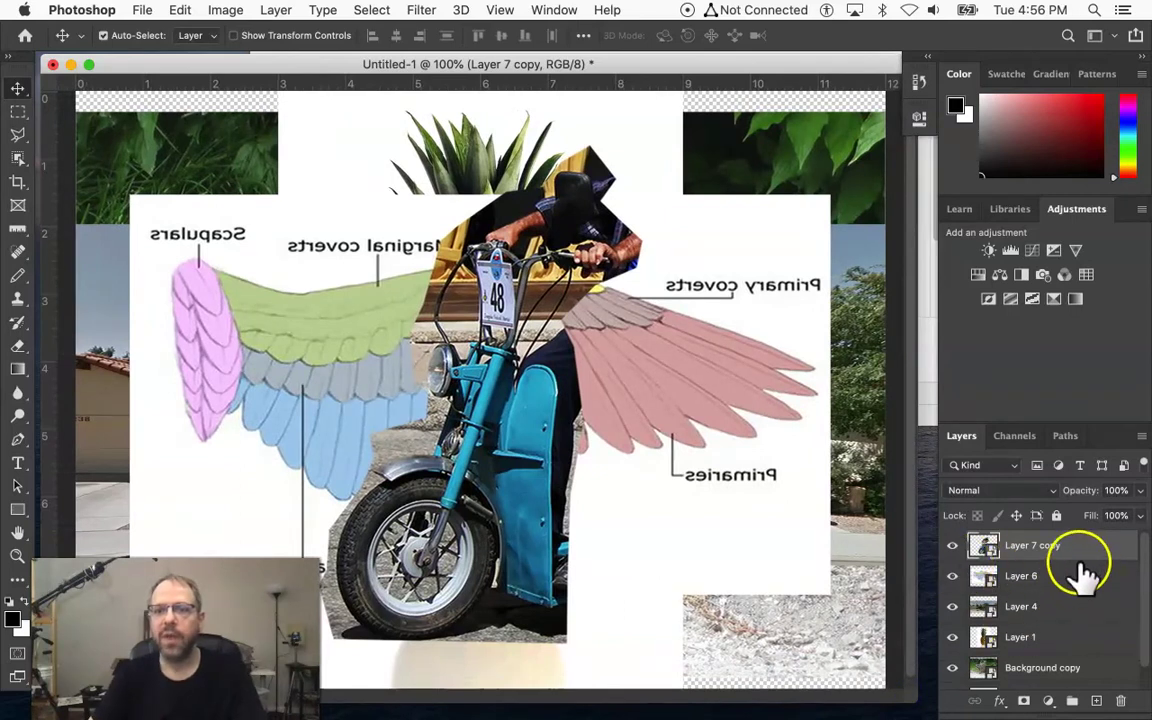
# Step: Hide all the placed image layers except Layer 4, the house photo
pyautogui.moveTo(1075, 558); pyautogui.dragTo(1040, 635)
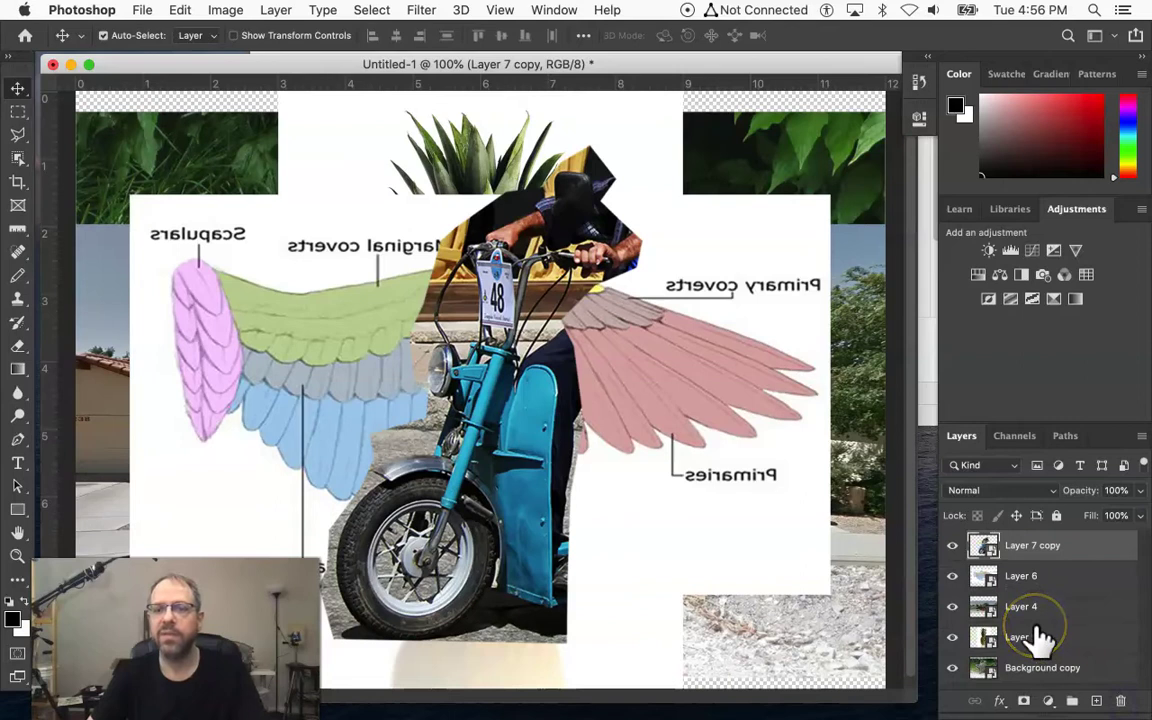
pyautogui.click(1045, 668)
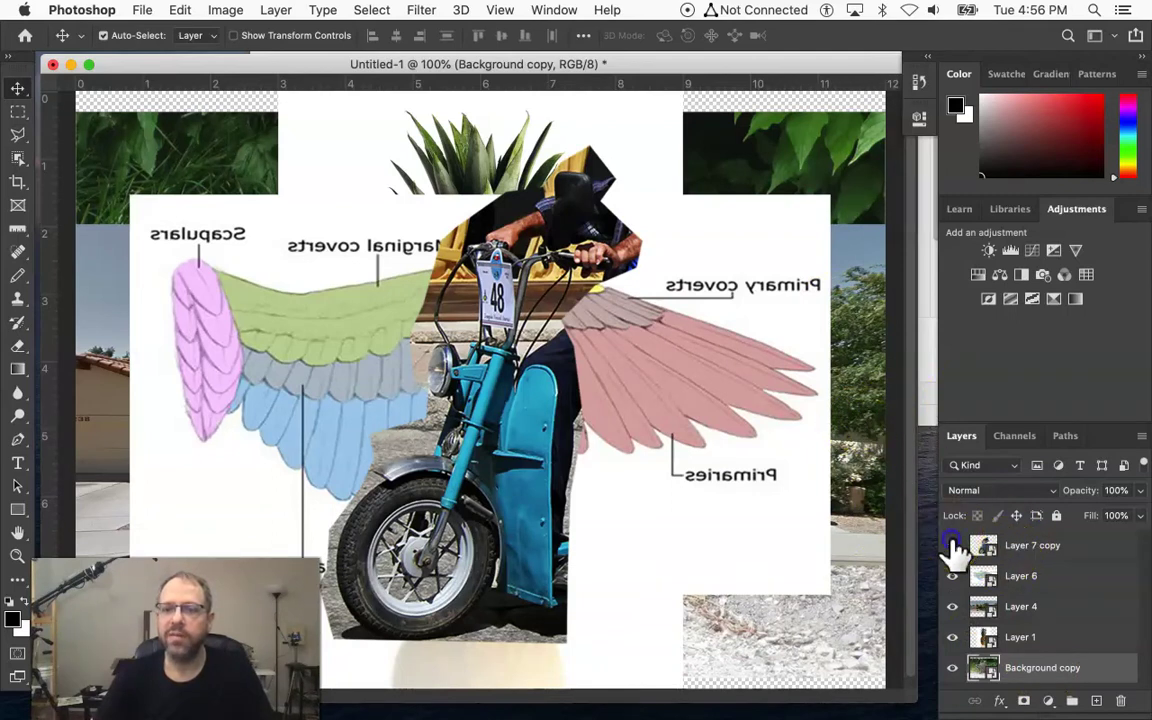
pyautogui.moveTo(955, 597); pyautogui.dragTo(1045, 650)
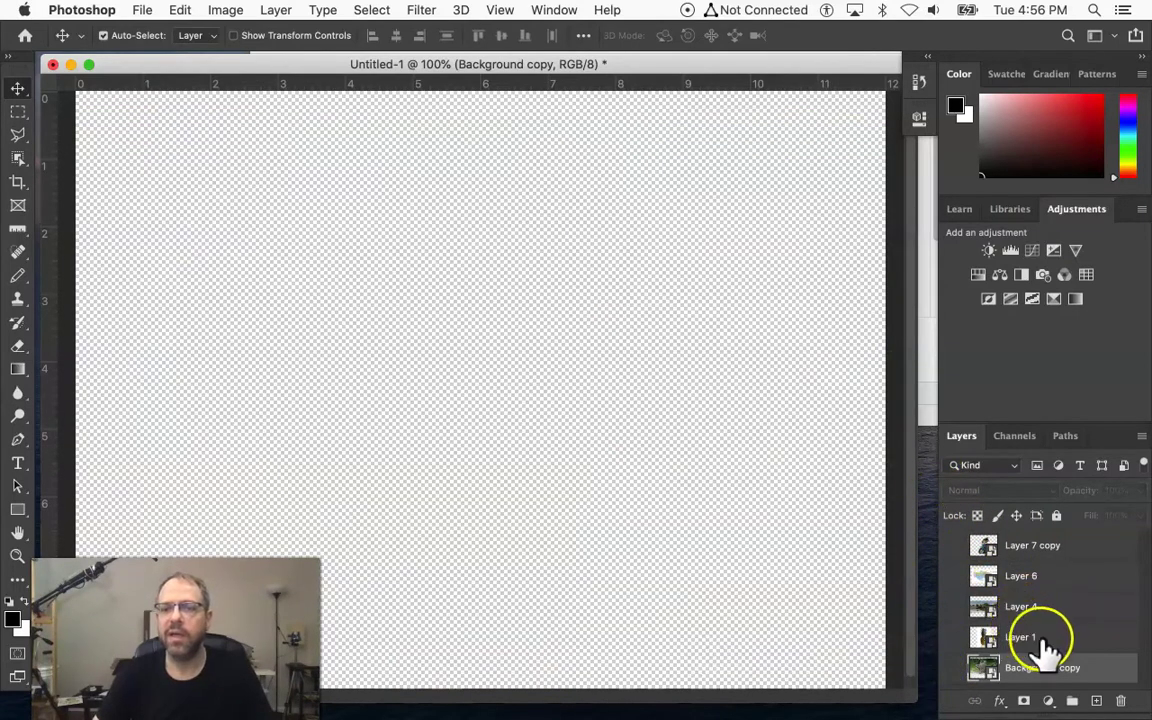
pyautogui.click(953, 607)
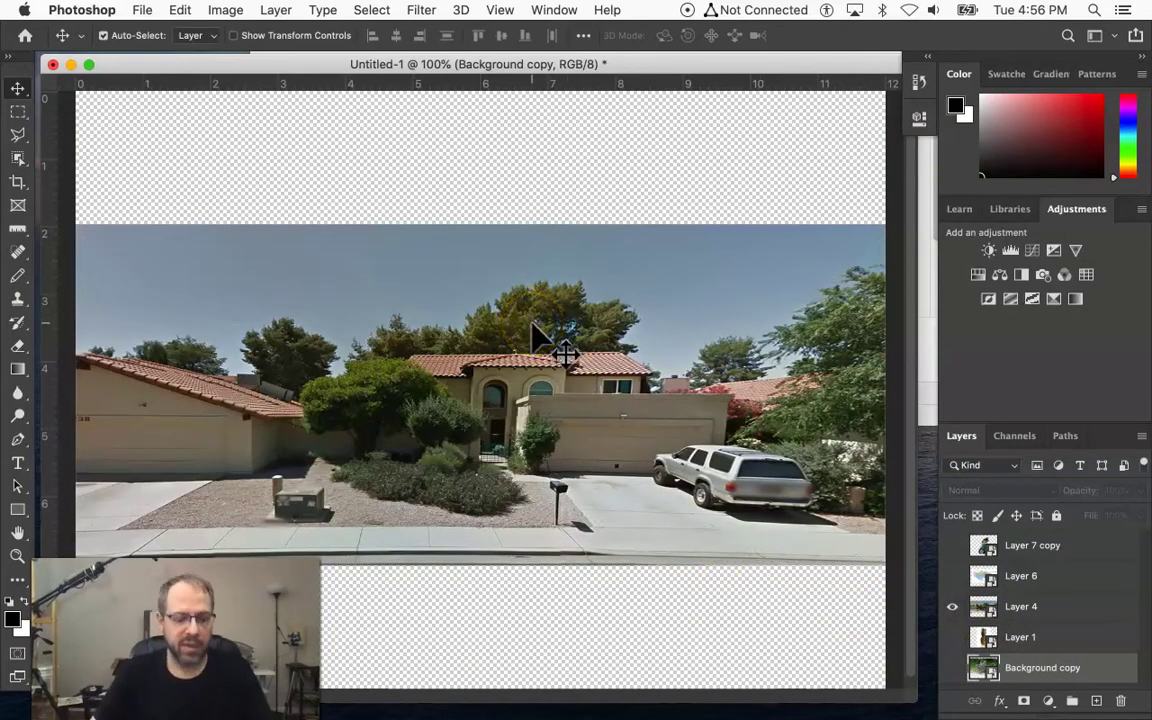
# Step: Scale the house photo on Layer 4 to about 36% and place it in the canvas's lower-left corner
pyautogui.press('super')
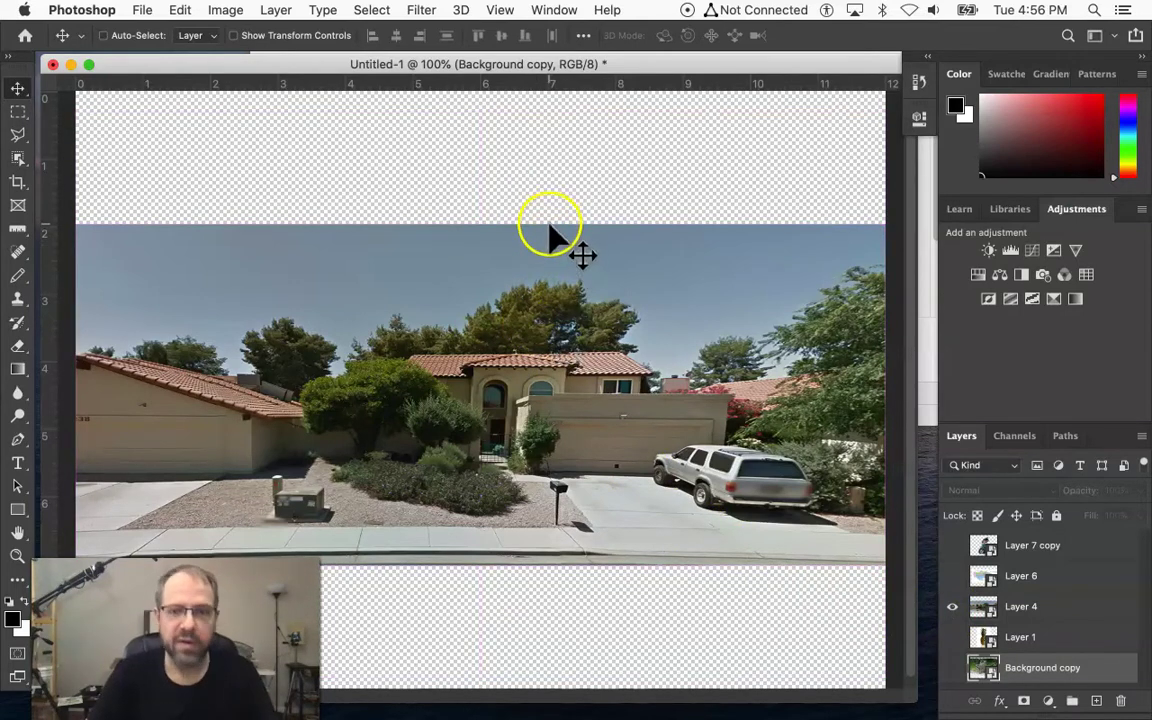
pyautogui.press('super')
pyautogui.moveTo(556, 243); pyautogui.dragTo(556, 243)
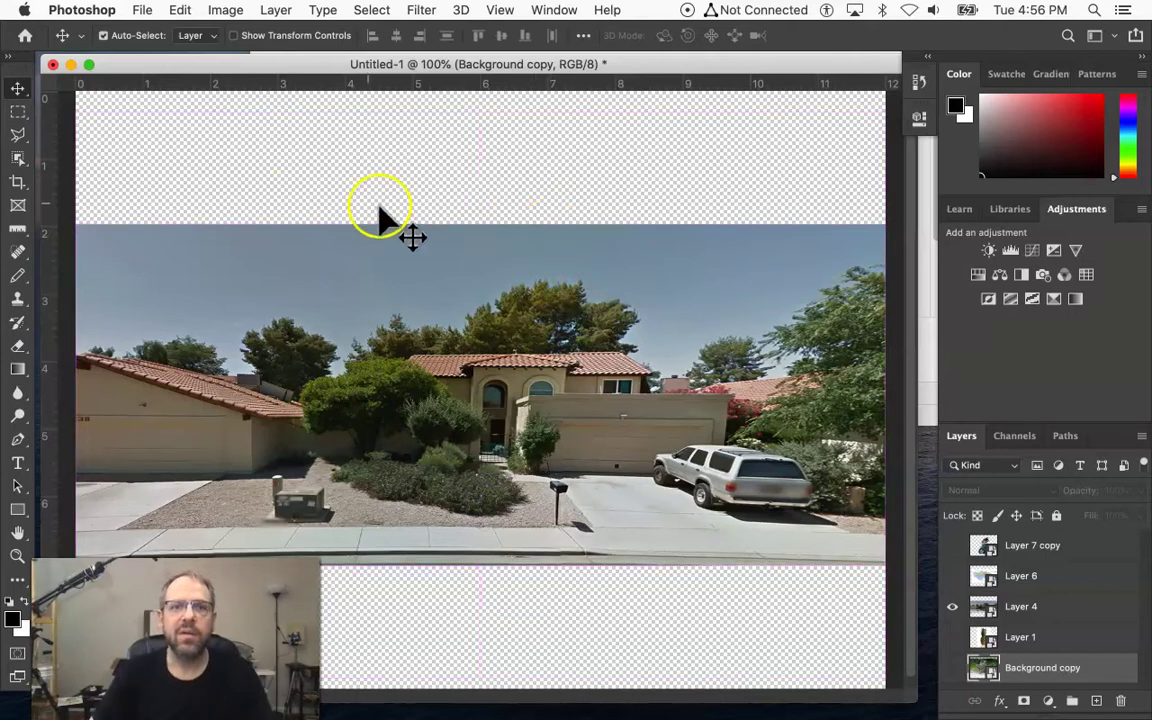
pyautogui.moveTo(283, 233)
pyautogui.mouseDown()
pyautogui.moveTo(243, 248)
pyautogui.moveTo(280, 248)
pyautogui.mouseUp()
pyautogui.press('super+t')
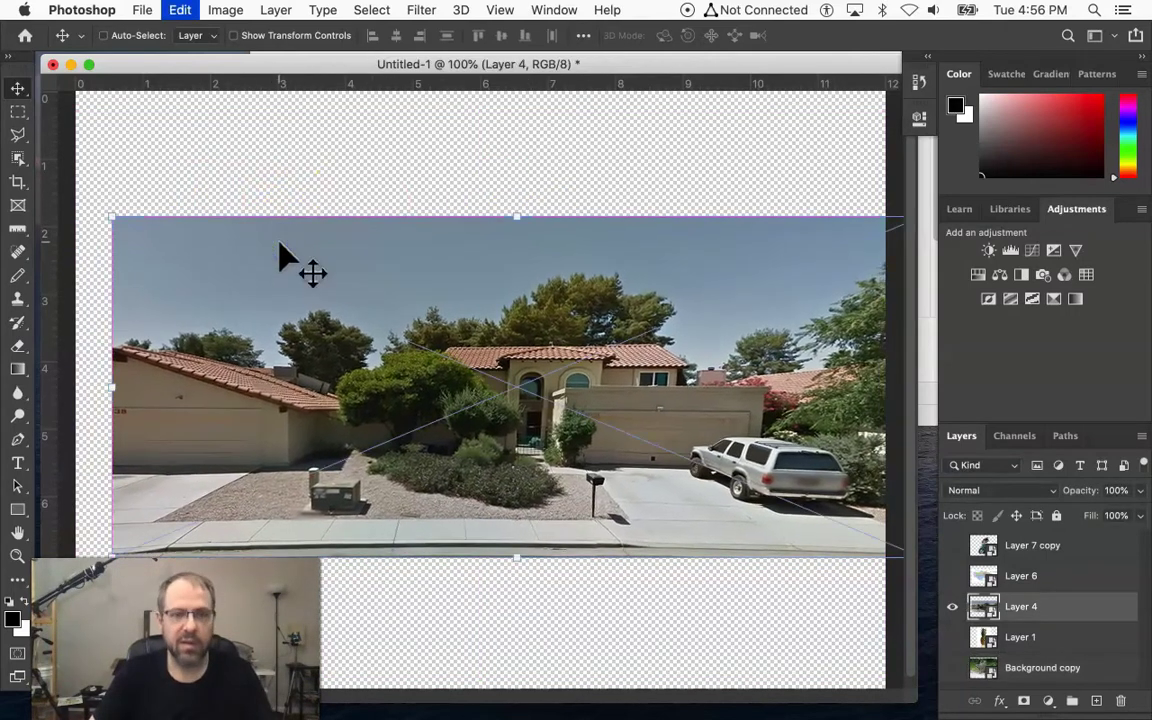
pyautogui.moveTo(108, 213); pyautogui.dragTo(290, 318)
pyautogui.moveTo(505, 421); pyautogui.dragTo(345, 535)
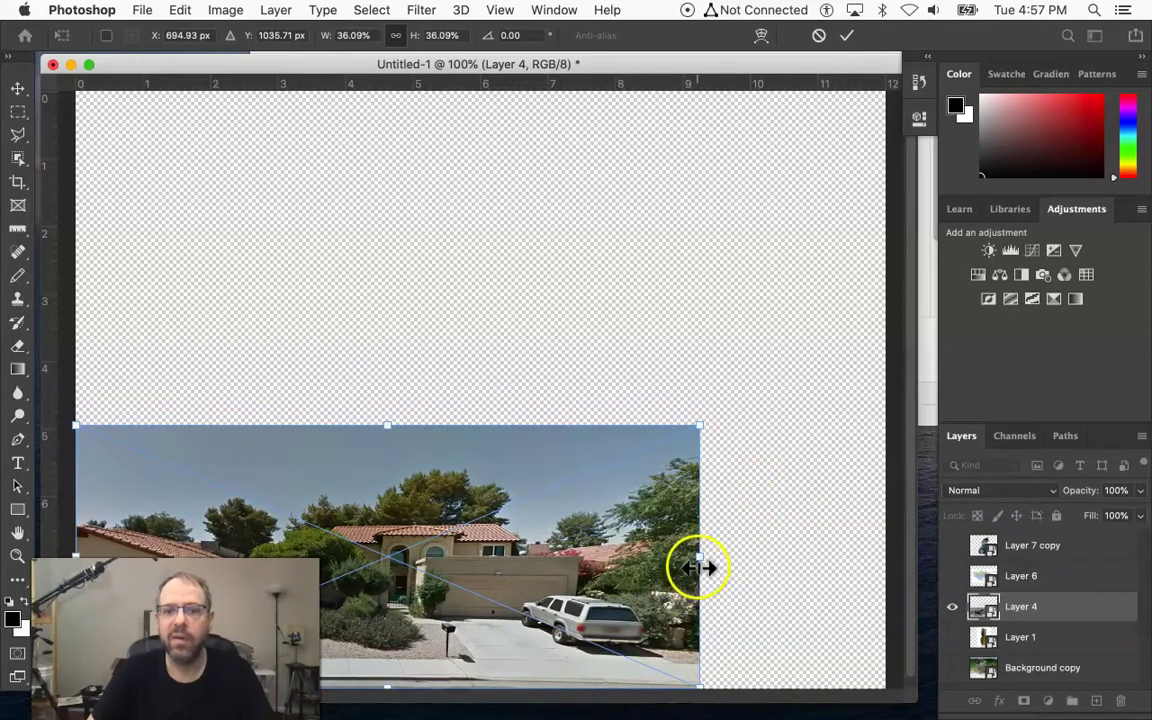
# Step: Stretch the house photo across the full canvas width, reduce its height to about 33.6%, and rest it on the canvas's bottom edge
pyautogui.moveTo(703, 560); pyautogui.dragTo(885, 572)
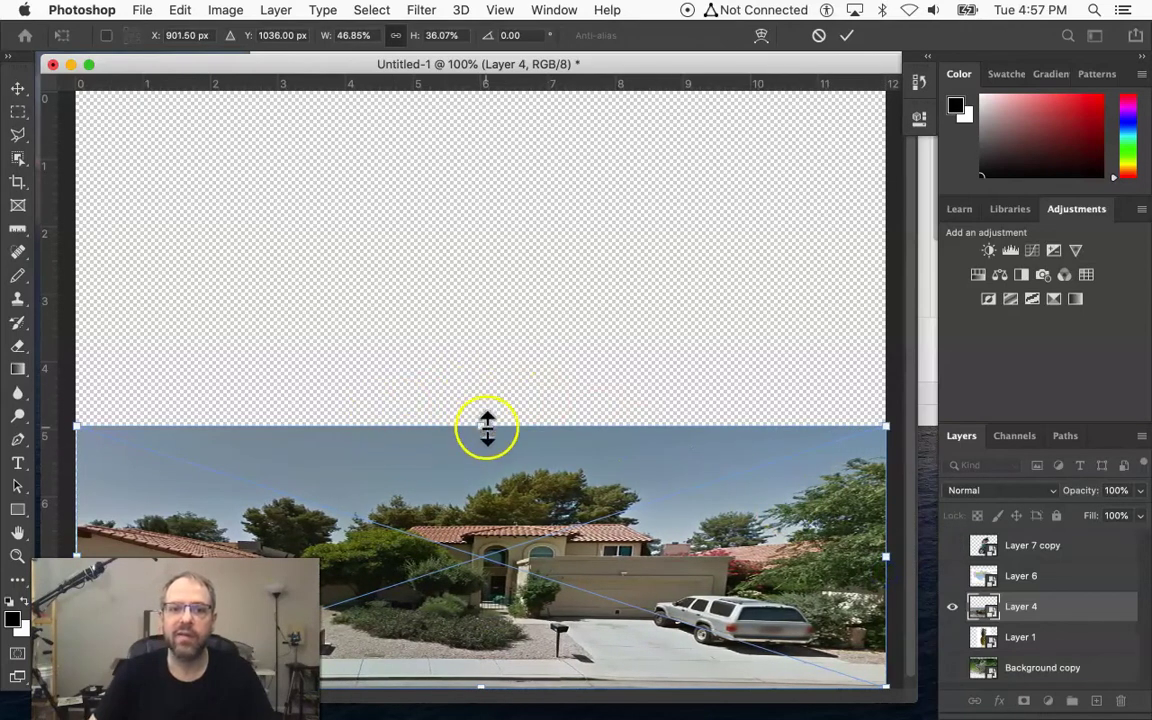
pyautogui.moveTo(486, 427); pyautogui.dragTo(486, 443)
pyautogui.moveTo(488, 548); pyautogui.dragTo(490, 531)
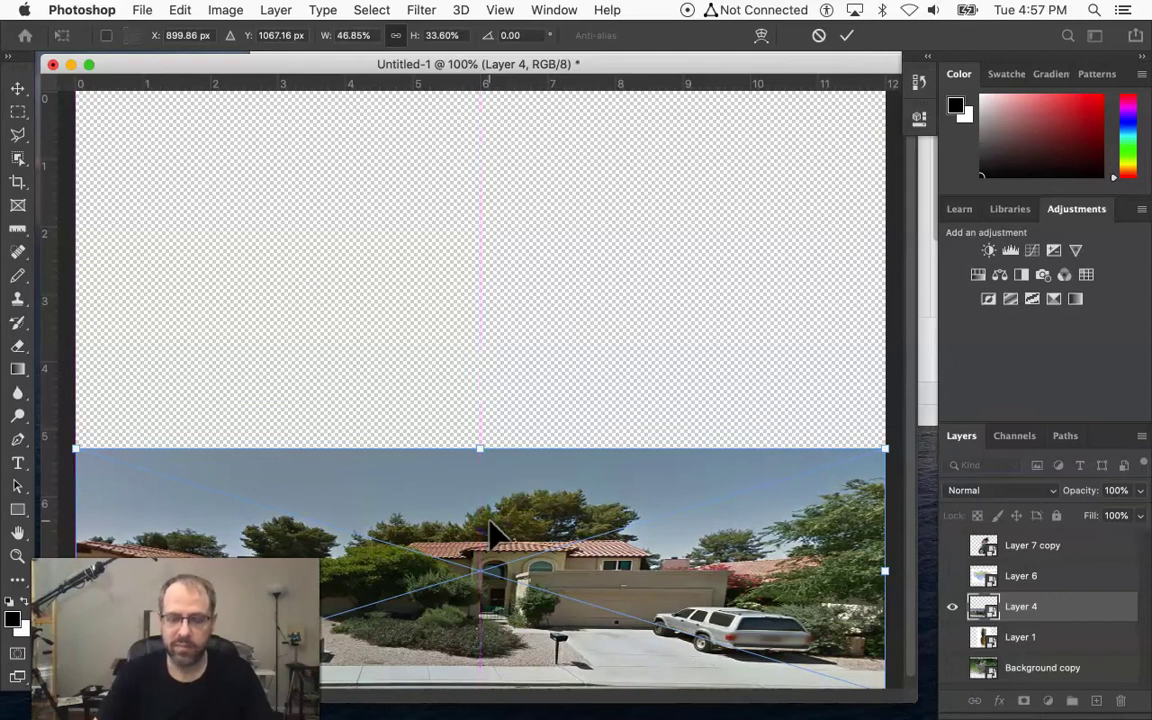
pyautogui.press('Return')
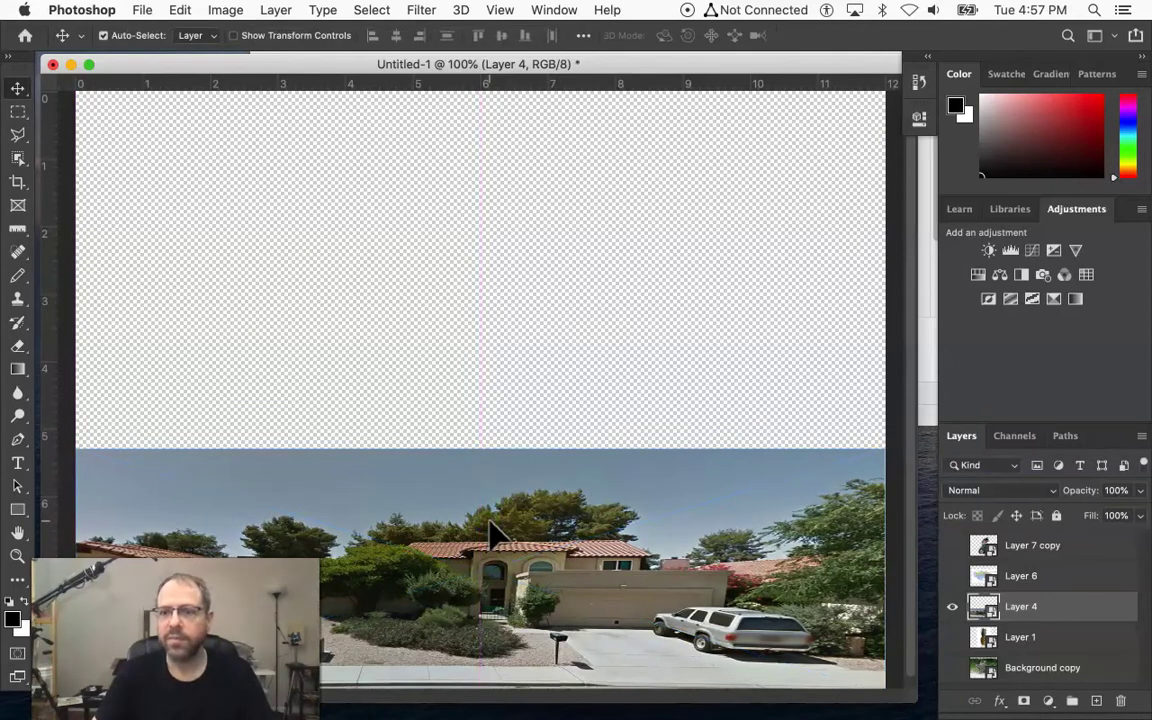
# Step: Show the wing diagram on Layer 6 and activate the Polygonal Lasso tool
pyautogui.click(955, 576)
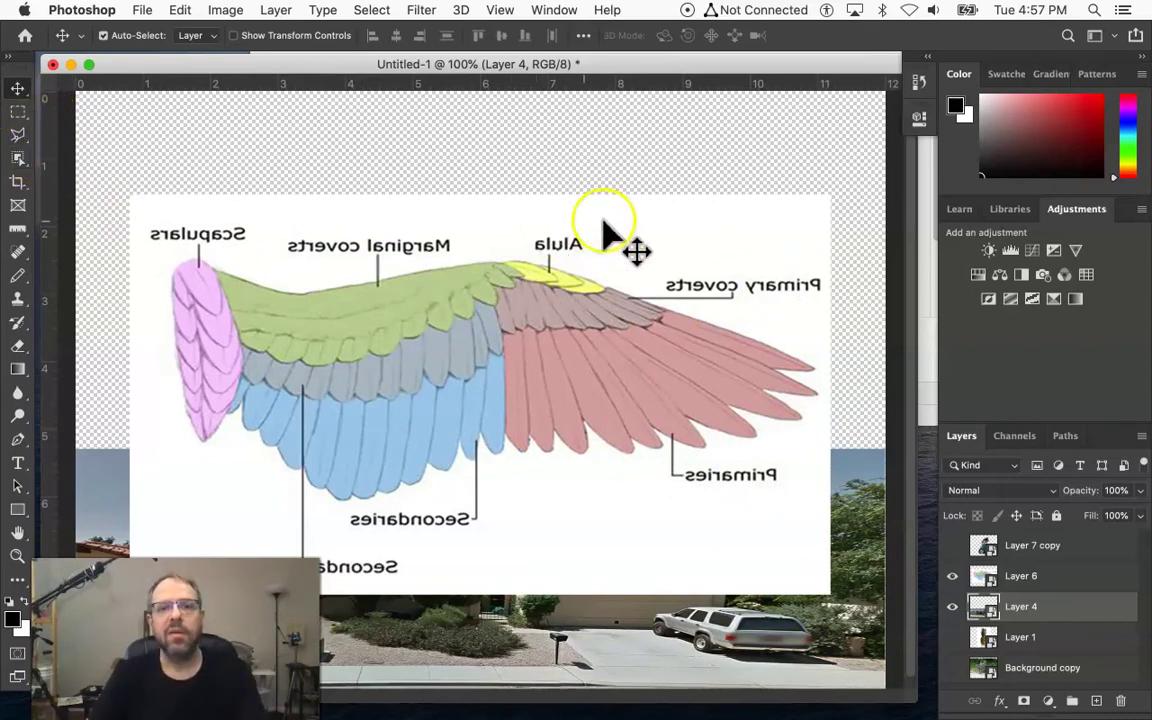
pyautogui.click(16, 135)
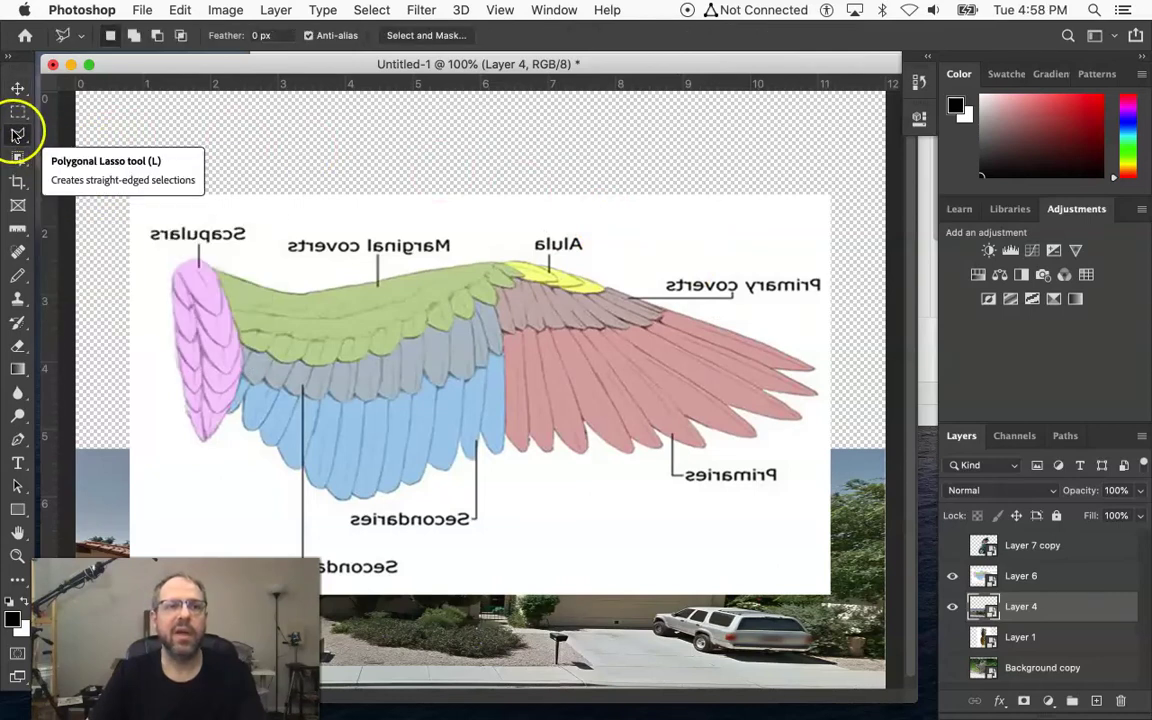
pyautogui.click(16, 135)
pyautogui.click(16, 135)
pyautogui.click(16, 135)
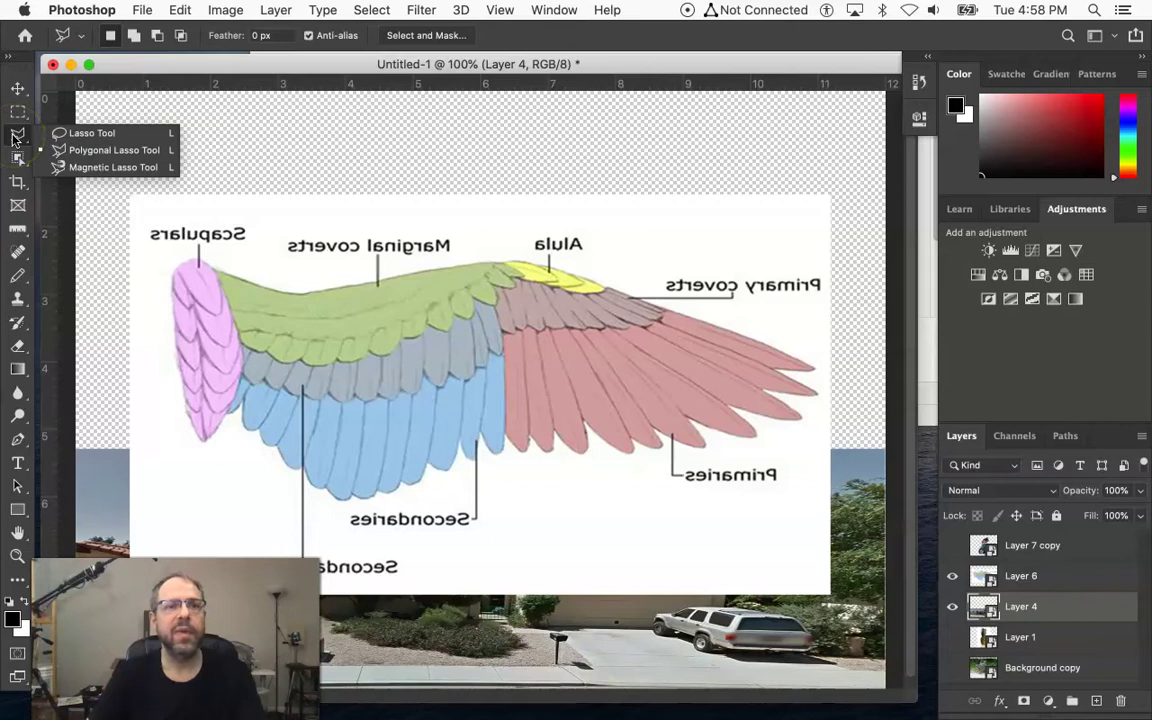
pyautogui.click(86, 134)
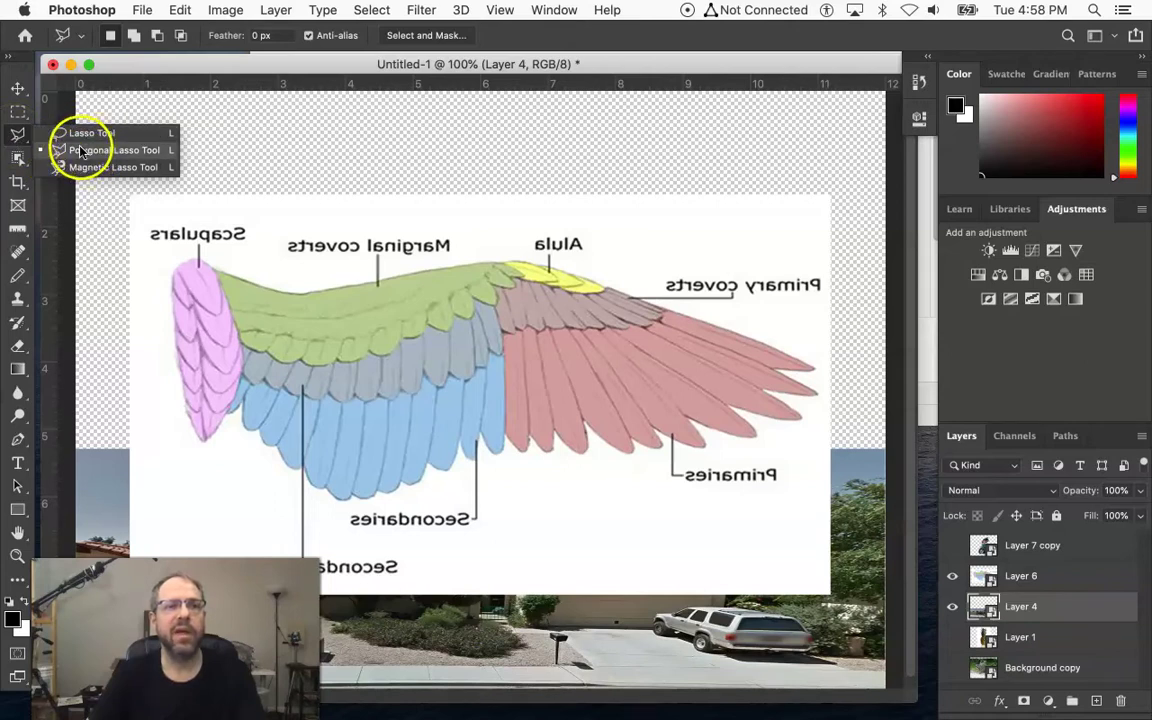
pyautogui.click(82, 150)
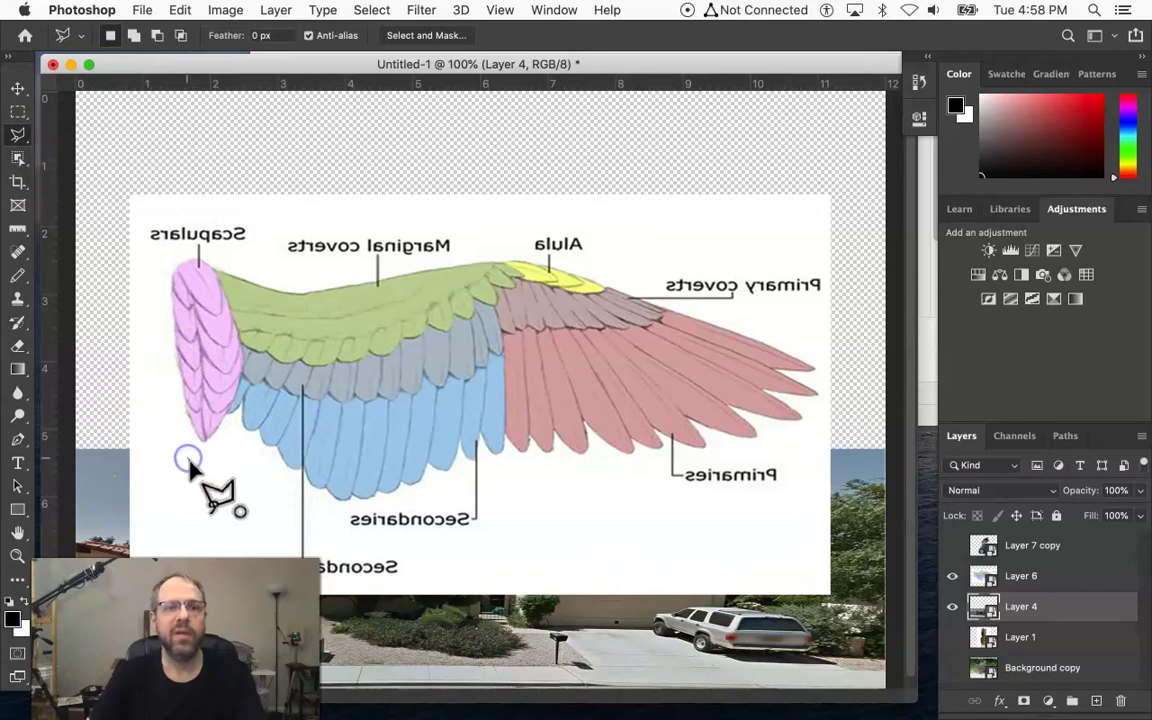
# Step: Draw a closed polygonal lasso selection loosely around the whole wing, leaving a small white margin outside the feathers
pyautogui.click(230, 430)
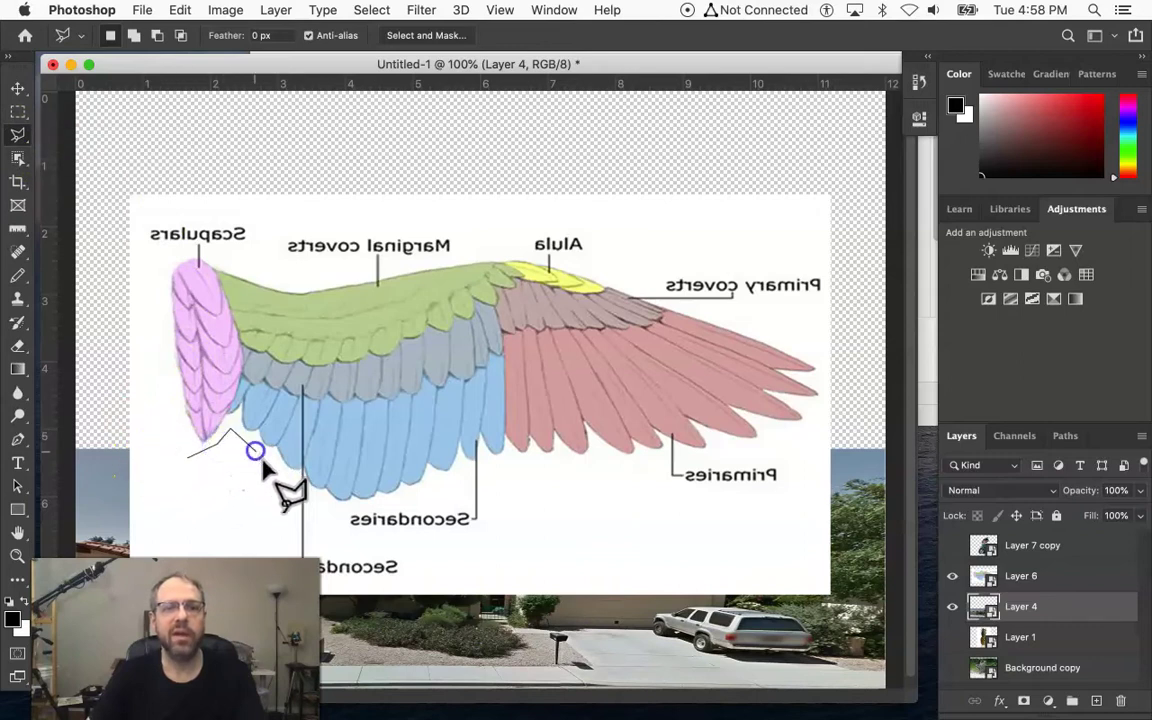
pyautogui.click(318, 505)
pyautogui.click(428, 491)
pyautogui.click(517, 458)
pyautogui.click(576, 459)
pyautogui.click(690, 467)
pyautogui.click(790, 426)
pyautogui.click(811, 421)
pyautogui.click(822, 347)
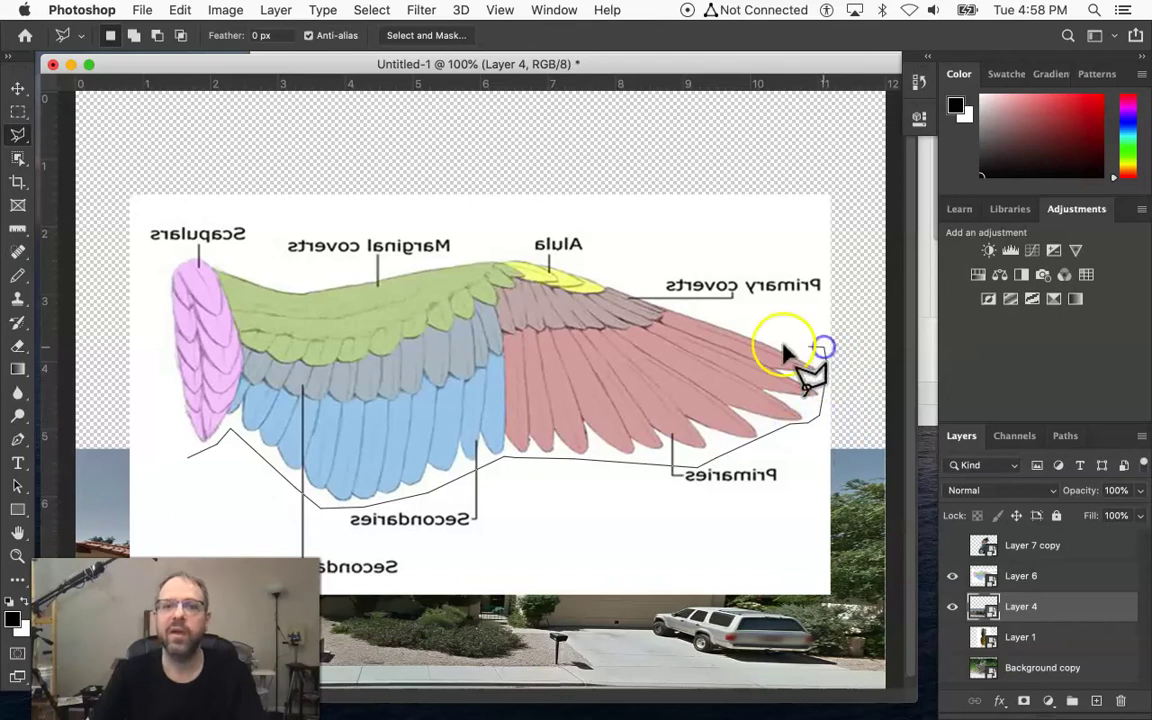
pyautogui.click(767, 324)
pyautogui.click(648, 275)
pyautogui.click(592, 256)
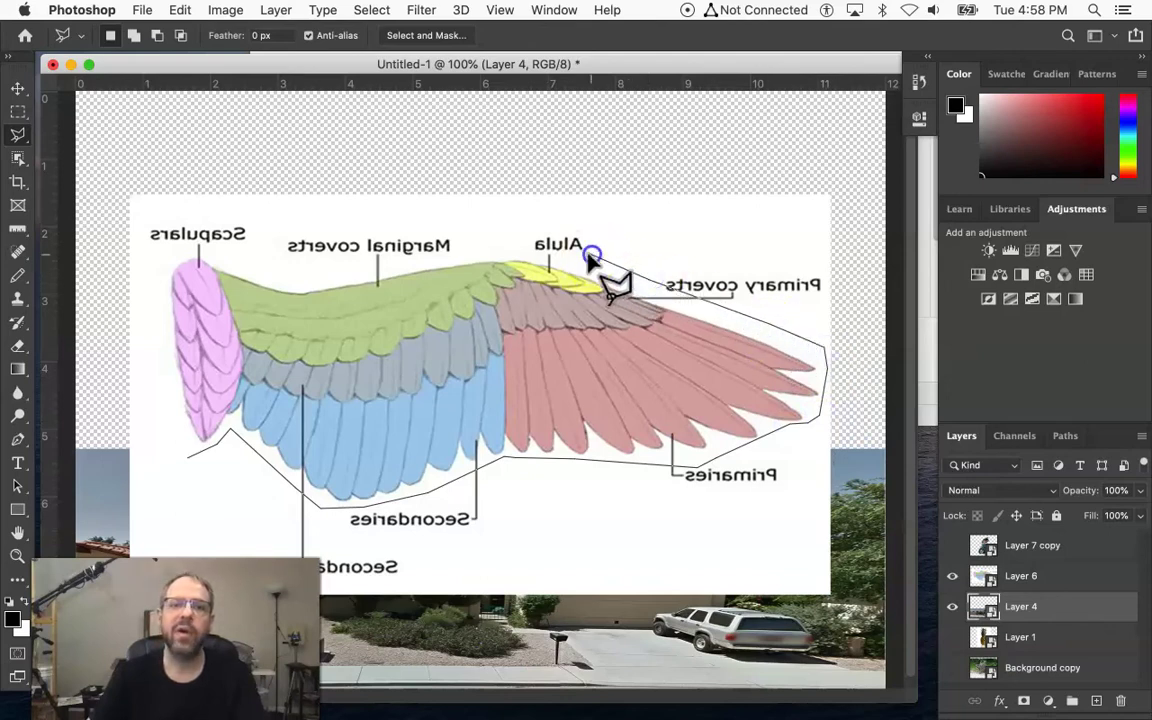
pyautogui.click(508, 241)
pyautogui.click(445, 249)
pyautogui.click(366, 260)
pyautogui.click(290, 272)
pyautogui.click(240, 256)
pyautogui.click(205, 236)
pyautogui.click(153, 243)
pyautogui.click(152, 291)
pyautogui.click(159, 378)
pyautogui.click(178, 421)
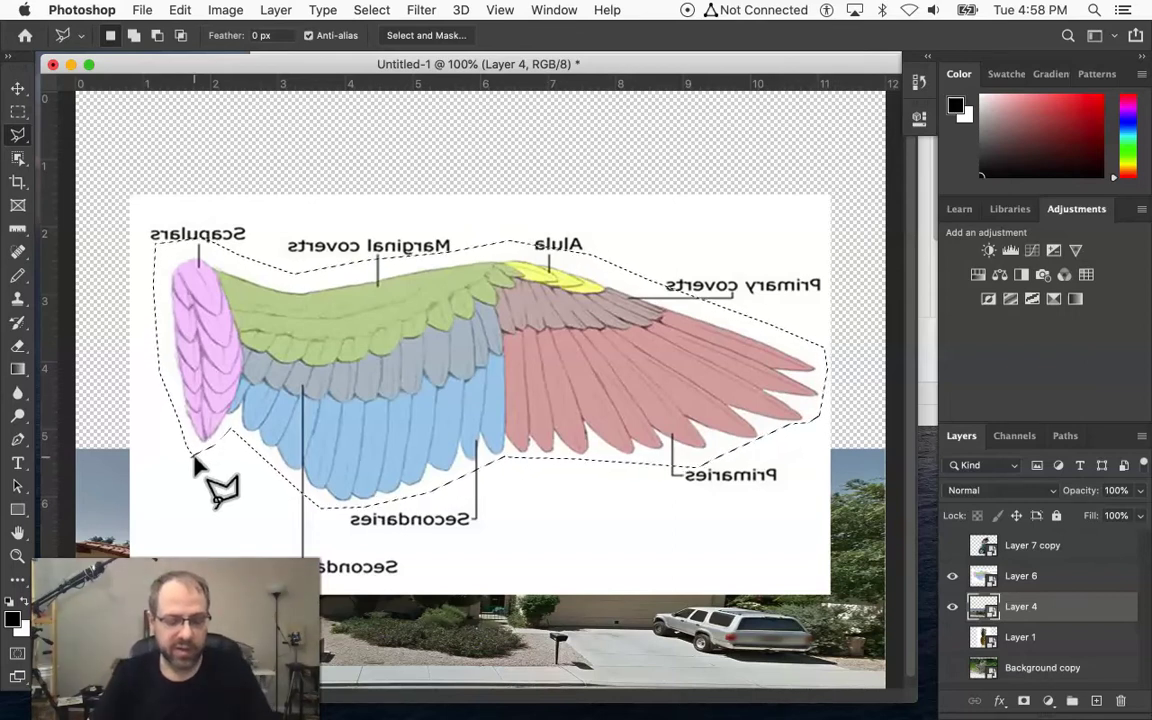
# Step: Copy the selected wing from Layer 6 to a new layer and hide Layer 6
pyautogui.click(277, 364)
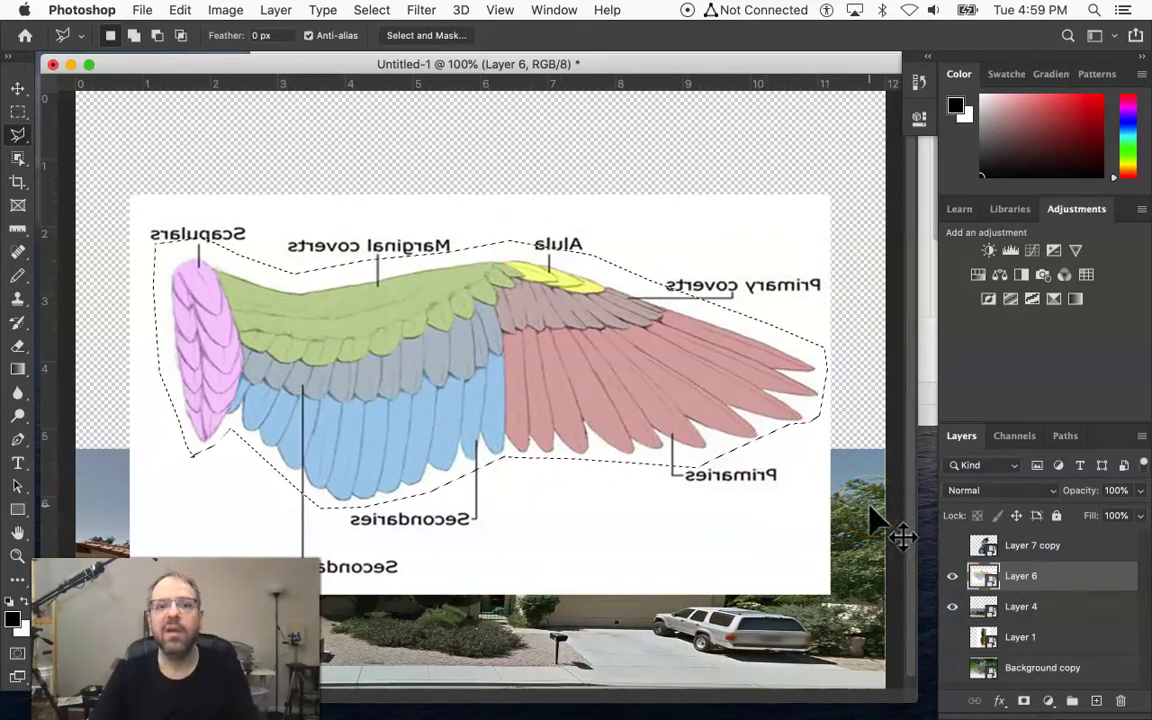
pyautogui.press('super+j')
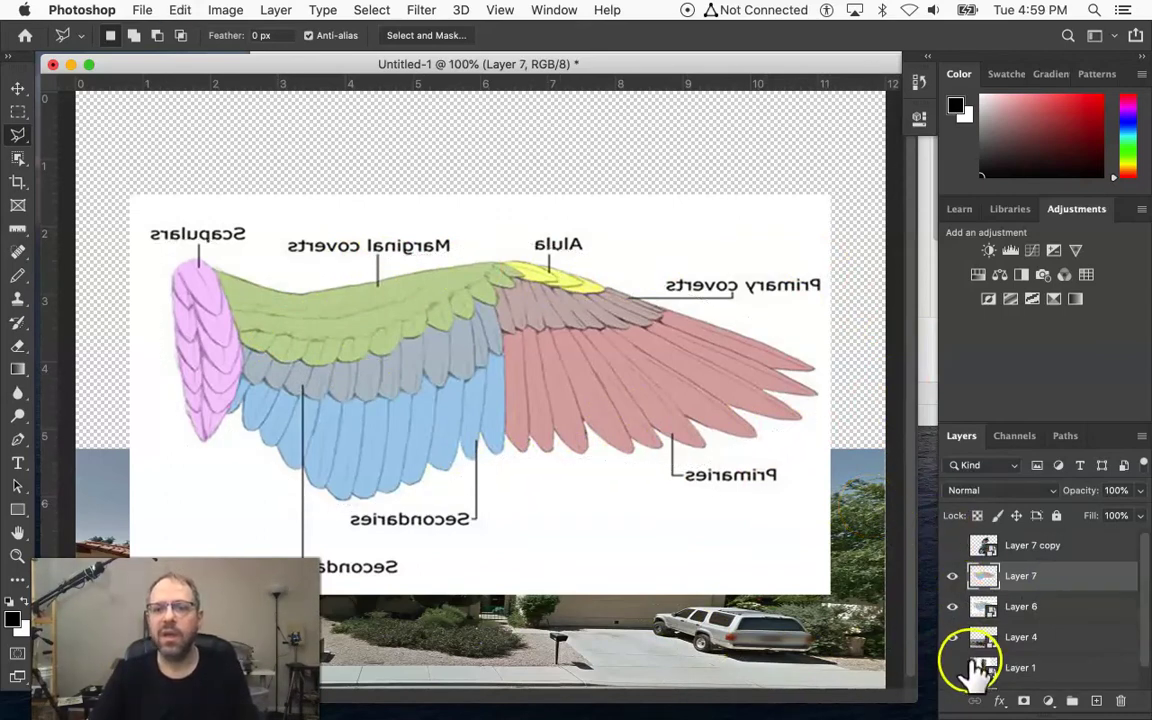
pyautogui.click(952, 607)
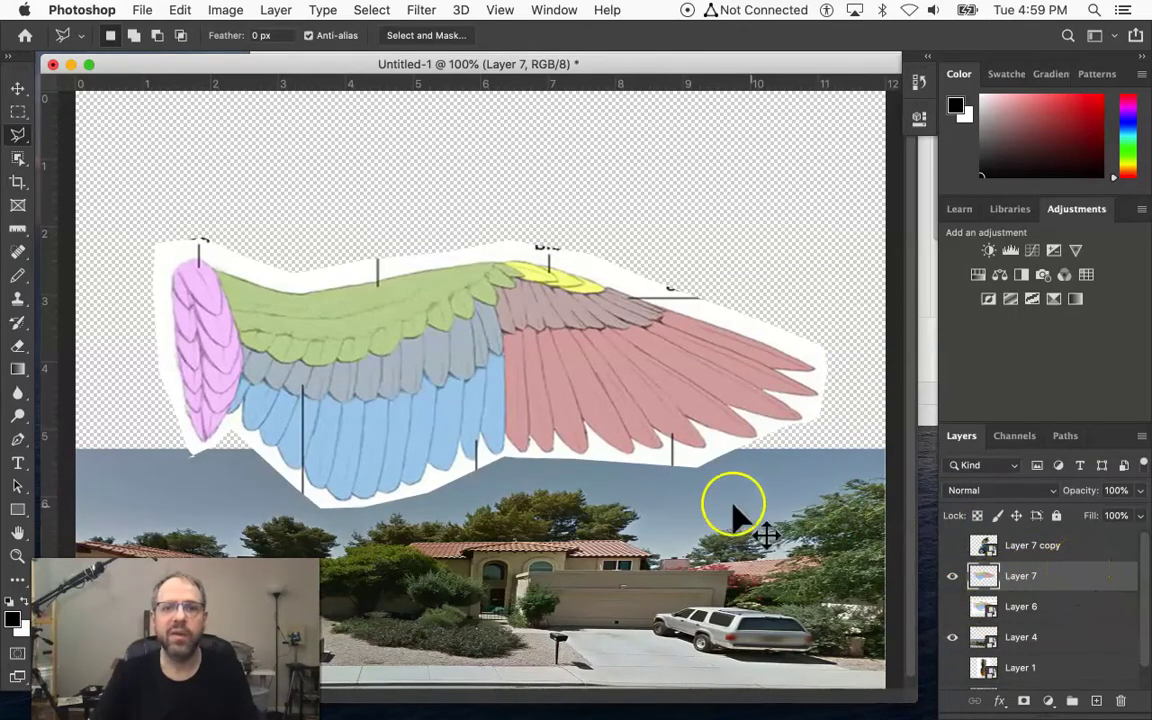
# Step: Scale the wing cut-out to about 42.5%, rotate it about -14.4°, and place it in the empty area above the house, right of centre
pyautogui.moveTo(601, 413); pyautogui.dragTo(620, 340)
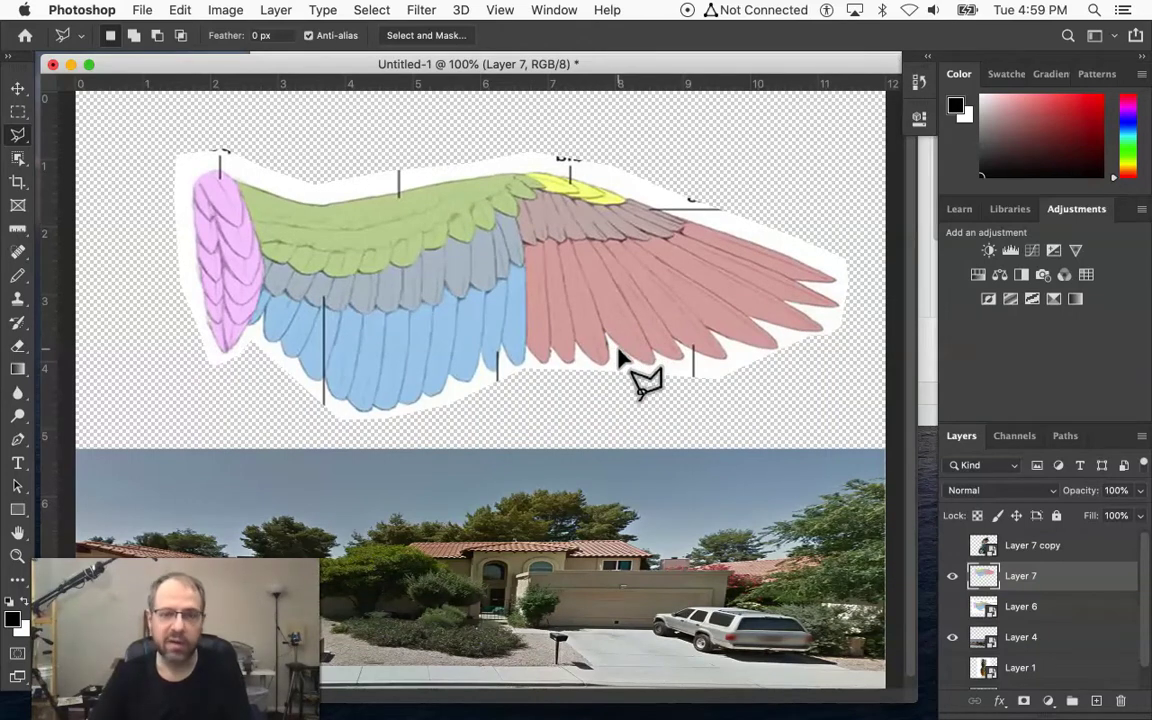
pyautogui.press('super+t')
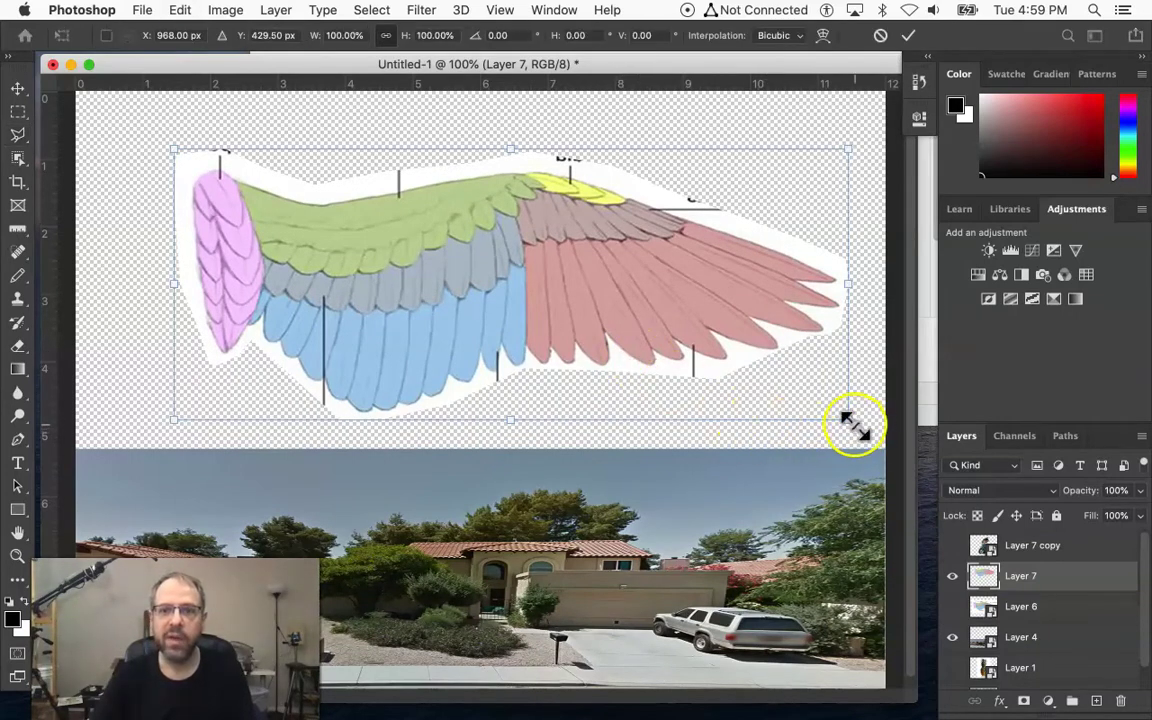
pyautogui.moveTo(852, 424); pyautogui.dragTo(580, 300)
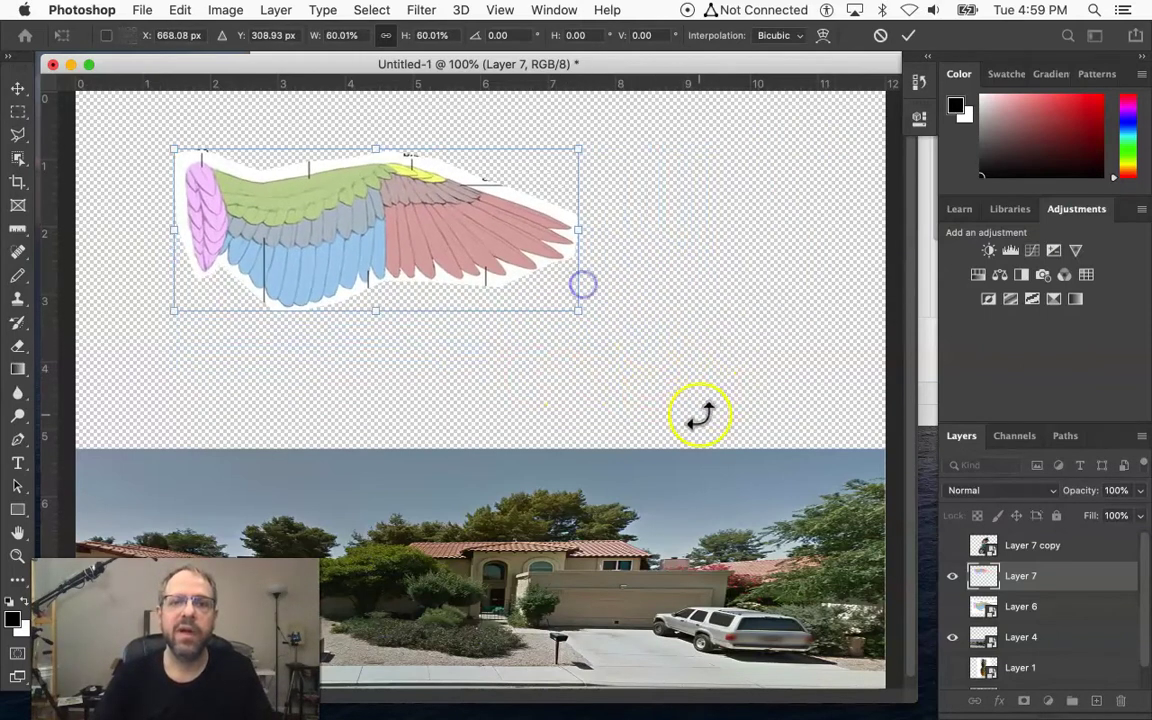
pyautogui.moveTo(576, 310); pyautogui.dragTo(551, 298)
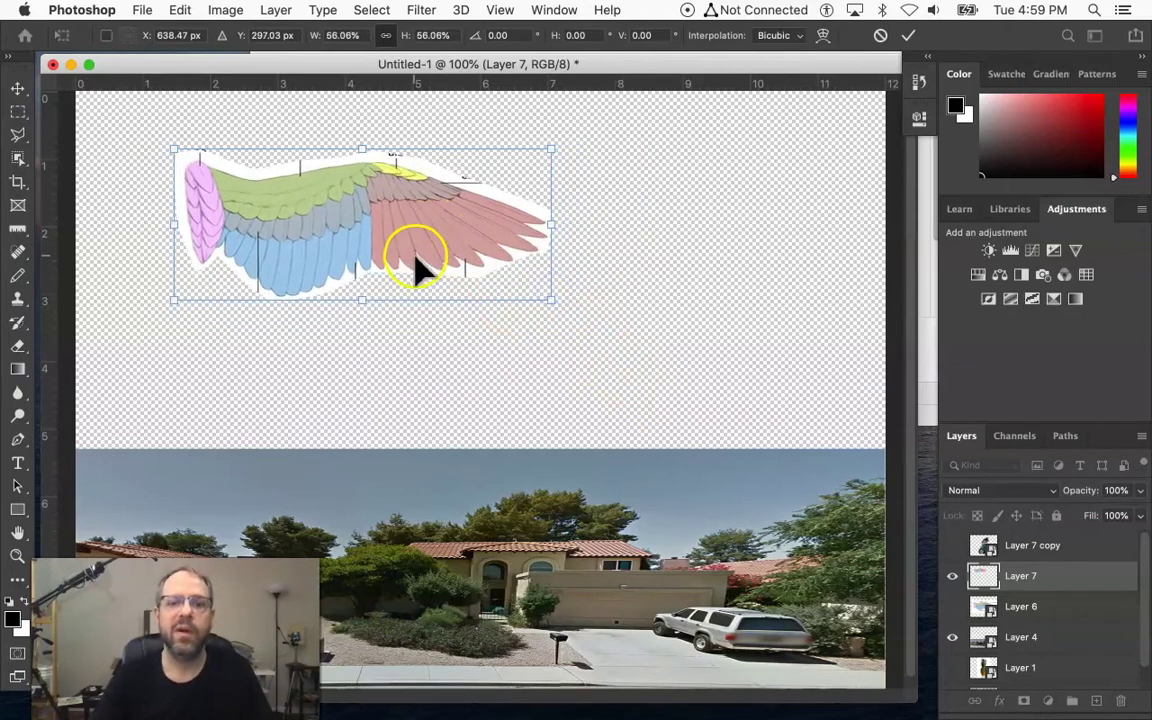
pyautogui.moveTo(314, 240); pyautogui.dragTo(516, 285)
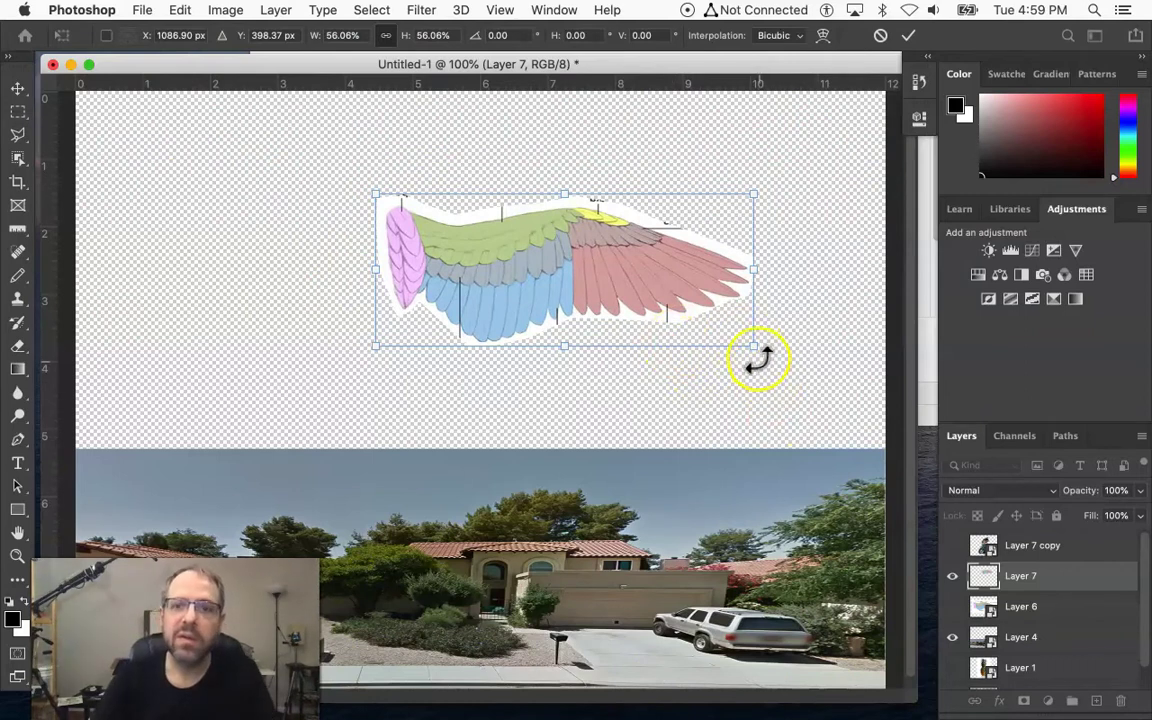
pyautogui.moveTo(755, 343); pyautogui.dragTo(663, 301)
pyautogui.moveTo(522, 257); pyautogui.dragTo(605, 231)
pyautogui.moveTo(797, 378); pyautogui.dragTo(782, 303)
pyautogui.moveTo(599, 643); pyautogui.dragTo(585, 650)
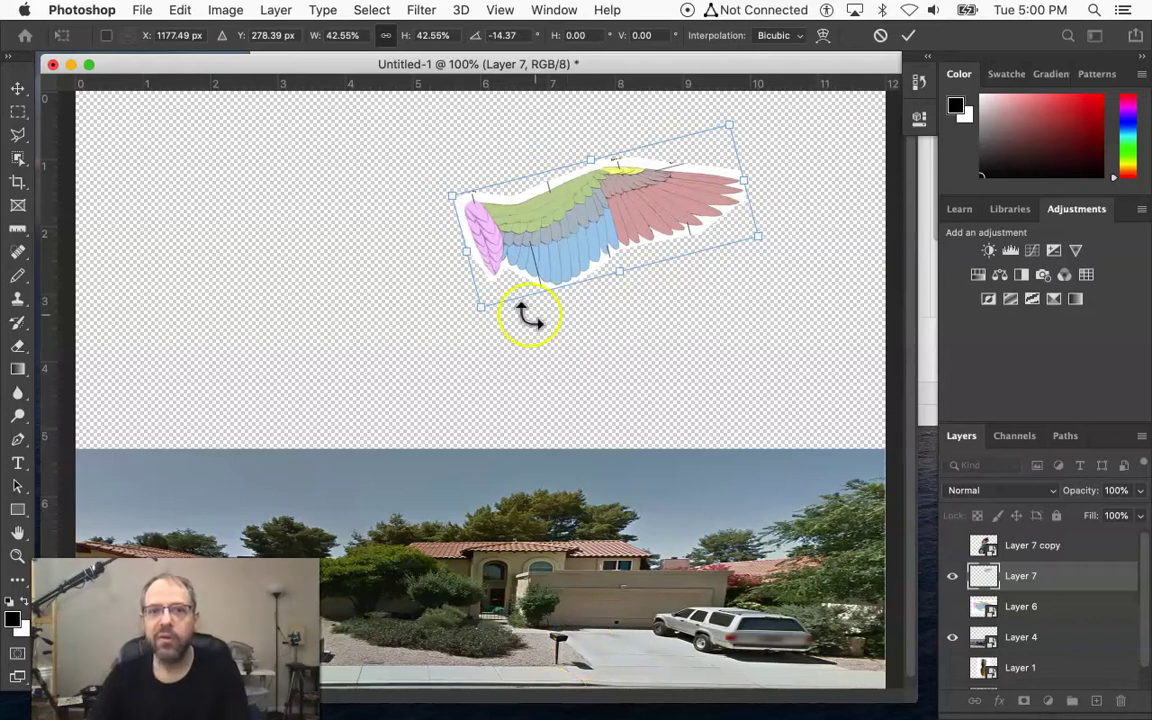
pyautogui.press('l')
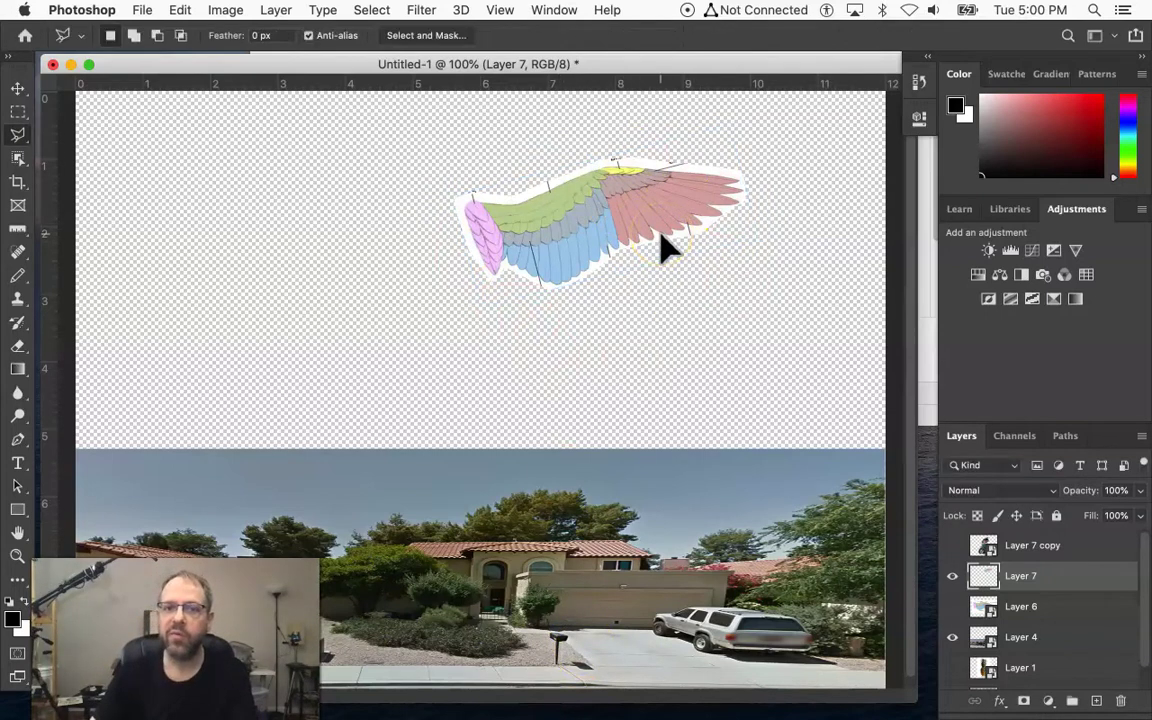
pyautogui.click(630, 447)
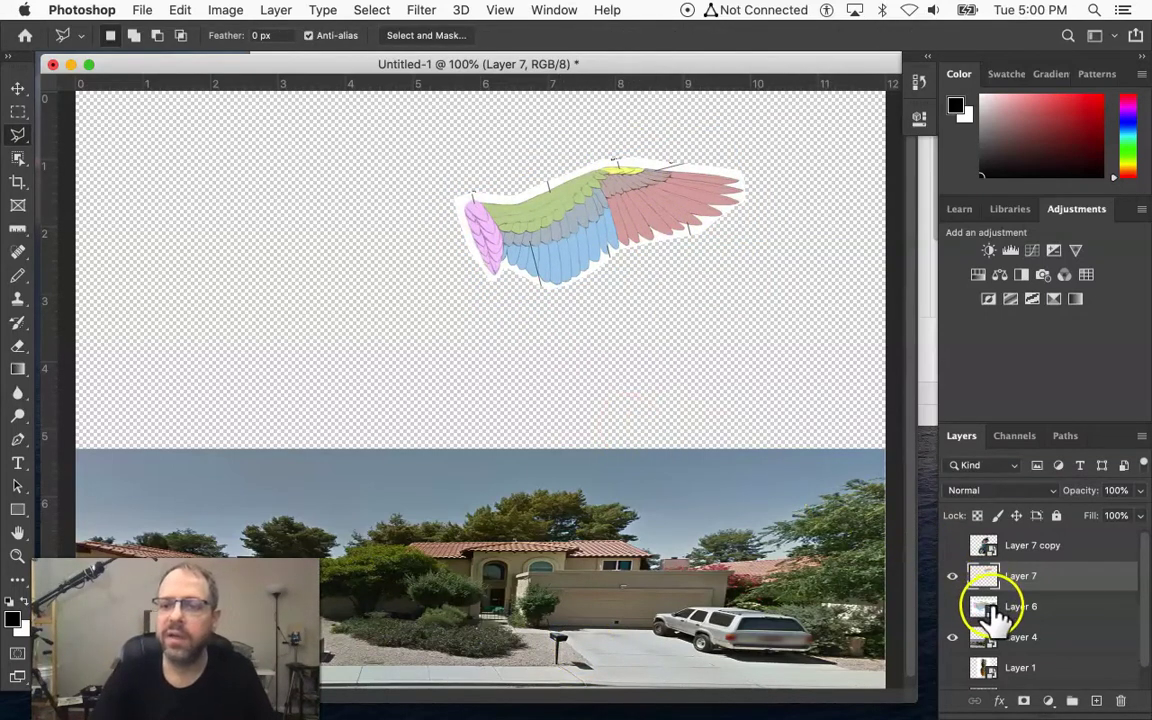
# Step: Toggle the visibility of Layer 6 to compare the original wing diagram with the wing cut-out
pyautogui.click(952, 607)
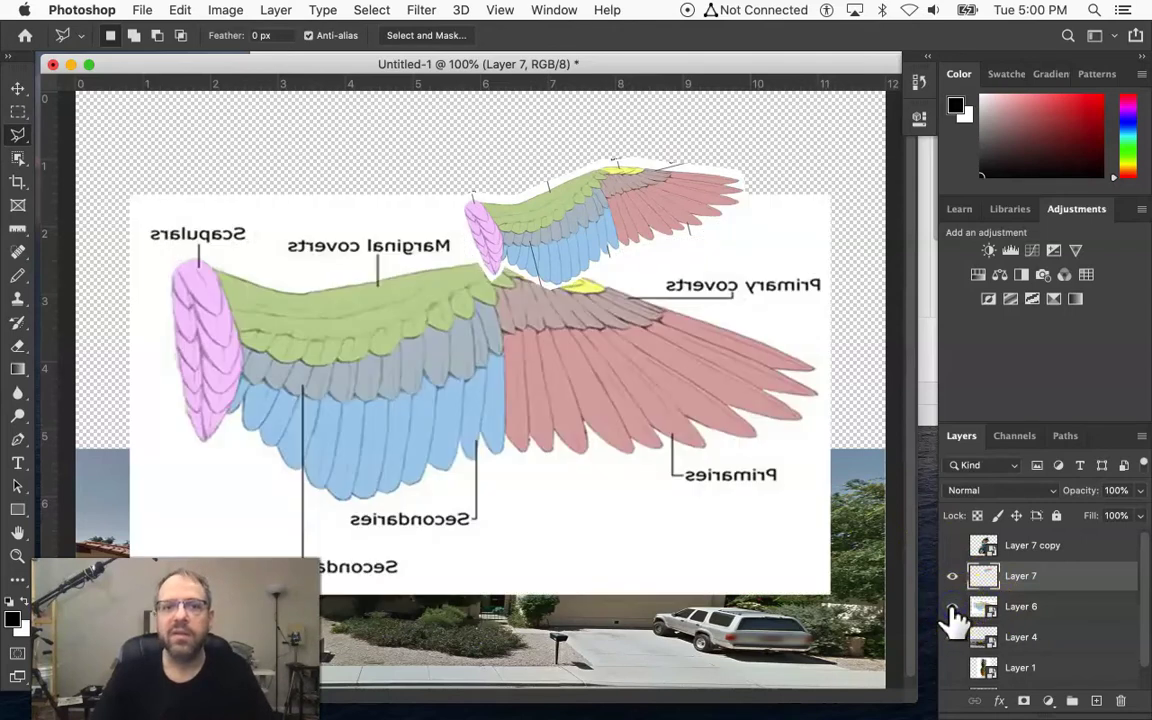
pyautogui.click(952, 607)
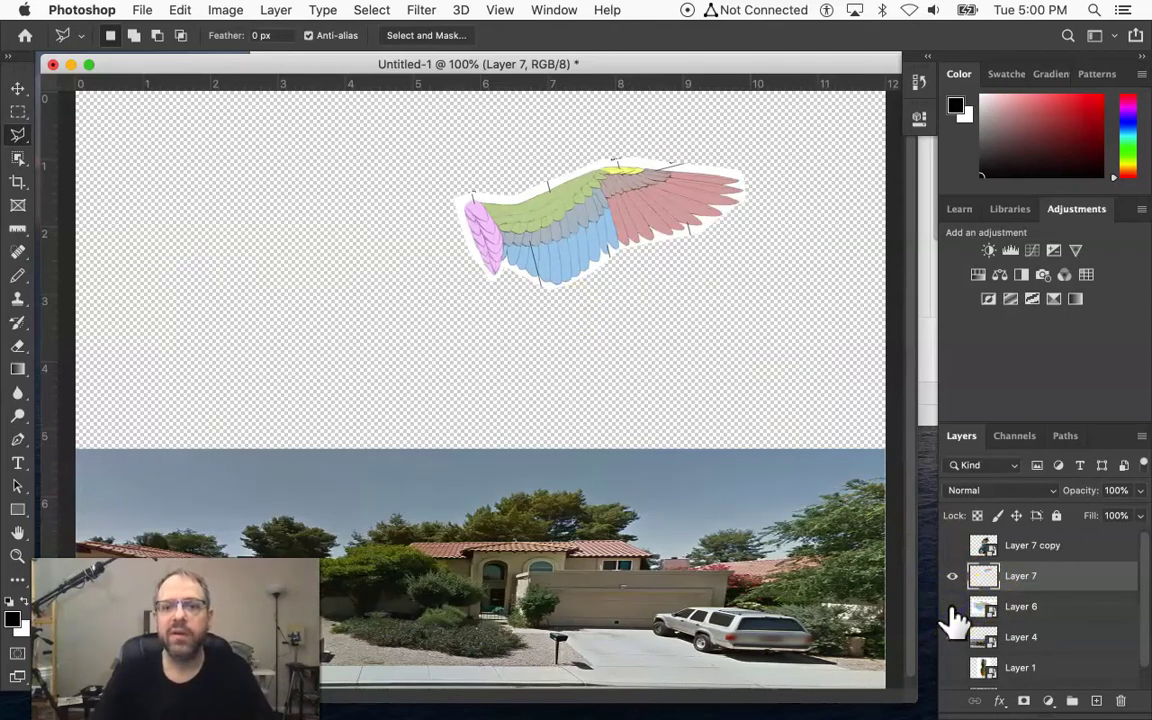
pyautogui.click(952, 607)
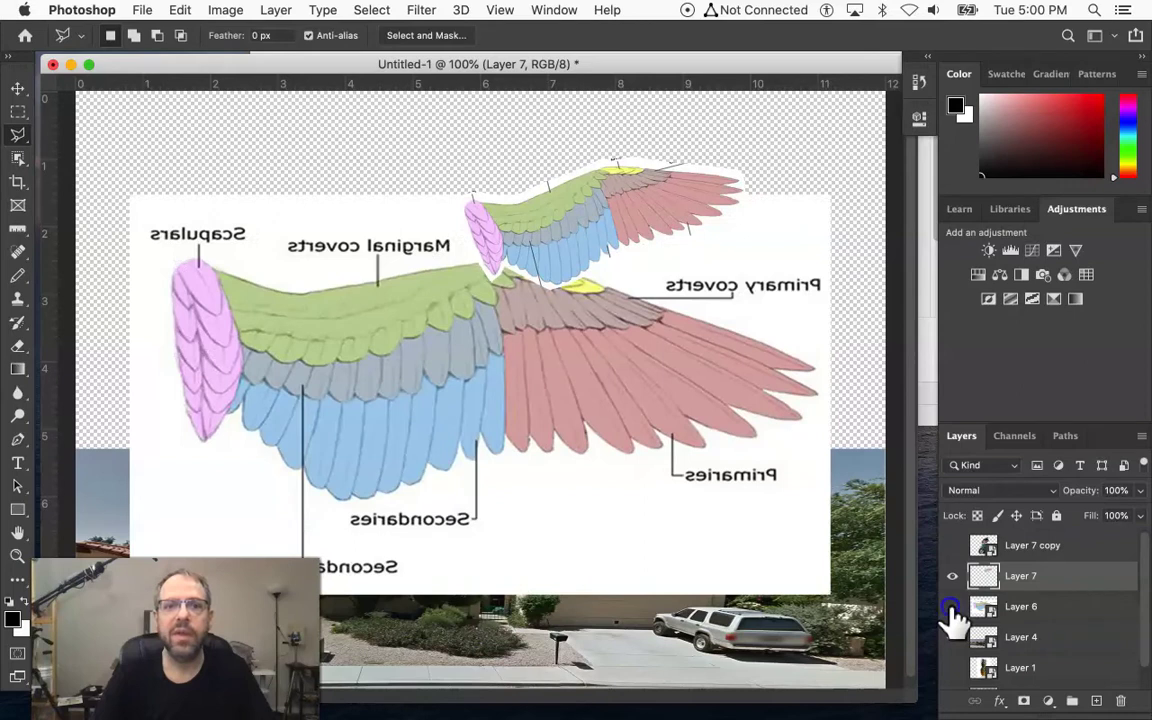
pyautogui.click(952, 607)
pyautogui.click(952, 637)
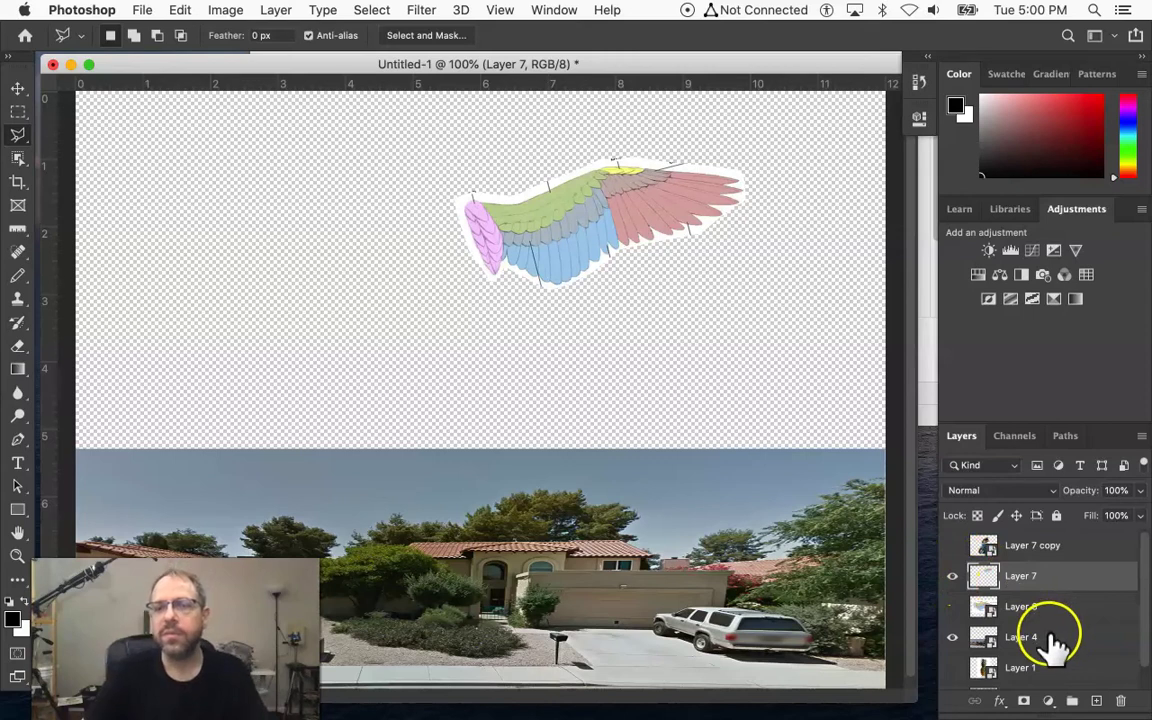
# Step: Show the motorbike on Layer 7 copy, shrink it to roughly half size, and place it above the house to the left of the wing
pyautogui.click(951, 546)
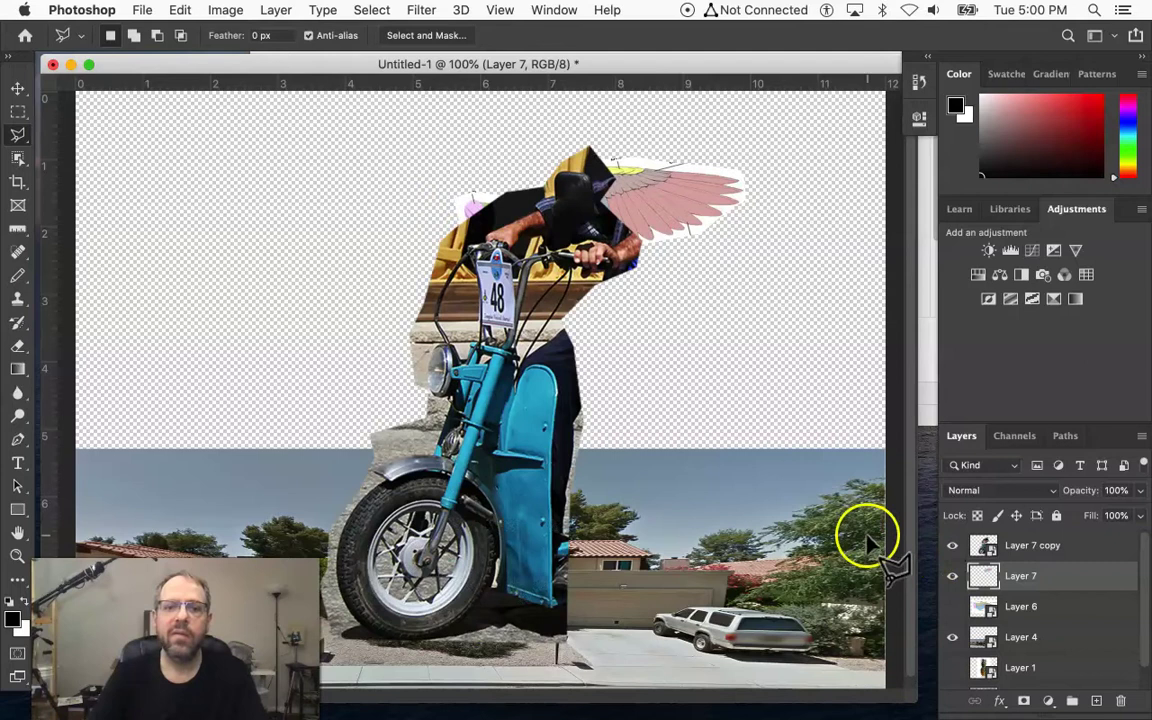
pyautogui.moveTo(532, 519); pyautogui.dragTo(445, 445)
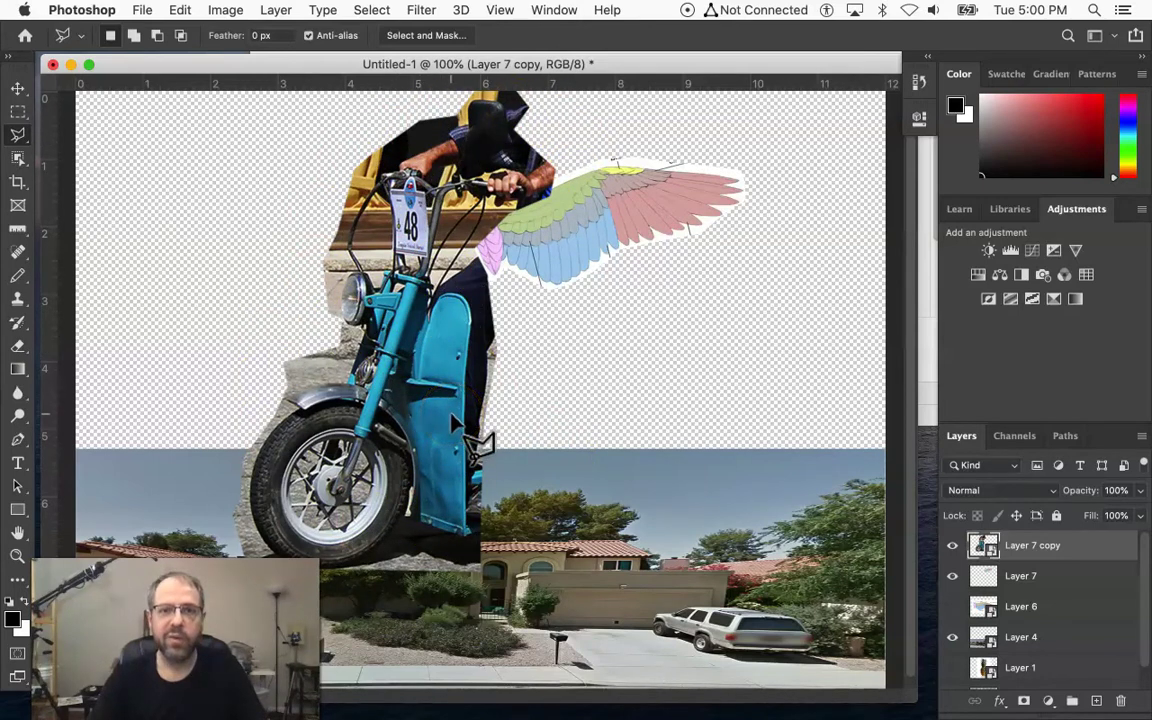
pyautogui.press('super+t')
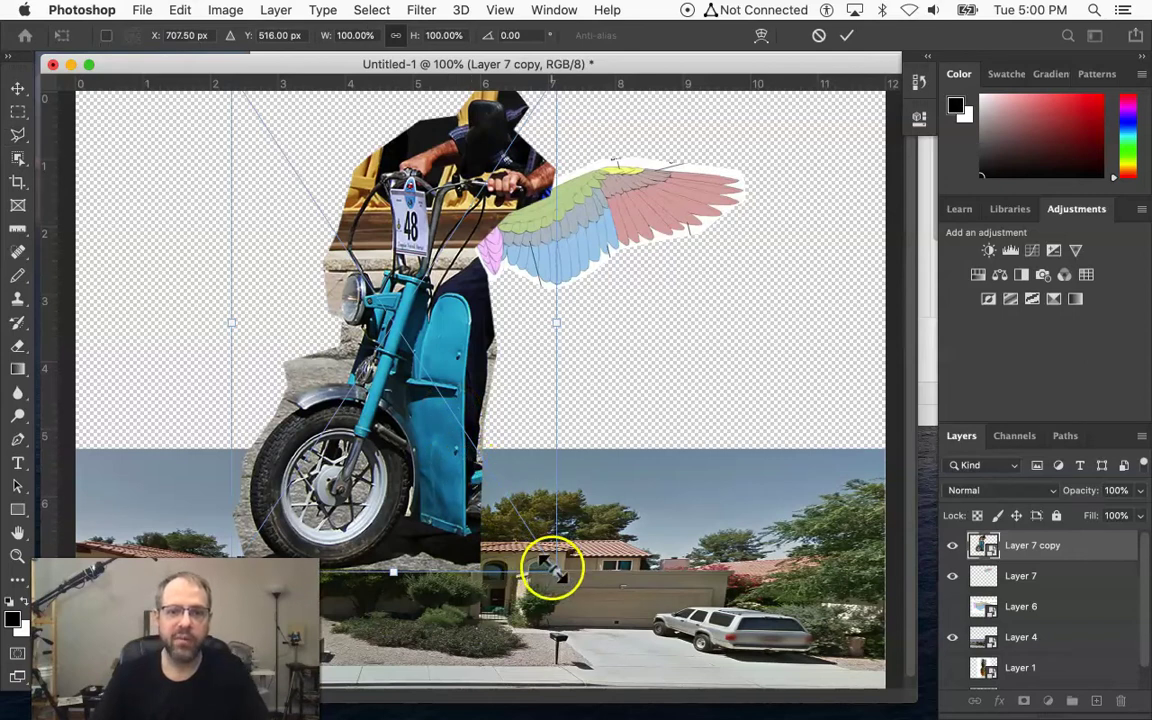
pyautogui.moveTo(551, 567); pyautogui.dragTo(396, 322)
pyautogui.moveTo(324, 299); pyautogui.dragTo(330, 386)
pyautogui.press('Return')
pyautogui.press('l')
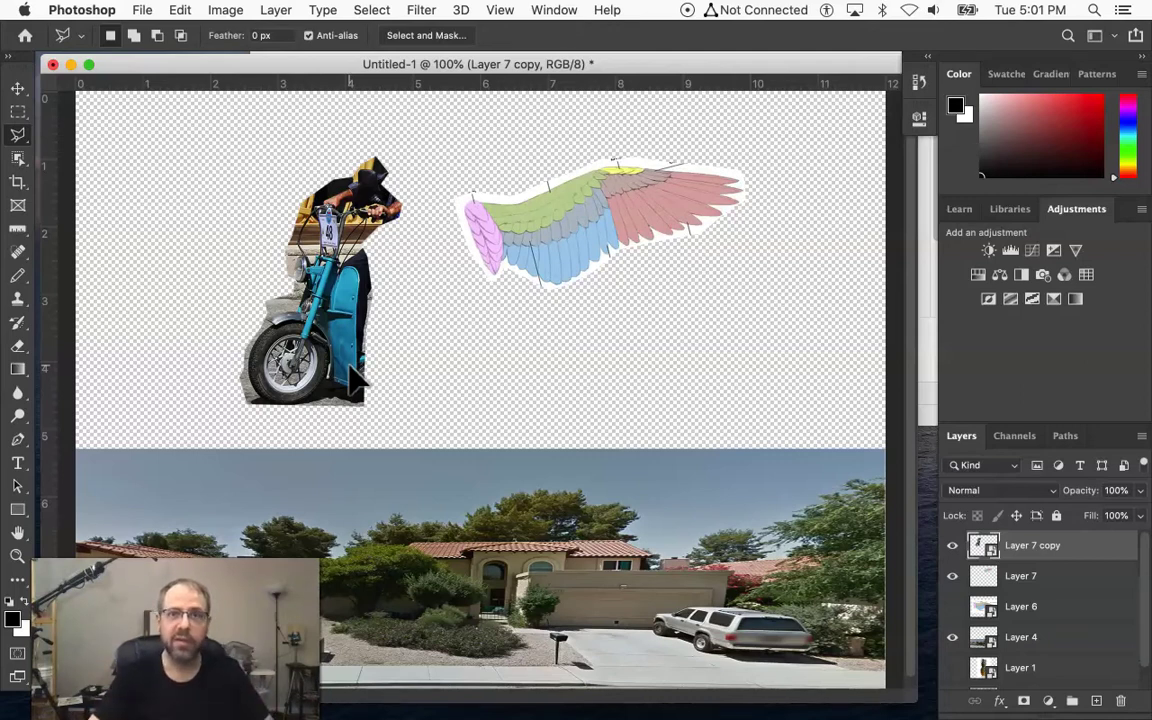
pyautogui.moveTo(430, 362); pyautogui.dragTo(555, 343)
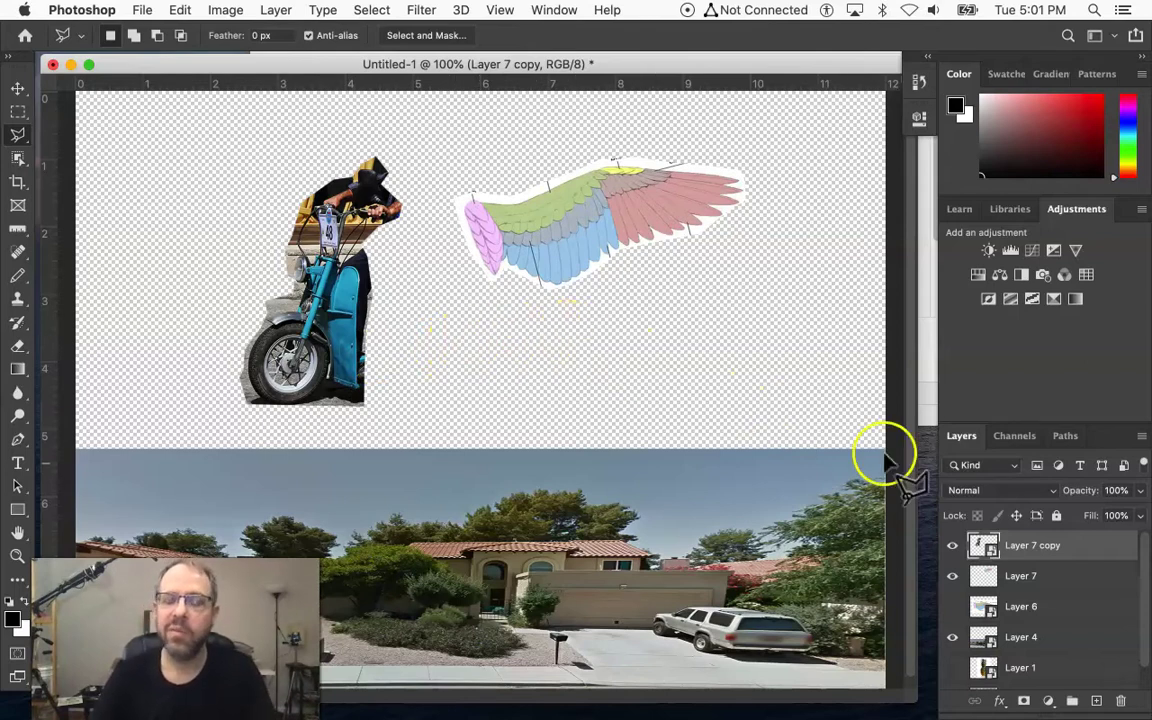
pyautogui.scroll(-1, 1045, 605)
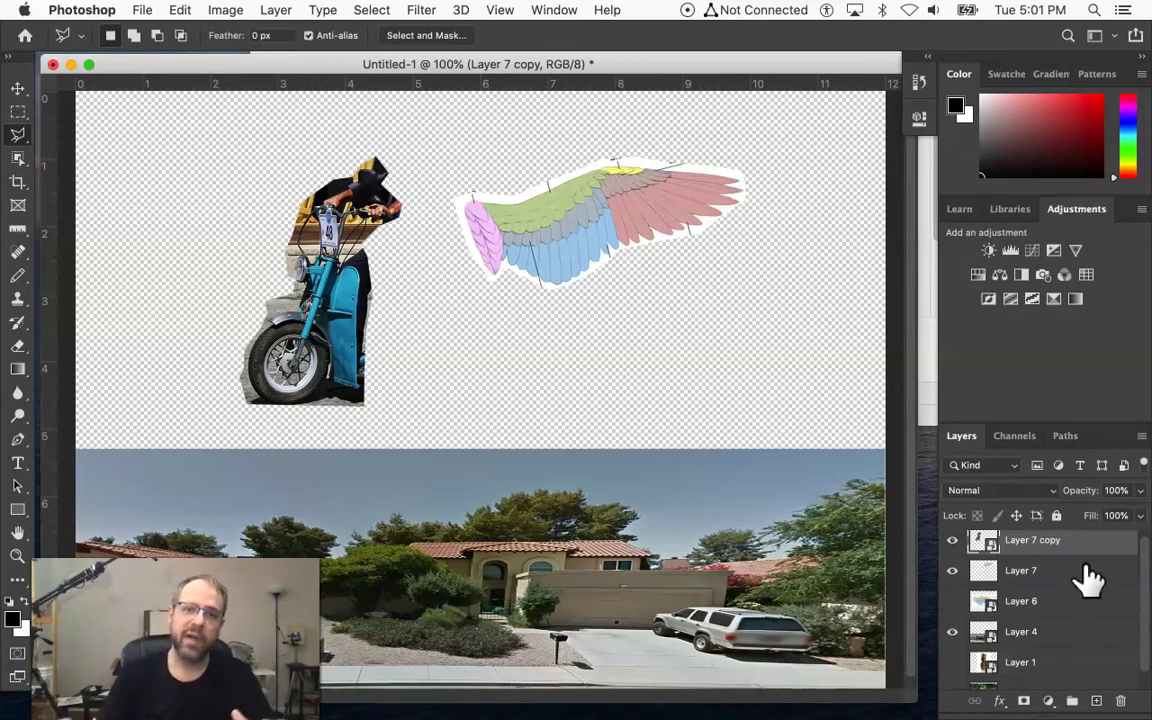
pyautogui.moveTo(785, 170)
pyautogui.mouseDown()
pyautogui.moveTo(771, 193)
pyautogui.moveTo(738, 185)
pyautogui.moveTo(465, 272)
pyautogui.mouseUp()
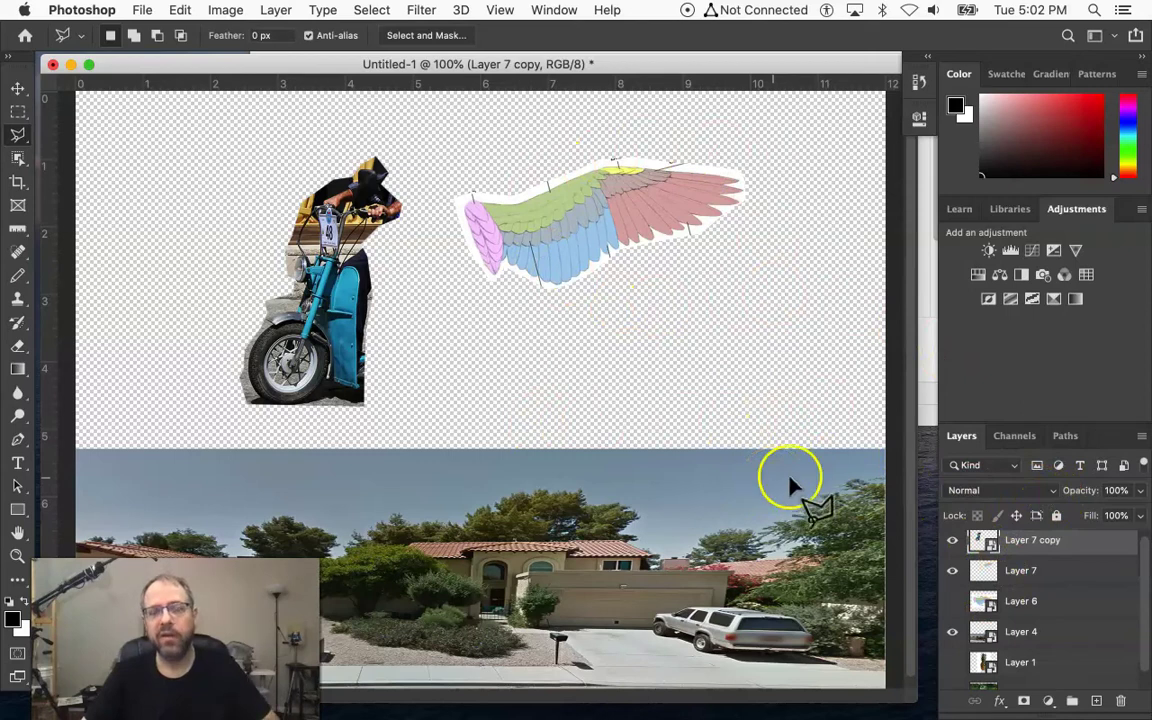
pyautogui.scroll(-1, 522, 463)
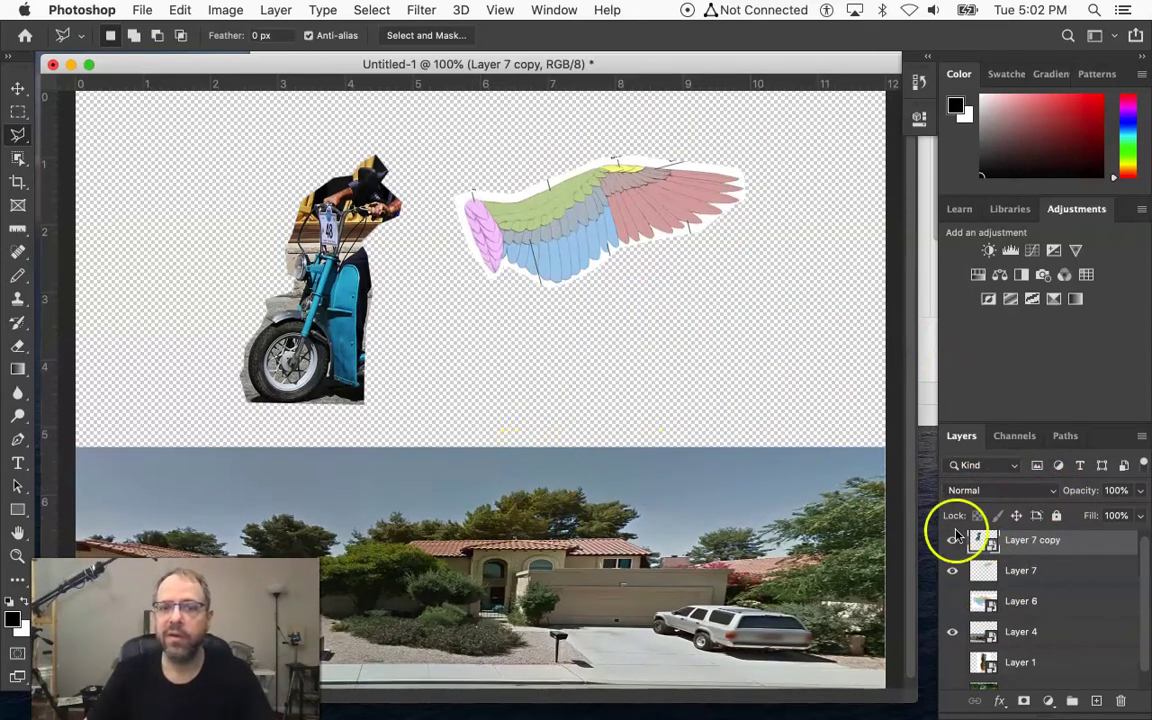
pyautogui.scroll(-1, 951, 560)
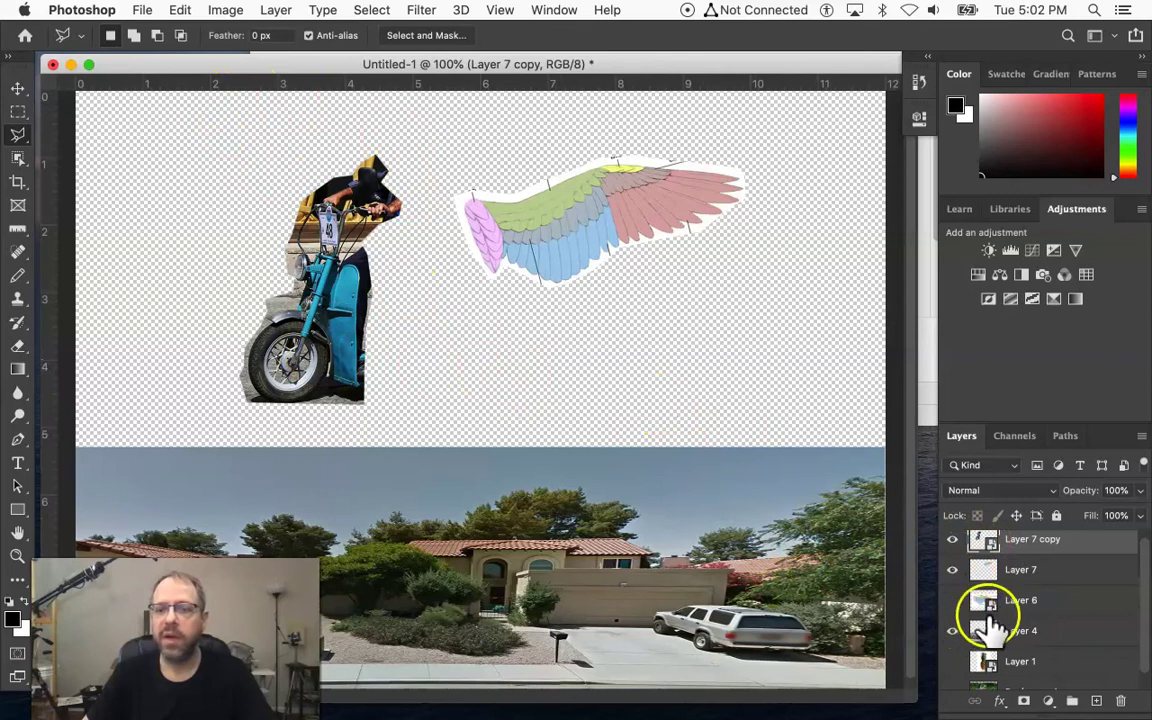
pyautogui.scroll(1, 1058, 585)
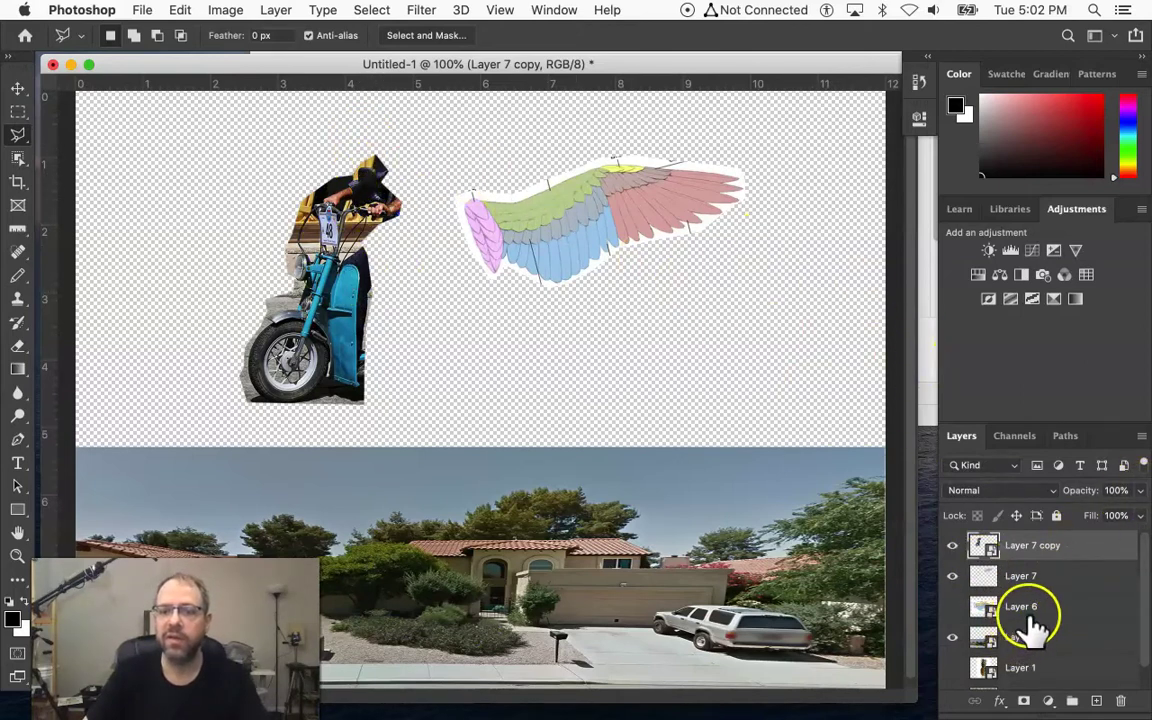
# Step: Show the pineapple on Layer 1 and move that layer above Layer 6 in the stacking order
pyautogui.scroll(-1, 1040, 617)
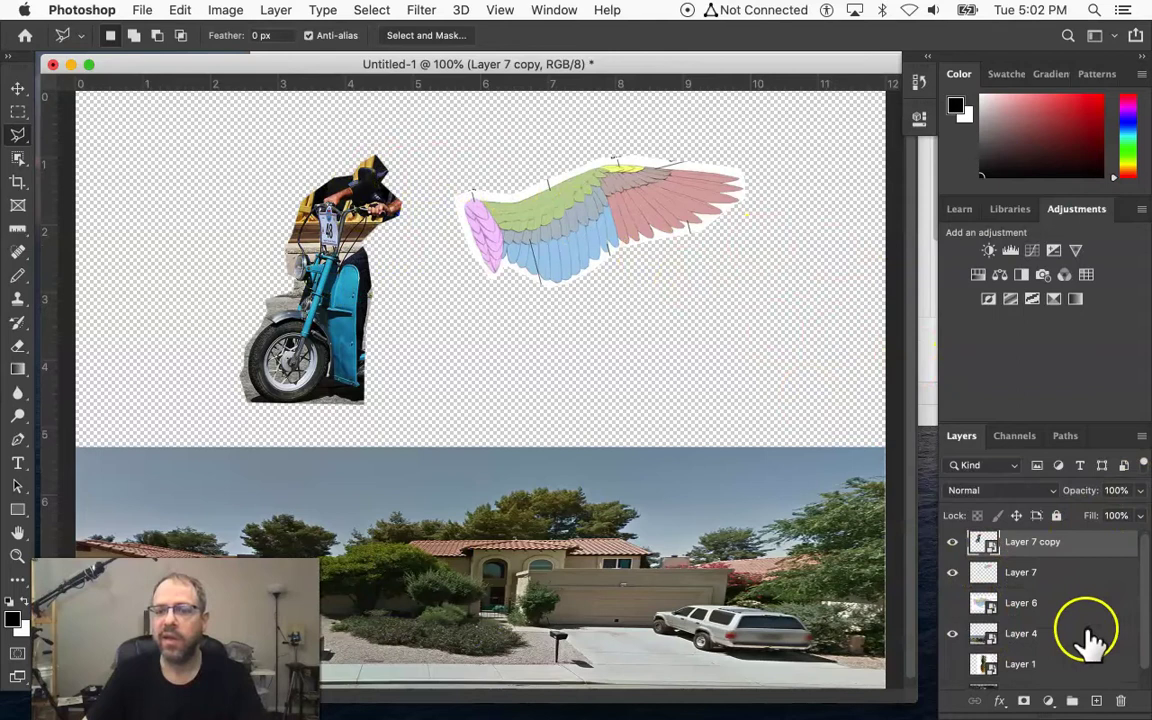
pyautogui.scroll(-3, 1090, 640)
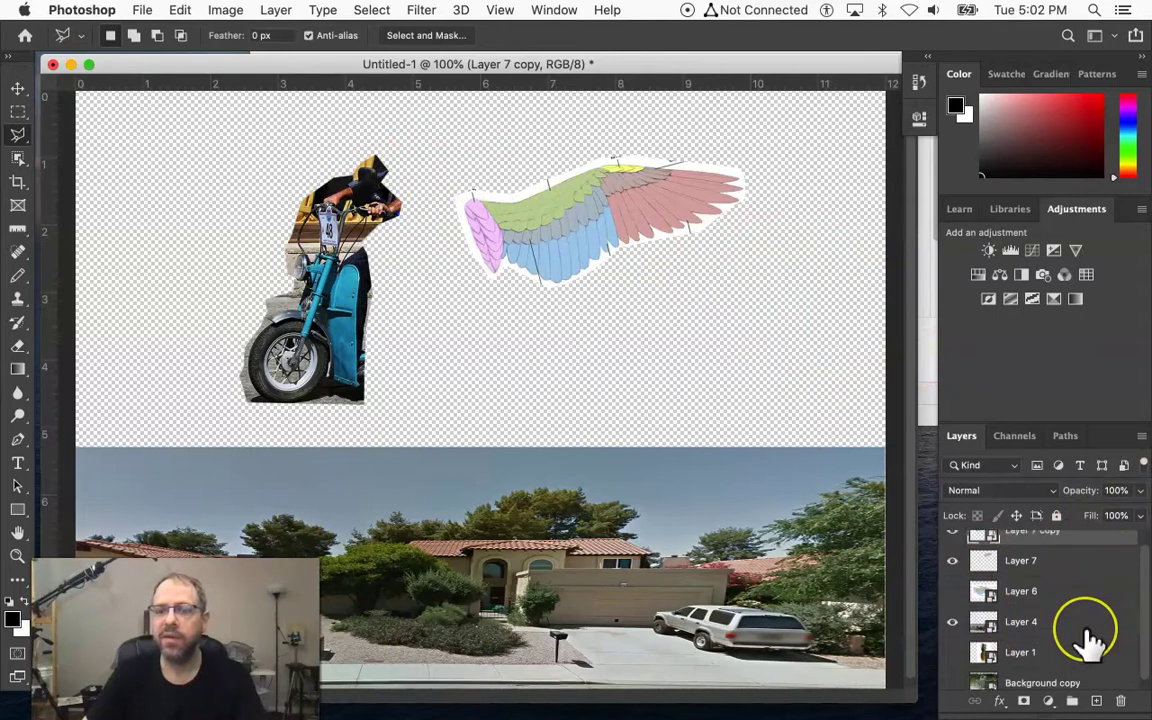
pyautogui.click(952, 644)
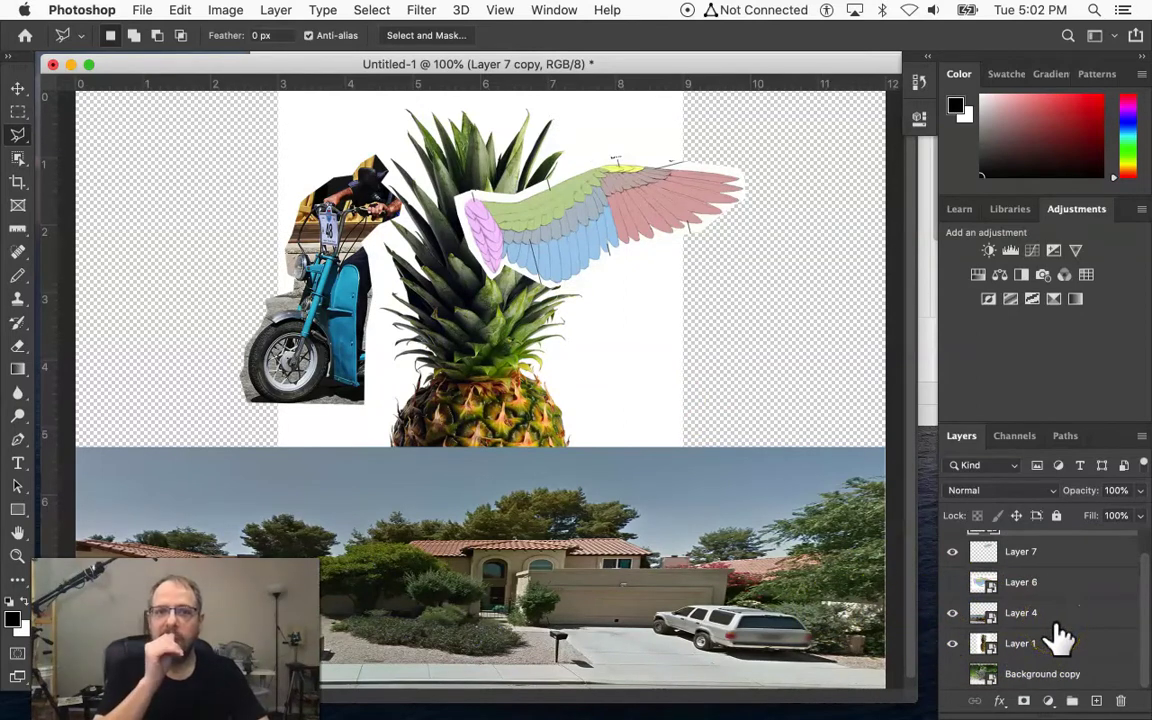
pyautogui.moveTo(1058, 640)
pyautogui.mouseDown()
pyautogui.moveTo(908, 576)
pyautogui.moveTo(562, 392)
pyautogui.moveTo(456, 362)
pyautogui.moveTo(708, 502)
pyautogui.moveTo(527, 465)
pyautogui.moveTo(480, 578)
pyautogui.moveTo(1030, 592)
pyautogui.moveTo(1049, 681)
pyautogui.moveTo(1055, 635)
pyautogui.mouseUp()
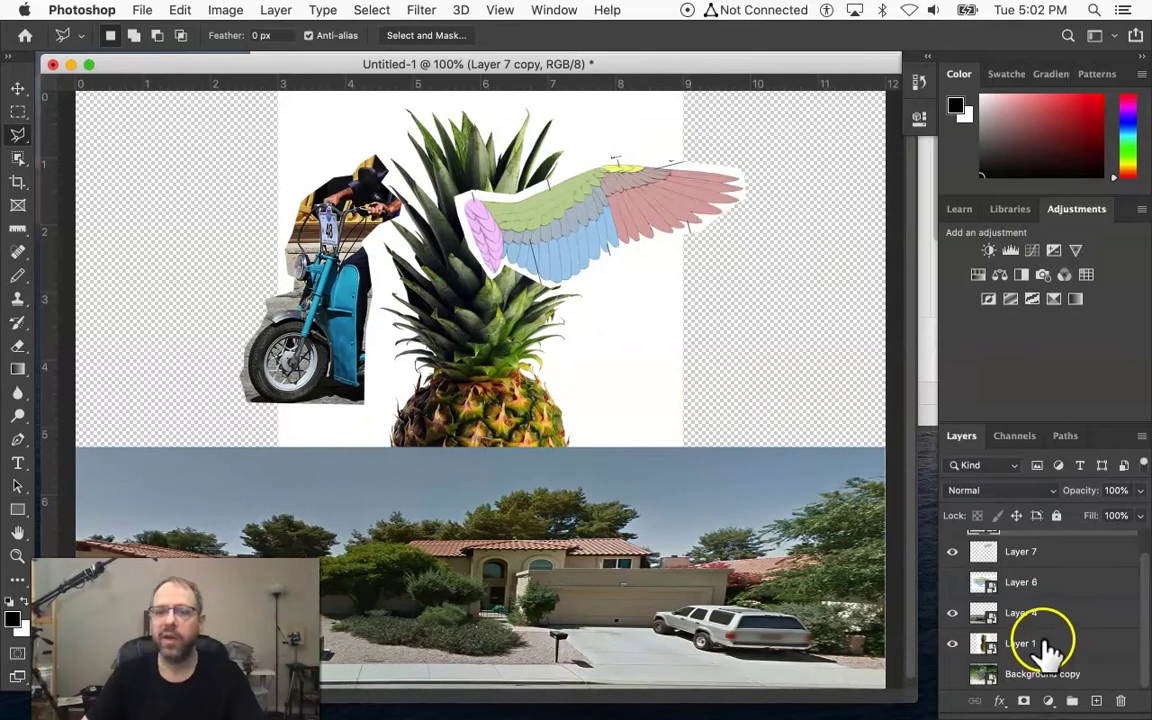
pyautogui.moveTo(1045, 650); pyautogui.dragTo(1045, 550)
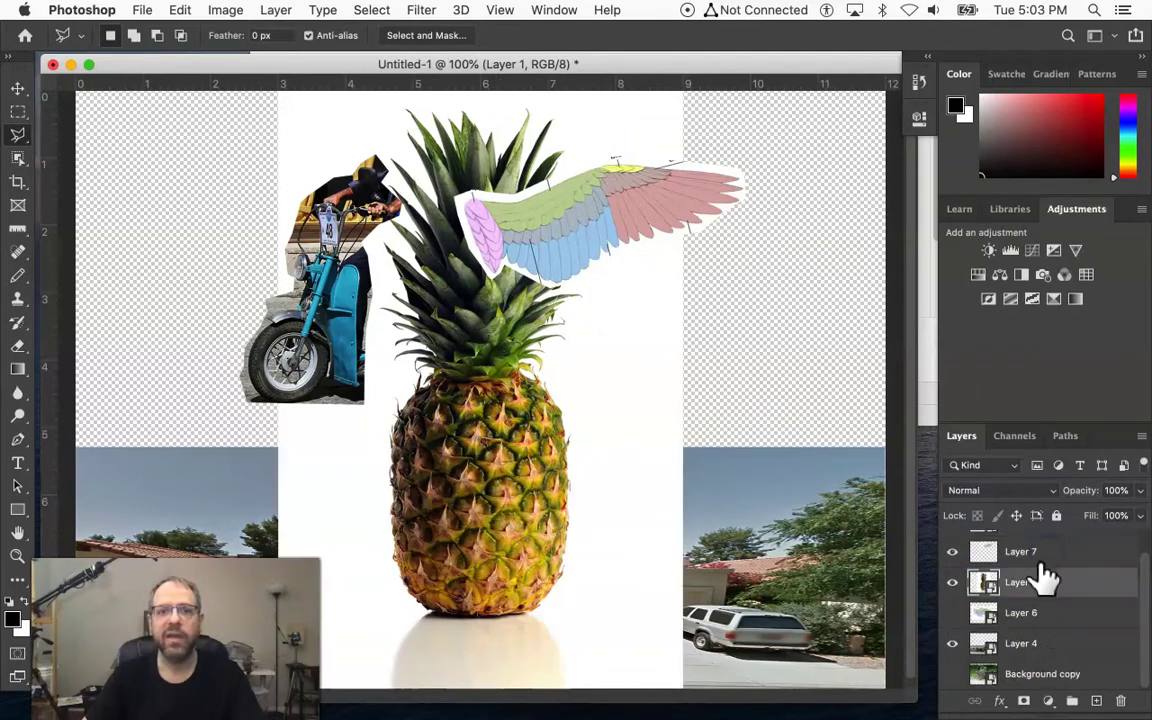
# Step: Move the Background copy layer directly above Layer 4 and rename it racoon
pyautogui.moveTo(1052, 650)
pyautogui.mouseDown()
pyautogui.moveTo(1054, 676)
pyautogui.moveTo(1054, 632)
pyautogui.moveTo(1039, 674)
pyautogui.moveTo(1055, 648)
pyautogui.moveTo(1036, 630)
pyautogui.moveTo(1033, 678)
pyautogui.moveTo(797, 638)
pyautogui.moveTo(1028, 643)
pyautogui.moveTo(1036, 663)
pyautogui.moveTo(1088, 675)
pyautogui.moveTo(1046, 682)
pyautogui.moveTo(1066, 657)
pyautogui.mouseUp()
pyautogui.click(1063, 648)
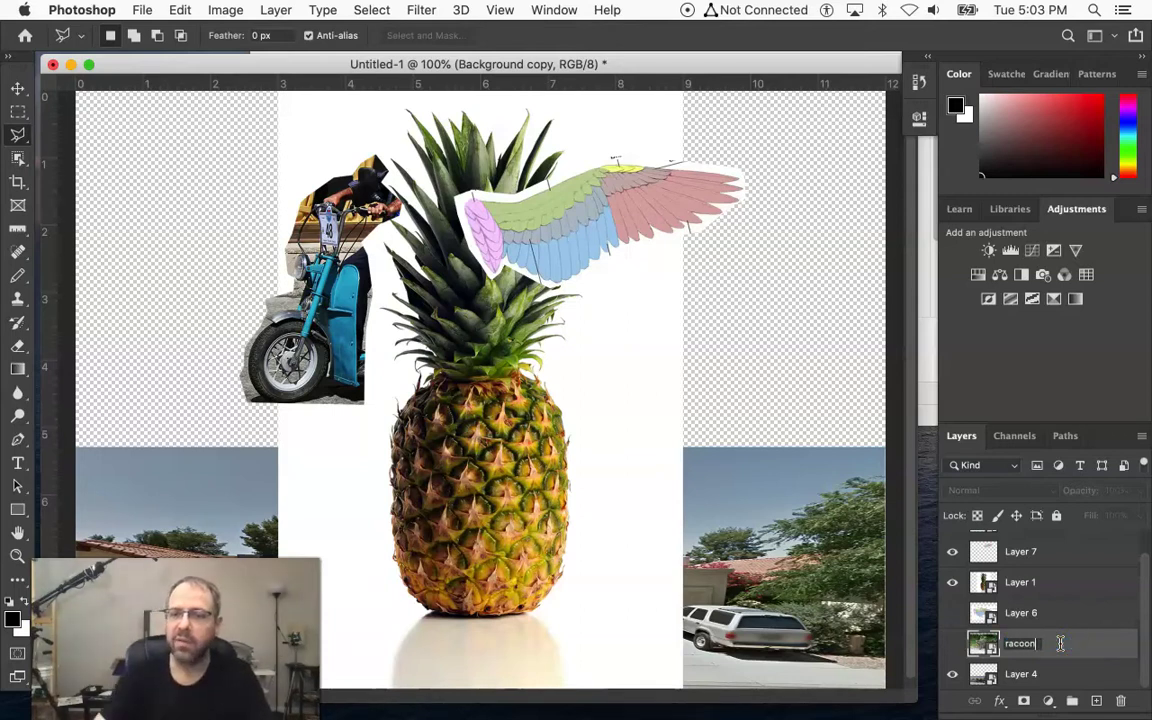
pyautogui.press('Return')
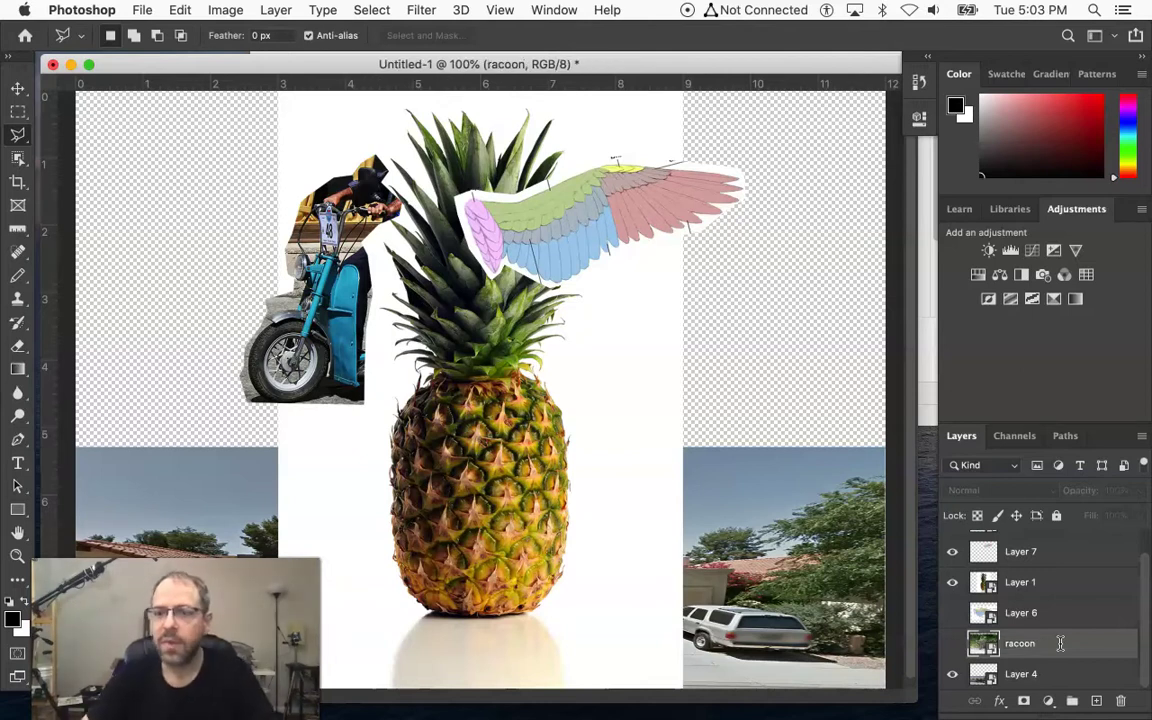
# Step: Rename Layer 7, which holds the wing cut-out, as wing
pyautogui.moveTo(1082, 628); pyautogui.dragTo(1022, 568)
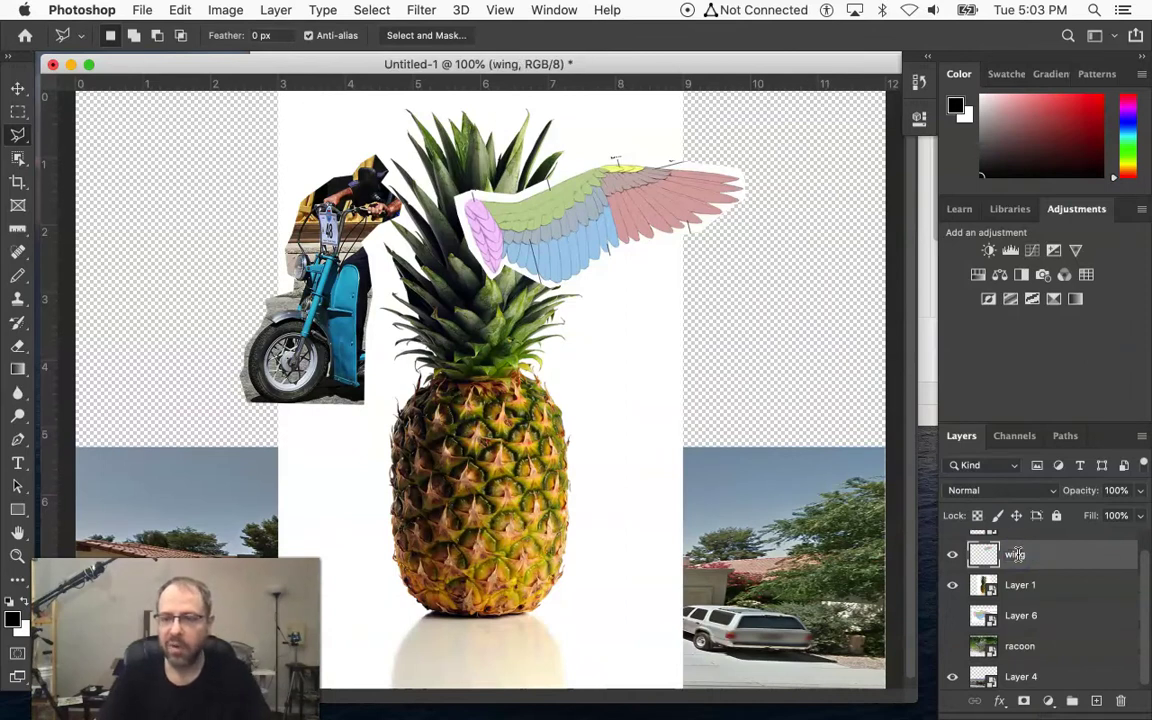
pyautogui.press('Return')
pyautogui.click(1085, 617)
pyautogui.moveTo(1085, 617); pyautogui.dragTo(1058, 628)
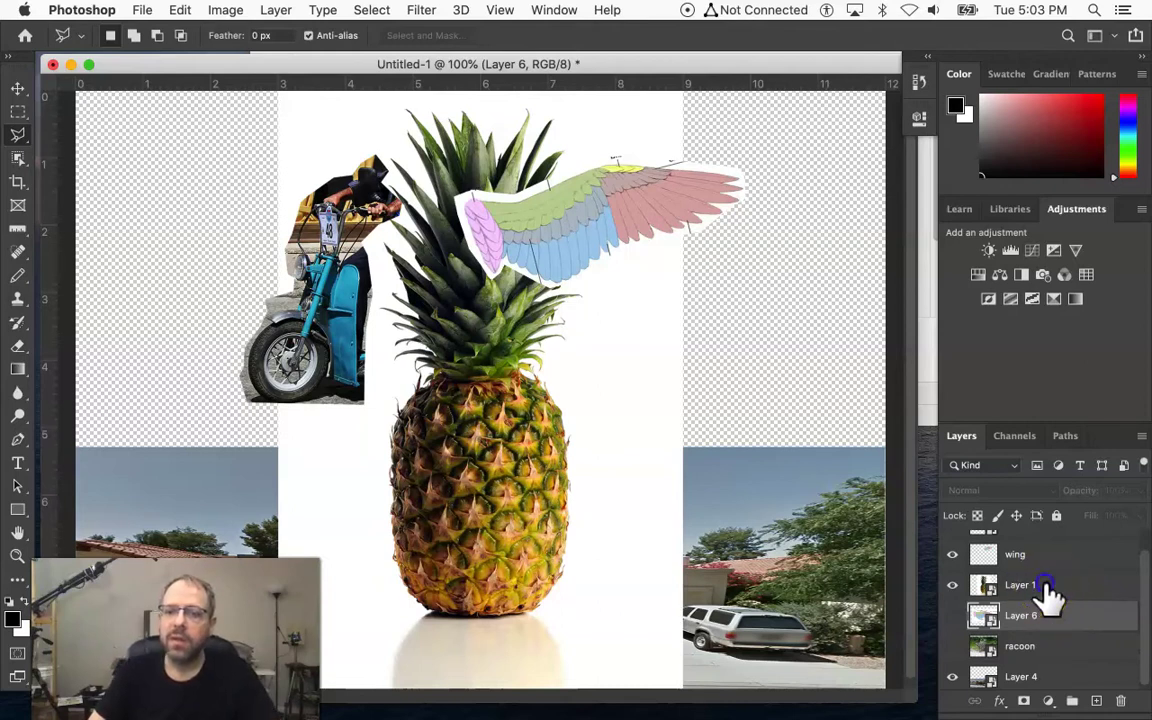
# Step: Make Layer 1 the active layer and hide the motorbike on Layer 7 copy and the wing layer
pyautogui.click(1045, 588)
pyautogui.scroll(1, 1045, 595)
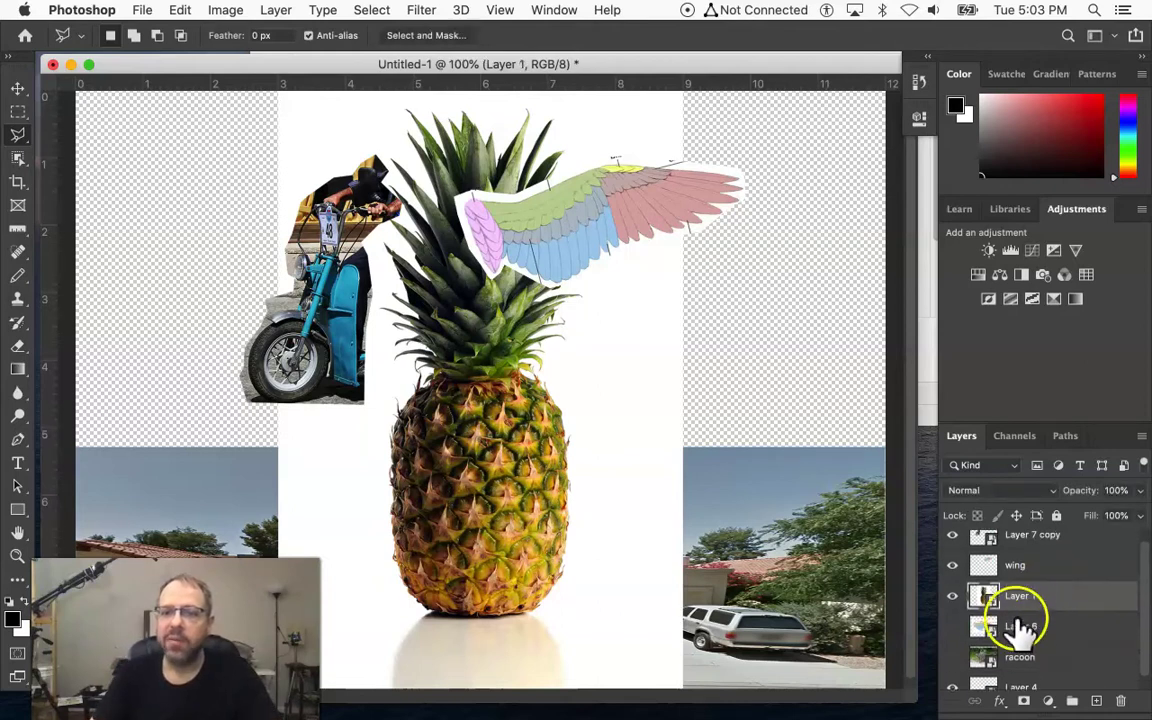
pyautogui.click(952, 548)
pyautogui.click(952, 577)
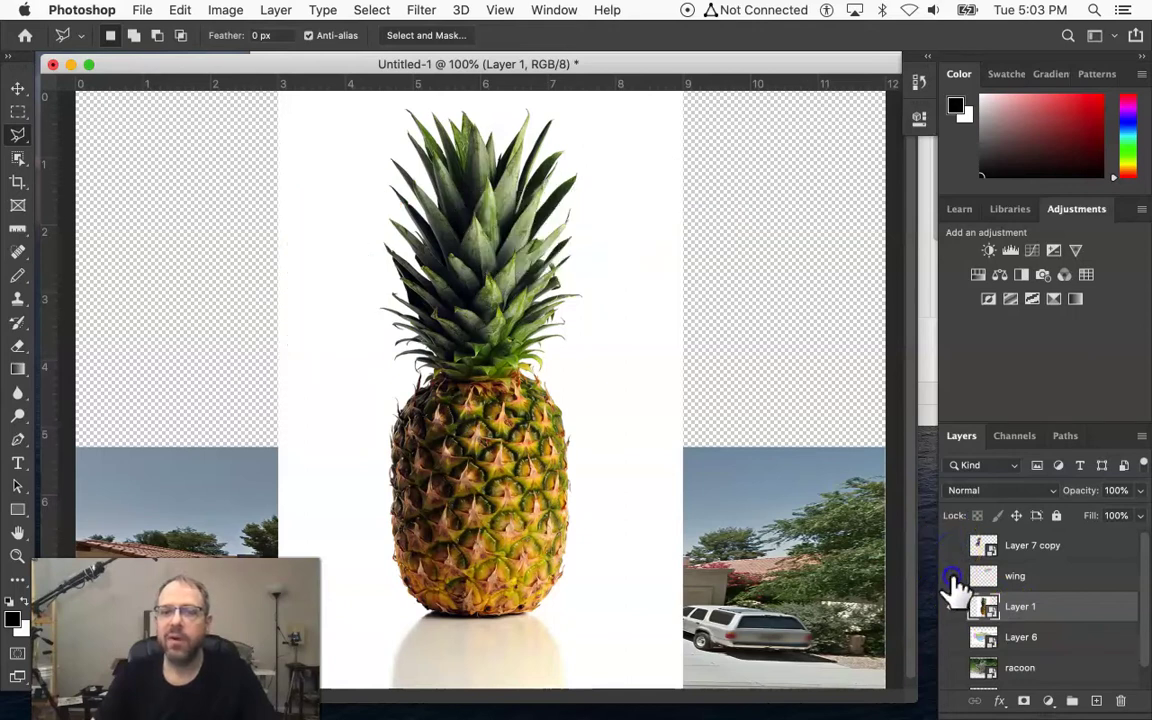
pyautogui.moveTo(978, 600); pyautogui.dragTo(921, 606)
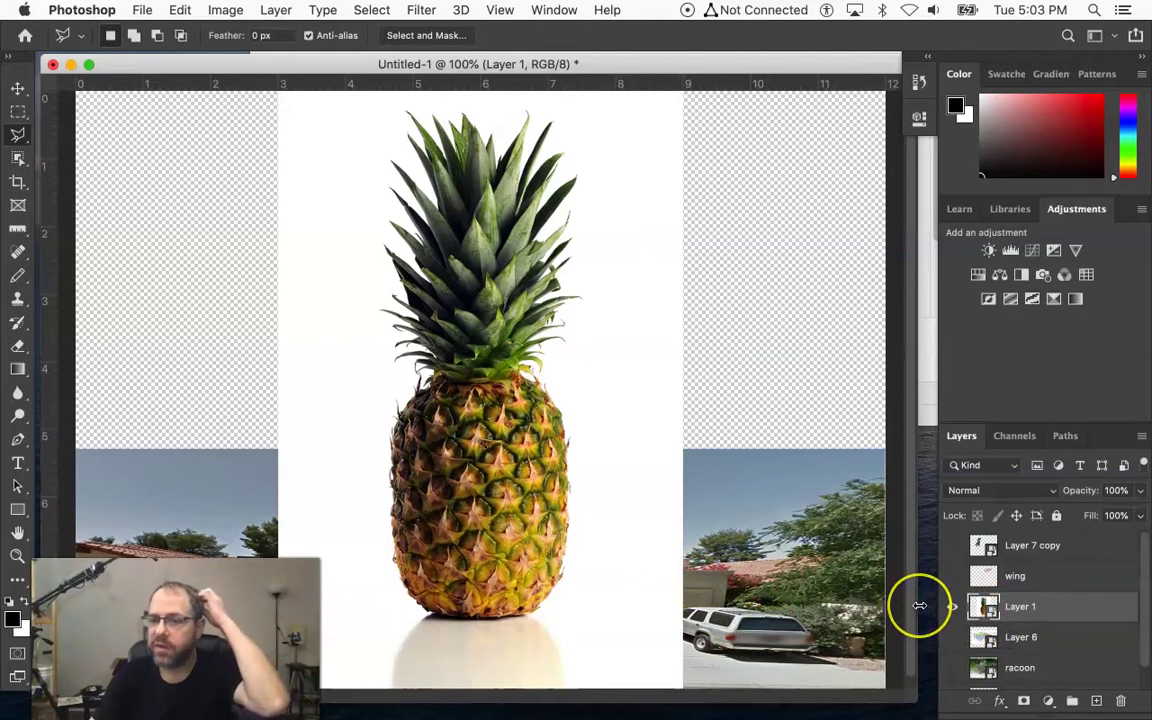
pyautogui.moveTo(770, 533)
pyautogui.mouseDown()
pyautogui.moveTo(591, 476)
pyautogui.moveTo(460, 358)
pyautogui.mouseUp()
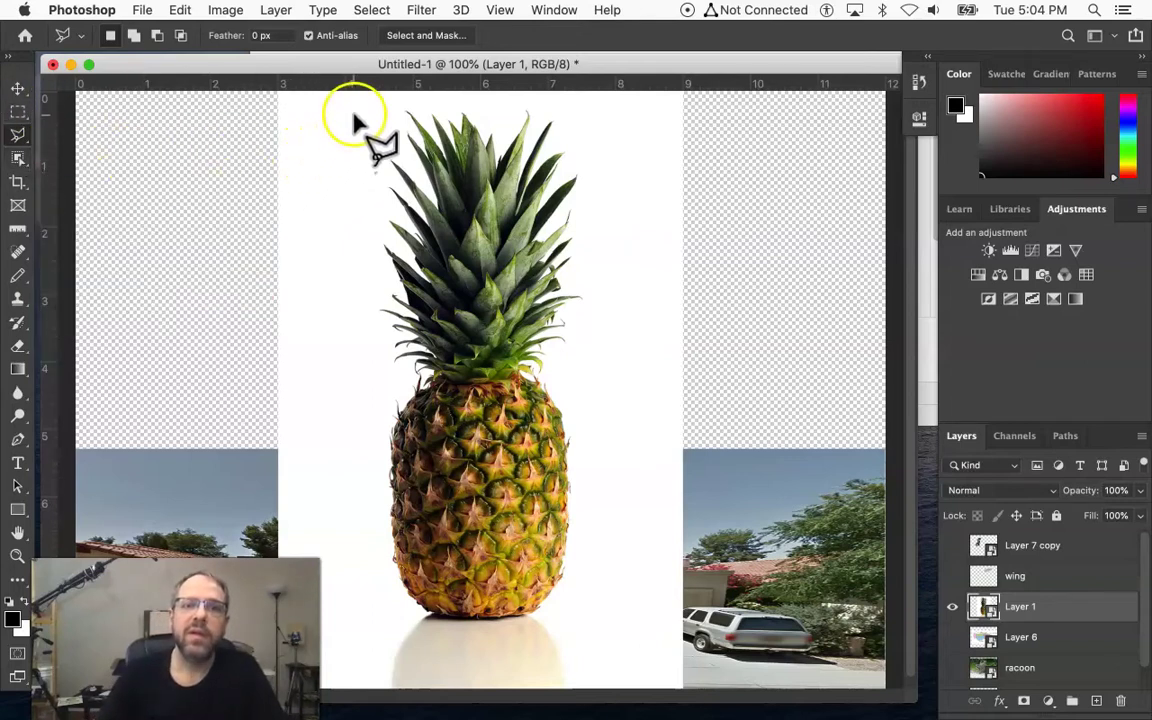
# Step: Select the pineapple with the Object Selection tool, using a rectangle of about 4.85 × 7.78 in around the whole fruit
pyautogui.click(18, 158)
pyautogui.click(155, 212)
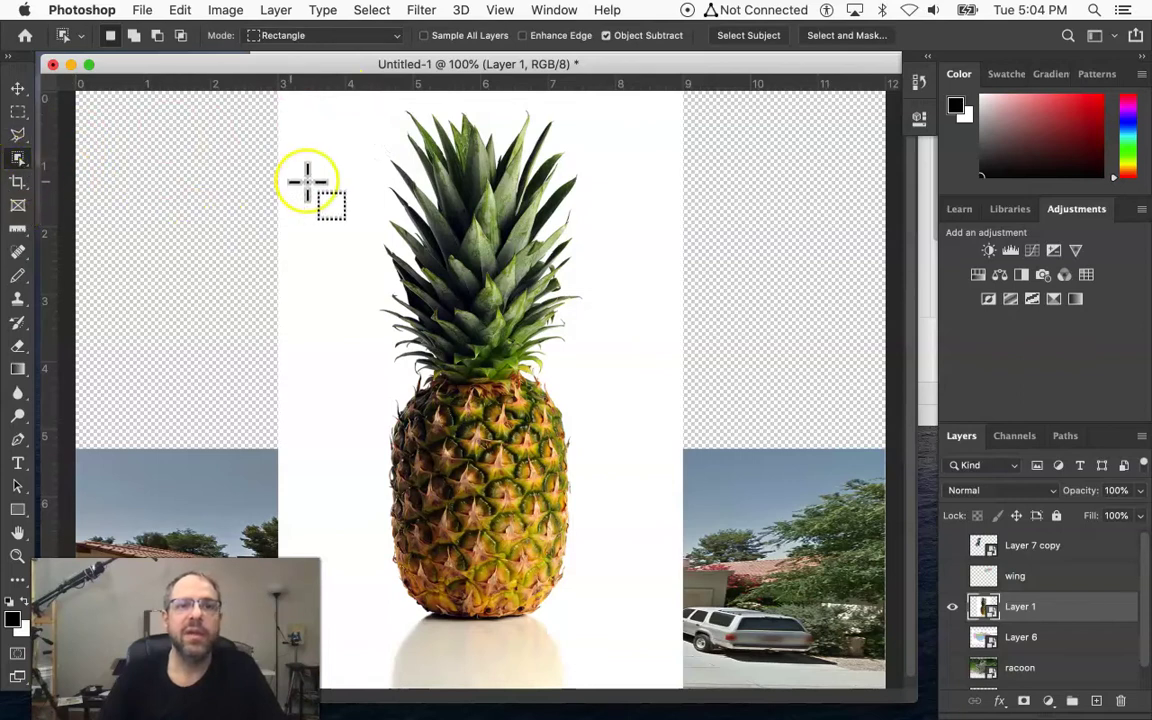
pyautogui.moveTo(314, 103); pyautogui.dragTo(637, 630)
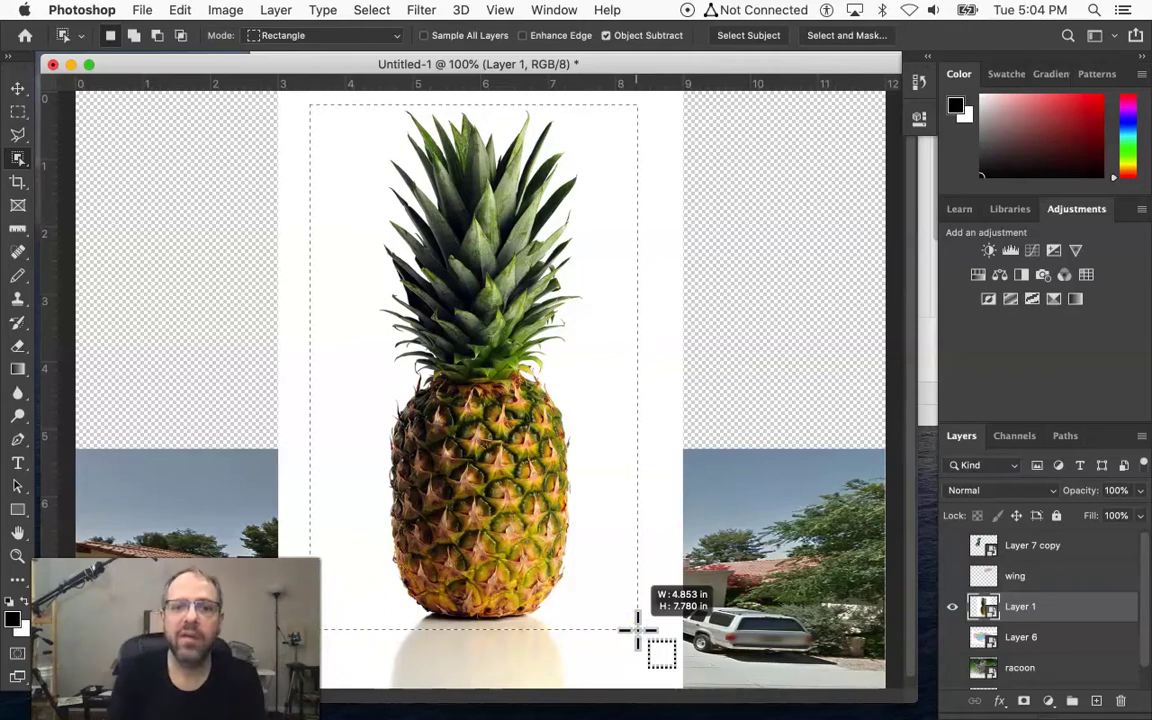
pyautogui.moveTo(637, 630); pyautogui.dragTo(637, 630)
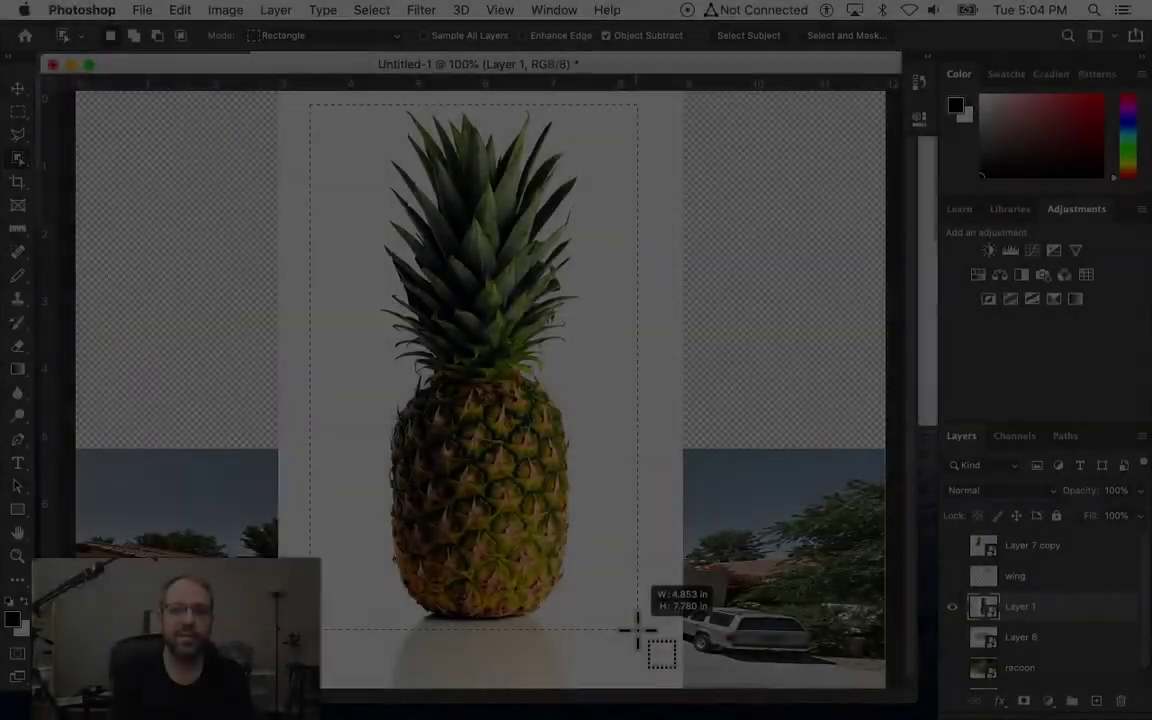
pyautogui.moveTo(637, 630); pyautogui.dragTo(637, 630)
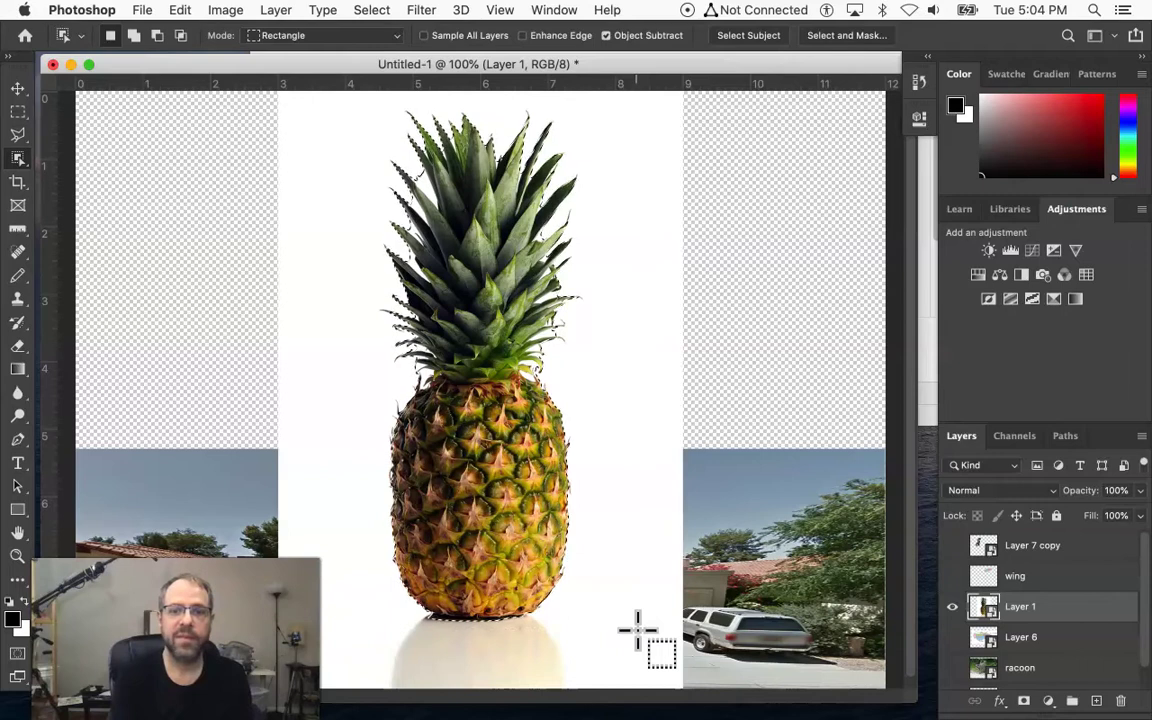
pyautogui.click(480, 188)
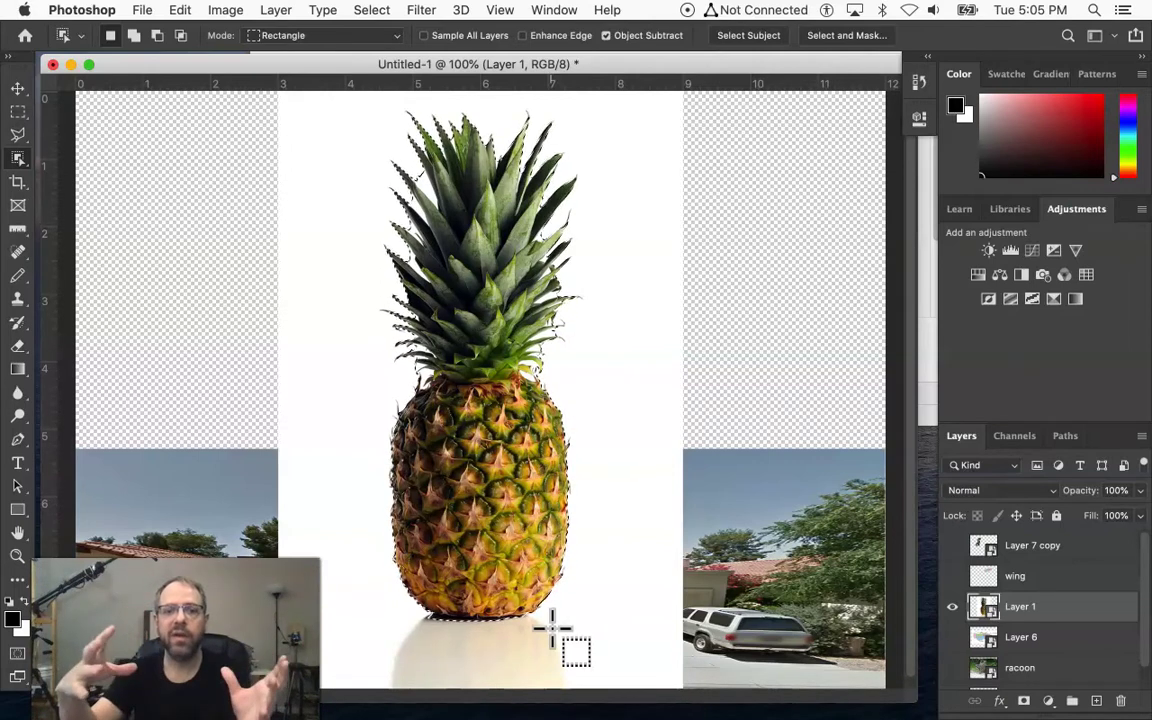
pyautogui.click(553, 260)
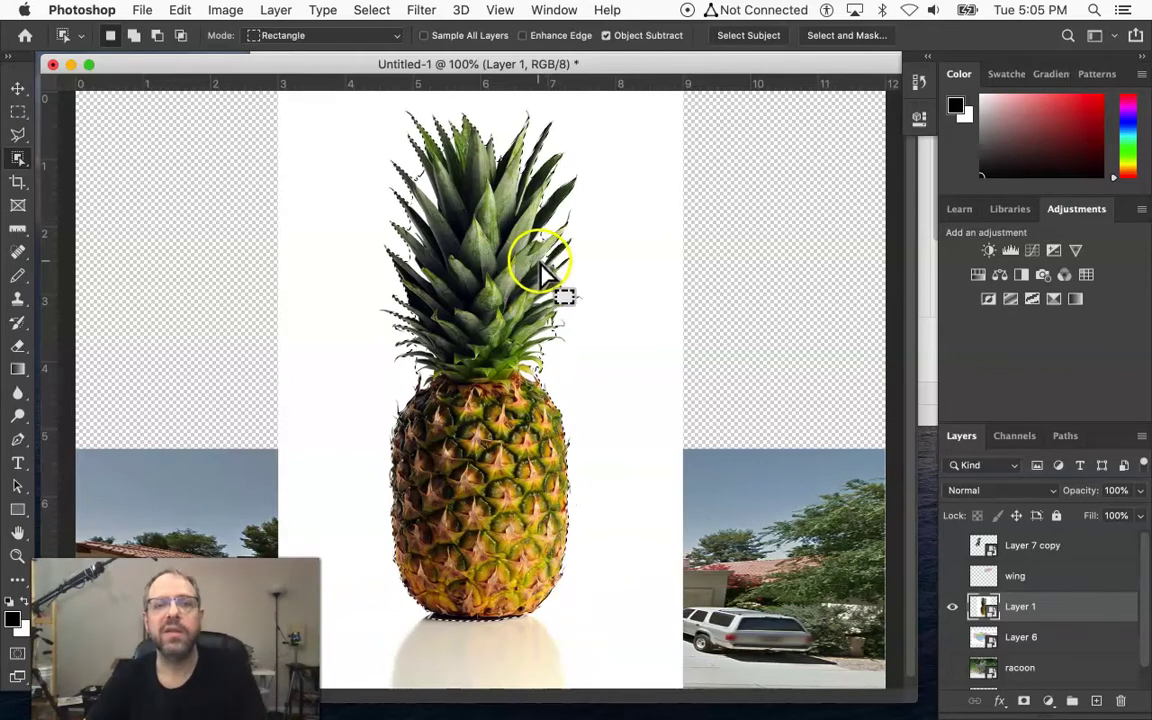
# Step: Expand the pineapple selection by 5 pixels and undo that expansion
pyautogui.click(372, 12)
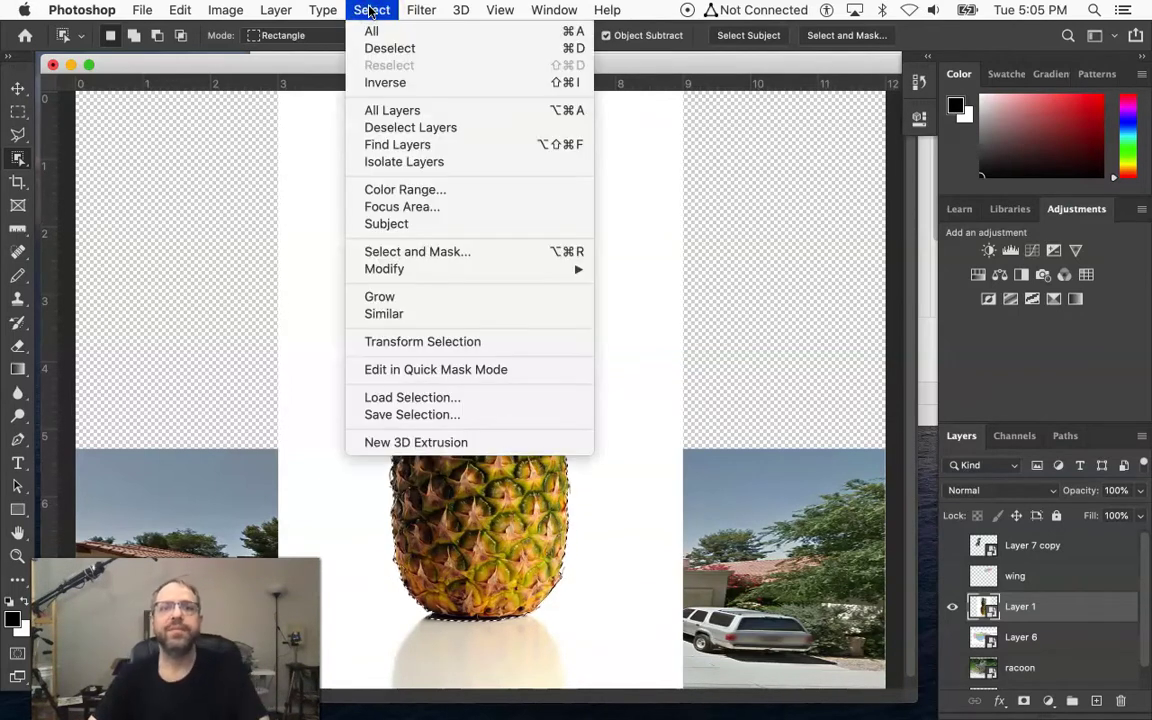
pyautogui.moveTo(480, 274)
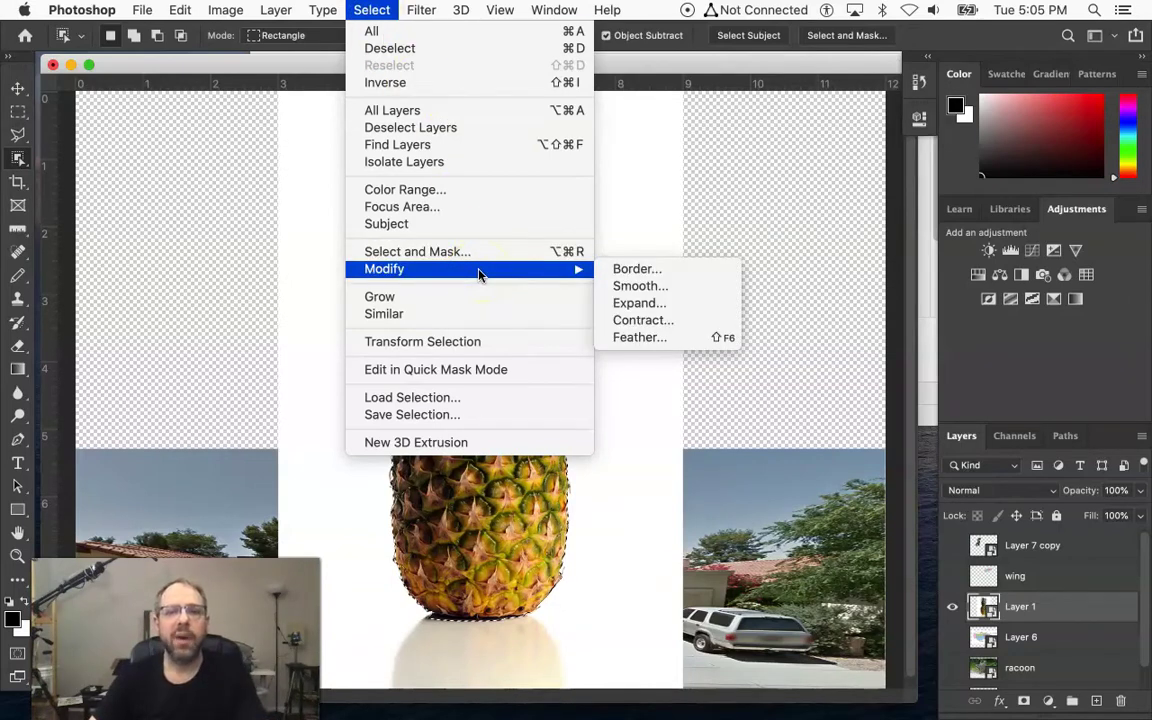
pyautogui.click(672, 305)
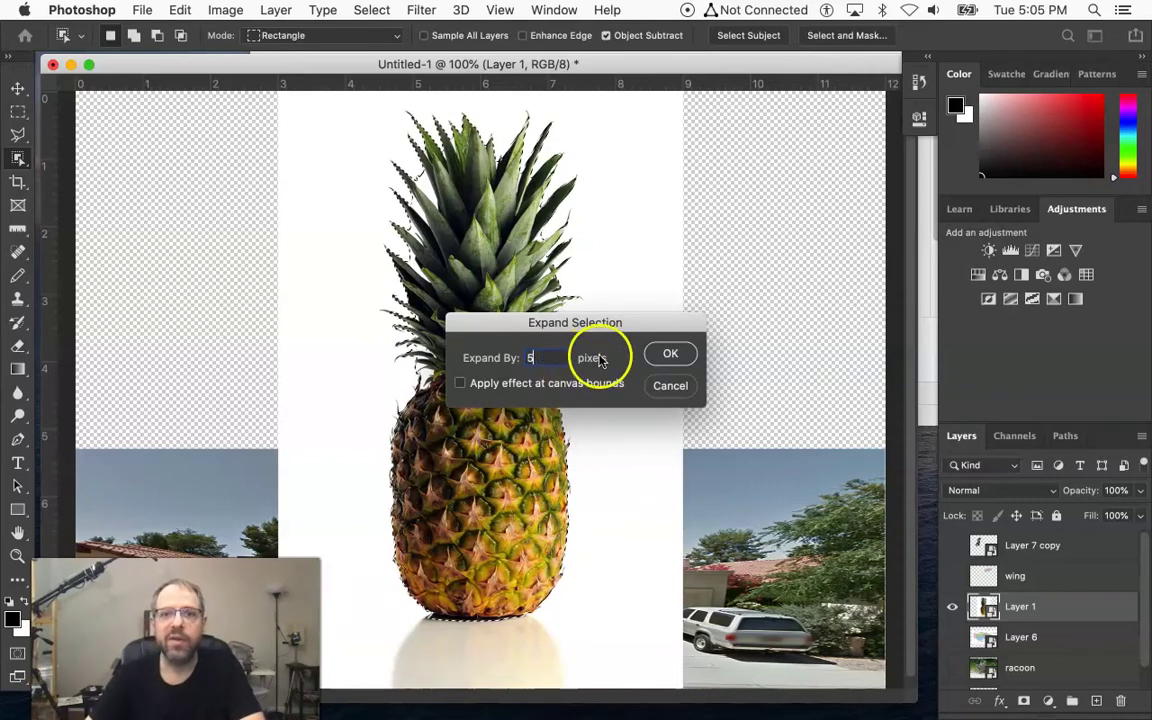
pyautogui.click(668, 353)
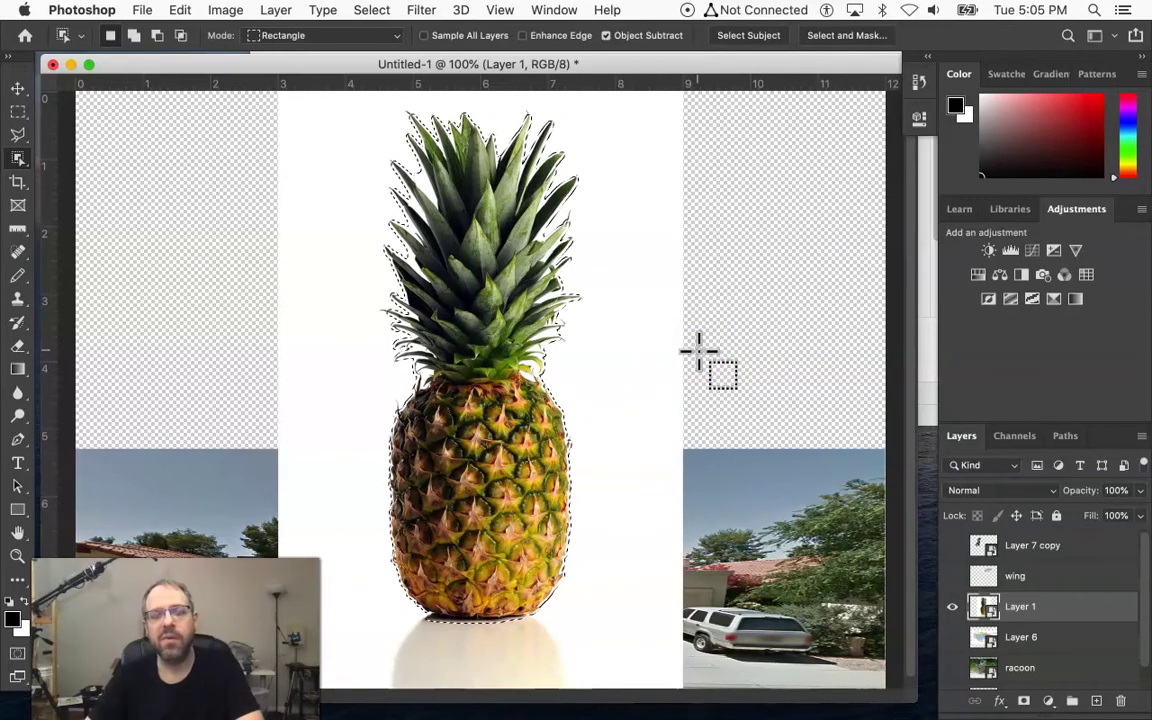
pyautogui.press('super+c')
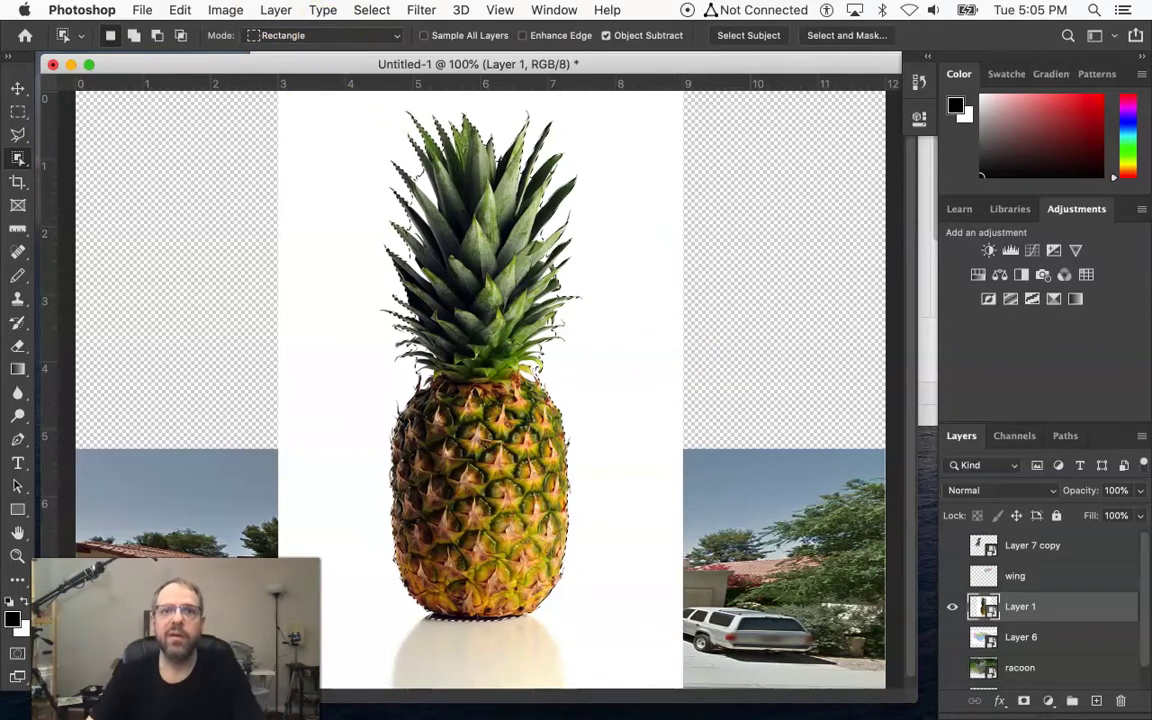
# Step: Expand the pineapple selection by 10 pixels
pyautogui.click(371, 10)
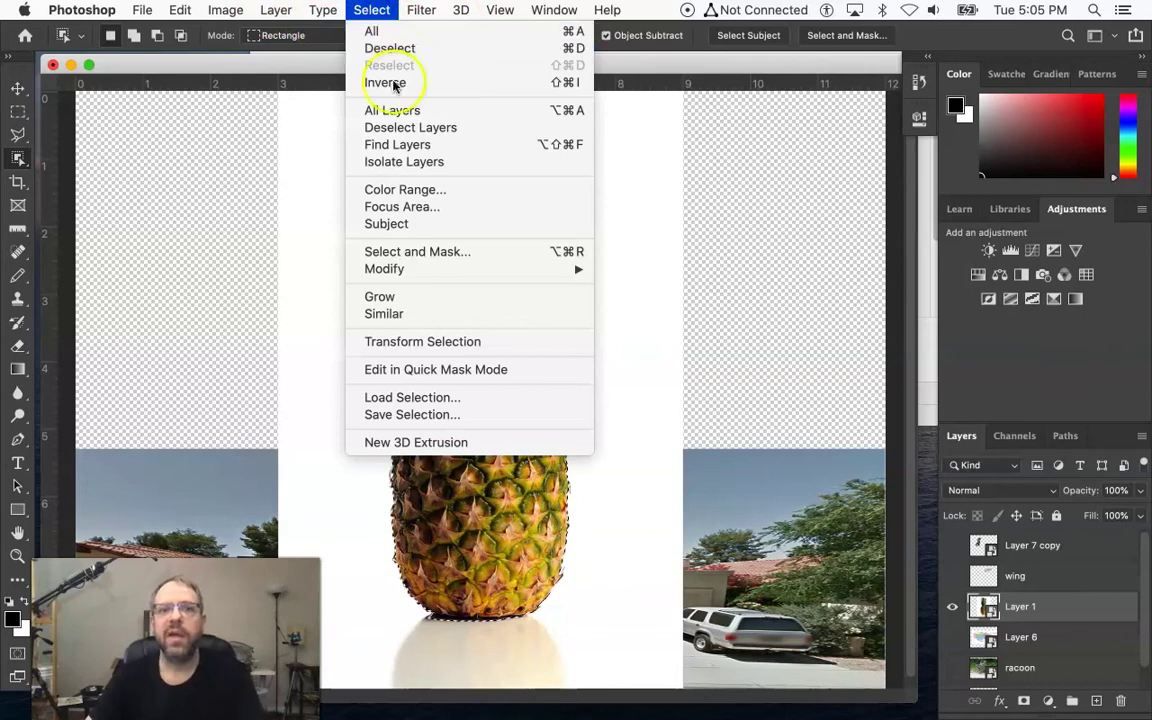
pyautogui.moveTo(413, 270)
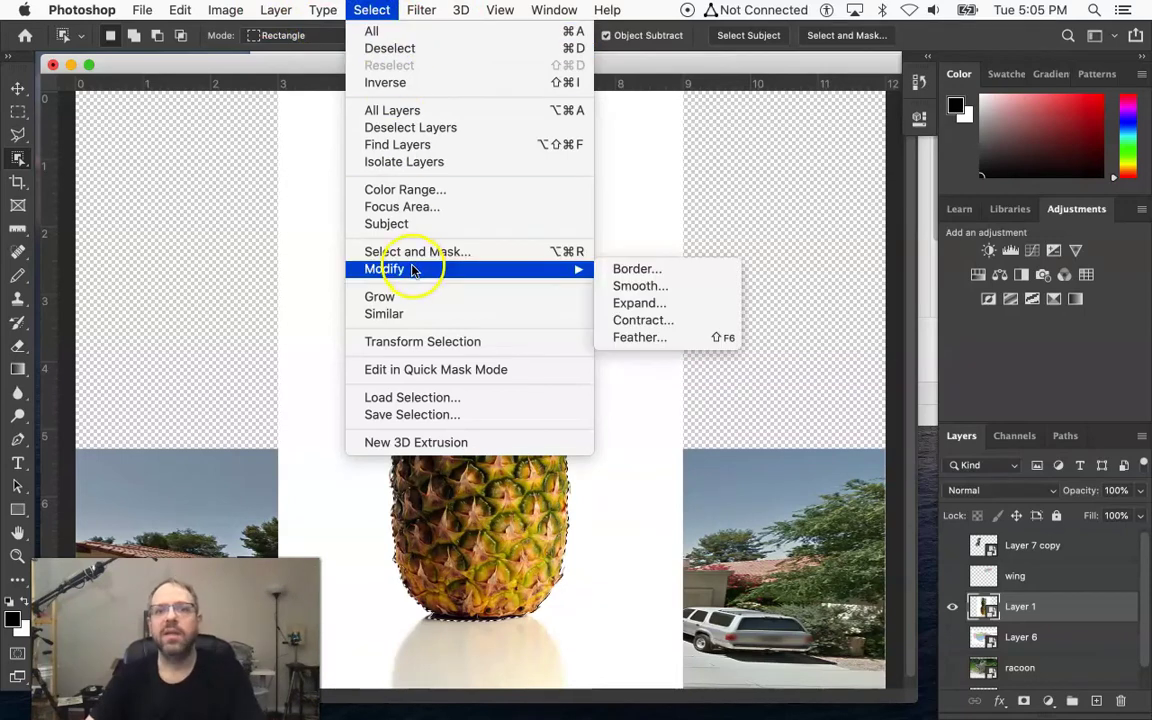
pyautogui.click(617, 303)
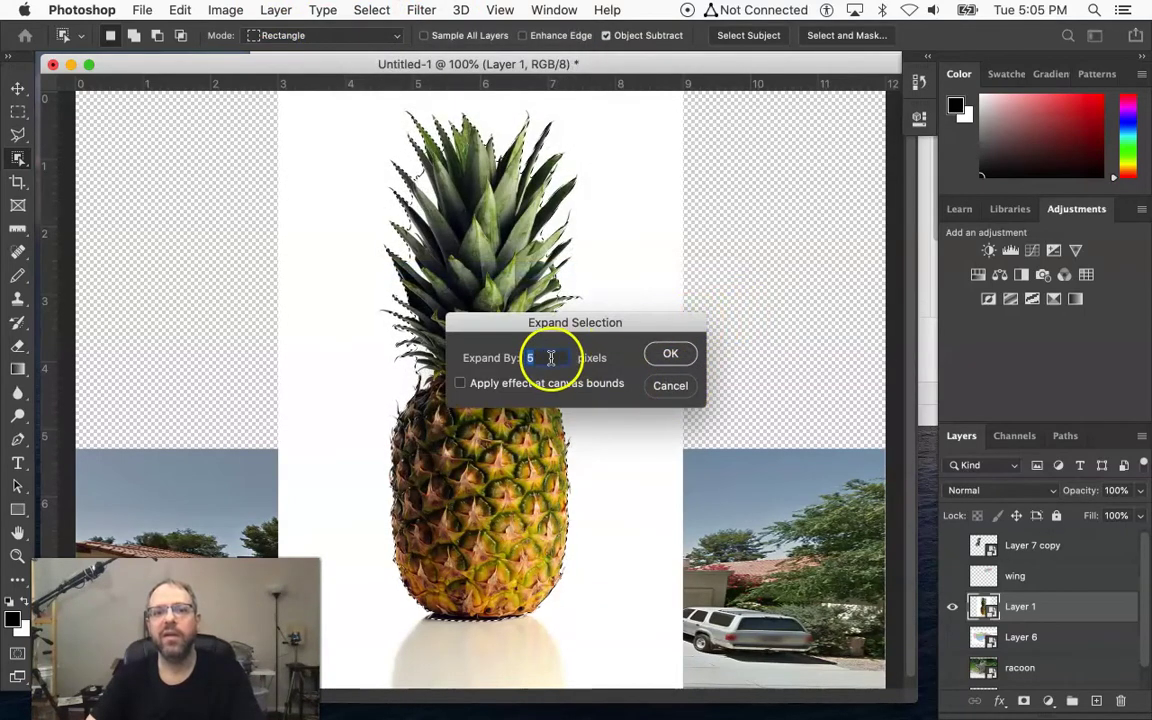
pyautogui.write('10')
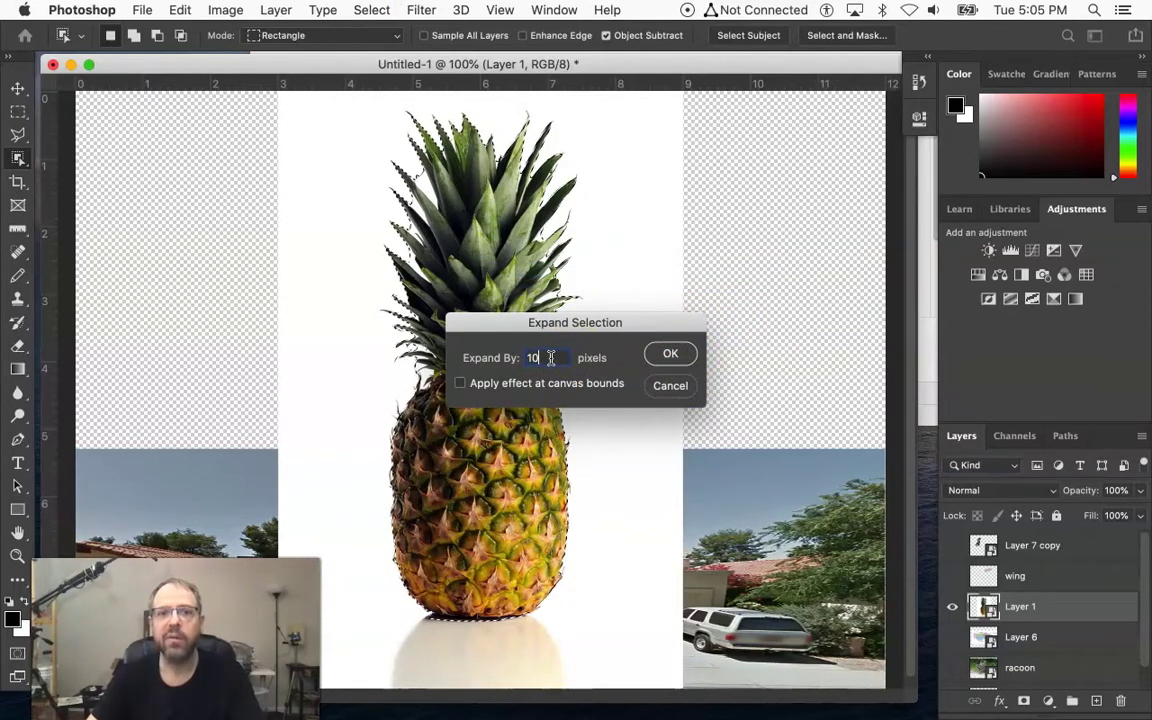
pyautogui.click(688, 353)
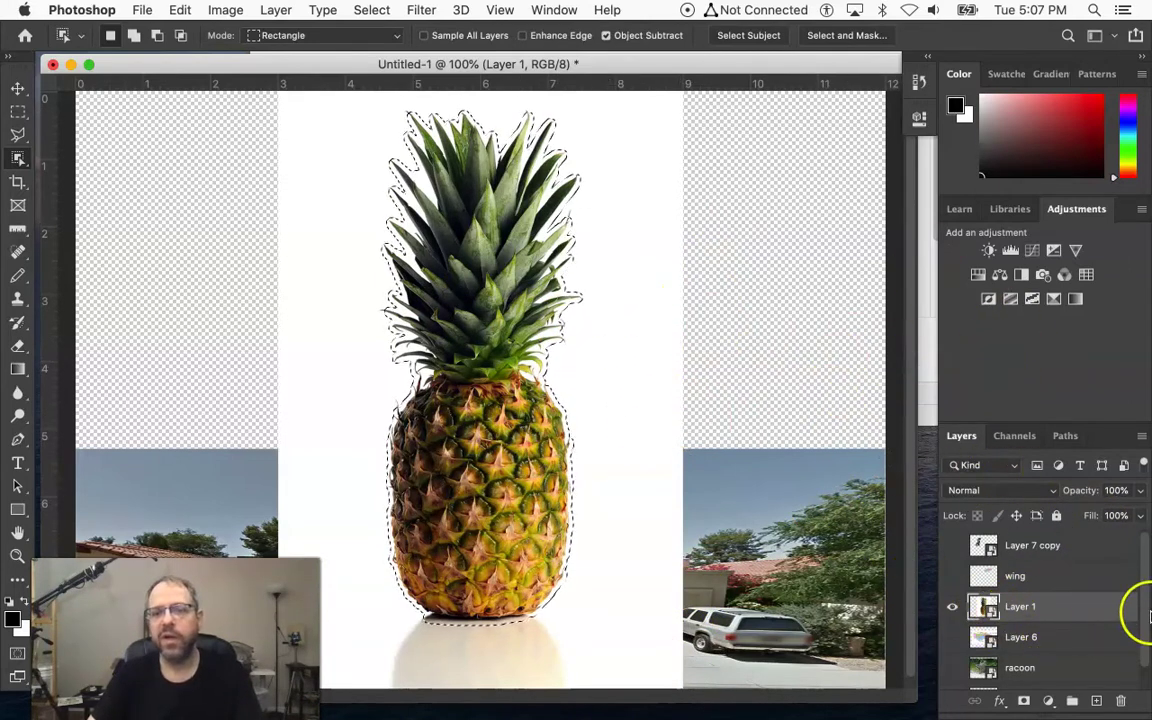
# Step: Convert the pineapple smart object on Layer 1 to regular layers, retaining the transforms applied to it
pyautogui.rightClick(1088, 612)
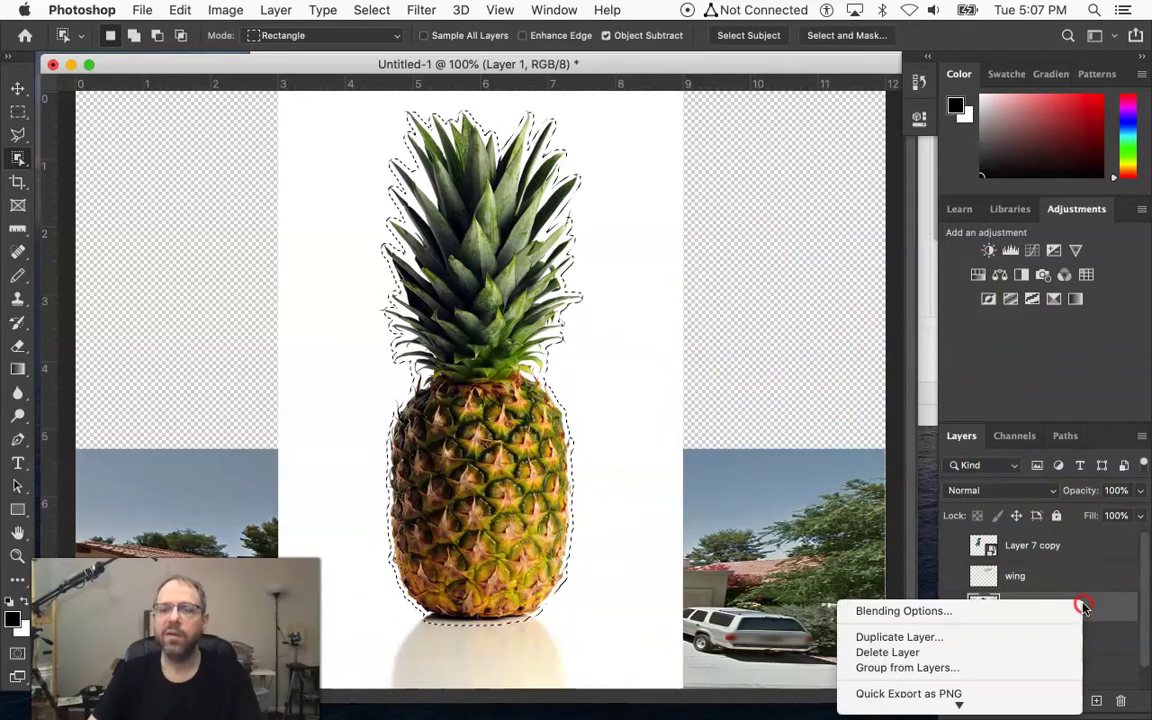
pyautogui.scroll(-5, 1008, 652)
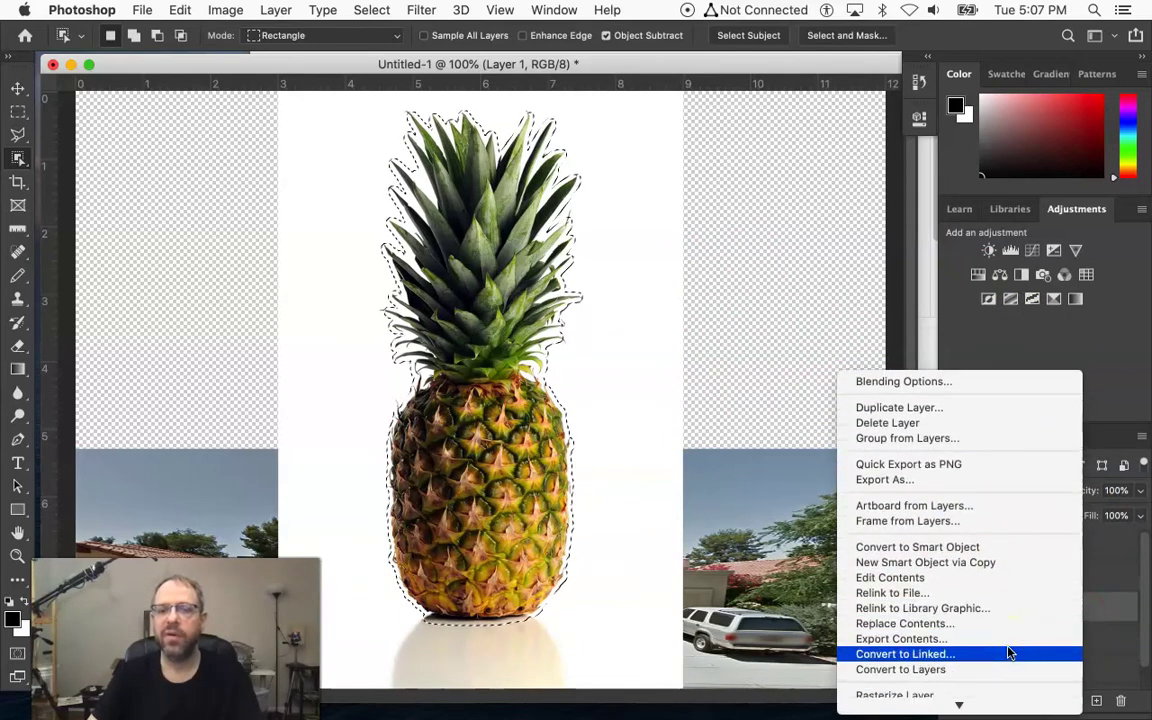
pyautogui.click(928, 654)
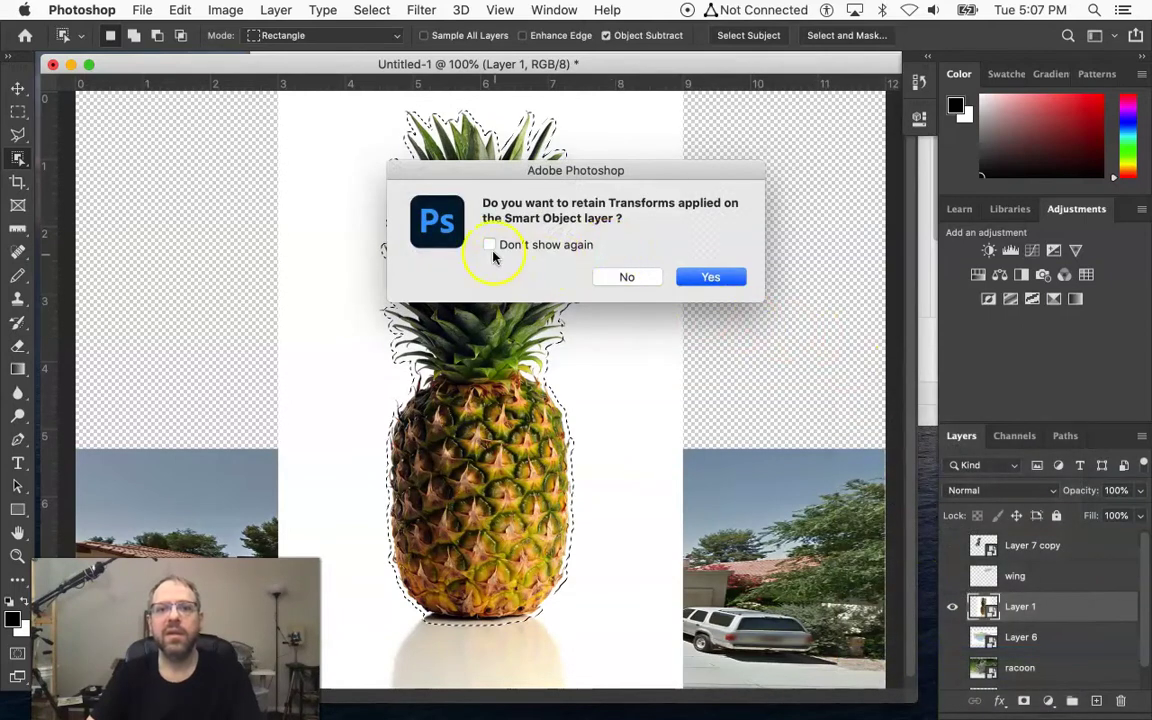
pyautogui.click(720, 280)
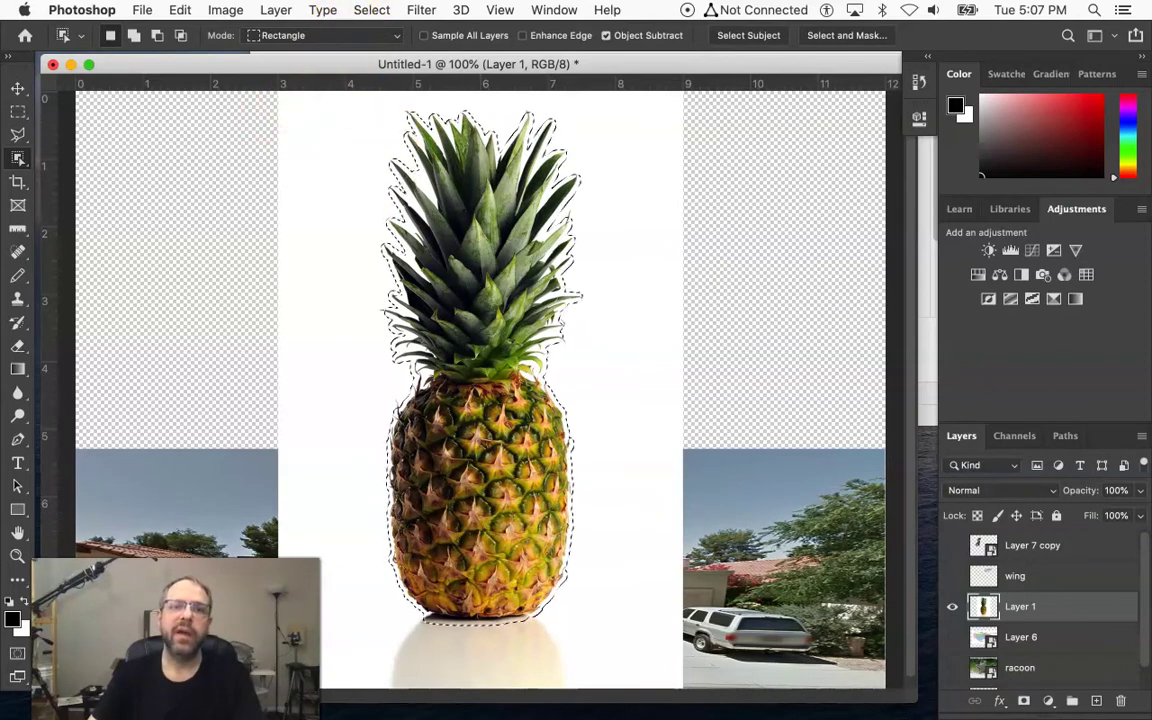
# Step: Invert the pineapple selection to delete the white background from Layer 1, and clear the selection
pyautogui.click(371, 9)
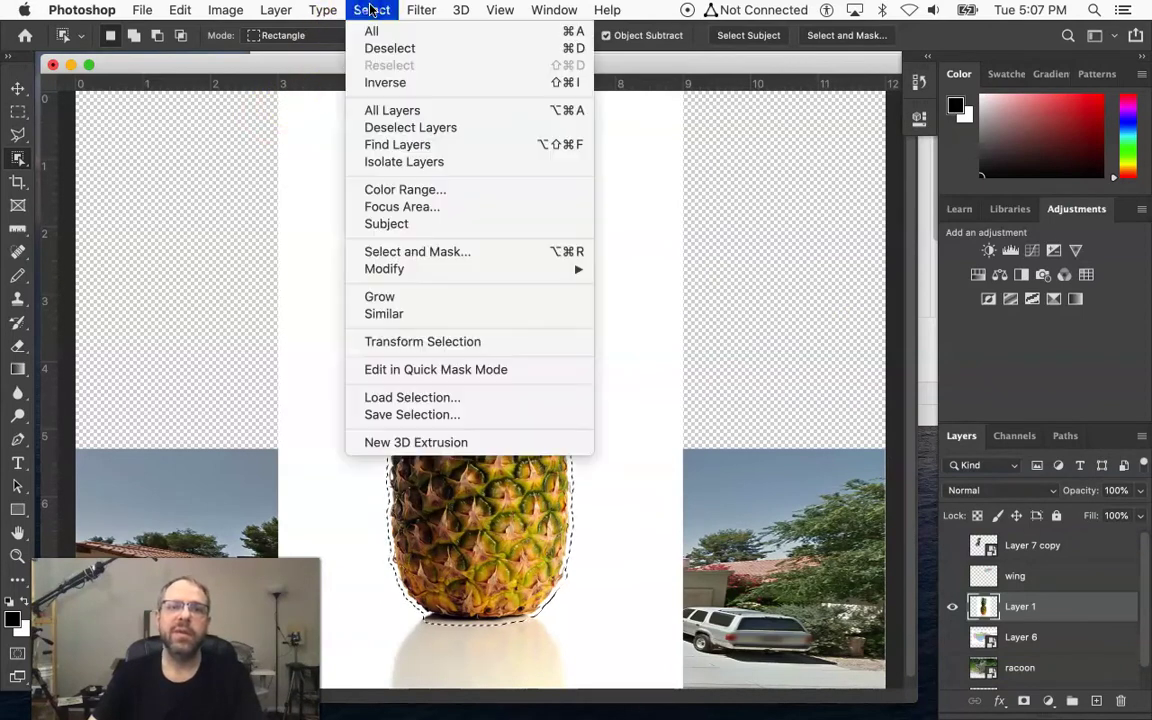
pyautogui.click(395, 85)
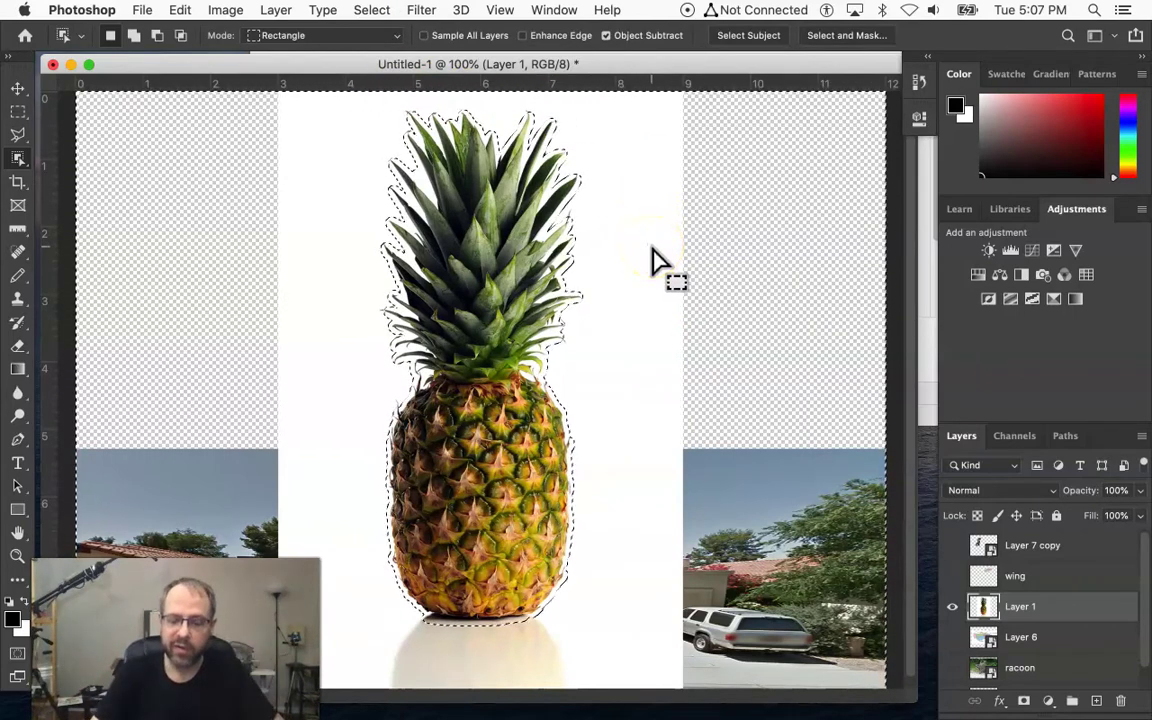
pyautogui.press('Delete')
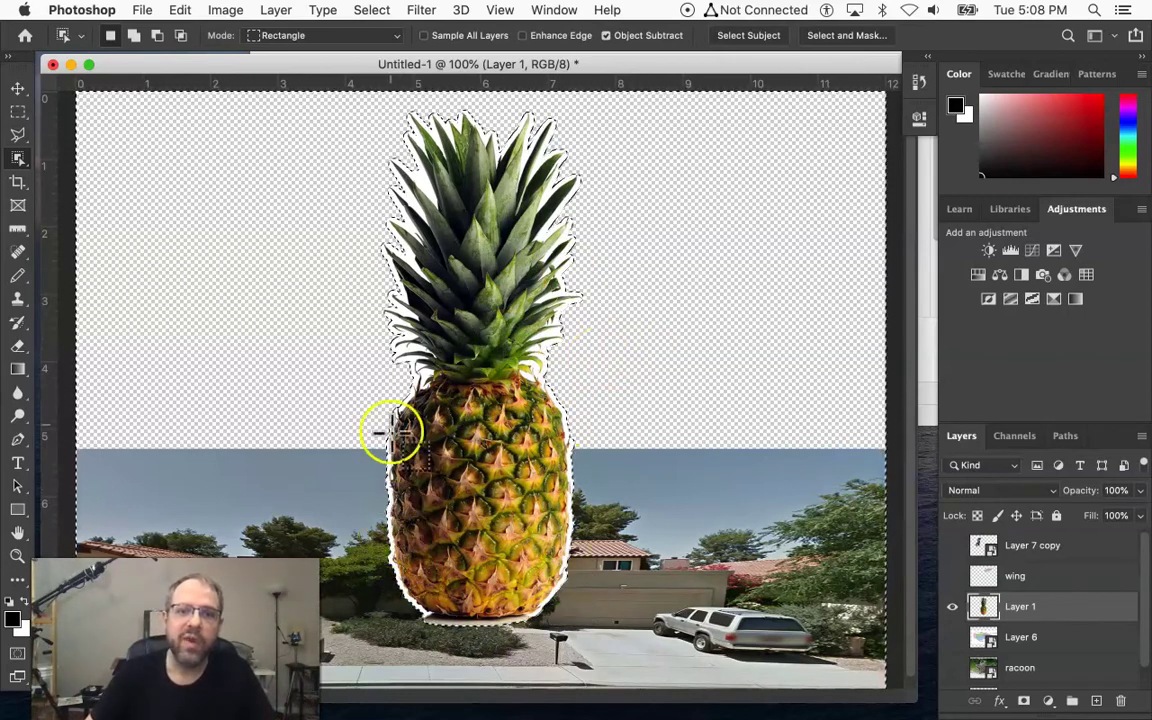
pyautogui.scroll(-1, 861, 575)
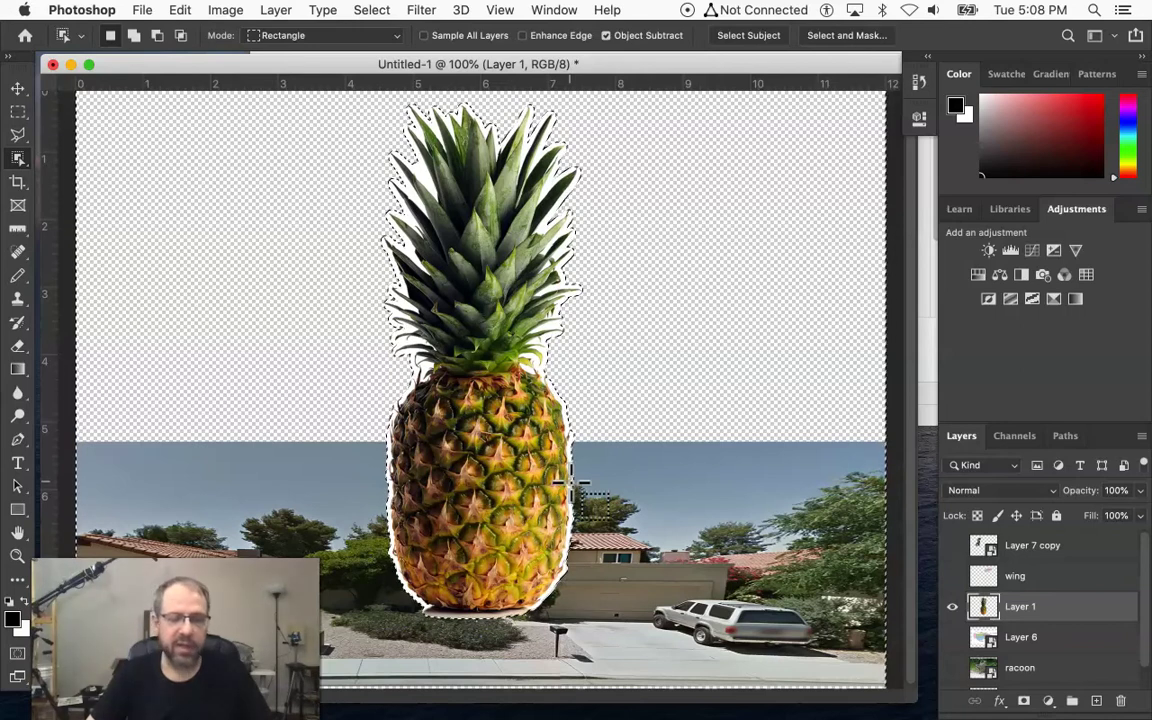
pyautogui.click(373, 12)
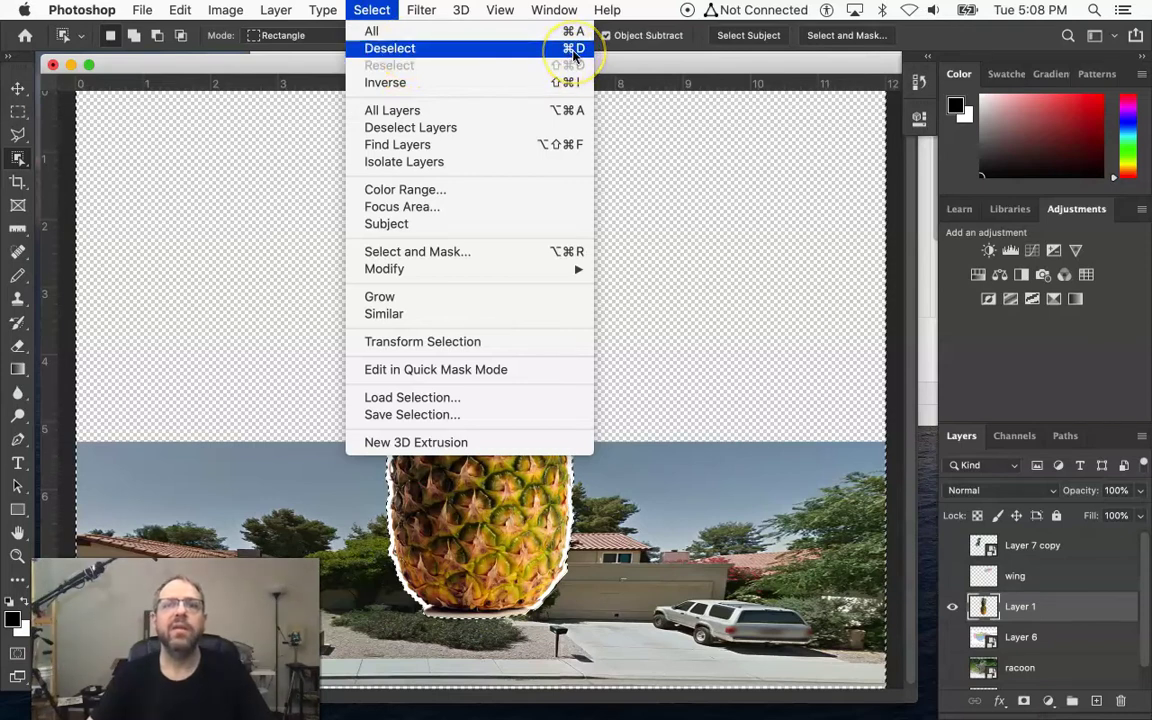
pyautogui.click(748, 247)
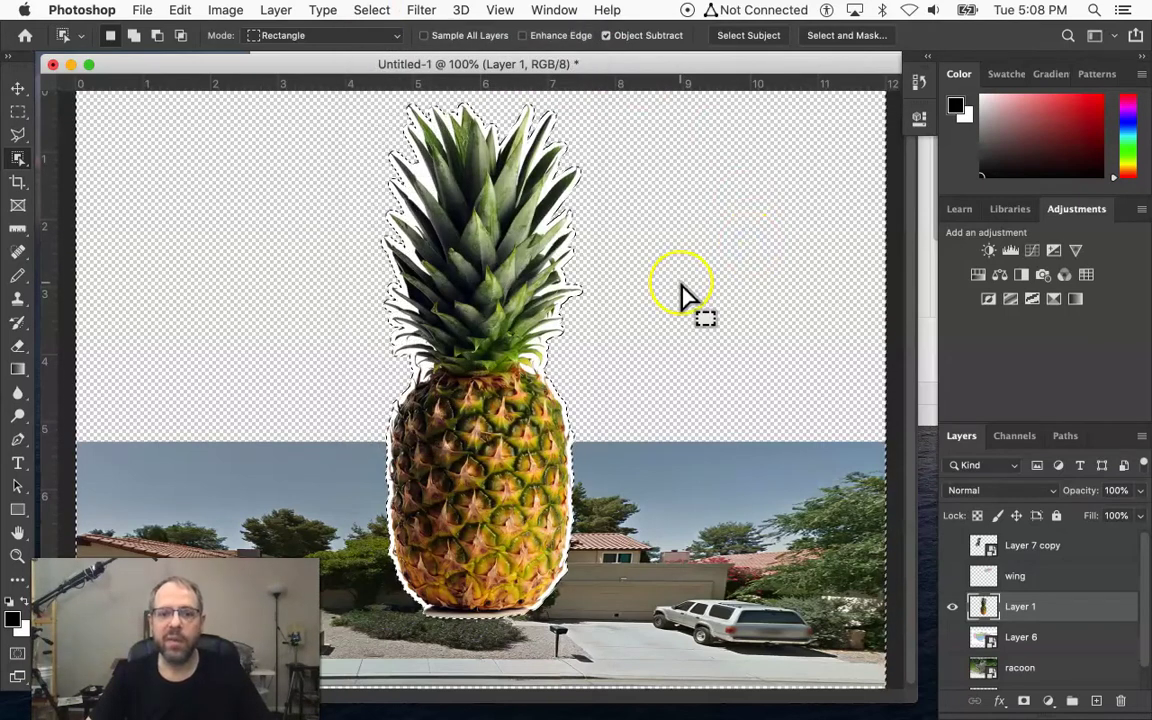
pyautogui.click(661, 337)
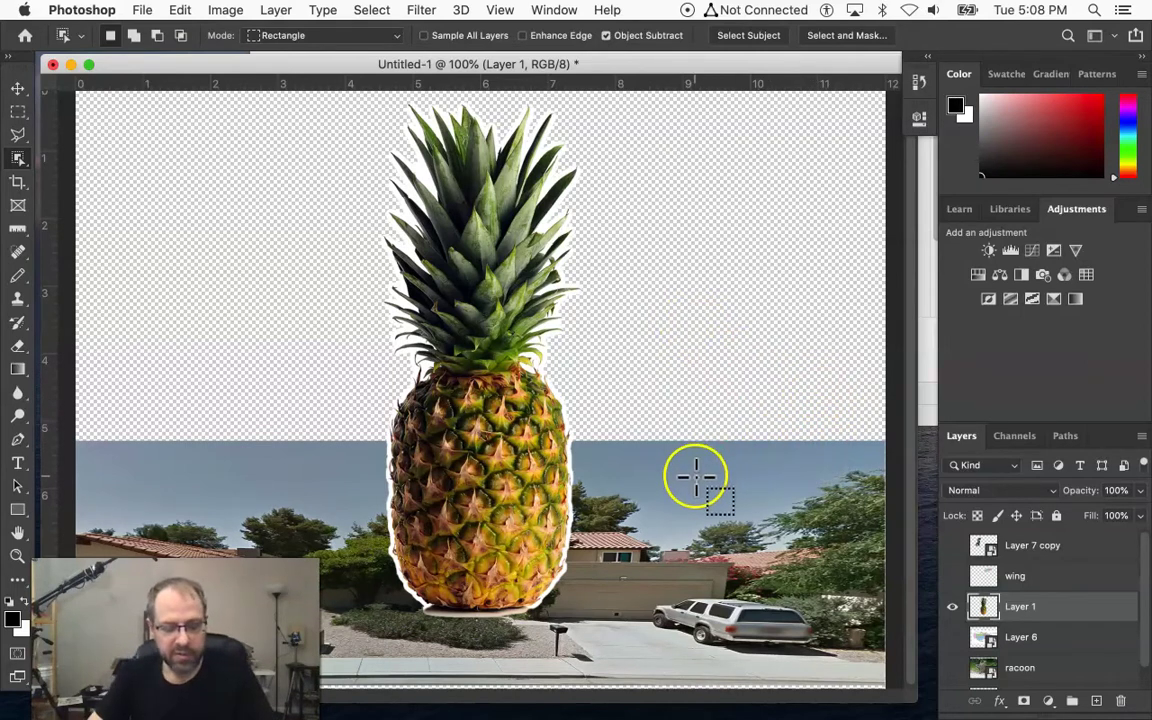
# Step: Rotate the pineapple by about -78.5° with Free Transform and show the Layer 7 copy and wing layers
pyautogui.press('super+t')
pyautogui.moveTo(591, 628); pyautogui.dragTo(794, 290)
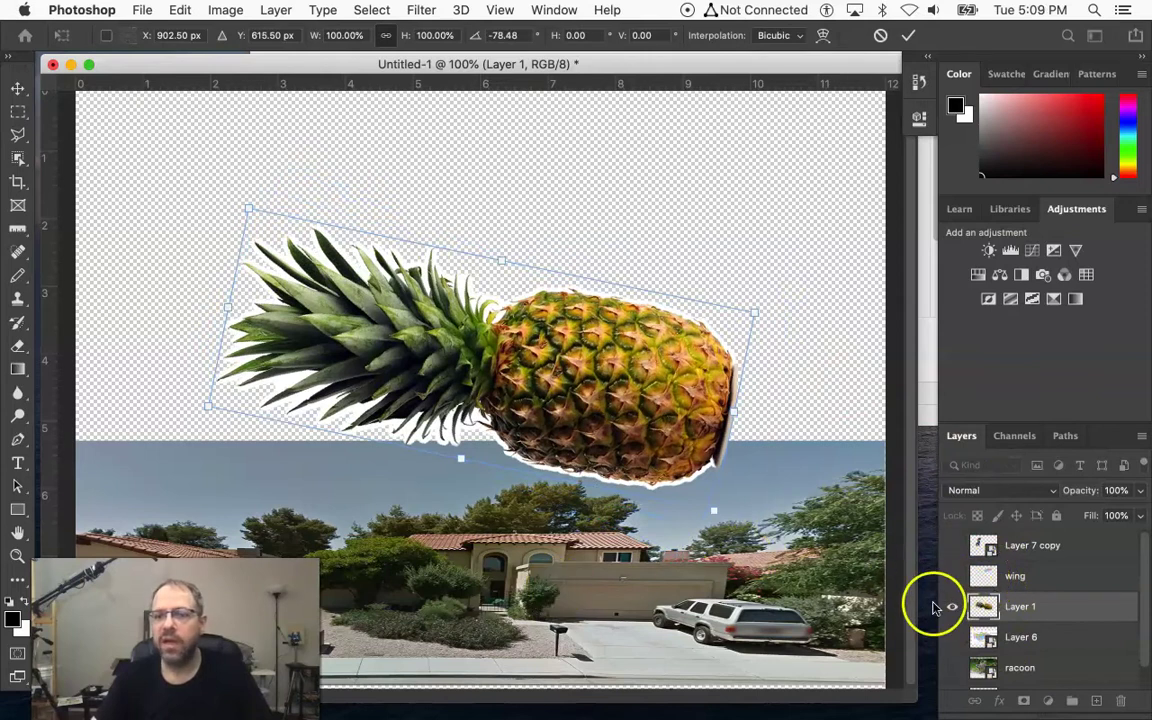
pyautogui.click(954, 546)
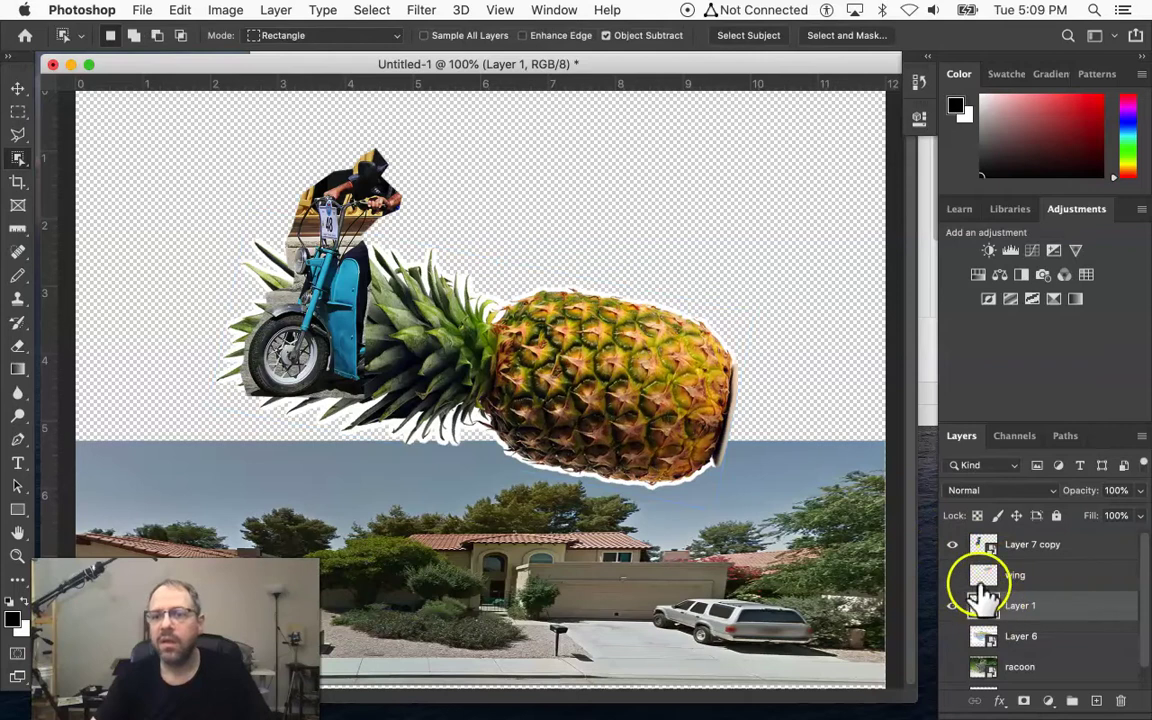
pyautogui.click(952, 575)
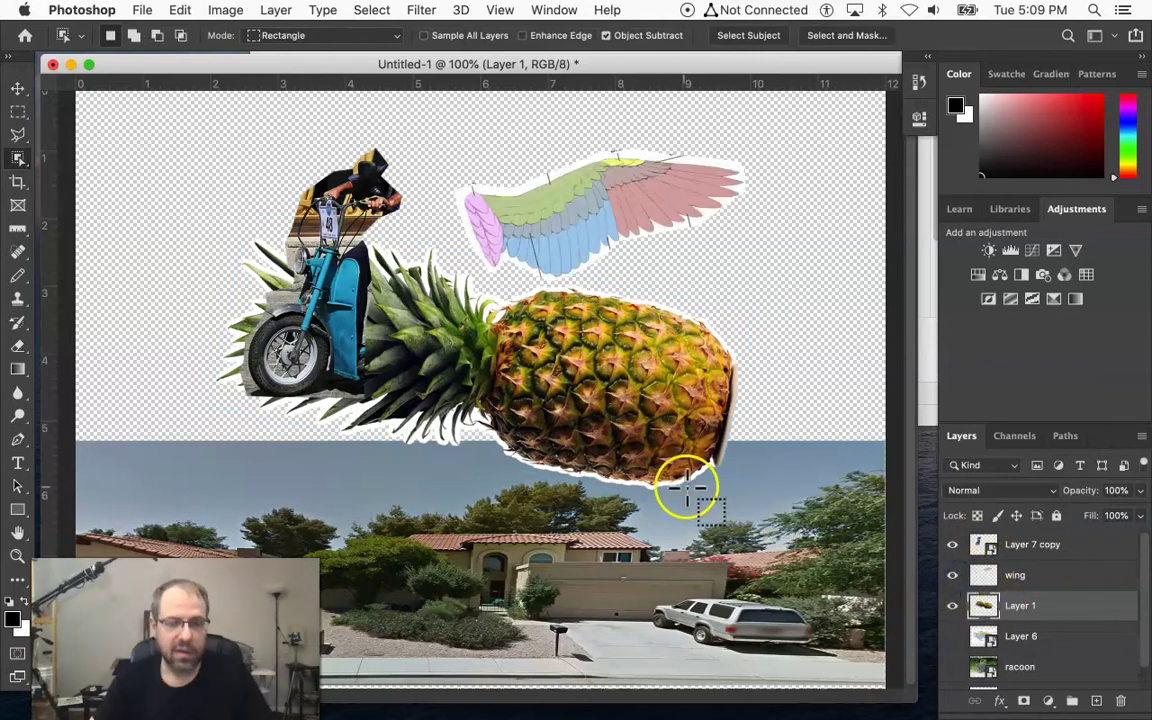
# Step: Rearrange the pineapple, wing and motorbike so the bike stands on the pineapple's upper edge with the wing to its right
pyautogui.moveTo(659, 460); pyautogui.dragTo(583, 398)
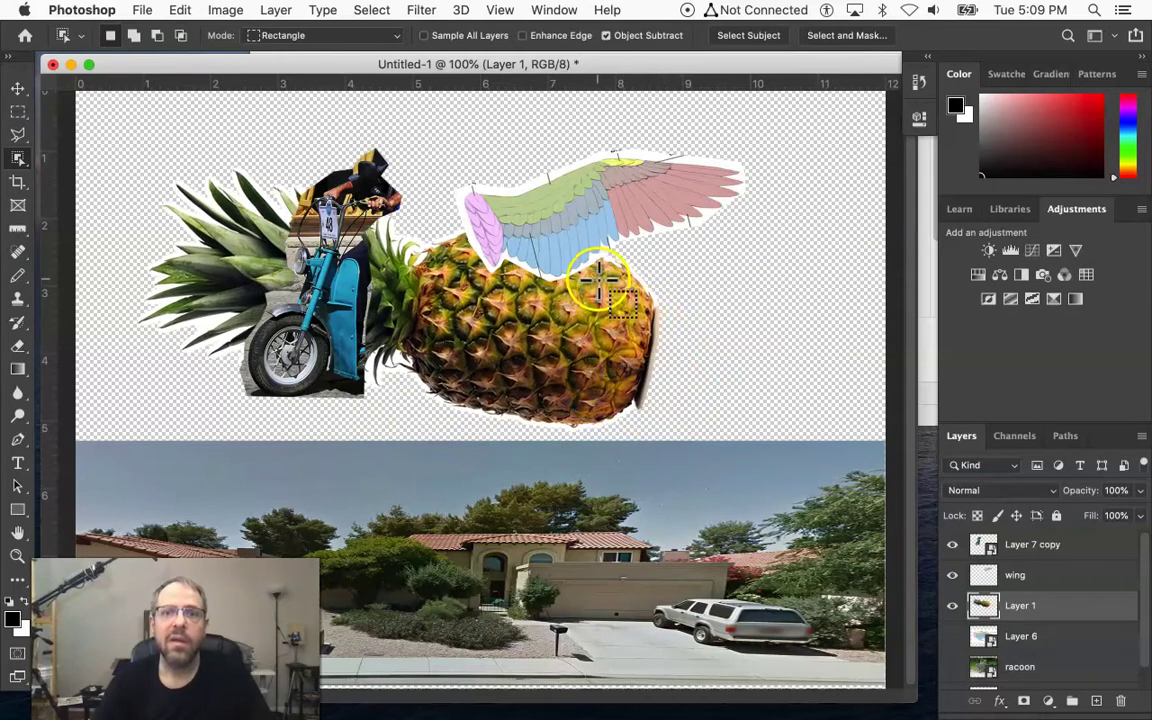
pyautogui.moveTo(587, 255); pyautogui.dragTo(622, 248)
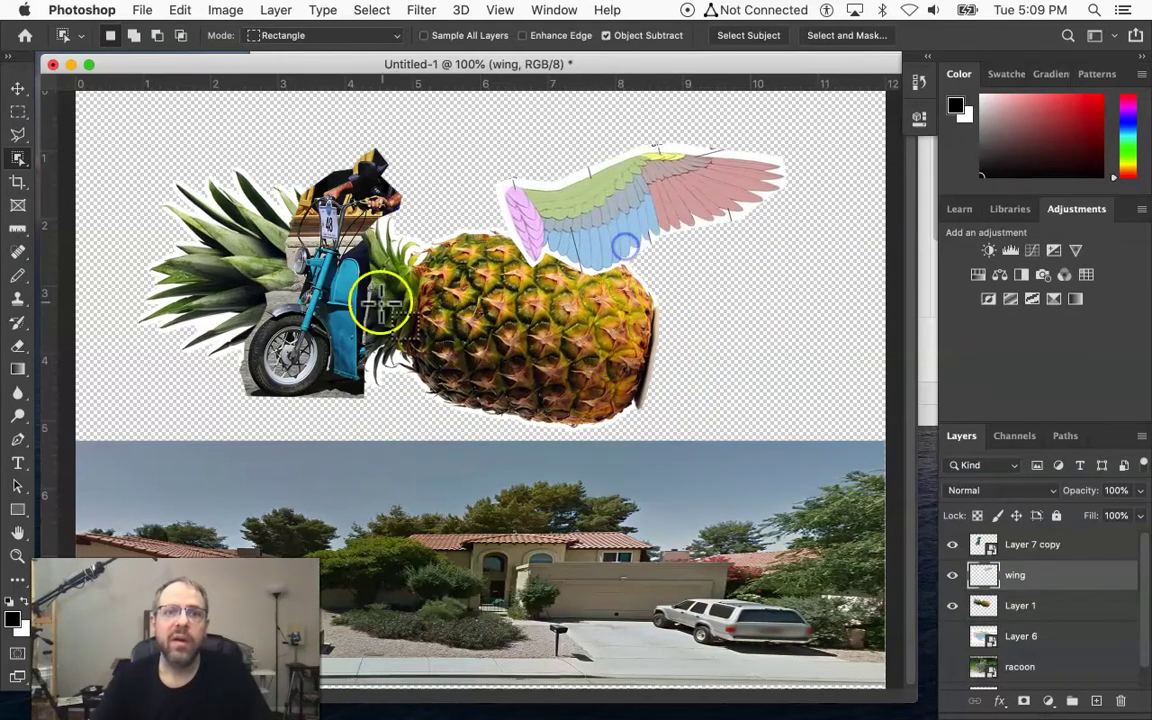
pyautogui.moveTo(355, 312); pyautogui.dragTo(408, 262)
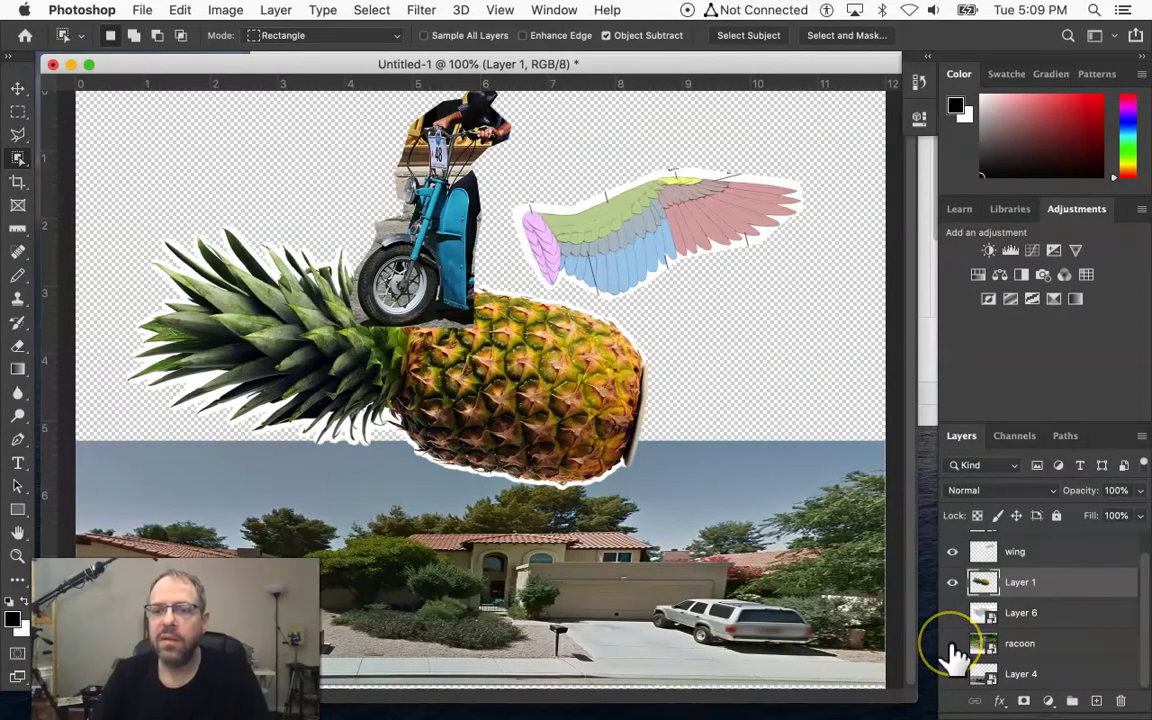
# Step: Show the racoon layer and hide Layer 1, the wing layer and Layer 7 copy
pyautogui.click(952, 644)
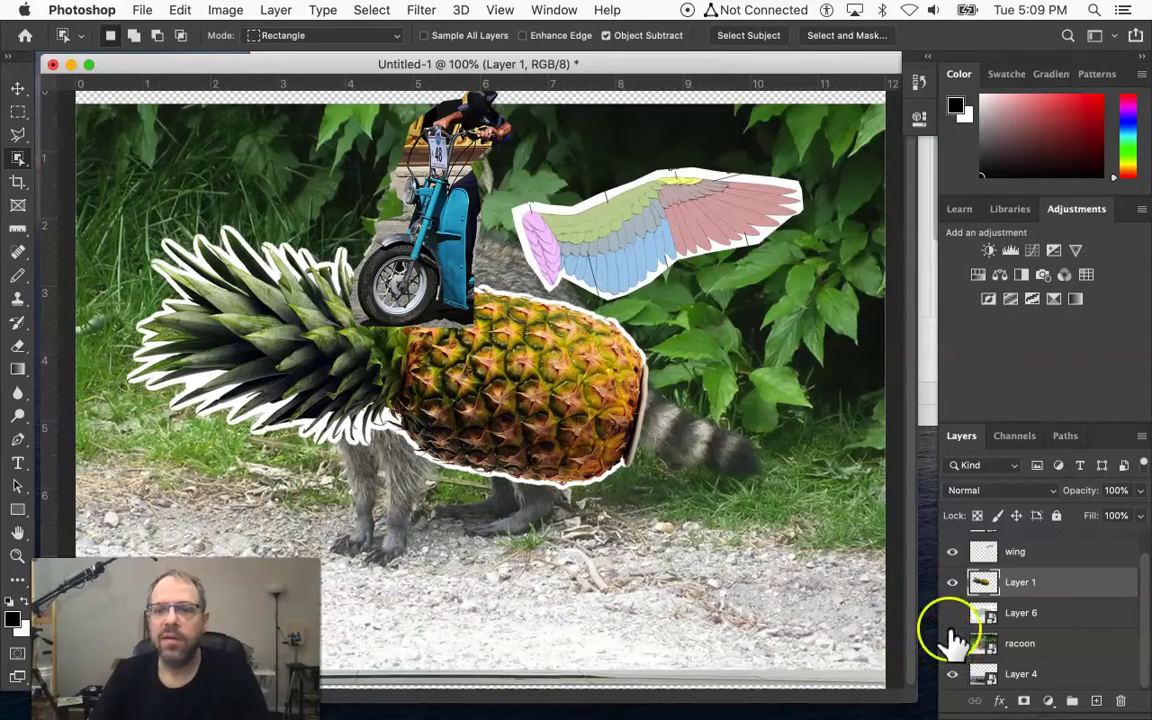
pyautogui.moveTo(951, 586); pyautogui.dragTo(952, 567)
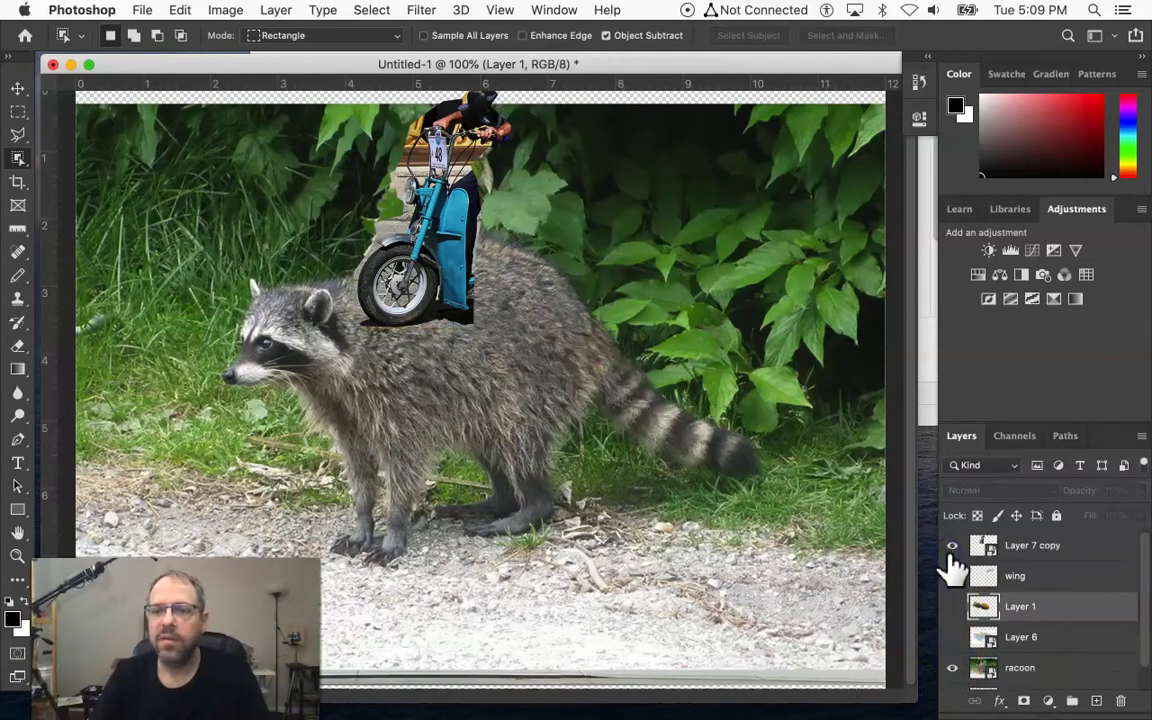
pyautogui.click(952, 546)
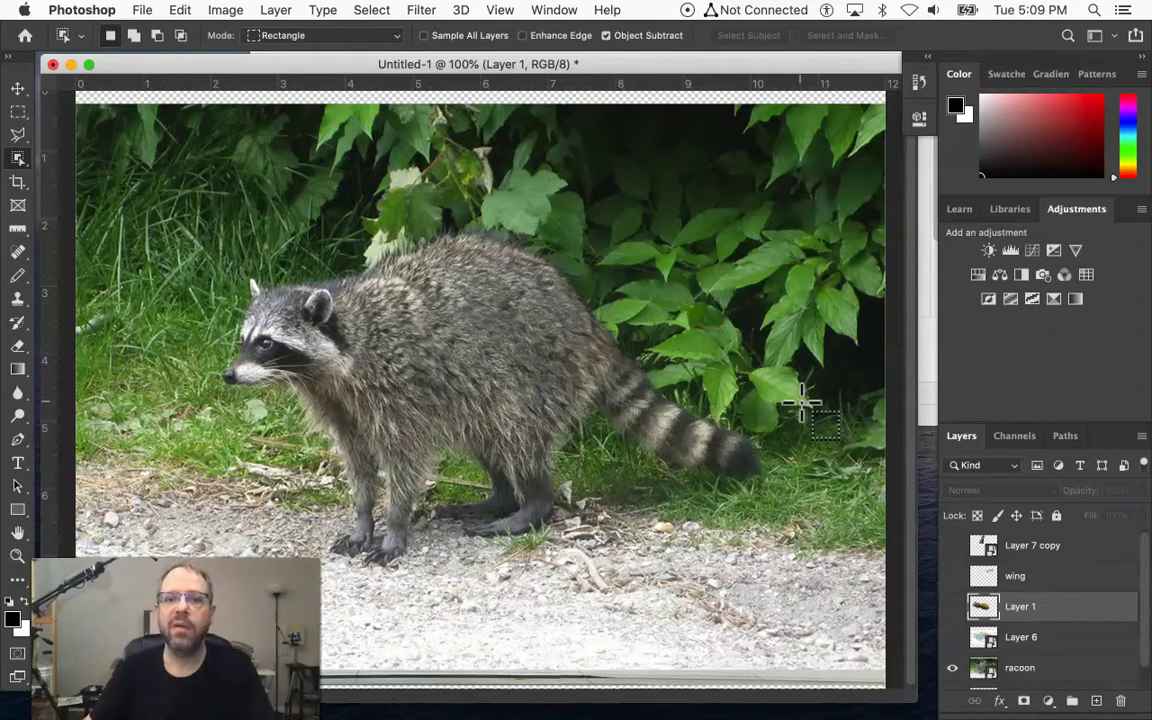
pyautogui.moveTo(805, 392)
pyautogui.mouseDown()
pyautogui.moveTo(725, 405)
pyautogui.moveTo(610, 386)
pyautogui.mouseUp()
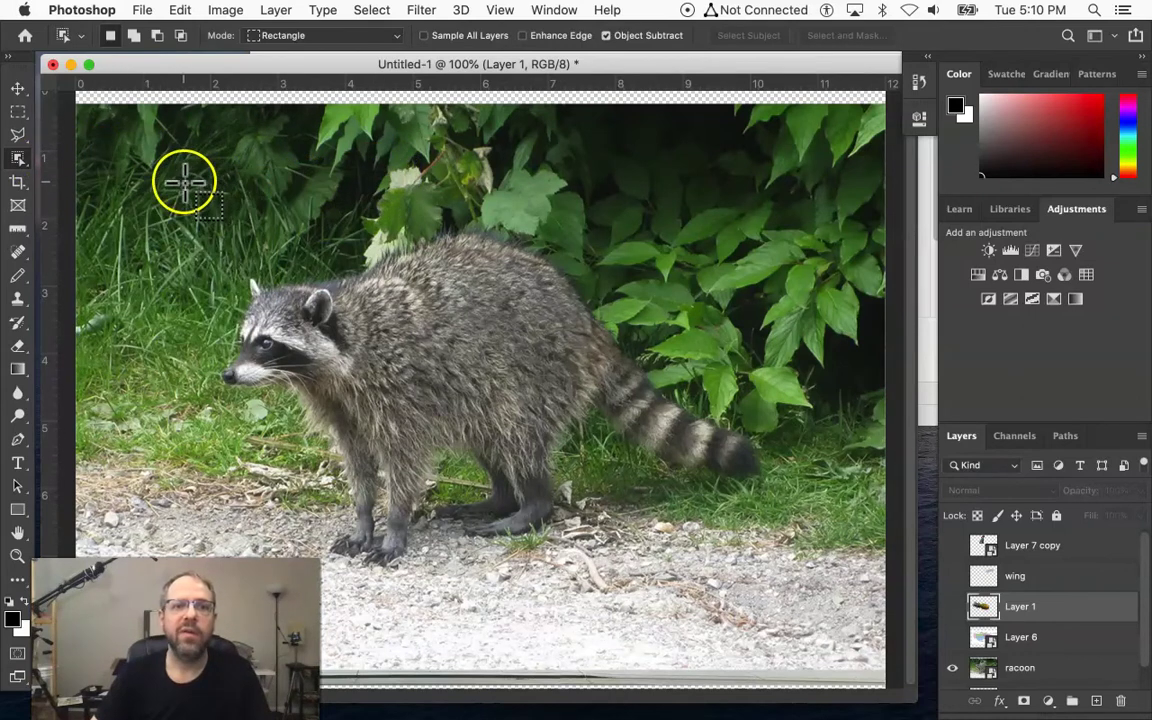
pyautogui.moveTo(182, 172); pyautogui.dragTo(831, 596)
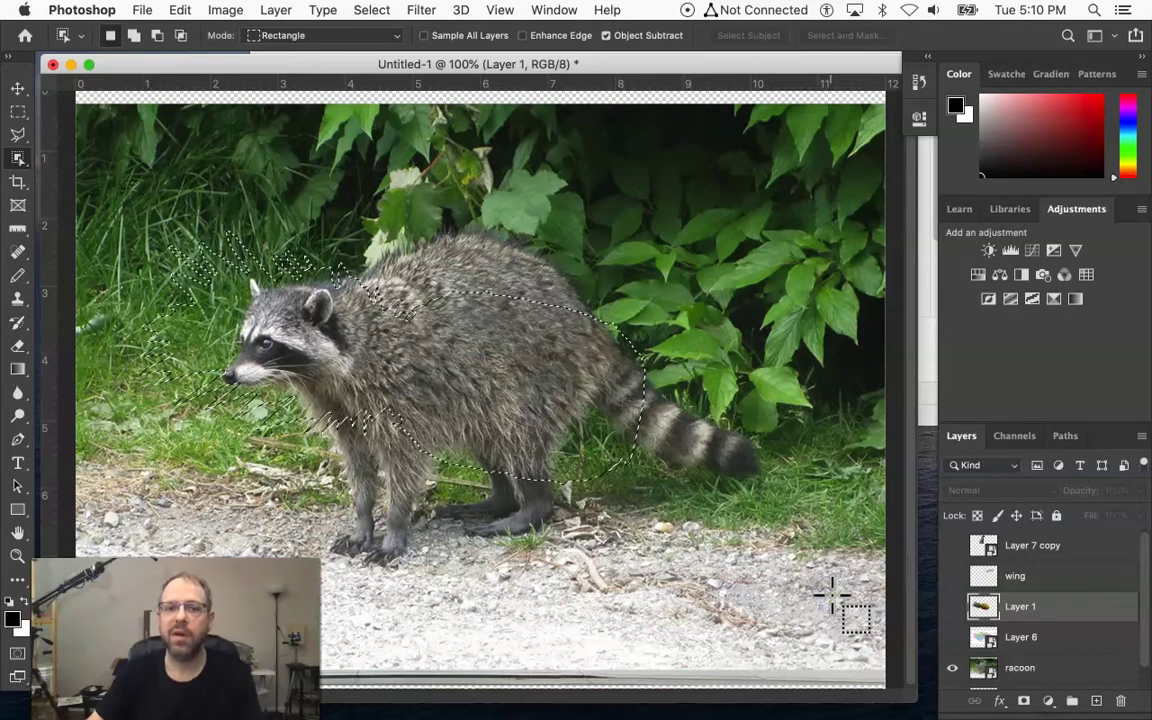
pyautogui.moveTo(679, 352); pyautogui.dragTo(645, 383)
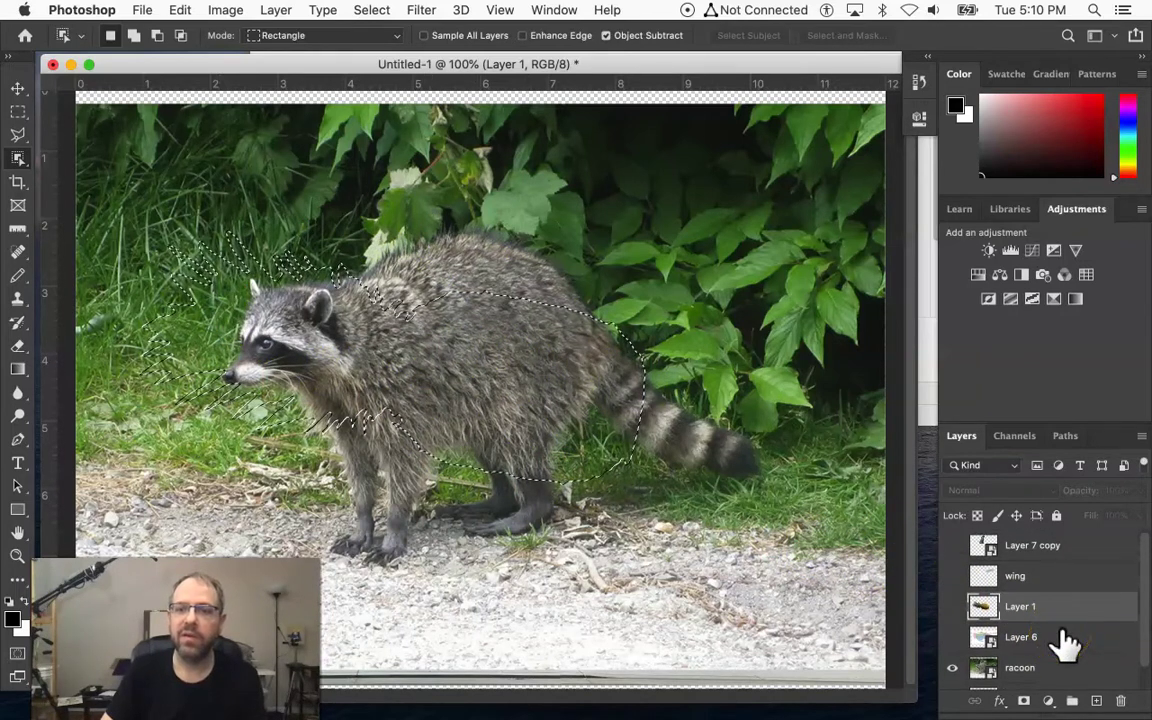
pyautogui.scroll(-1, 1062, 643)
pyautogui.moveTo(879, 568); pyautogui.dragTo(918, 599)
pyautogui.press('super+d')
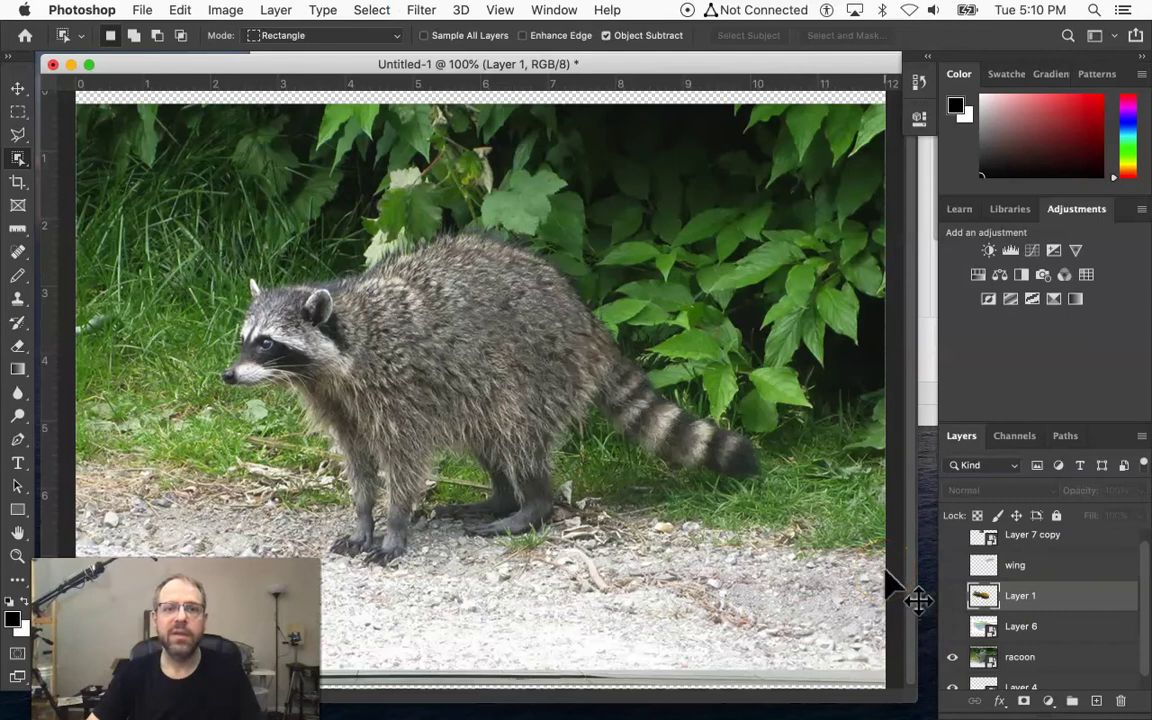
# Step: Make the racoon layer active and select the raccoon with the Object Selection tool, using a rectangle around the whole animal
pyautogui.click(1080, 592)
pyautogui.scroll(-1, 1083, 600)
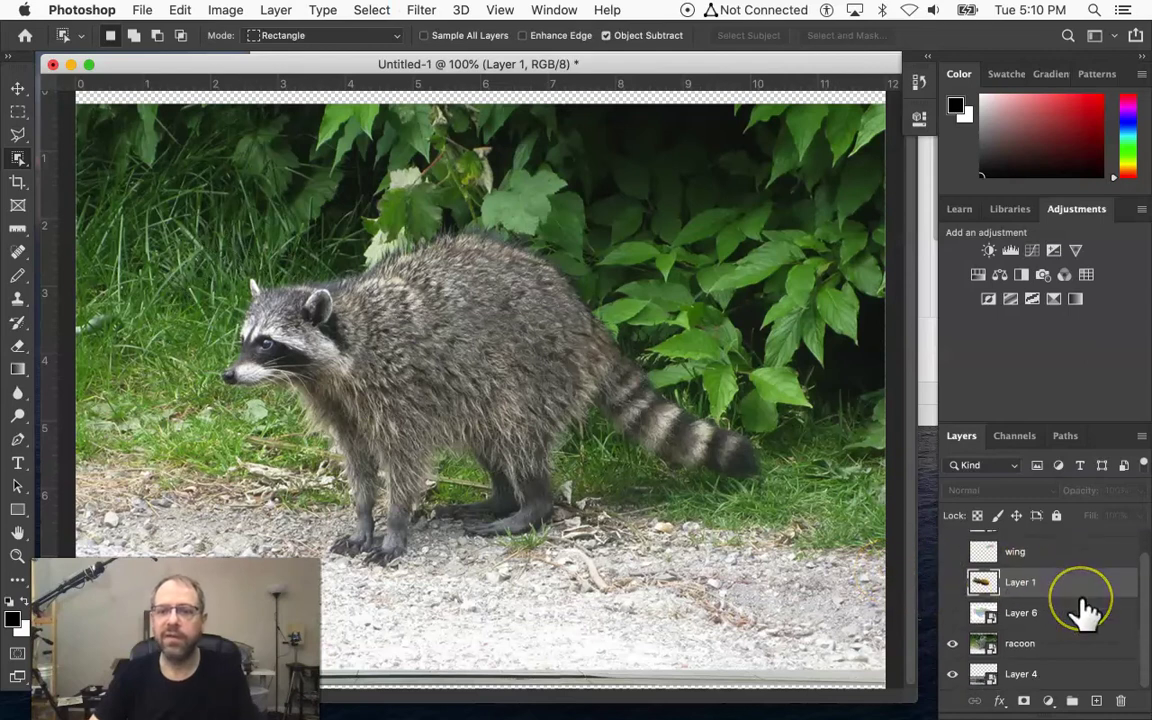
pyautogui.click(1055, 645)
pyautogui.moveTo(1000, 615); pyautogui.dragTo(933, 609)
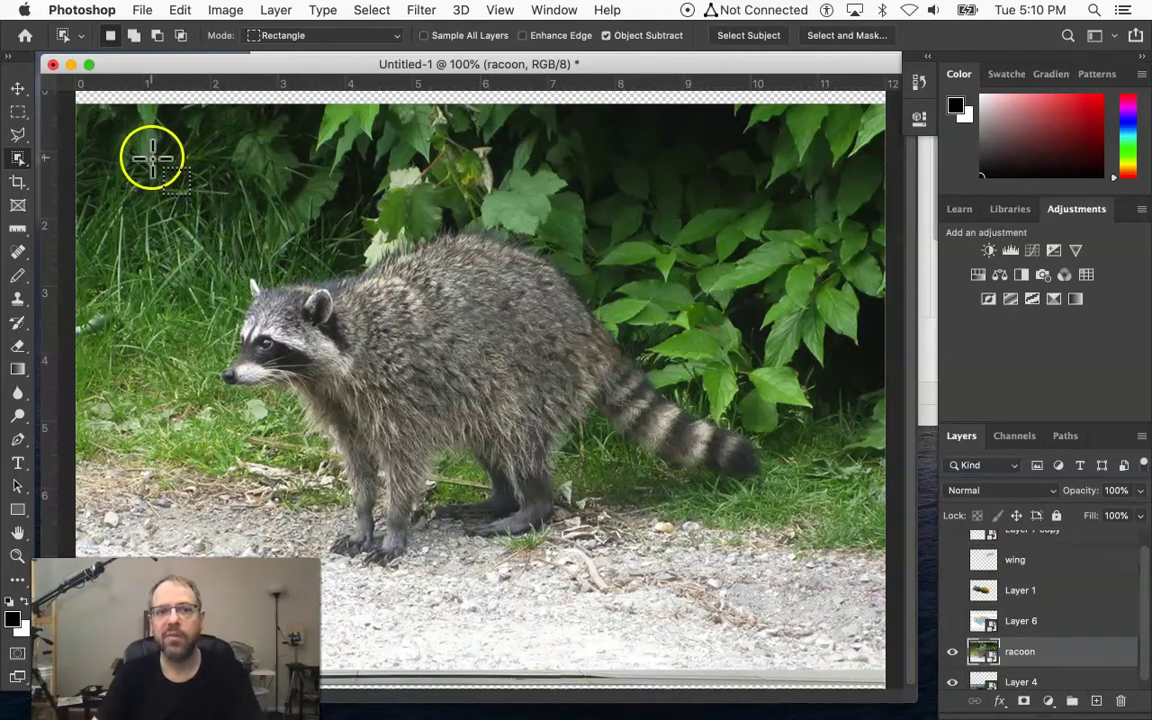
pyautogui.moveTo(162, 180); pyautogui.dragTo(790, 608)
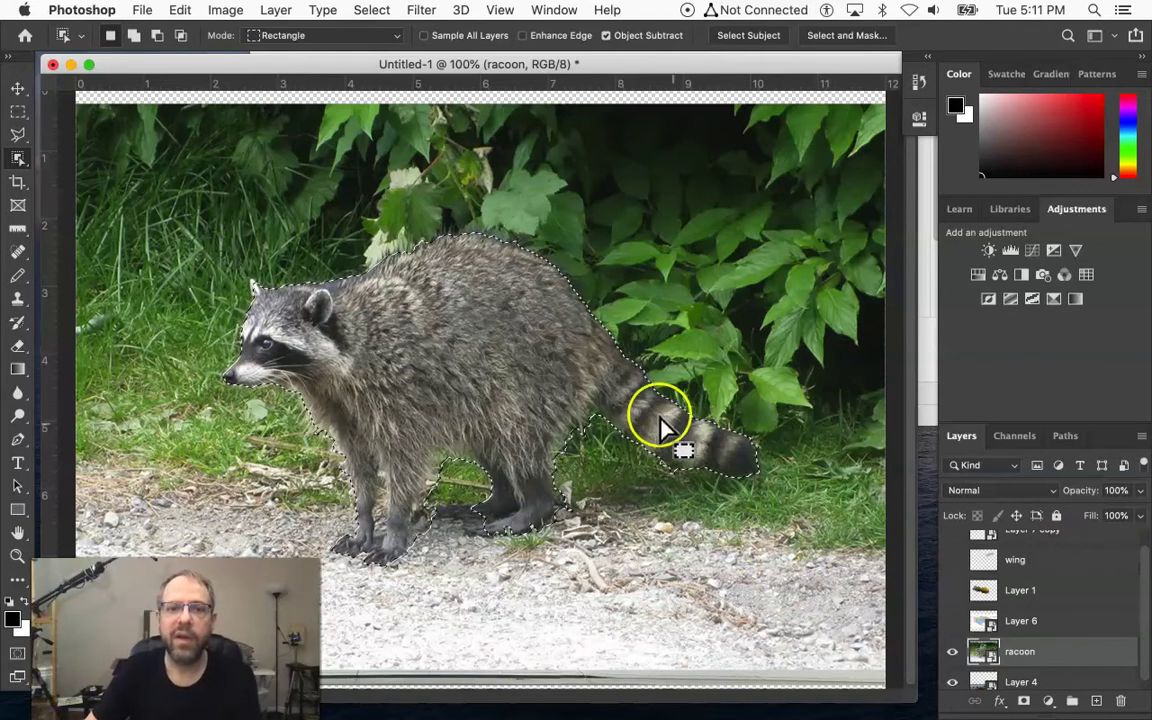
# Step: Expand the raccoon selection slightly beyond the fur outline
pyautogui.click(381, 10)
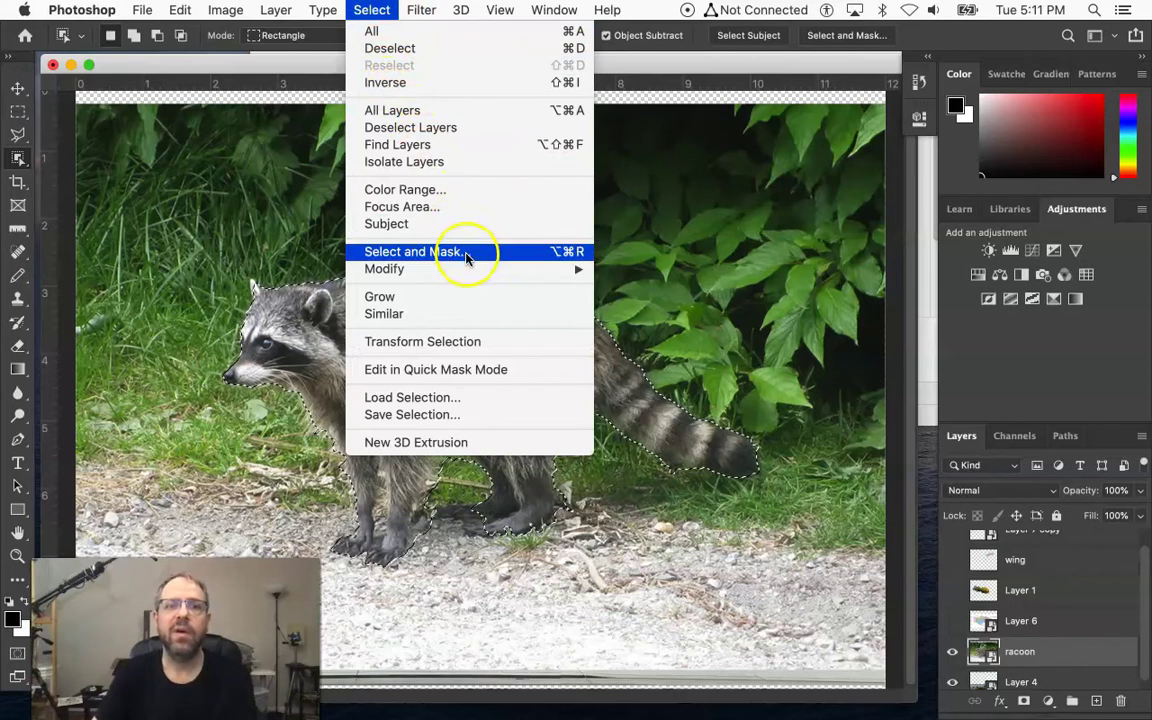
pyautogui.moveTo(463, 270)
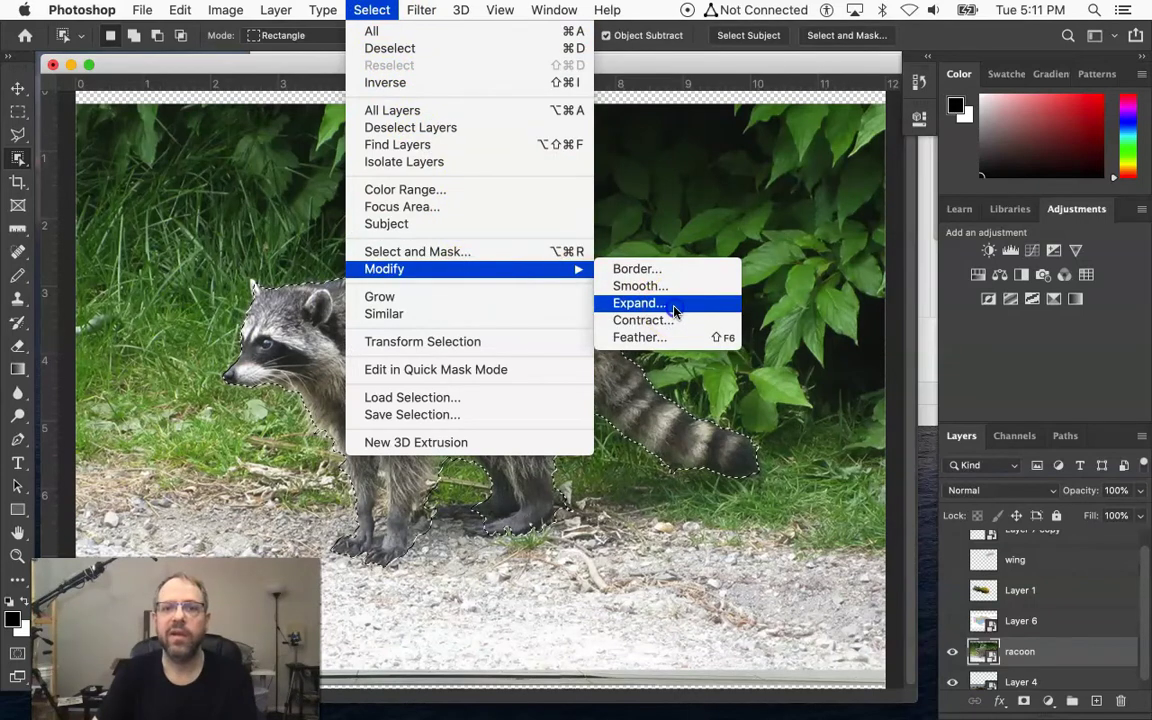
pyautogui.click(638, 303)
pyautogui.click(670, 354)
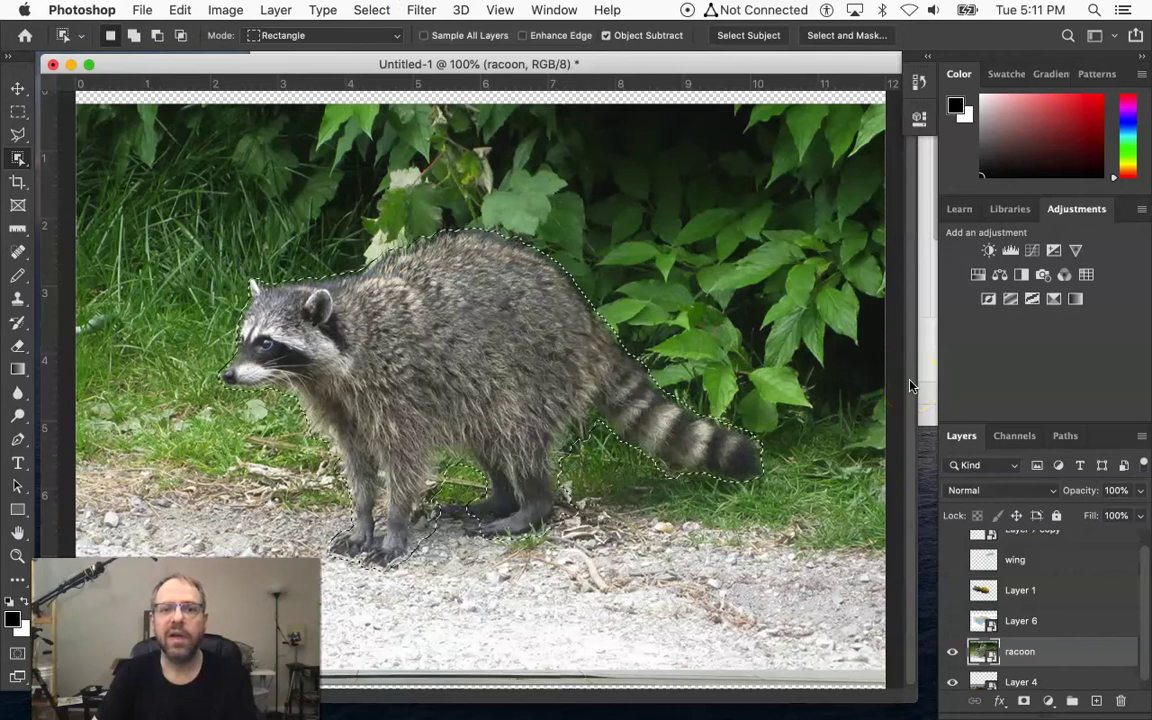
# Step: Expand the raccoon selection a second time for a wider margin around the animal
pyautogui.click(358, 11)
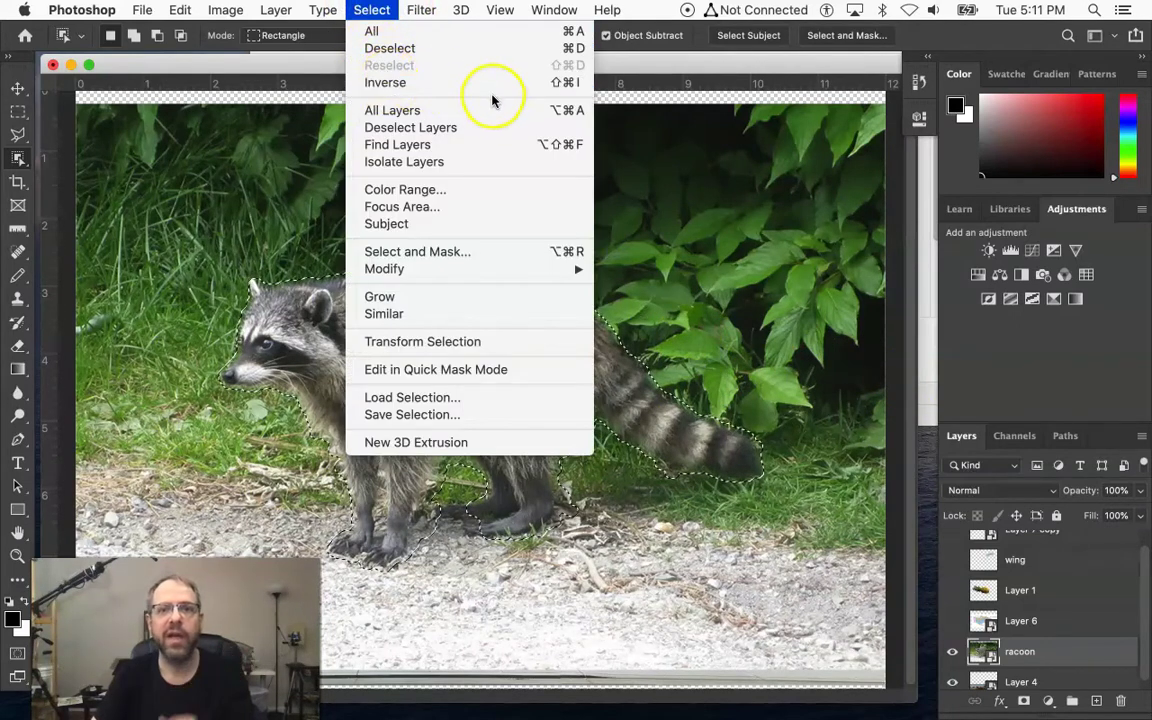
pyautogui.moveTo(480, 269)
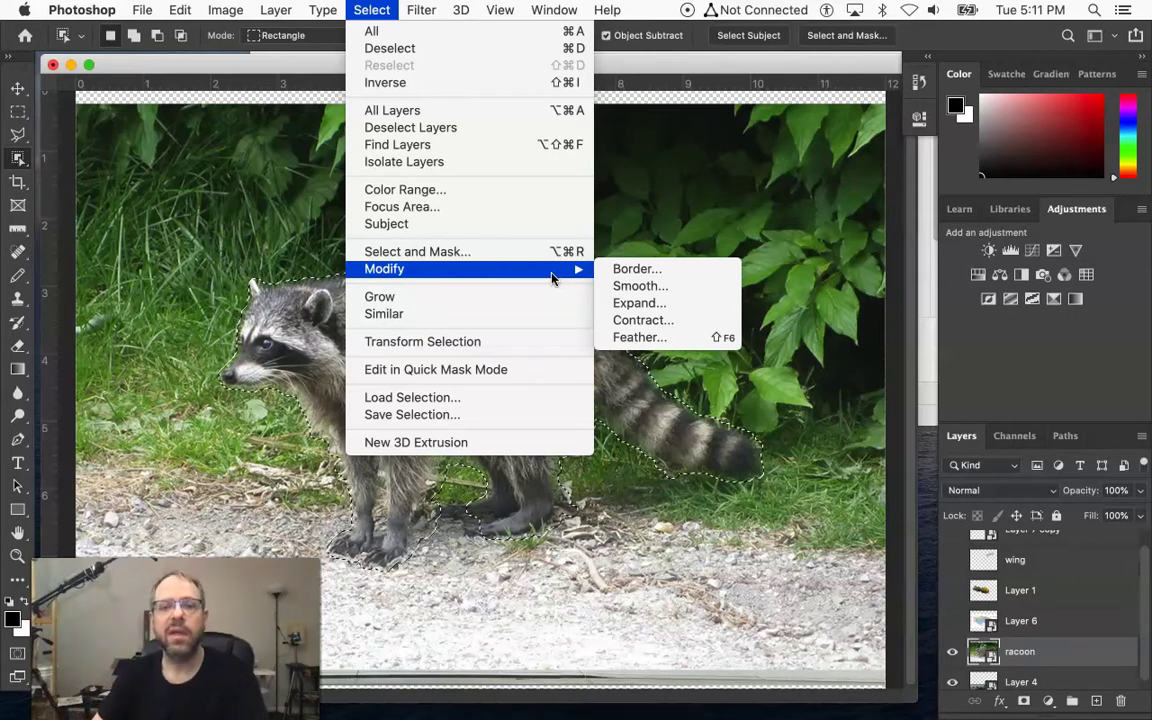
pyautogui.click(624, 304)
pyautogui.click(670, 354)
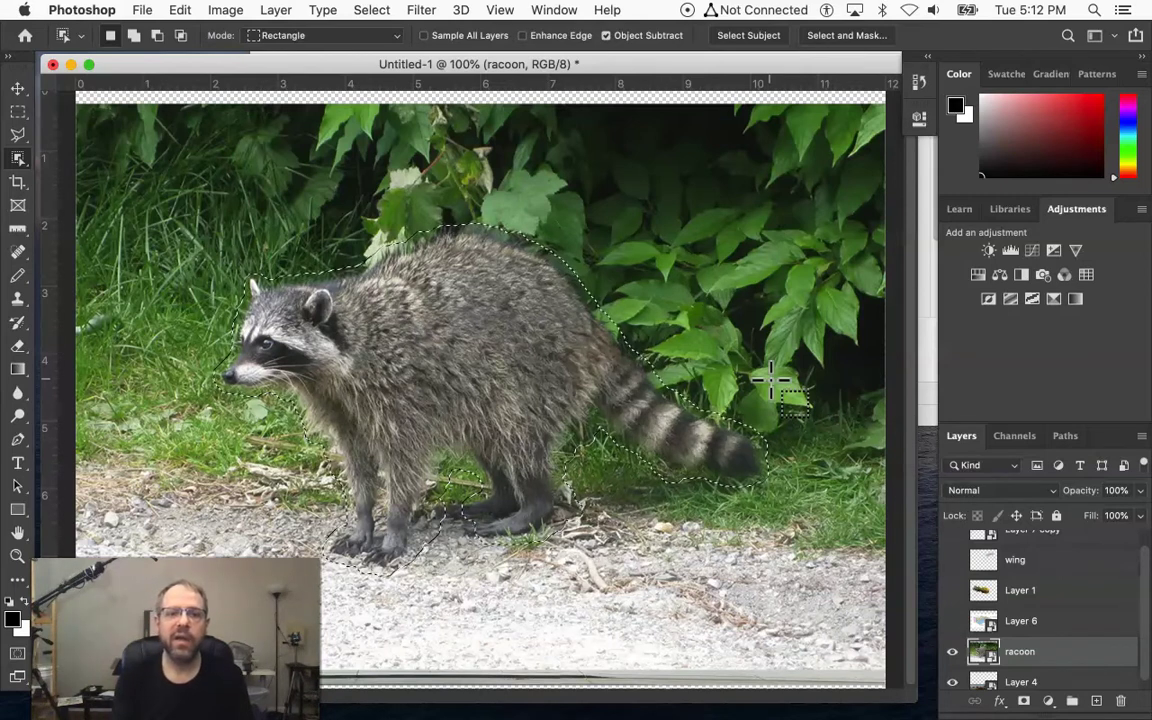
pyautogui.click(630, 205)
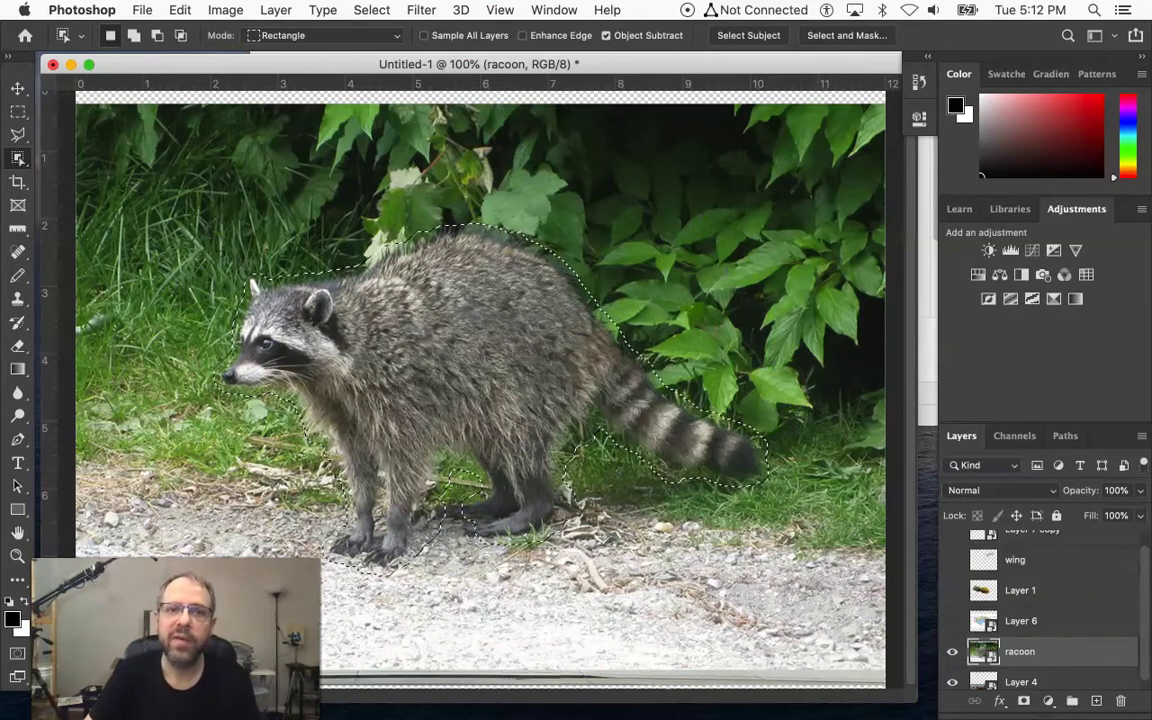
# Step: Expand the raccoon selection a third time, leaving a still wider band of background around the animal
pyautogui.click(371, 10)
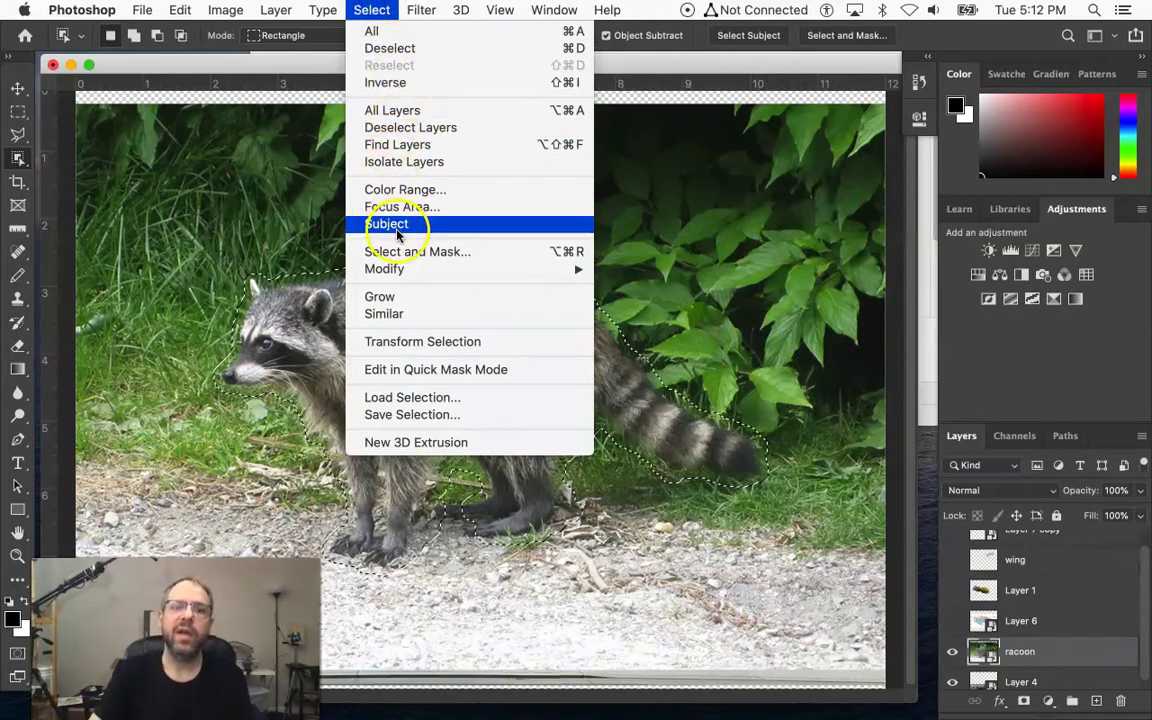
pyautogui.moveTo(400, 268)
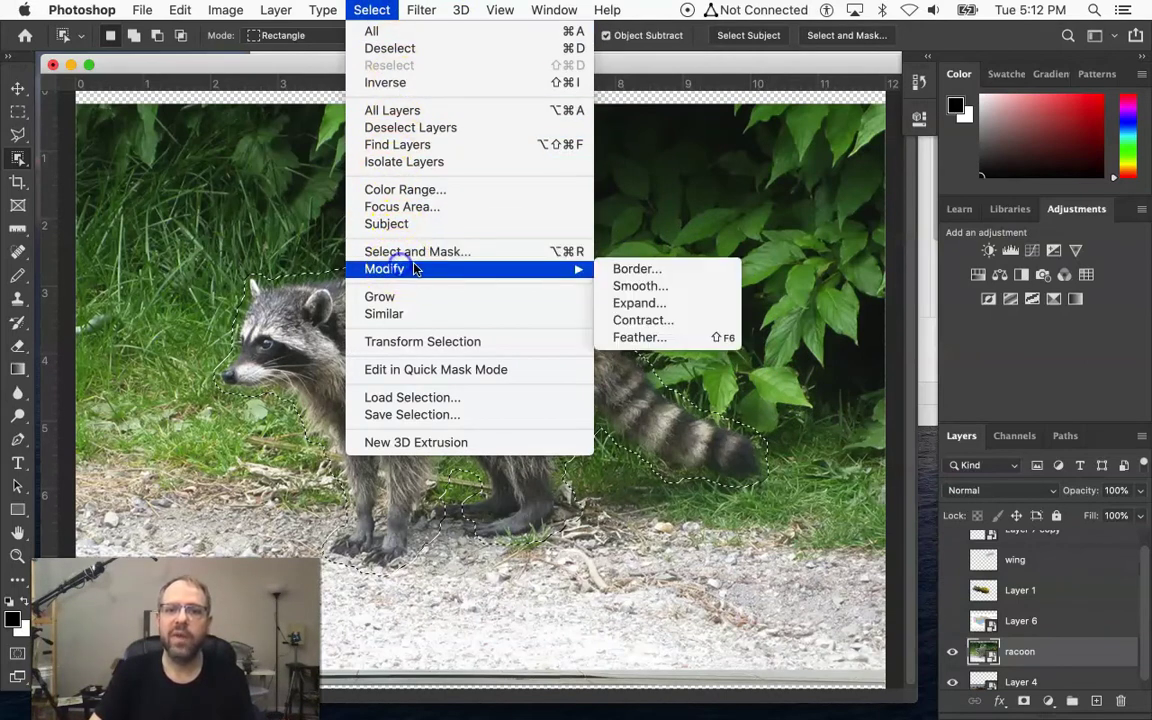
pyautogui.click(689, 303)
pyautogui.click(685, 356)
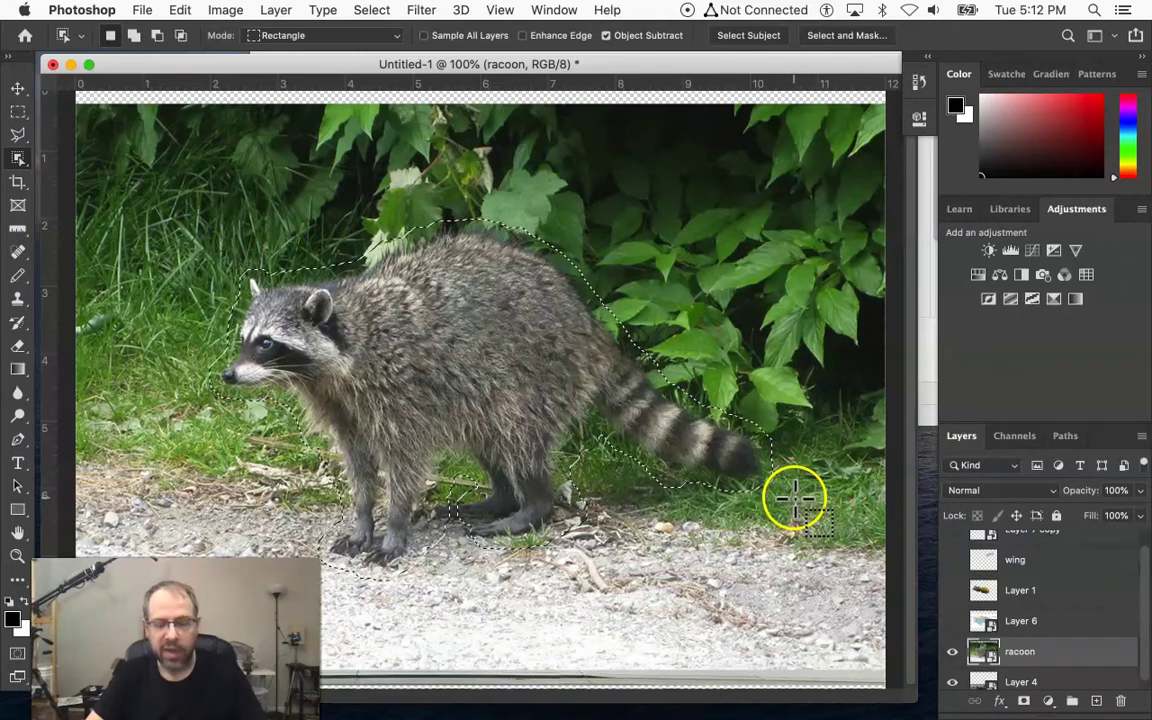
# Step: Copy the selected raccoon onto its own layer, and hide both the original racoon layer and the new Layer 7
pyautogui.press('super+c')
pyautogui.press('super+v')
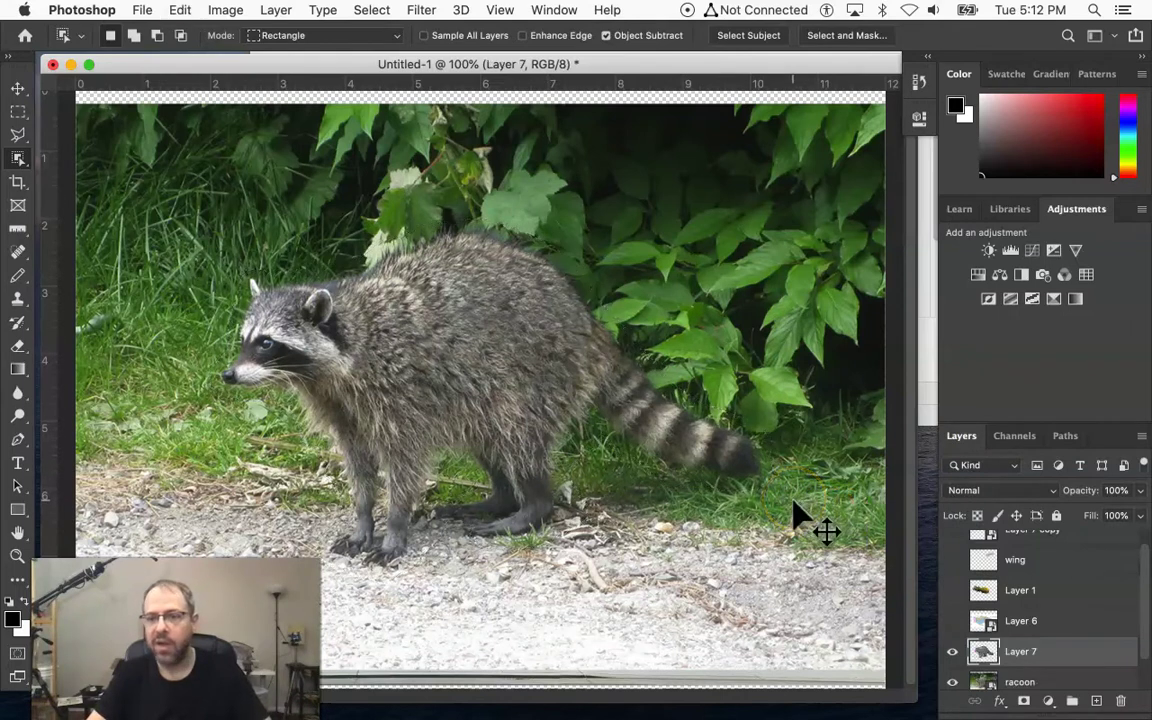
pyautogui.scroll(-2, 1029, 656)
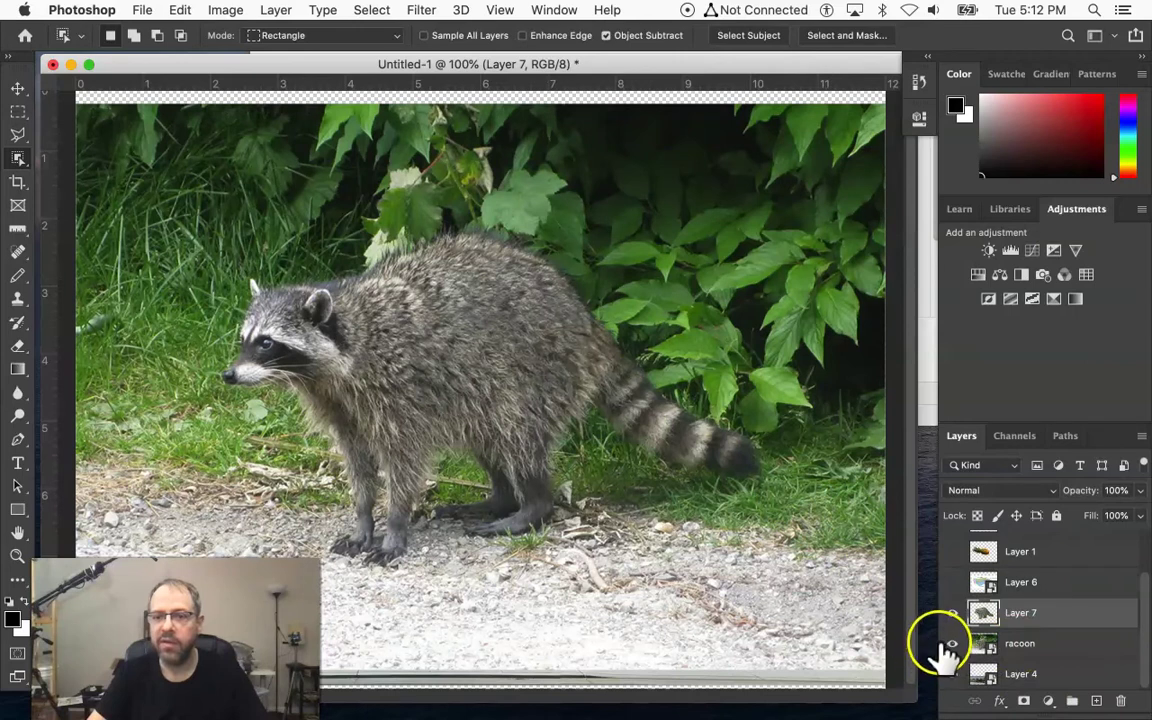
pyautogui.click(949, 645)
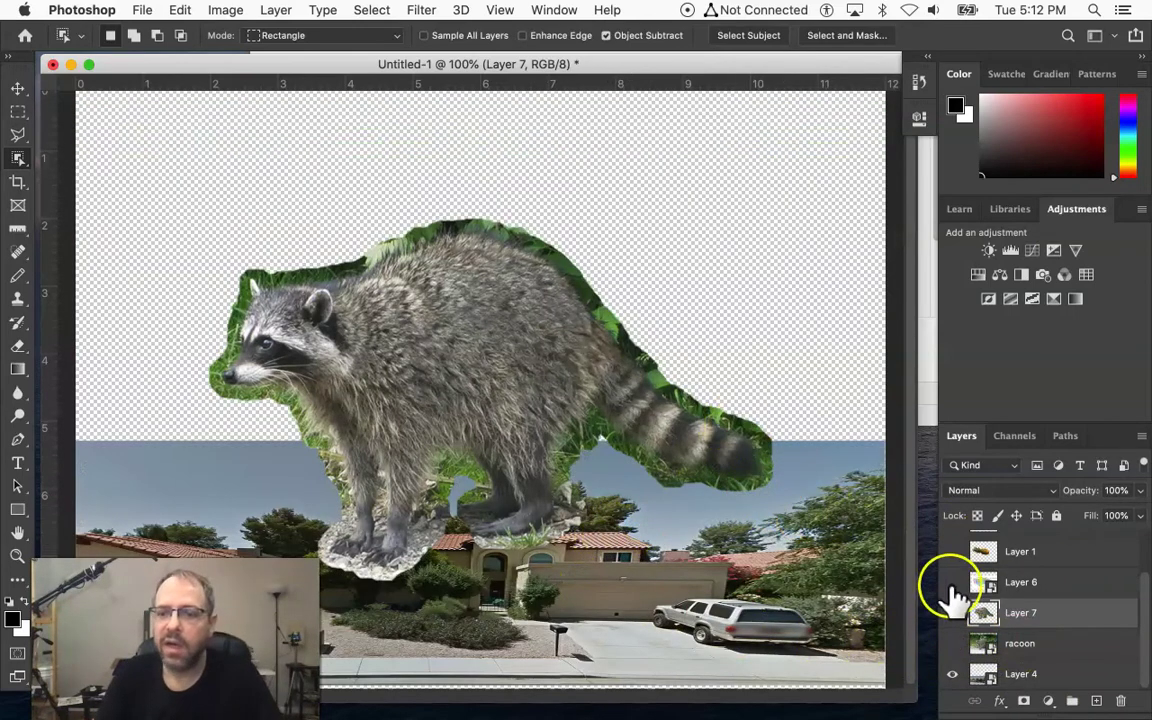
pyautogui.click(952, 613)
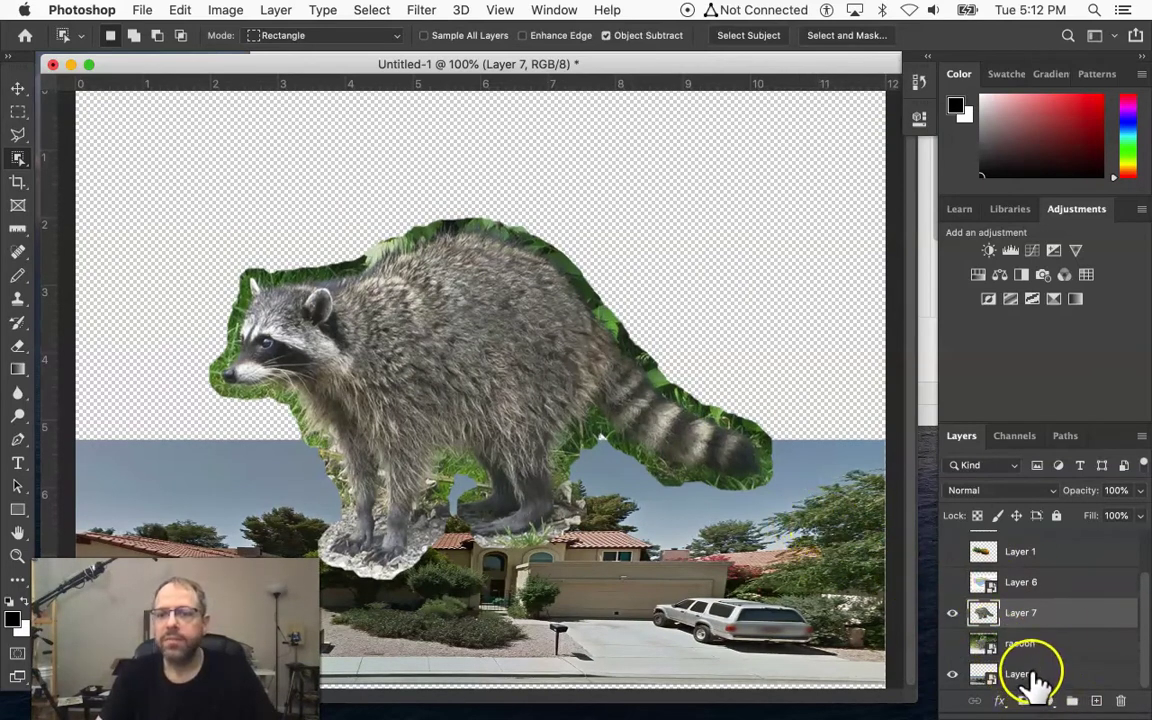
pyautogui.click(952, 613)
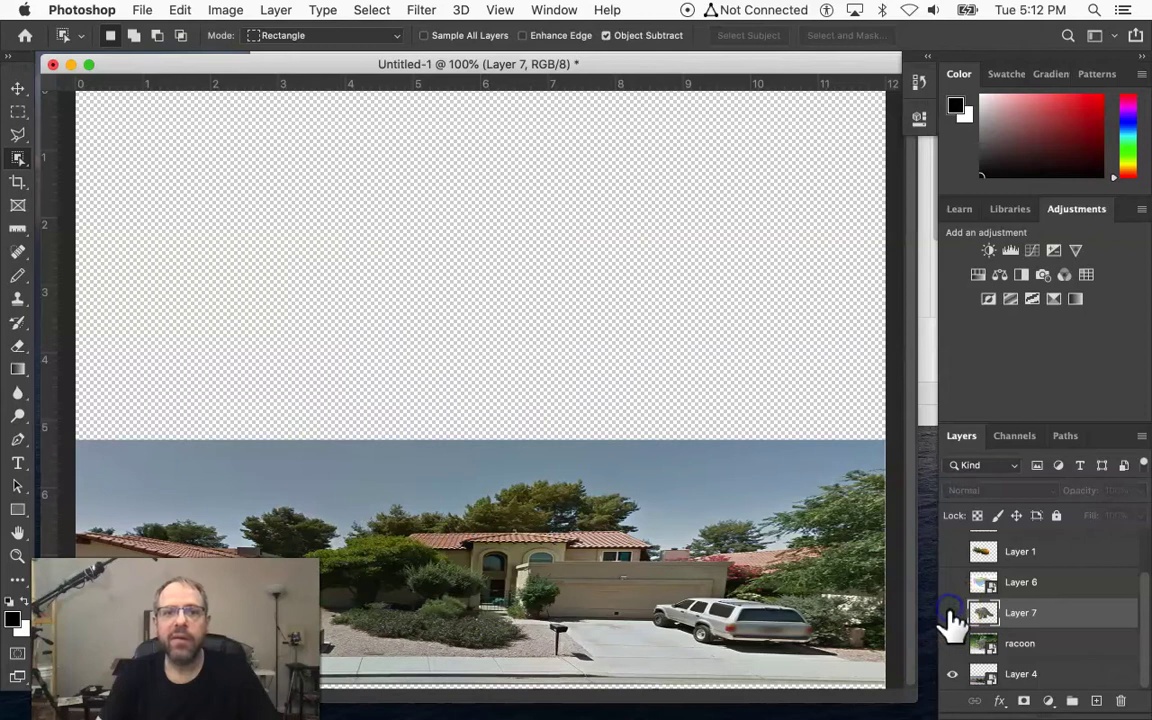
# Step: Scale the house photo on Layer 4 proportionally to about 10.4 × 3.1 in and align it with the canvas's lower-left corner
pyautogui.click(1062, 676)
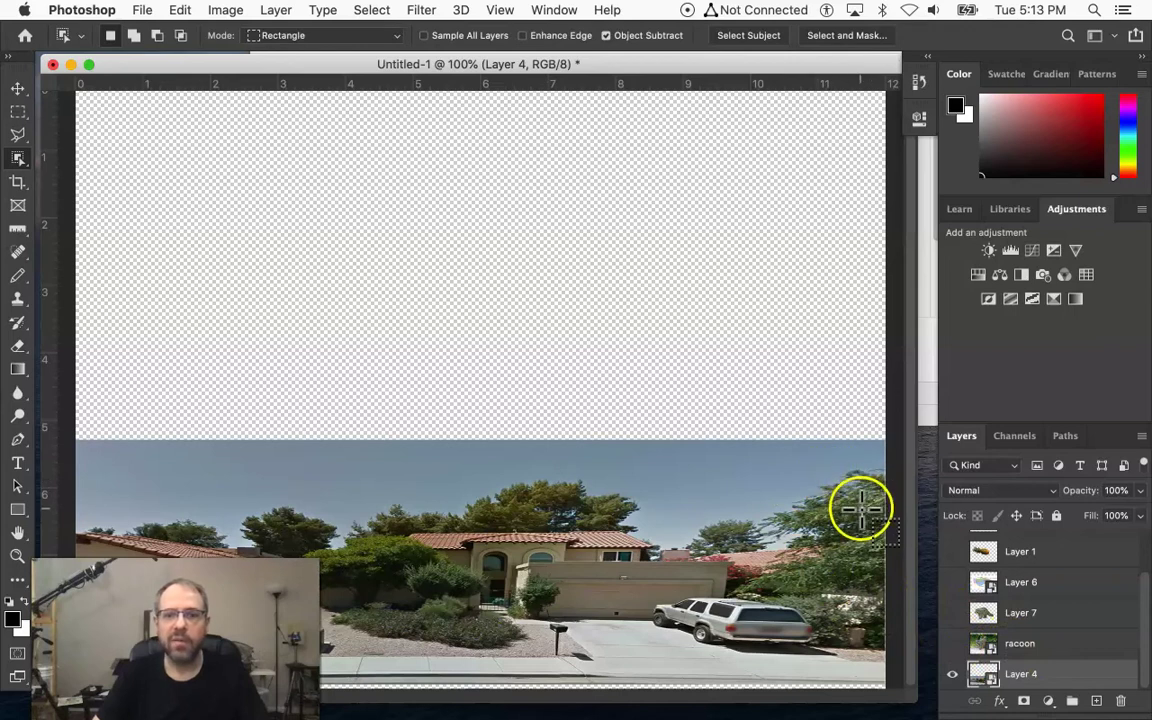
pyautogui.press('super+t')
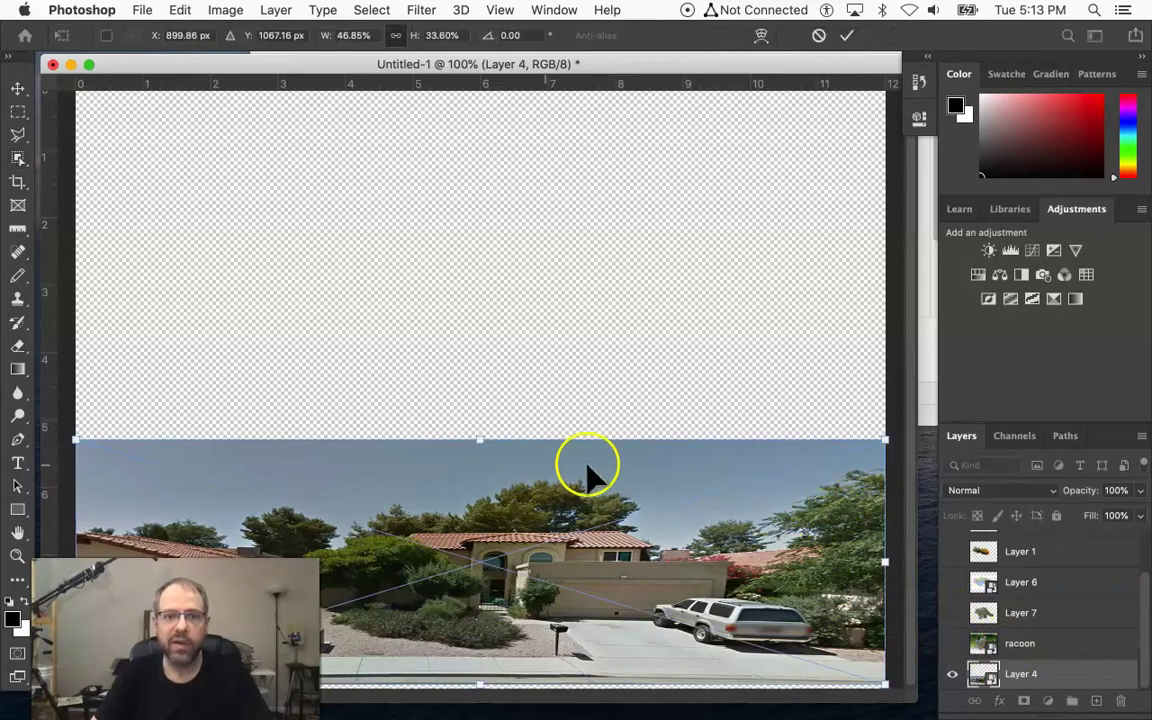
pyautogui.moveTo(881, 438); pyautogui.dragTo(780, 477)
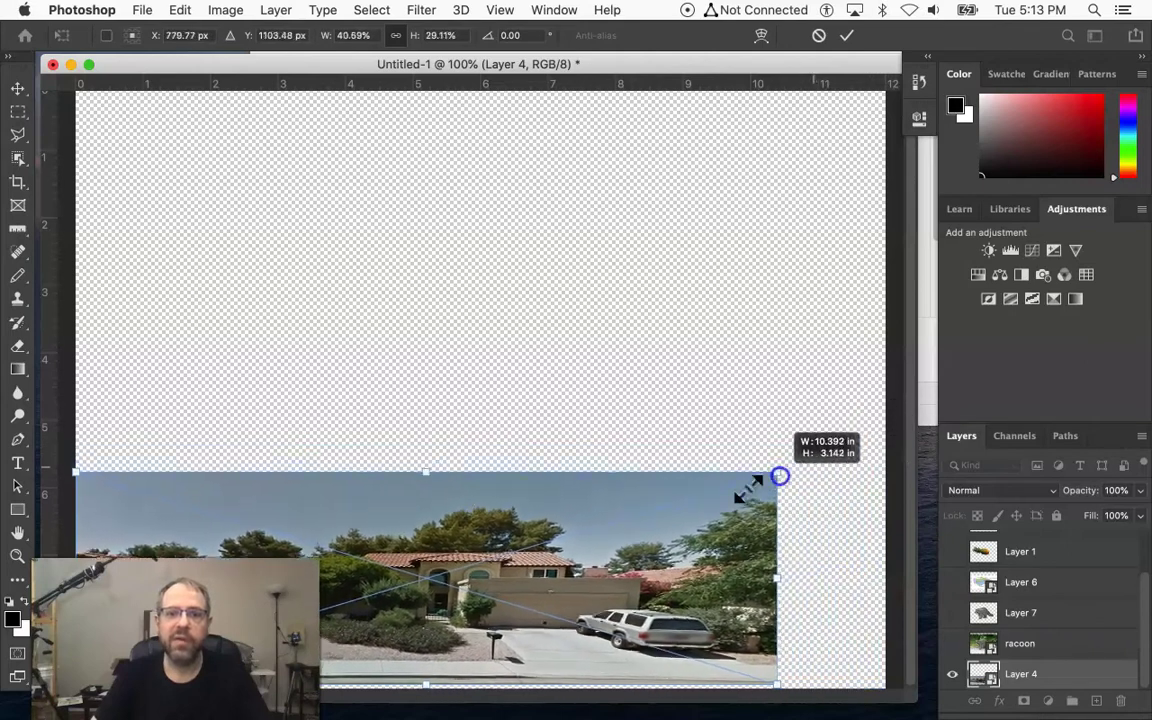
pyautogui.moveTo(450, 522)
pyautogui.mouseDown()
pyautogui.moveTo(478, 536)
pyautogui.moveTo(455, 544)
pyautogui.moveTo(465, 522)
pyautogui.moveTo(457, 530)
pyautogui.moveTo(455, 518)
pyautogui.mouseUp()
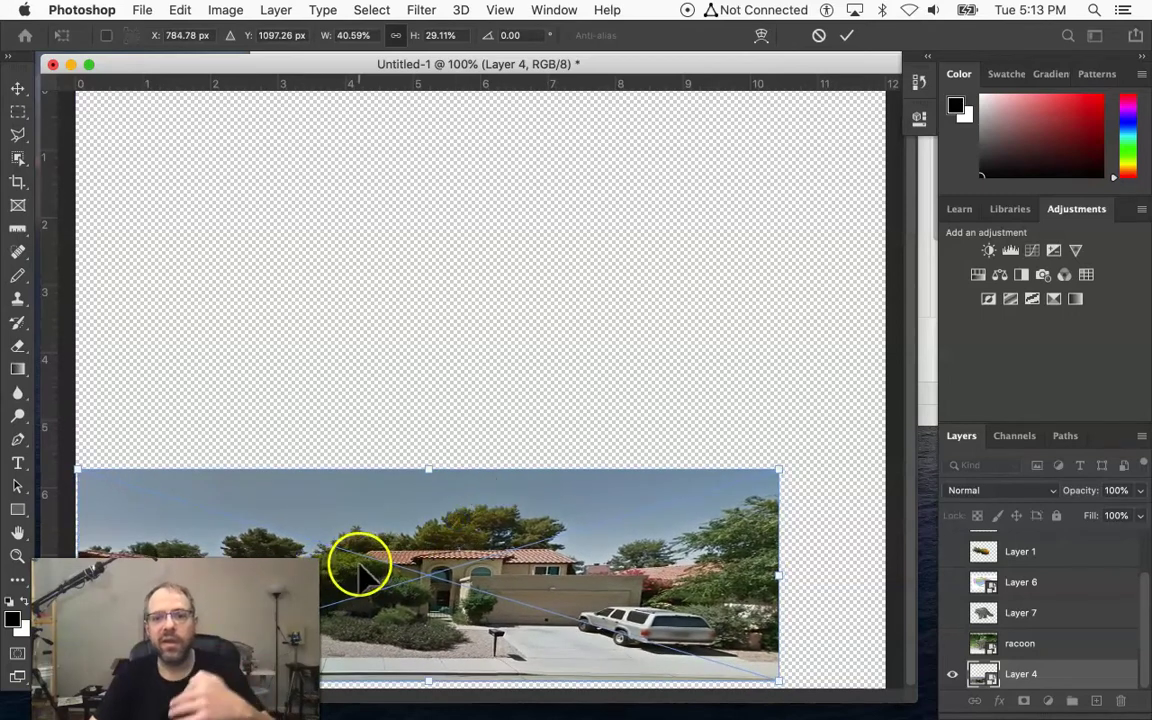
pyautogui.moveTo(623, 545); pyautogui.dragTo(626, 550)
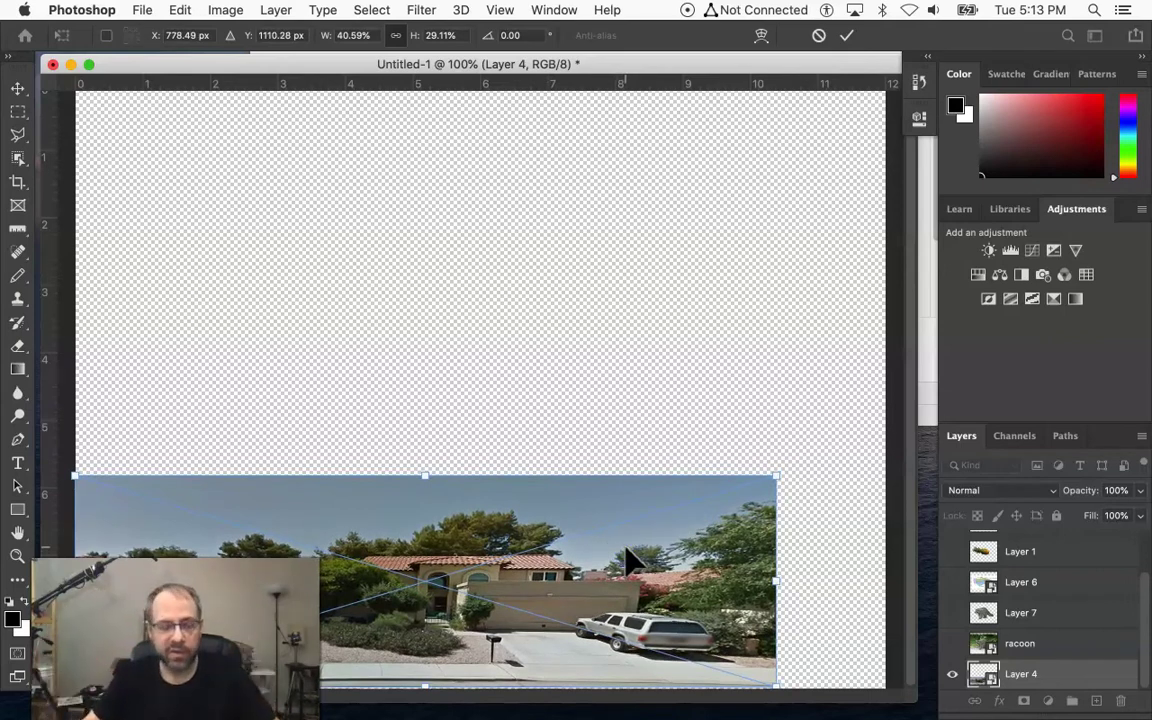
pyautogui.click(657, 534)
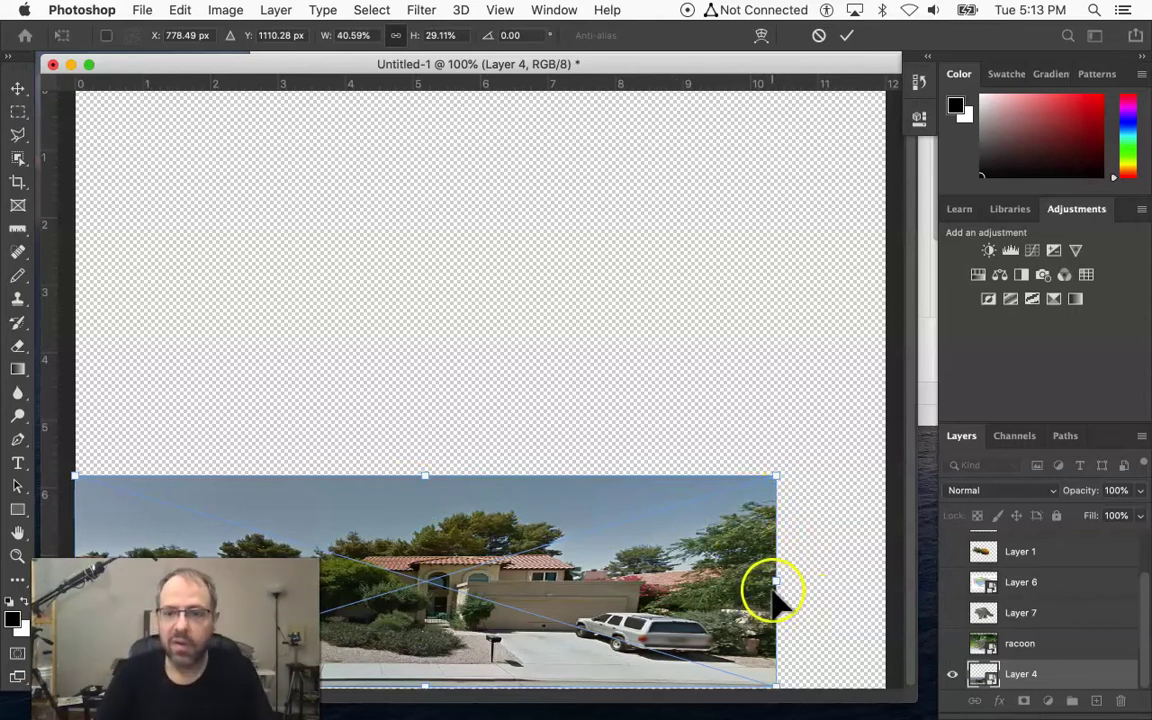
# Step: Stretch the house photo across the full 12 in canvas width, reduce its height to about 28.87%, and apply the transform
pyautogui.moveTo(776, 582); pyautogui.dragTo(885, 587)
pyautogui.moveTo(478, 685); pyautogui.dragTo(478, 683)
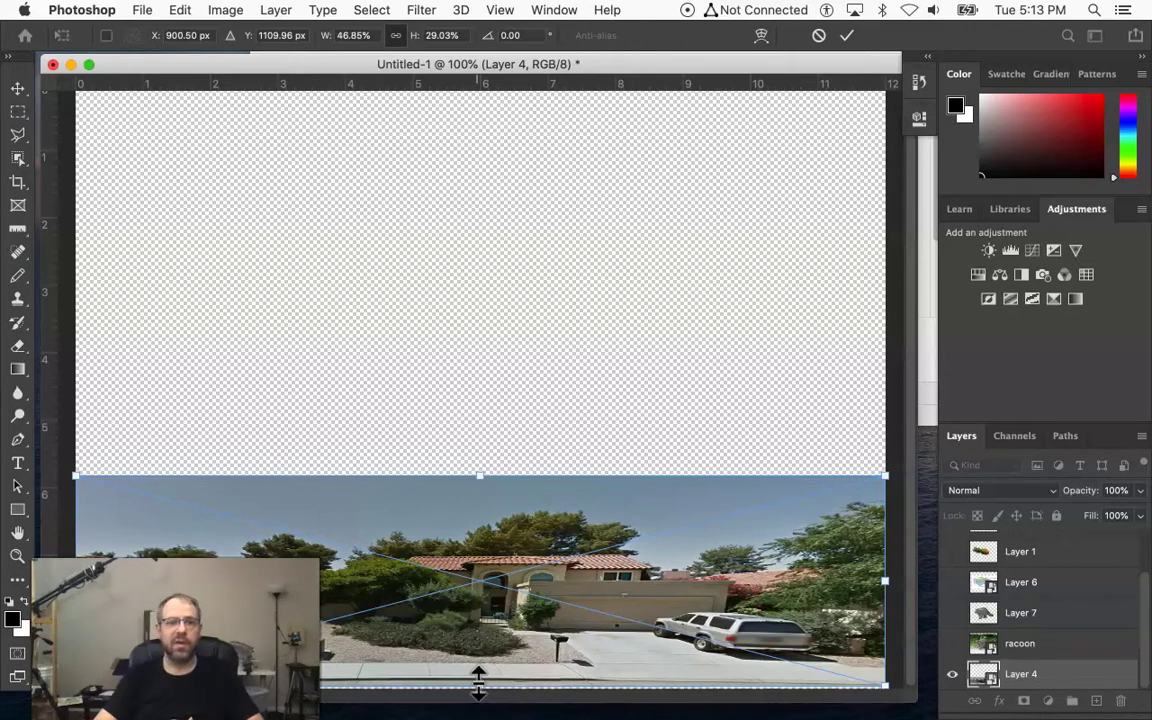
pyautogui.moveTo(477, 480); pyautogui.dragTo(473, 480)
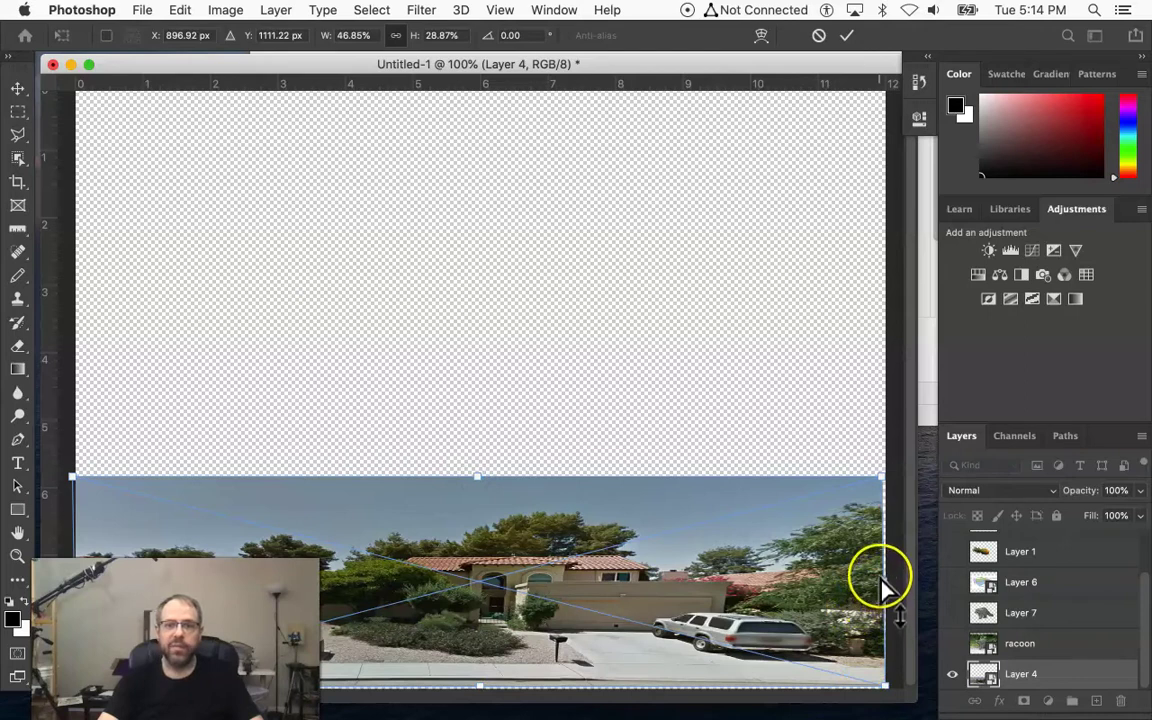
pyautogui.moveTo(884, 589); pyautogui.dragTo(887, 580)
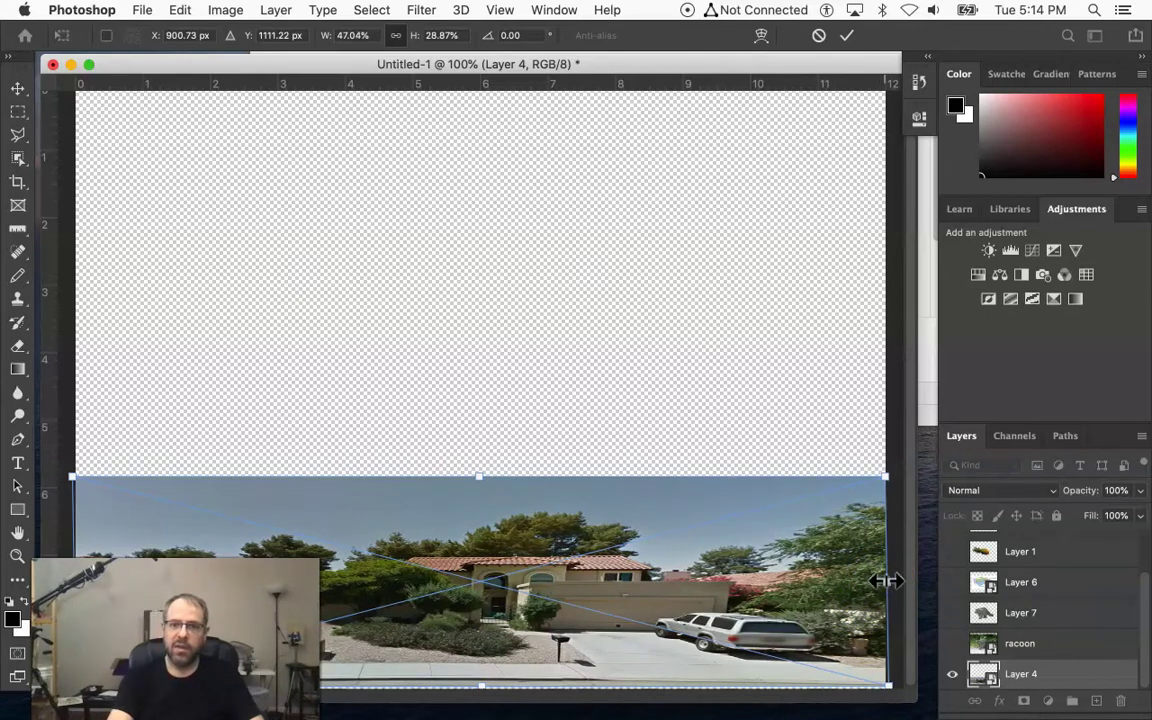
pyautogui.press('Return')
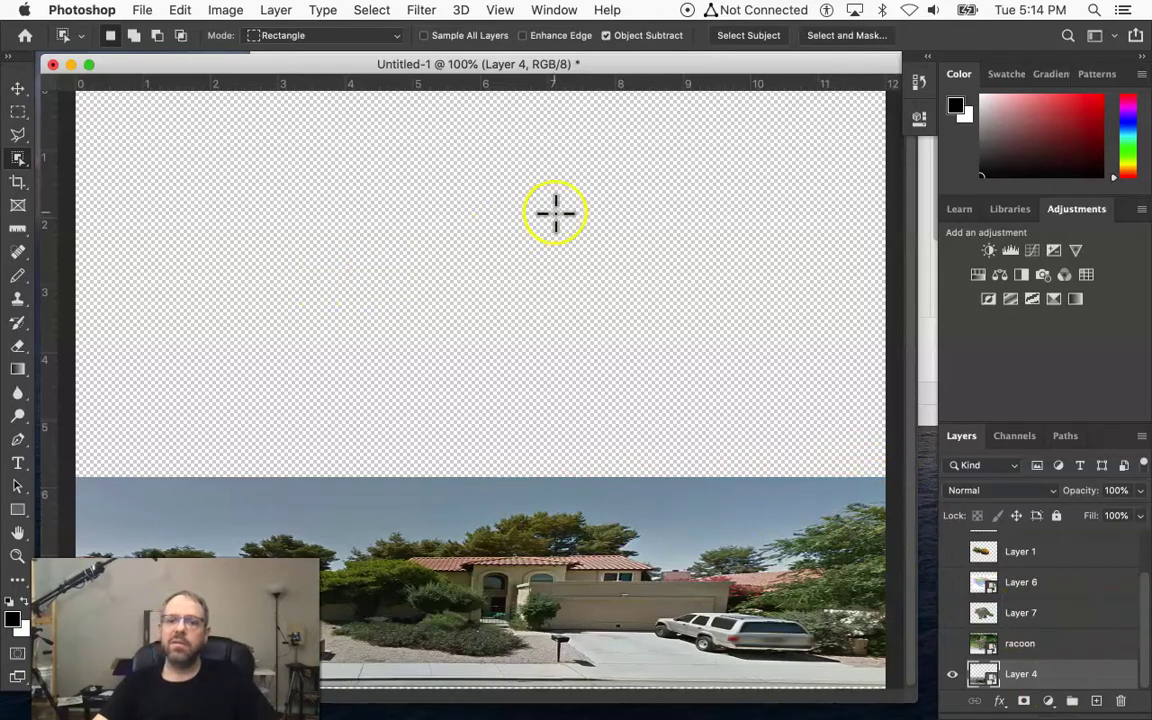
# Step: Rasterize Layer 4 so the house photo becomes a regular pixel layer, with the Rectangular Marquee as the active tool
pyautogui.click(19, 112)
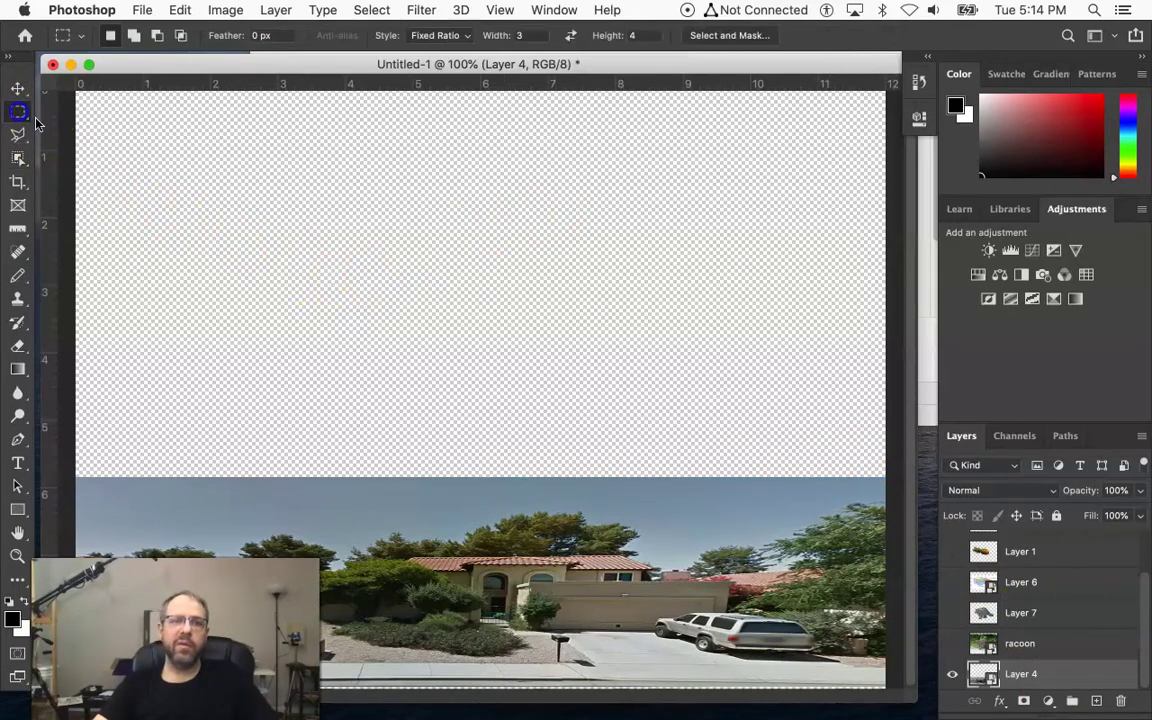
pyautogui.rightClick(1036, 675)
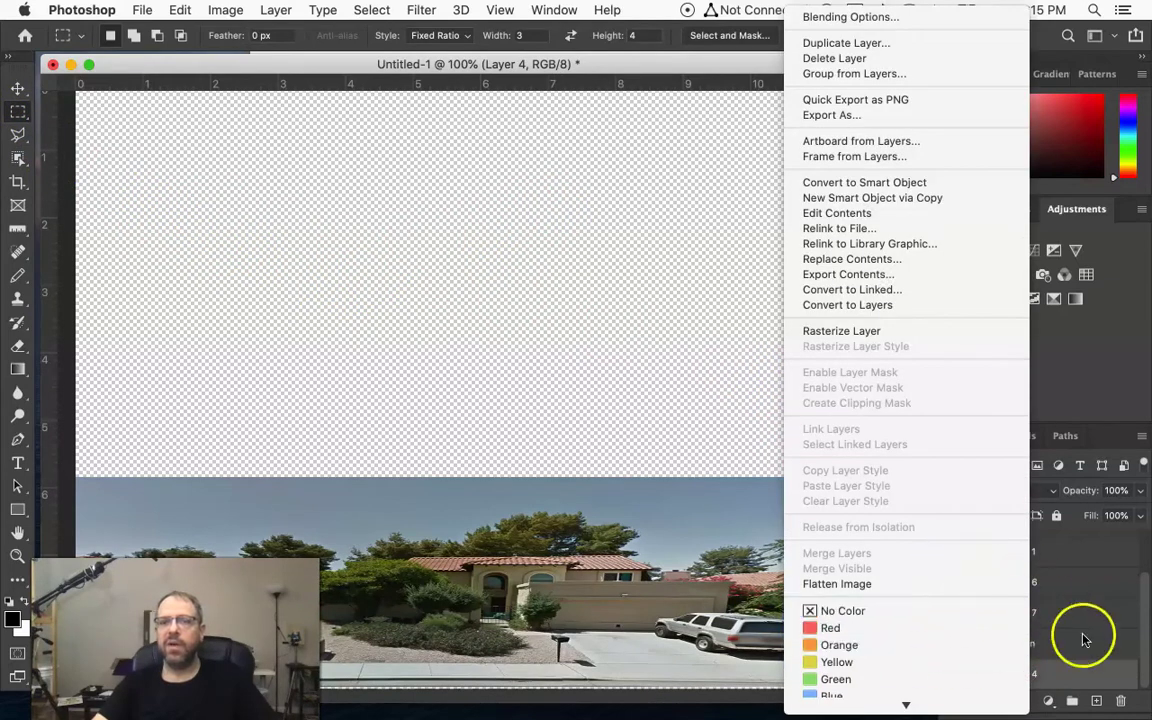
pyautogui.click(803, 304)
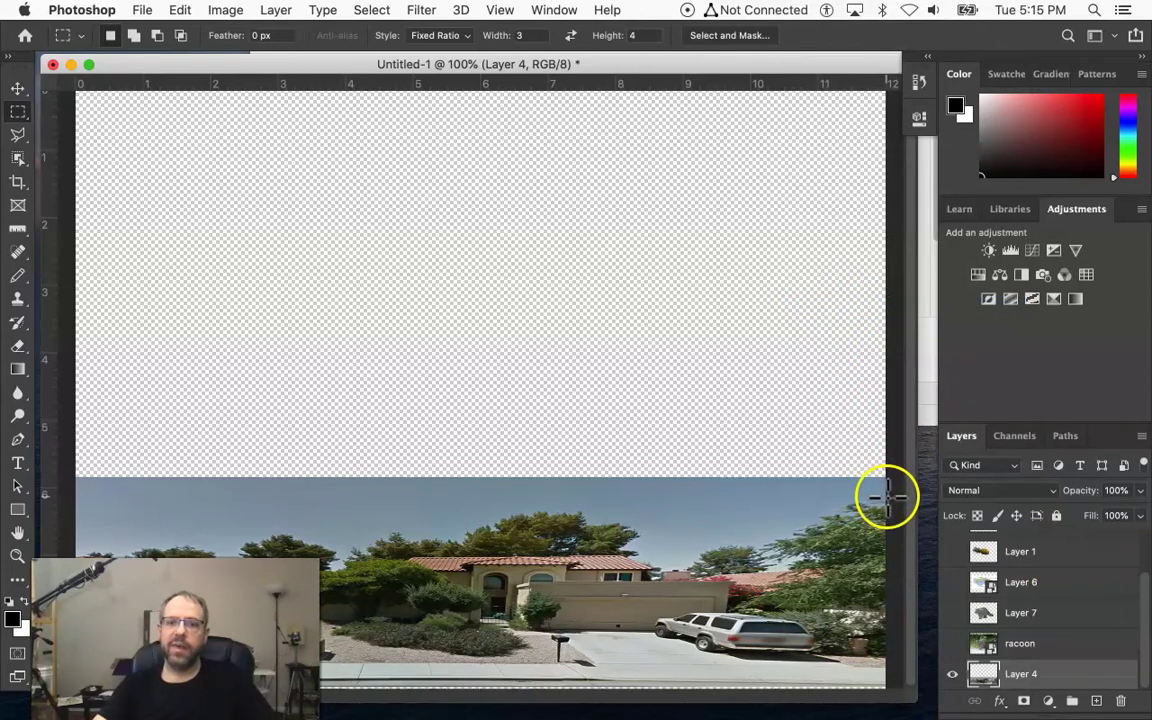
# Step: Set the marquee style to Normal and select a full-width strip about 12 × 0.62 in over the sky's upper edge
pyautogui.moveTo(887, 497); pyautogui.dragTo(554, 445)
pyautogui.click(467, 38)
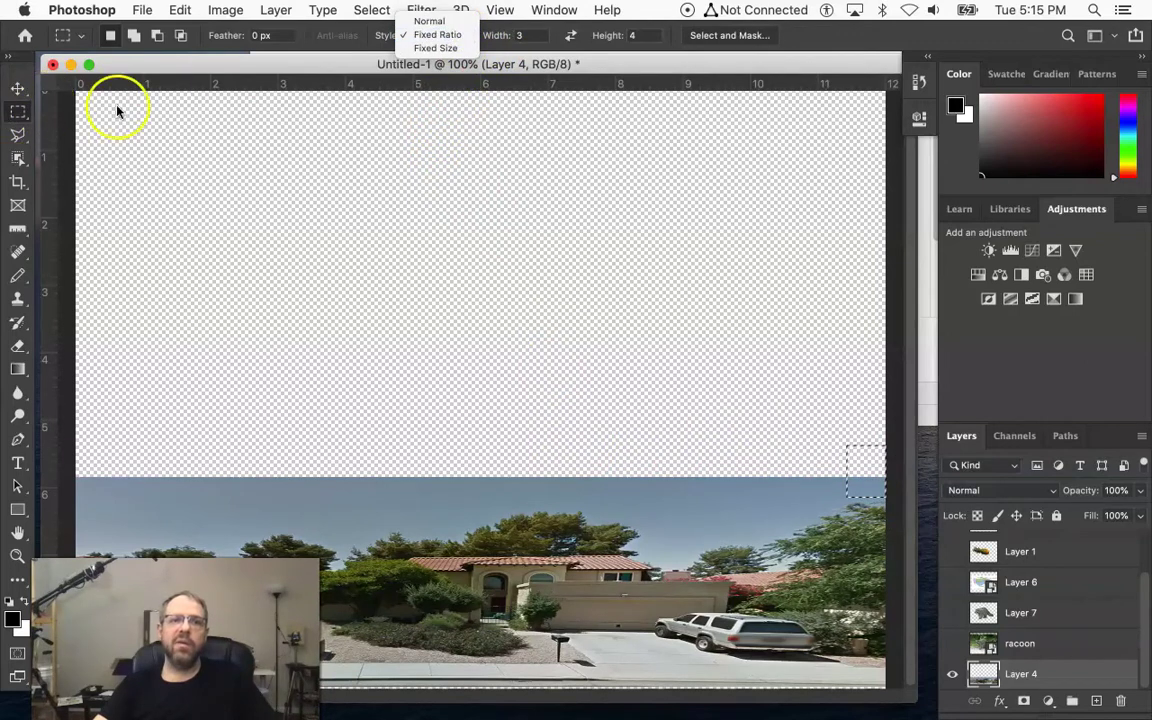
pyautogui.click(428, 21)
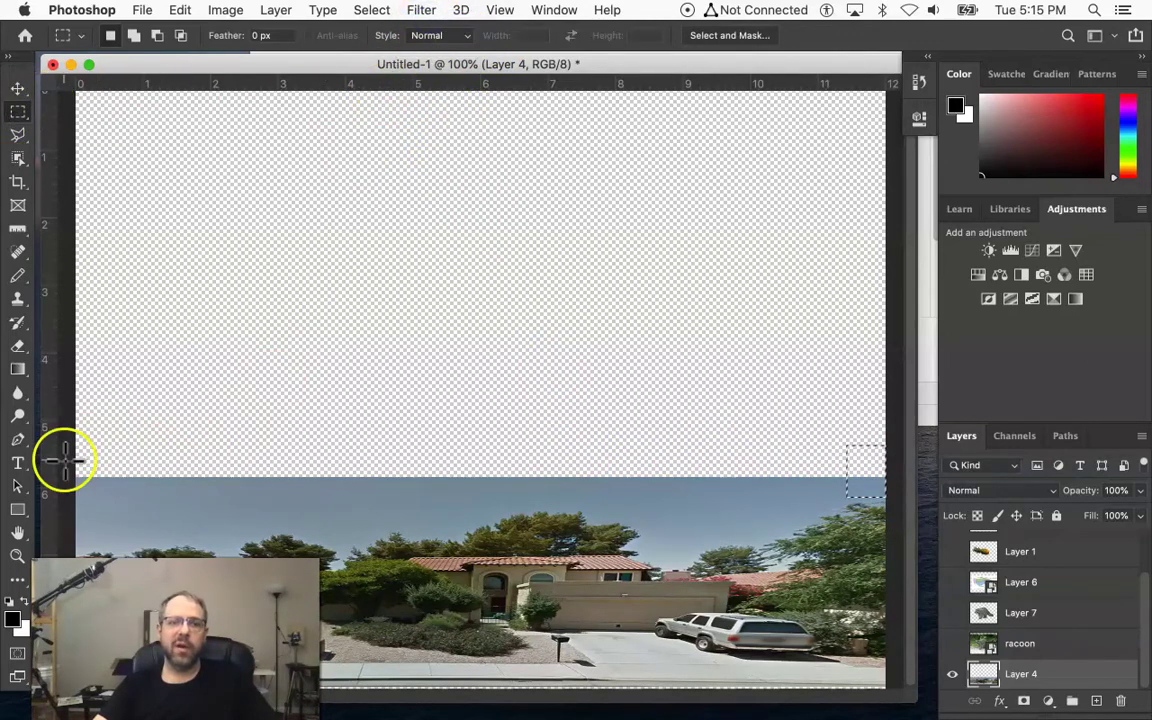
pyautogui.moveTo(64, 459); pyautogui.dragTo(943, 500)
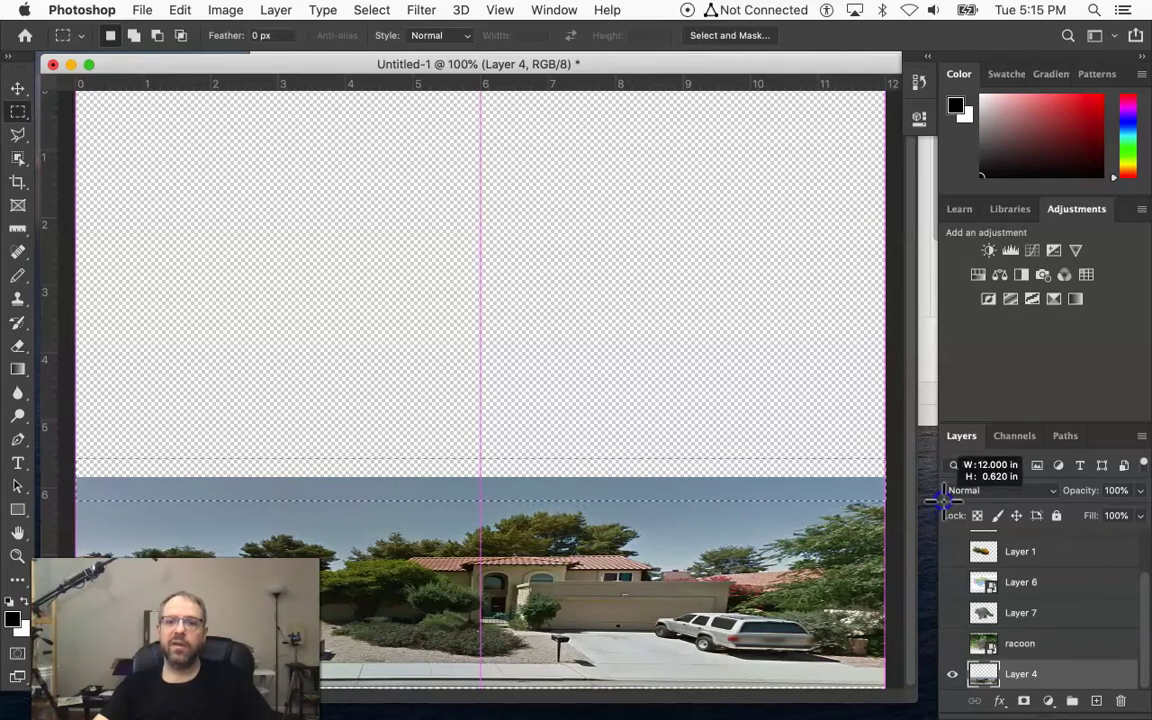
pyautogui.moveTo(943, 500); pyautogui.dragTo(943, 499)
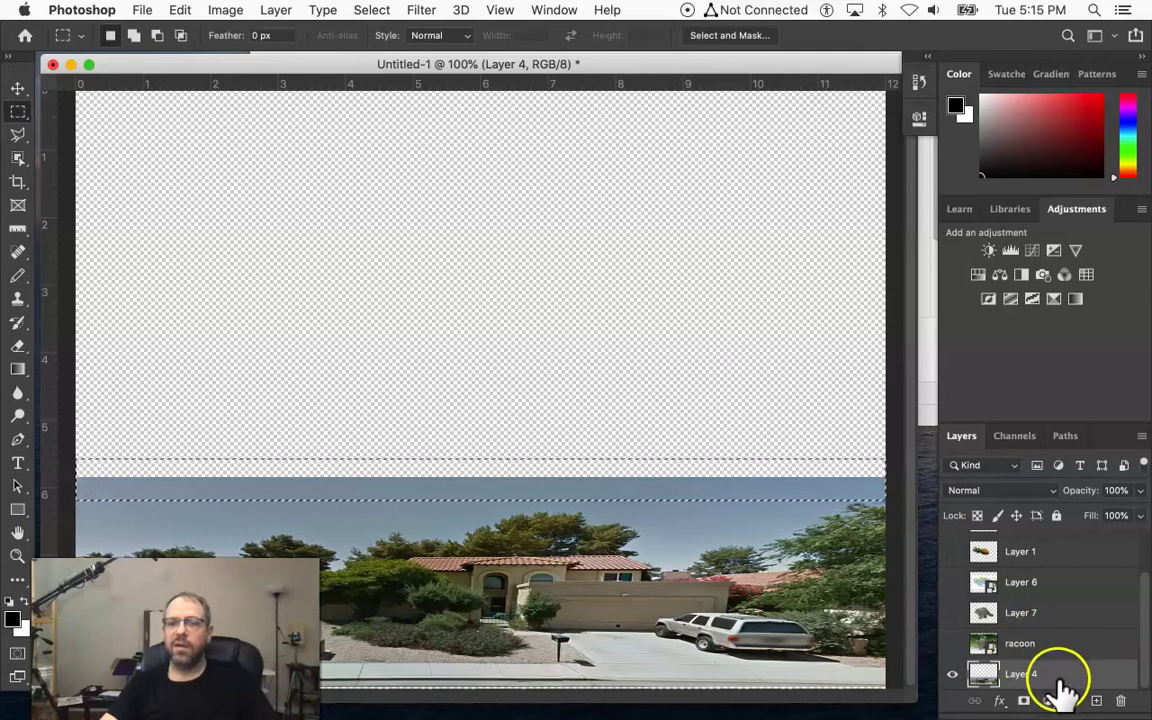
# Step: Copy the selected sky strip of the house photo onto a new layer
pyautogui.press('super+z')
pyautogui.press('super+z')
pyautogui.press('super+z')
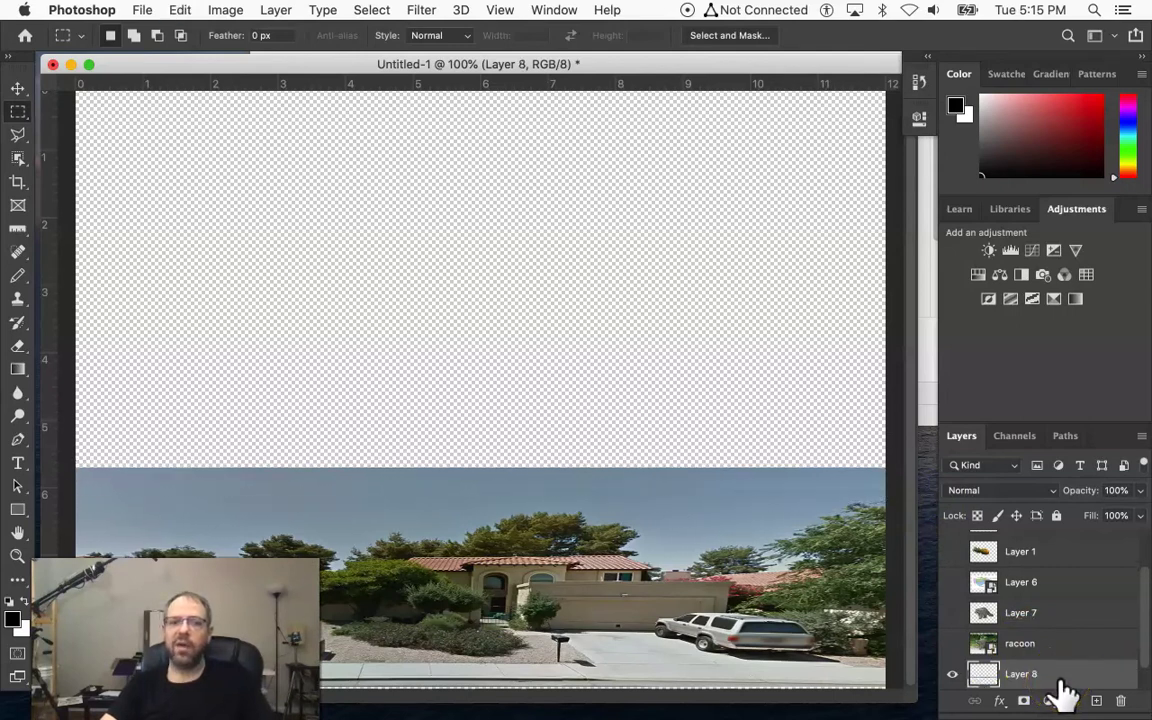
# Step: Hide the house layer briefly to inspect the copied sky strip by itself, and show the house again
pyautogui.moveTo(1065, 690); pyautogui.dragTo(975, 690)
pyautogui.click(953, 675)
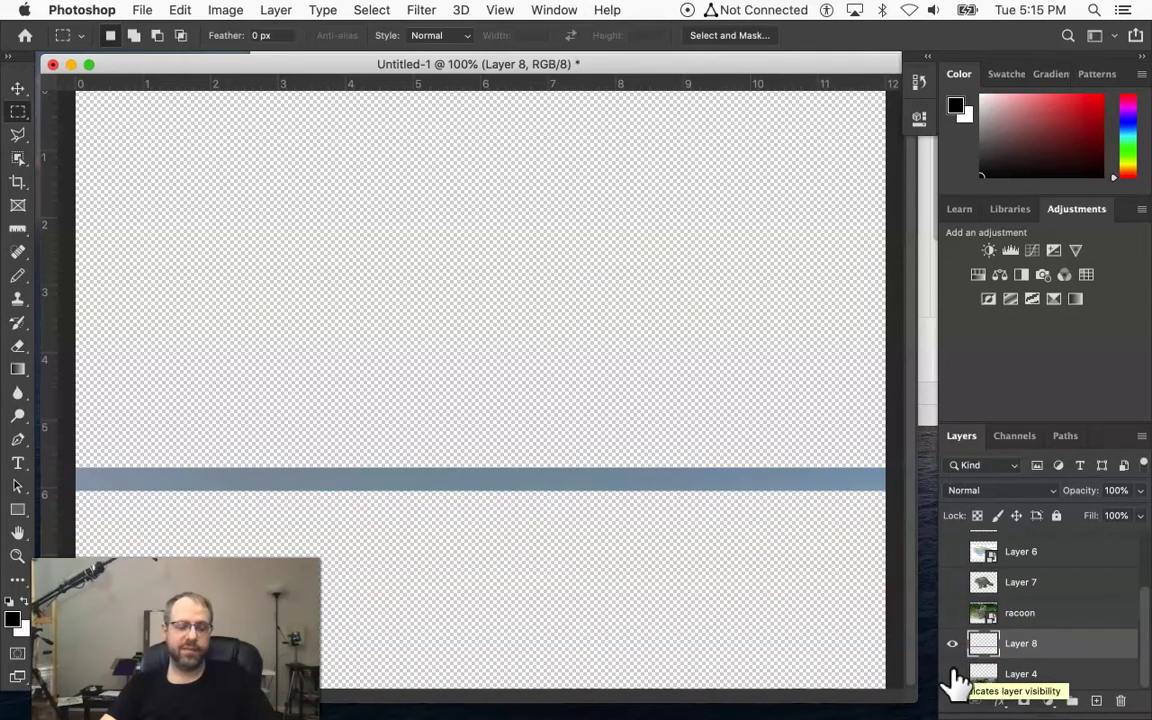
pyautogui.press('super+z')
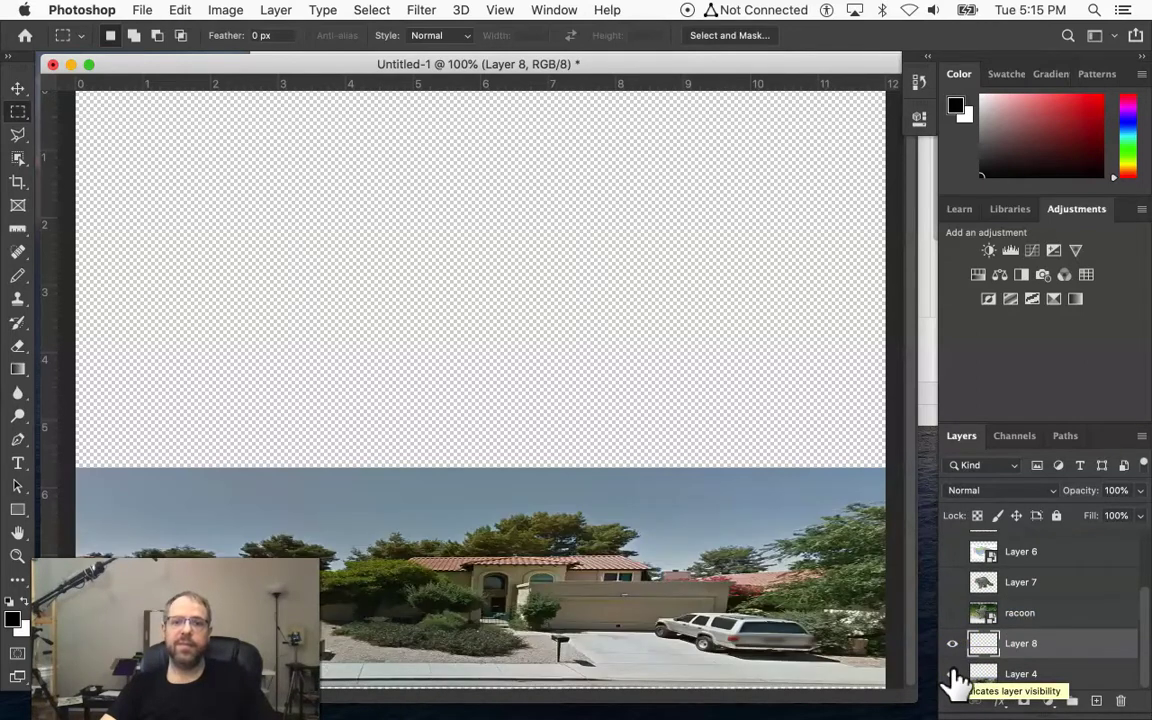
pyautogui.click(953, 675)
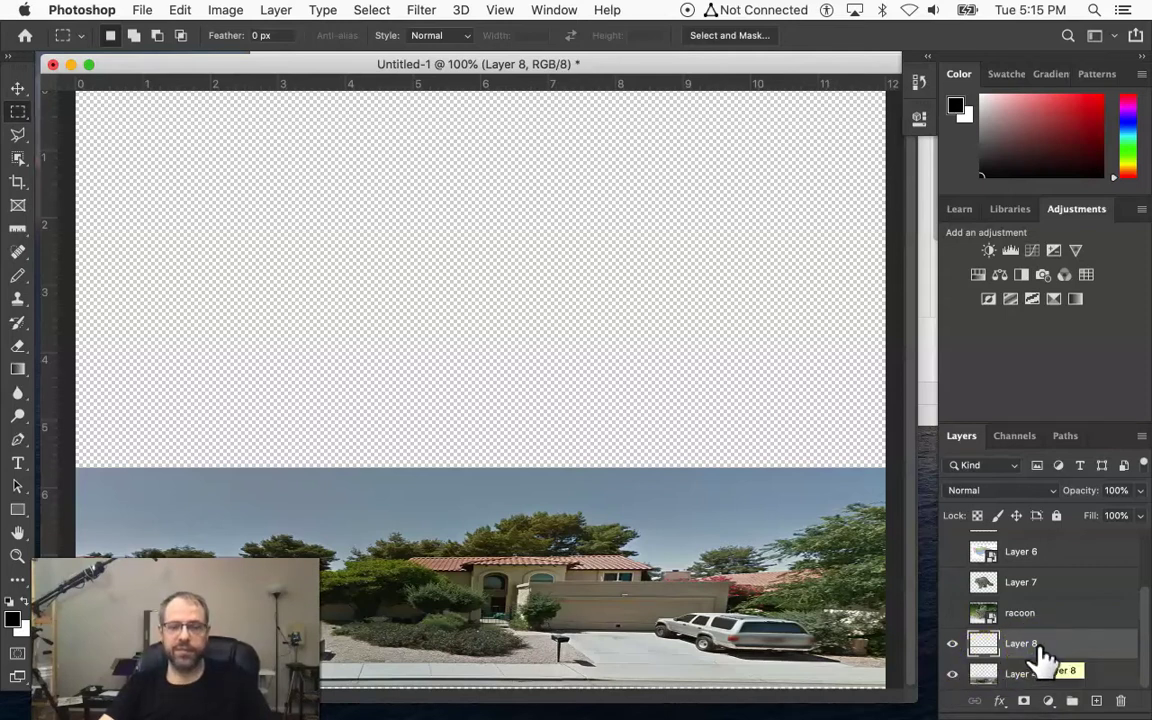
# Step: Stretch the sky strip on Layer 8 vertically to about 1857.69% so it fills the canvas above the house
pyautogui.press('super+t')
pyautogui.click(1054, 662)
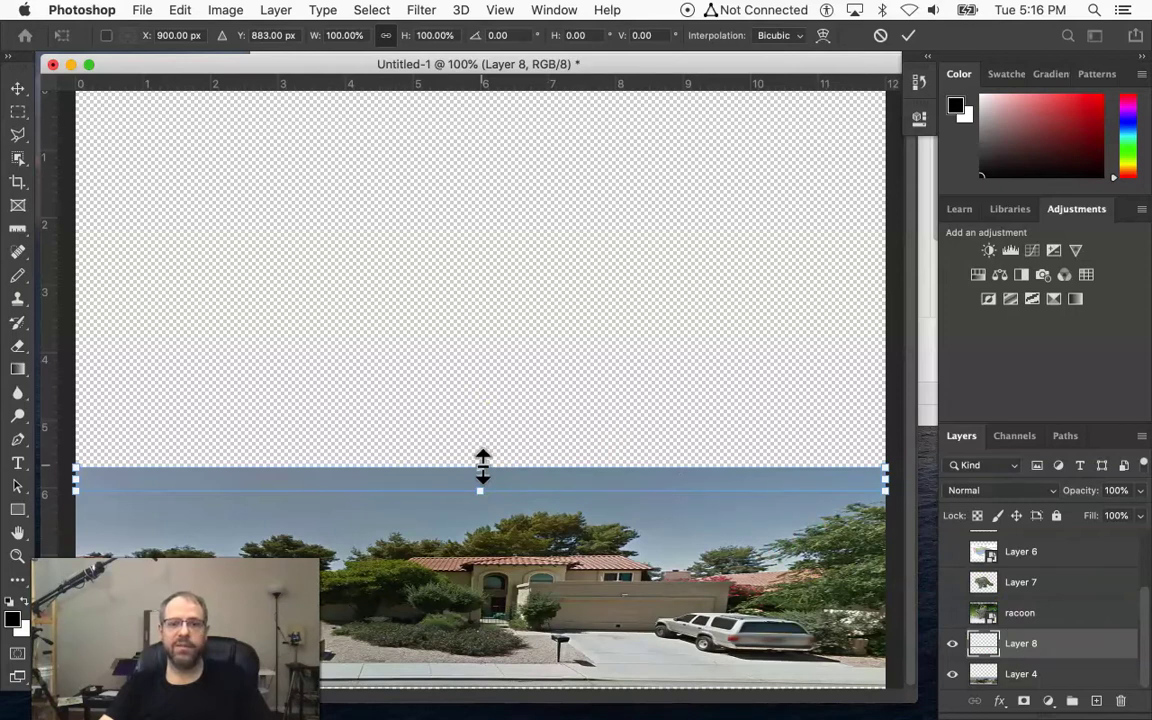
pyautogui.moveTo(482, 466); pyautogui.dragTo(501, 62)
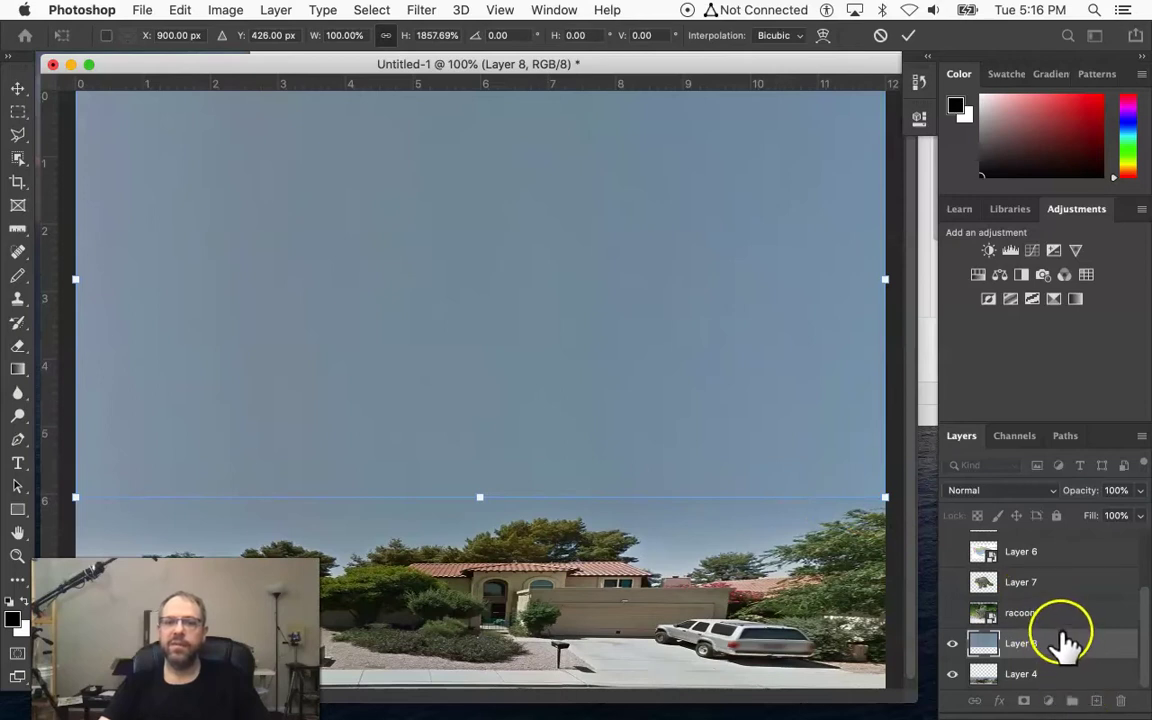
pyautogui.press('Return')
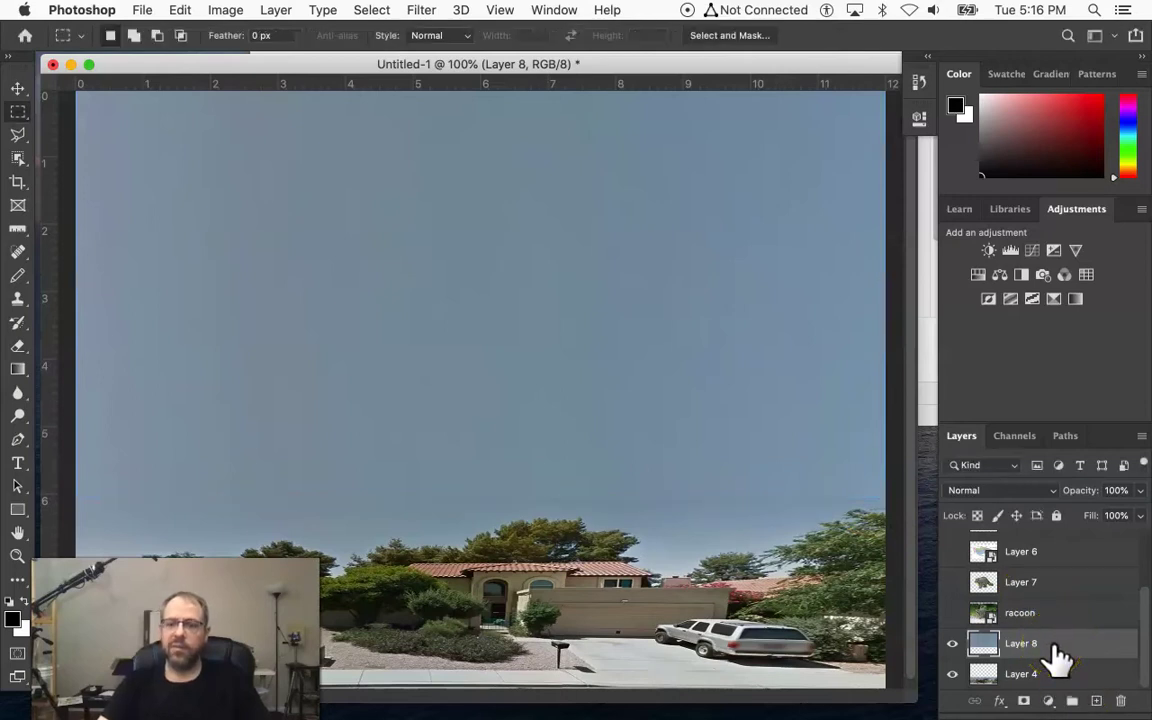
# Step: Move the house photo layer above the stretched sky on Layer 8 and show the raccoon cutout on Layer 7
pyautogui.click(1055, 648)
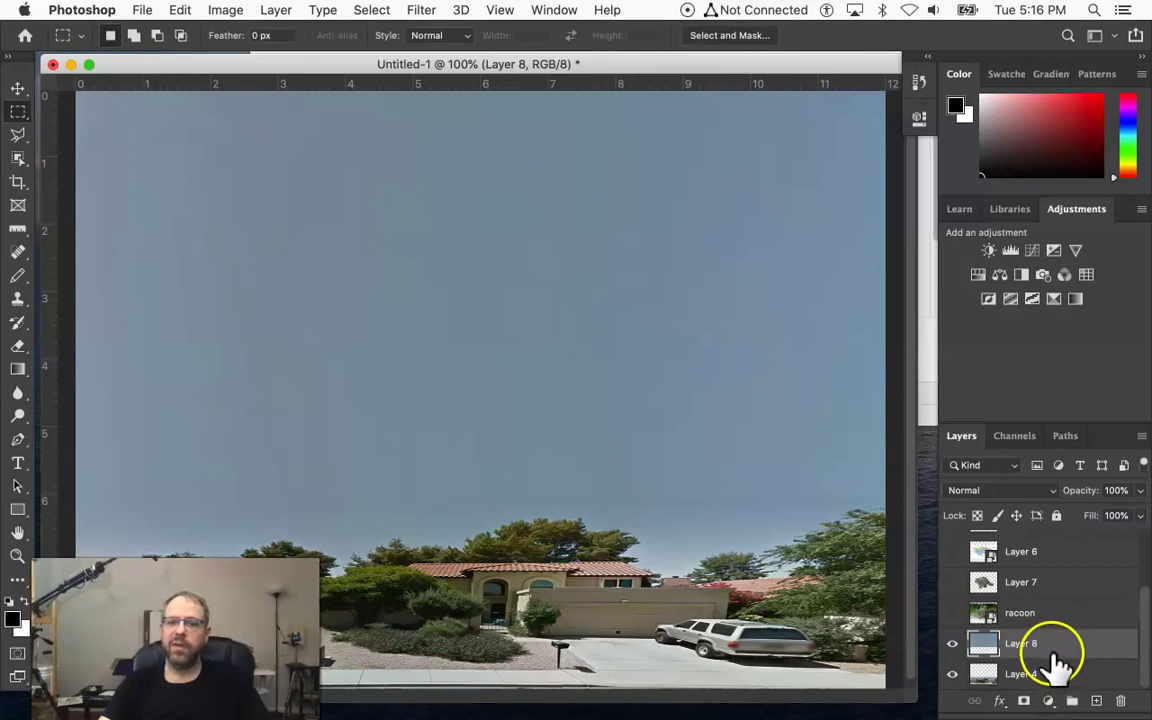
pyautogui.moveTo(1045, 676); pyautogui.dragTo(1040, 650)
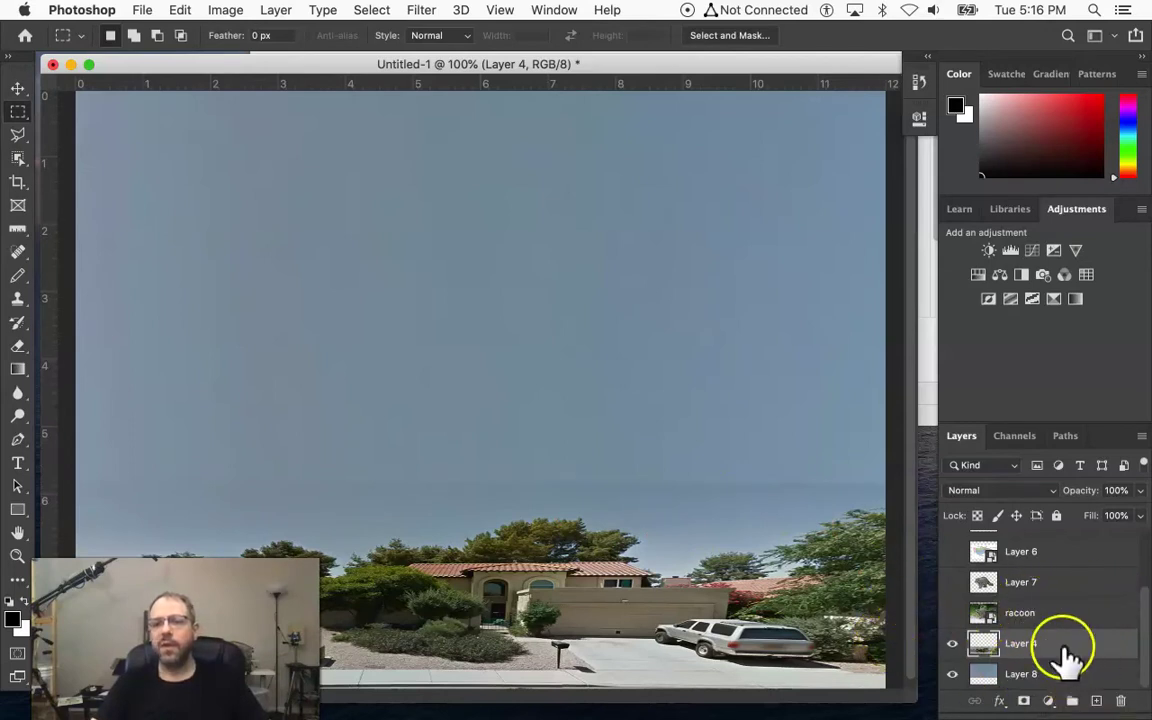
pyautogui.click(952, 583)
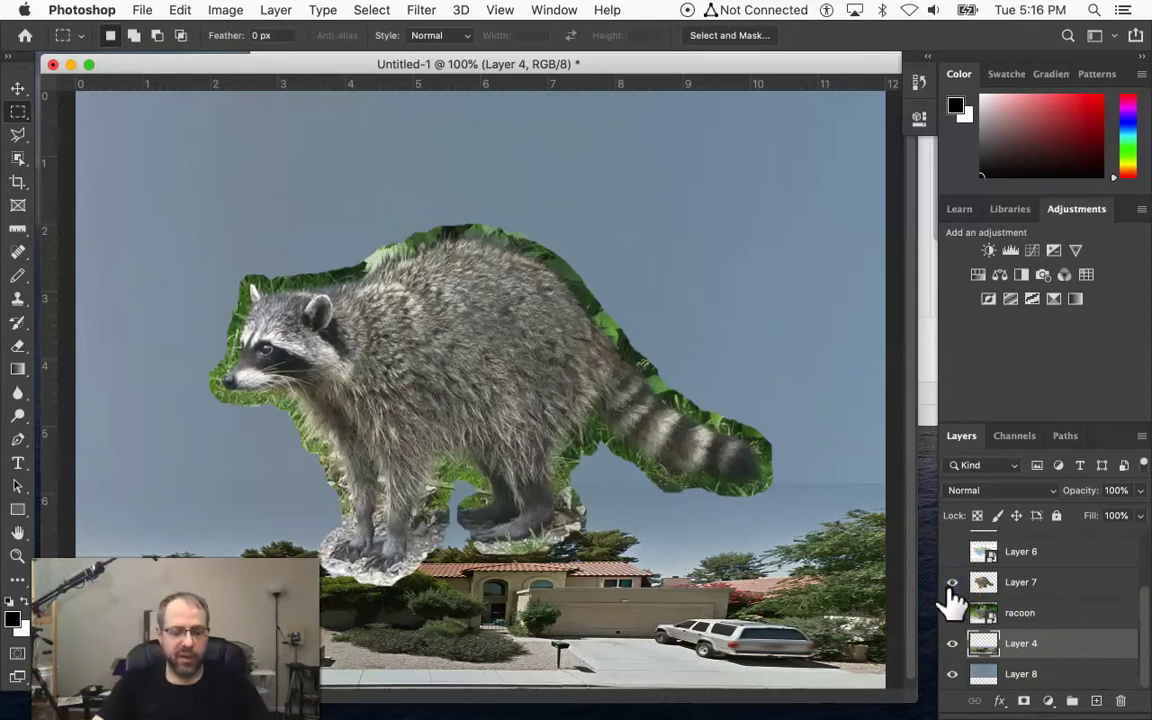
# Step: Scale the raccoon cutout on Layer 7 to about 60.72%, rotate it about 26.35°, and place it high in the sky
pyautogui.hotkey('ctrl', 't')
pyautogui.click(1039, 566)
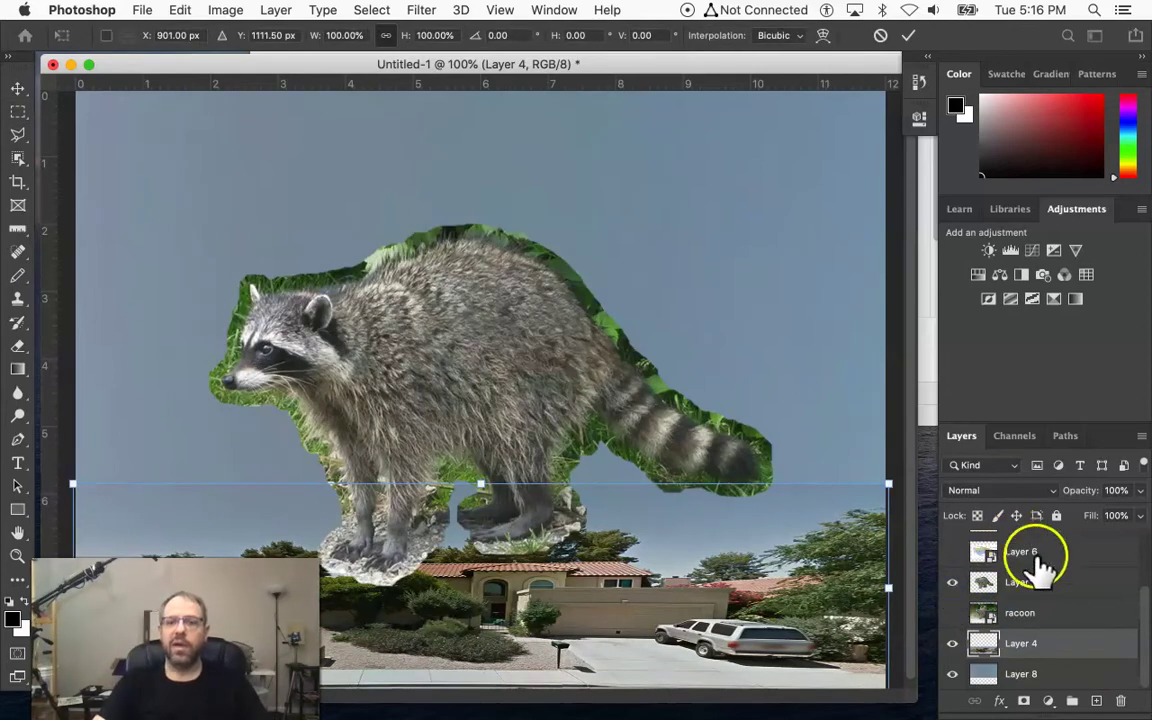
pyautogui.moveTo(964, 540); pyautogui.dragTo(1087, 590)
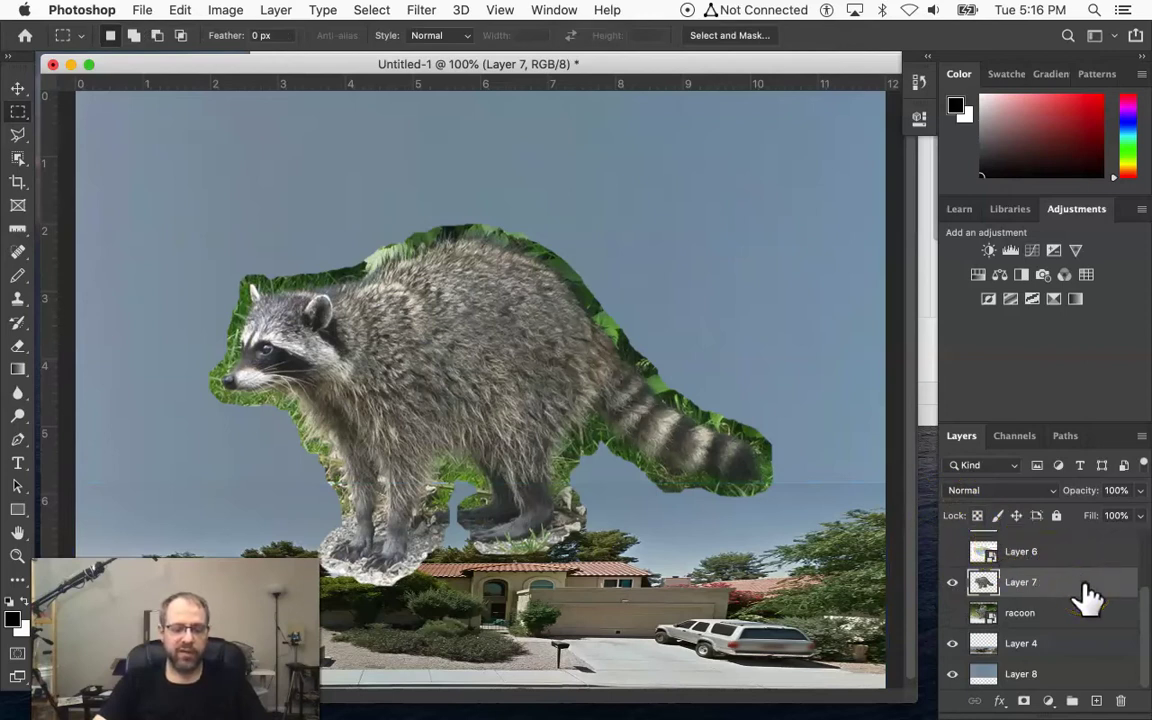
pyautogui.hotkey('ctrl', 't')
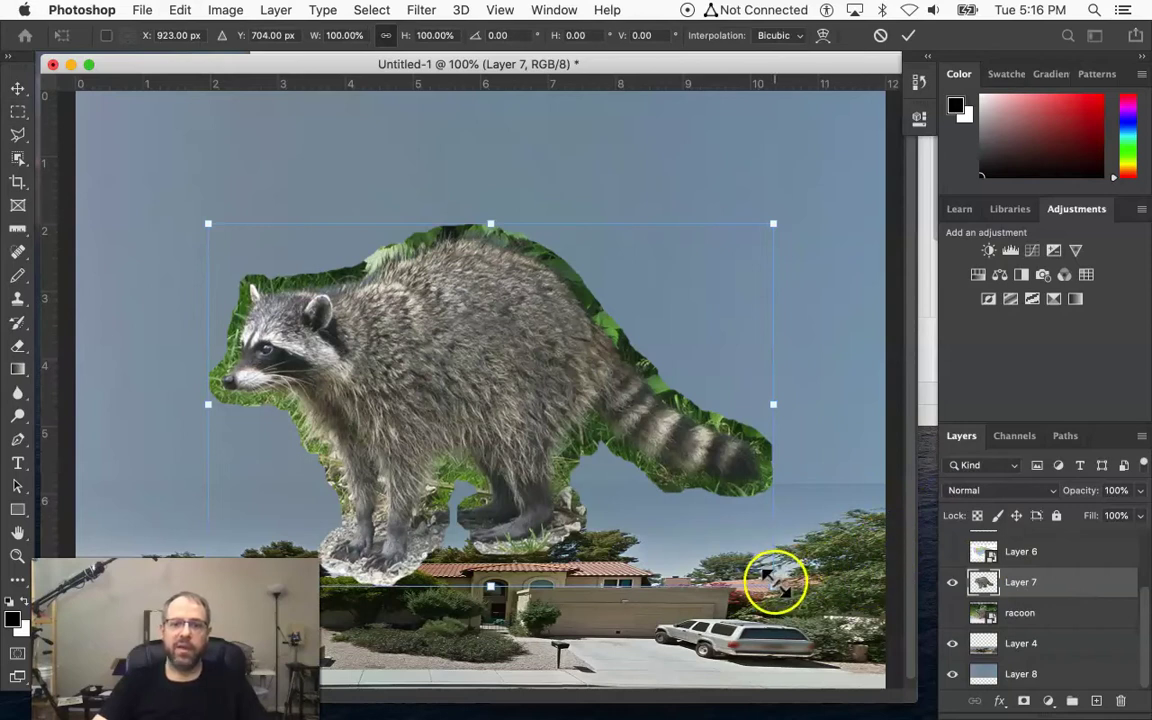
pyautogui.moveTo(775, 582); pyautogui.dragTo(625, 419)
pyautogui.moveTo(404, 342); pyautogui.dragTo(567, 283)
pyautogui.moveTo(818, 260); pyautogui.dragTo(749, 266)
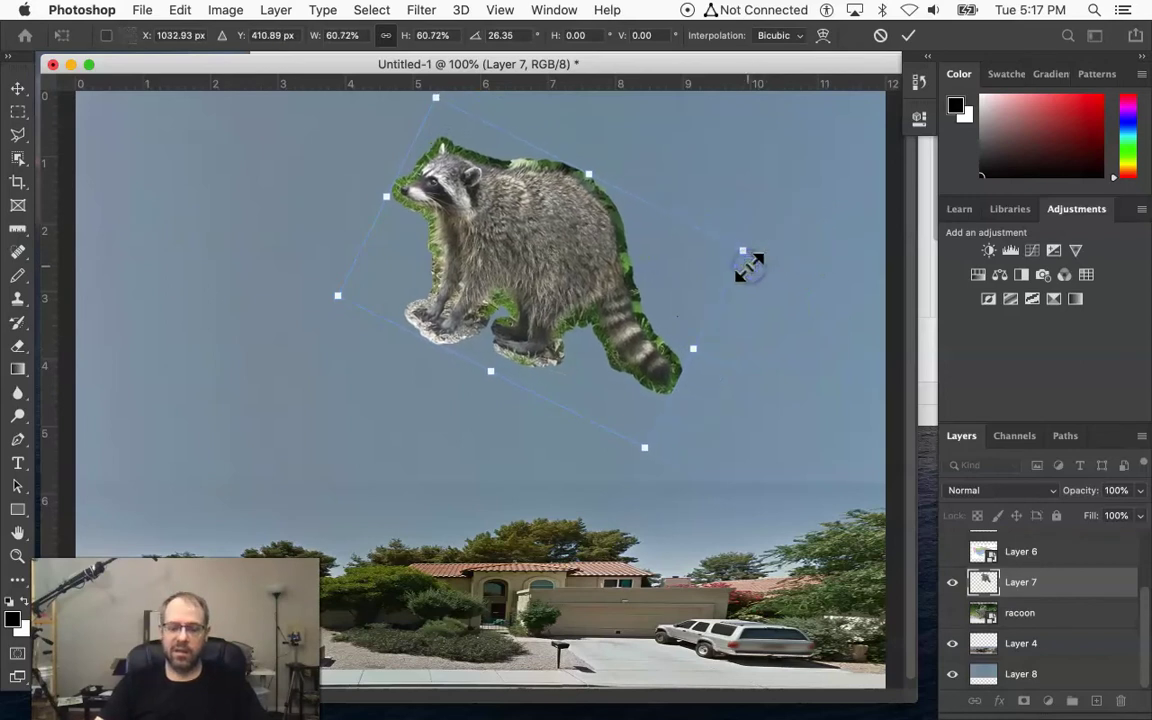
pyautogui.press('Return')
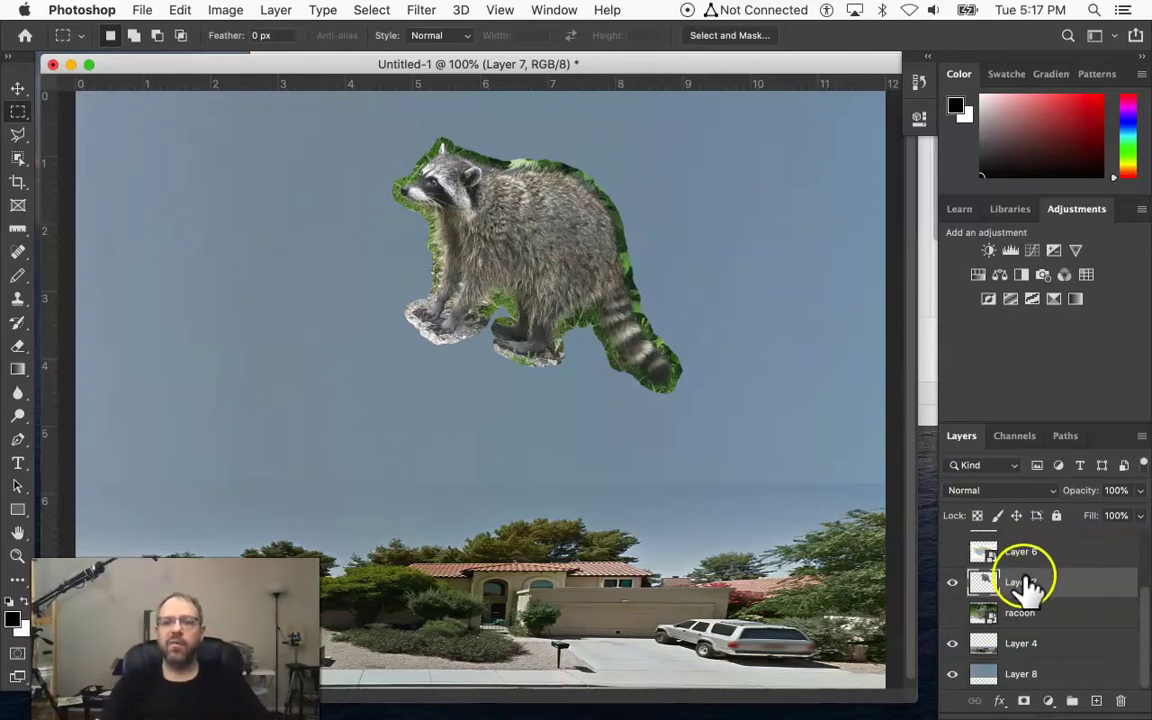
# Step: Duplicate the raccoon layer as a backup, hide the duplicate, and move it beneath Layer 7
pyautogui.moveTo(1028, 590); pyautogui.dragTo(1097, 701)
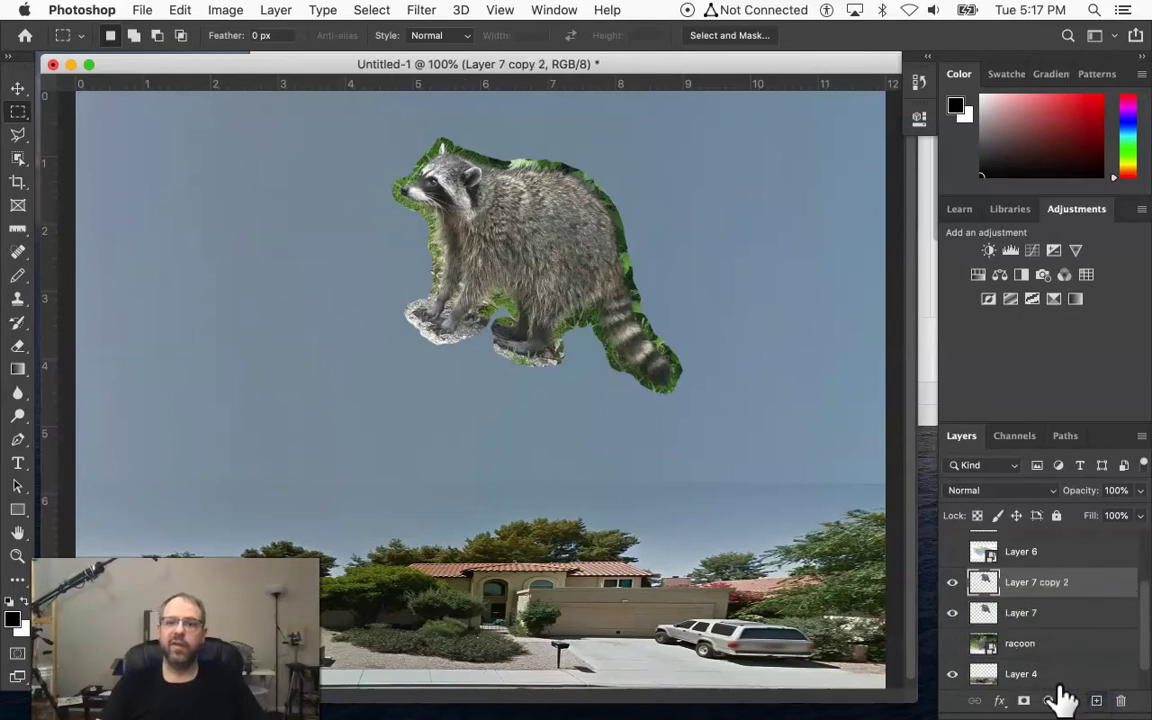
pyautogui.click(952, 582)
pyautogui.click(952, 612)
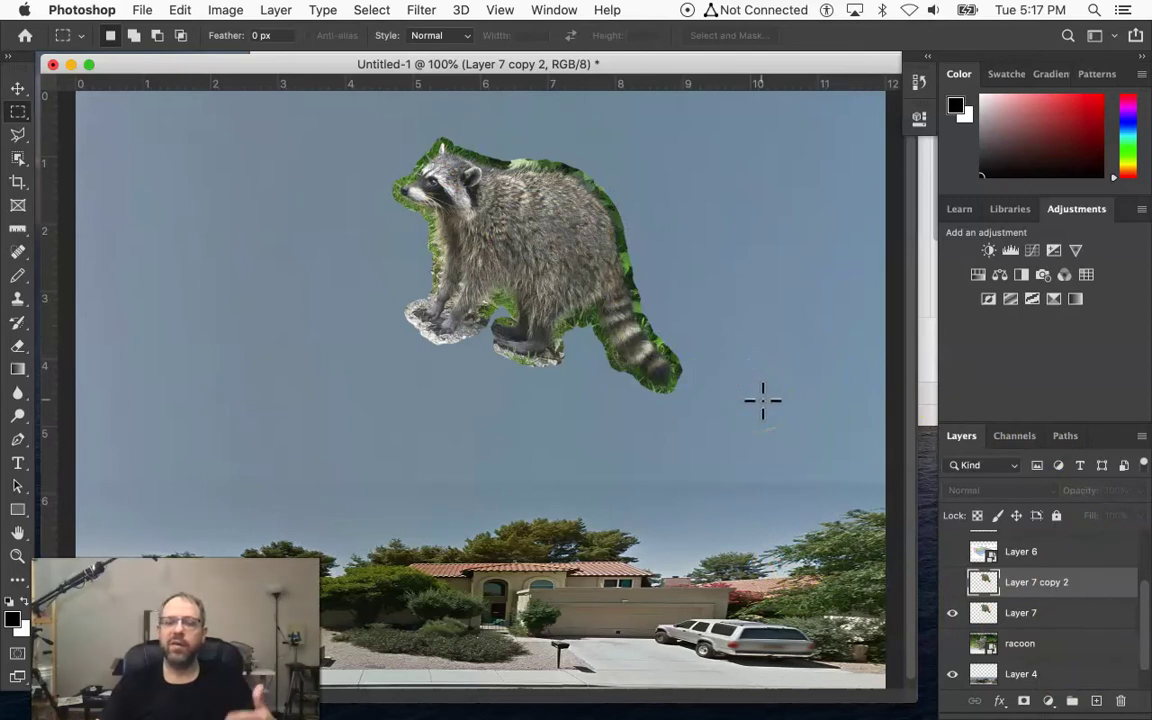
pyautogui.moveTo(1050, 604)
pyautogui.mouseDown()
pyautogui.moveTo(1050, 622)
pyautogui.moveTo(1036, 617)
pyautogui.mouseUp()
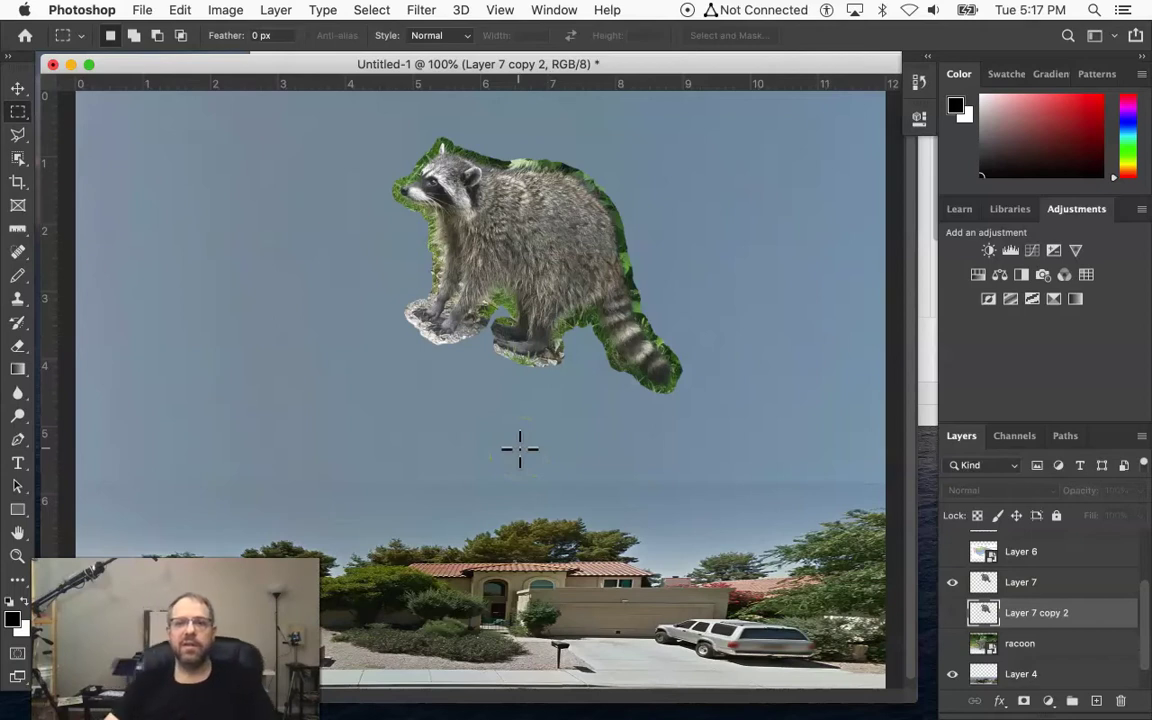
pyautogui.moveTo(946, 674)
pyautogui.mouseDown()
pyautogui.moveTo(946, 617)
pyautogui.moveTo(892, 622)
pyautogui.mouseUp()
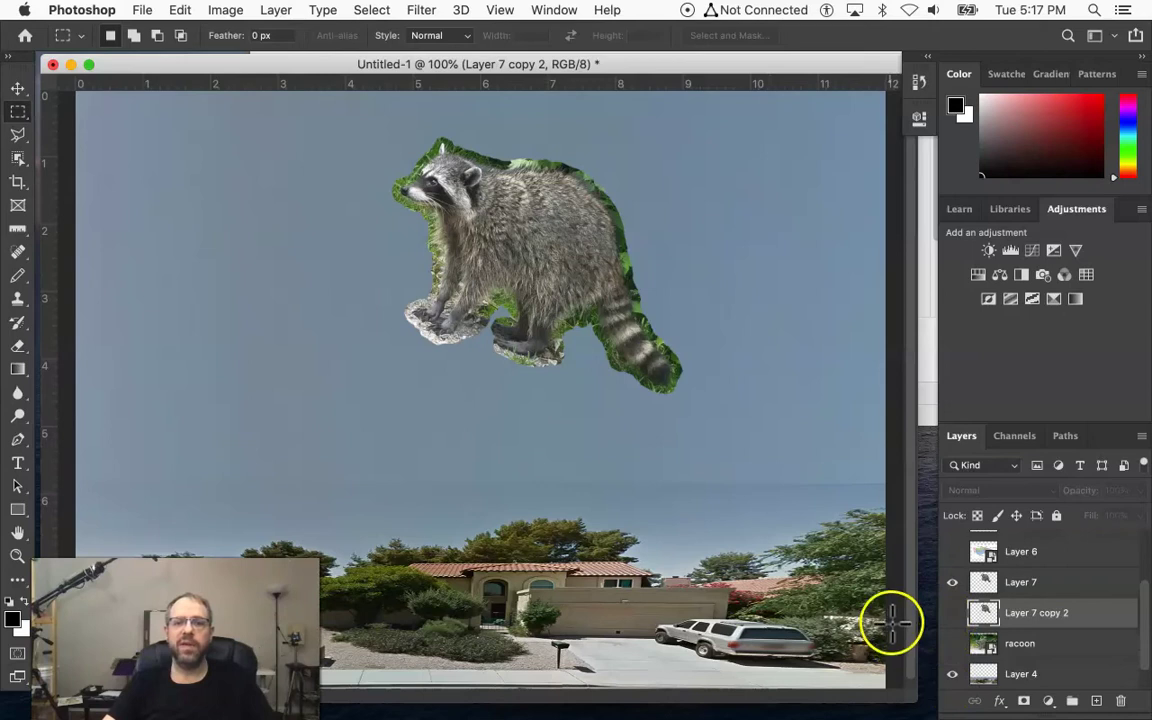
# Step: Show the pineapple on Layer 1, shift it about 0.5 in right, and stand the raccoon on it with Layer 7 topmost
pyautogui.scroll(3, 1070, 630)
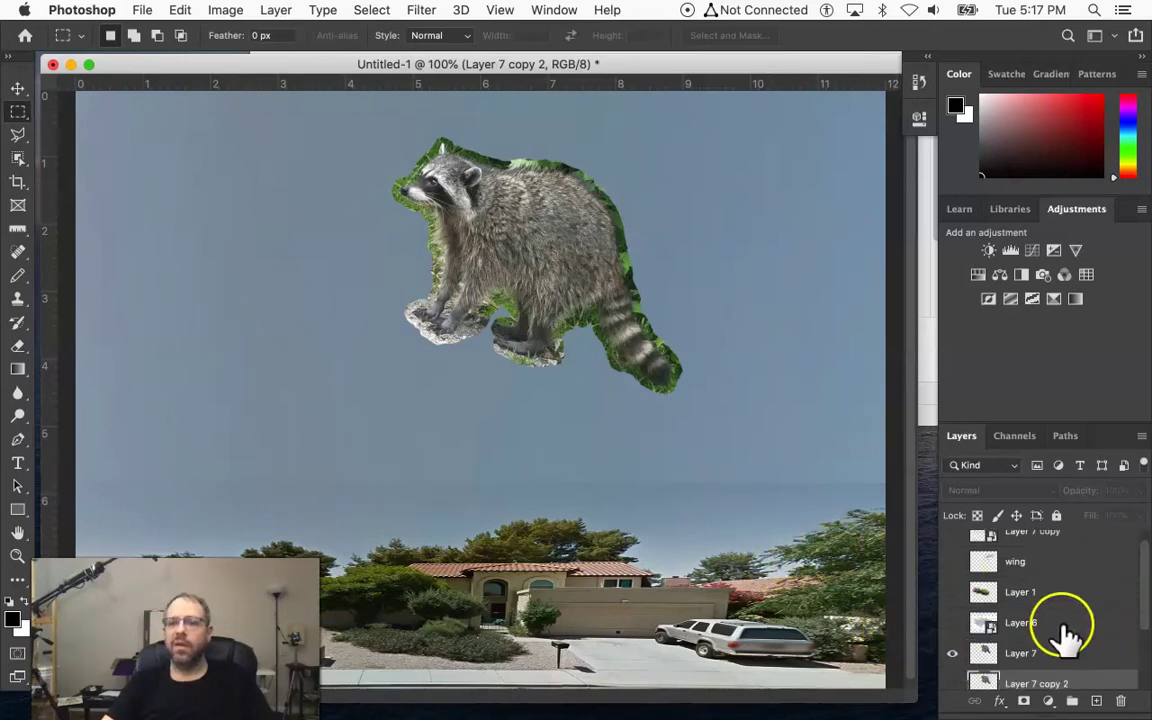
pyautogui.click(952, 594)
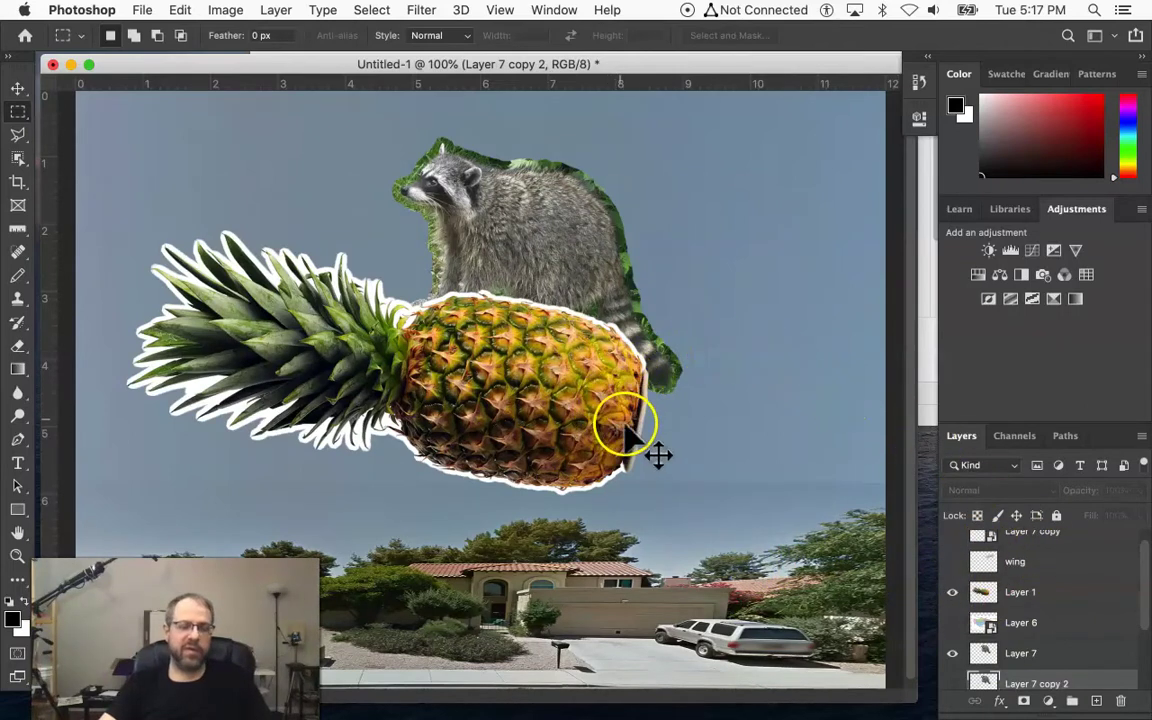
pyautogui.moveTo(573, 393); pyautogui.dragTo(607, 383)
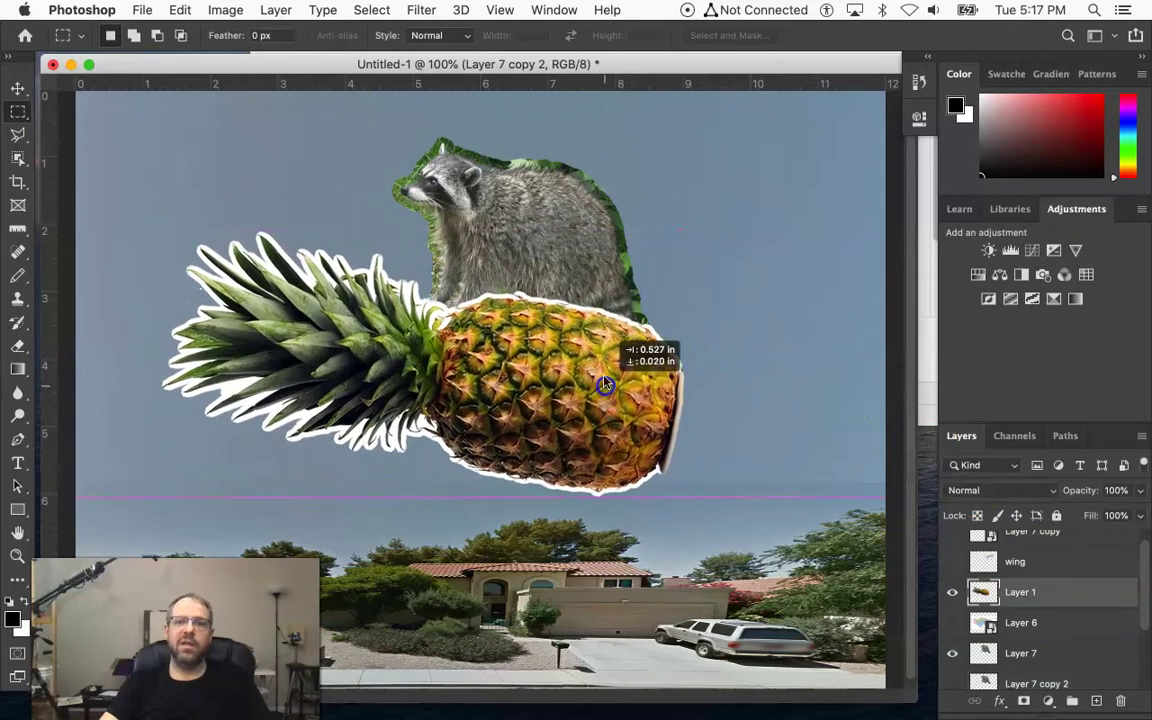
pyautogui.moveTo(553, 262); pyautogui.dragTo(647, 263)
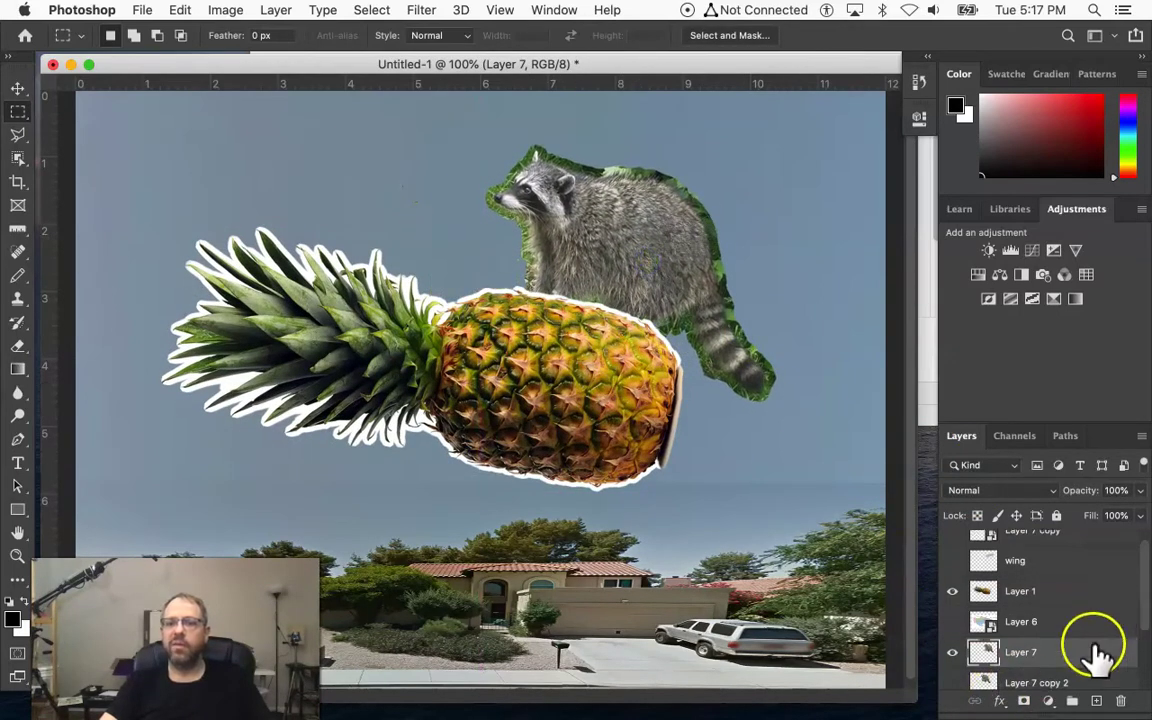
pyautogui.moveTo(1057, 653); pyautogui.dragTo(1044, 536)
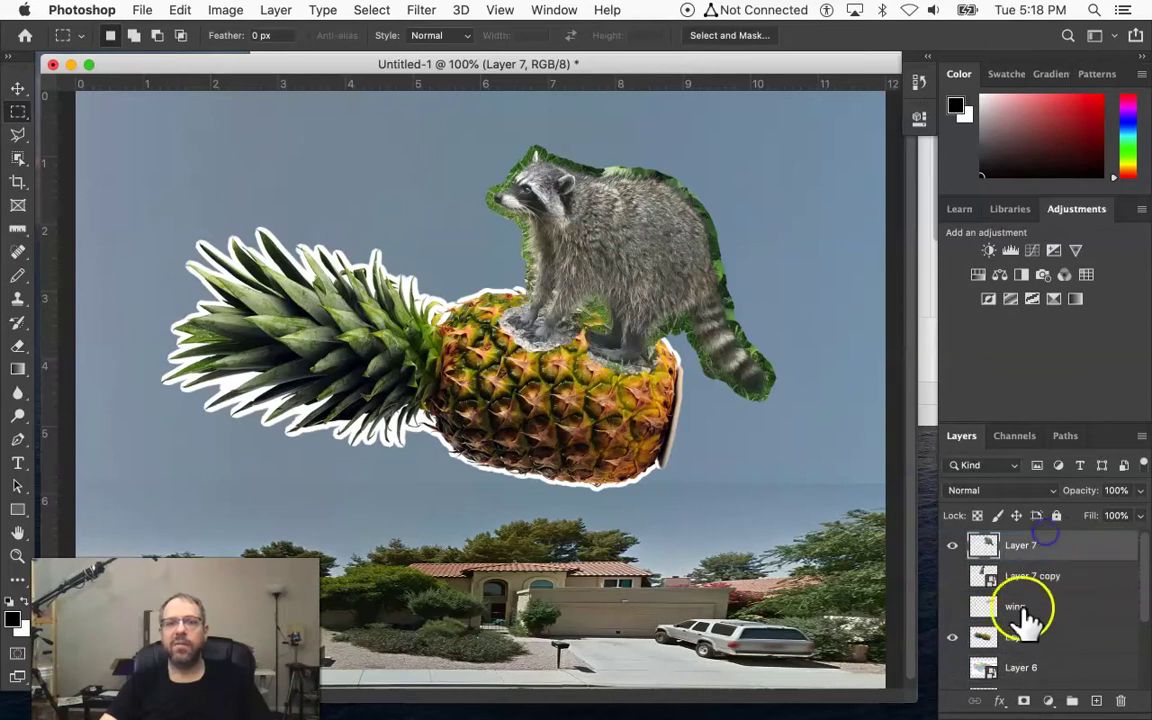
# Step: Show the motorbike cutout on Layer 7 copy and move it down over the pineapple in front of the raccoon
pyautogui.click(950, 577)
pyautogui.click(962, 576)
pyautogui.moveTo(442, 222); pyautogui.dragTo(457, 318)
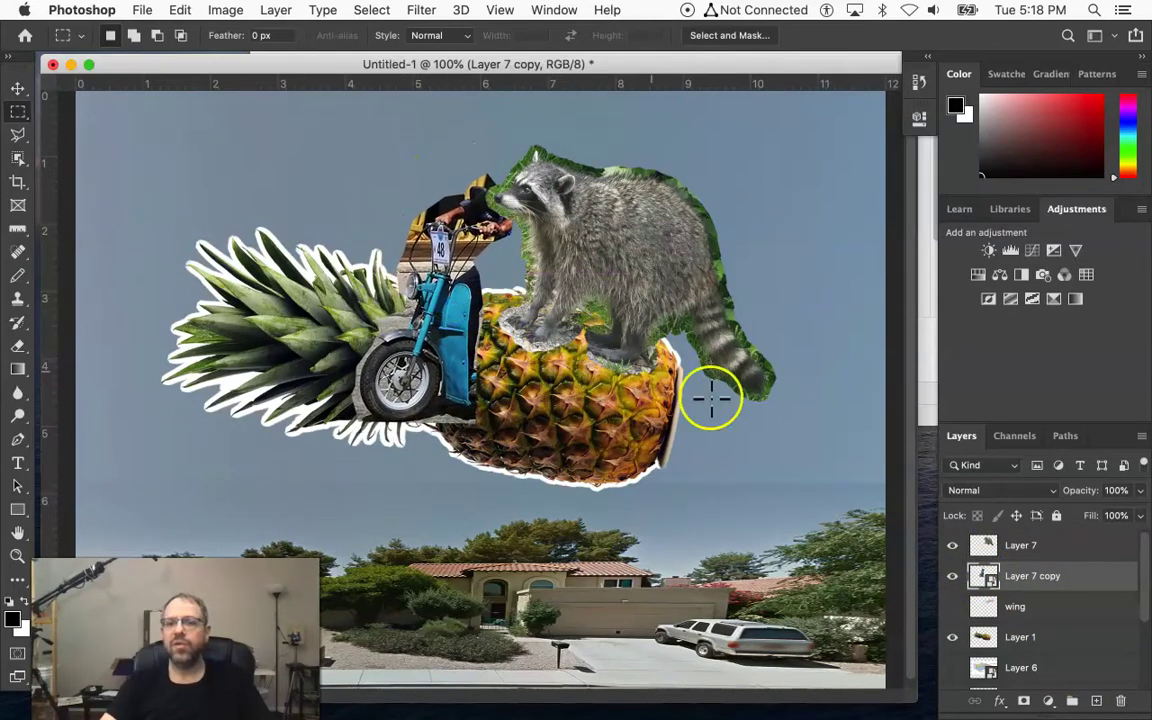
# Step: Show the wing, place it over the rear of the pineapple, and move its layer to the top of the stack
pyautogui.scroll(-1, 1010, 591)
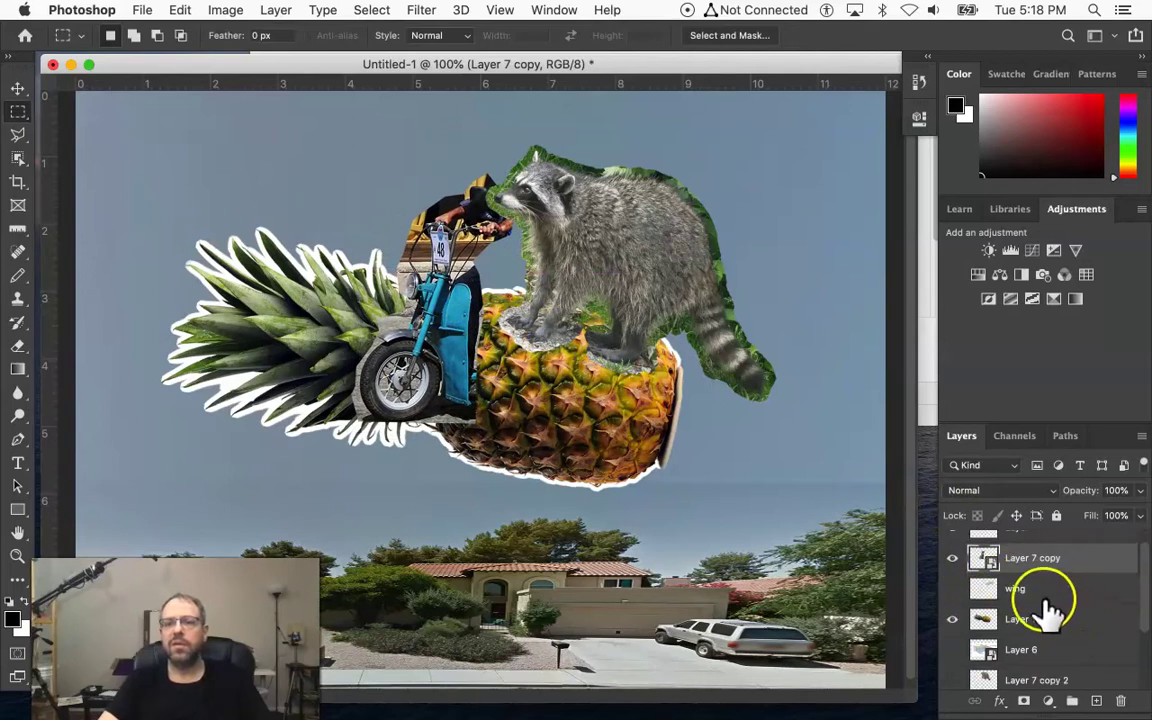
pyautogui.click(952, 589)
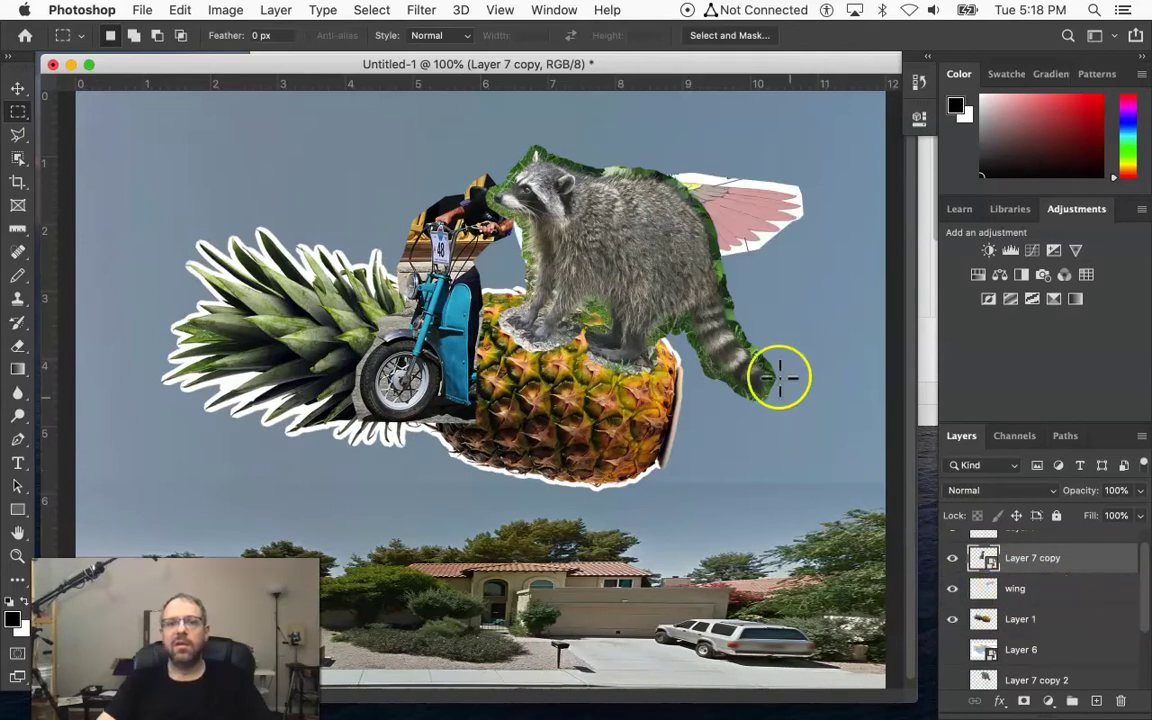
pyautogui.moveTo(741, 213); pyautogui.dragTo(769, 374)
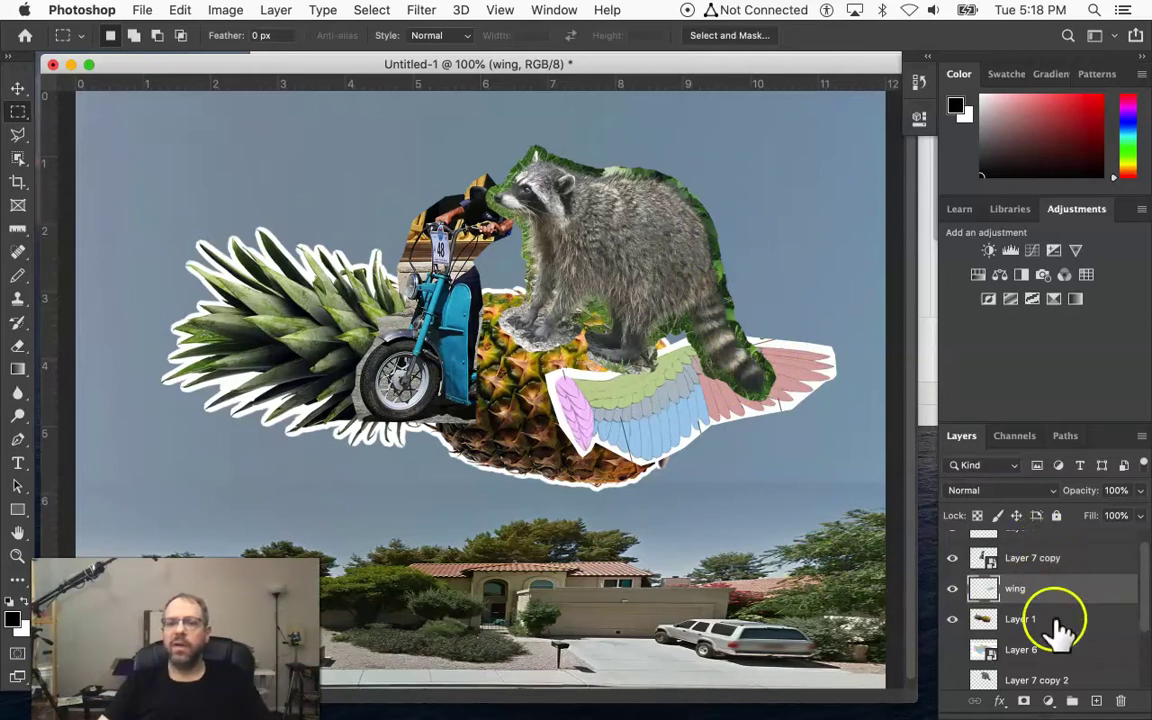
pyautogui.moveTo(1041, 599); pyautogui.dragTo(1040, 542)
pyautogui.click(1043, 569)
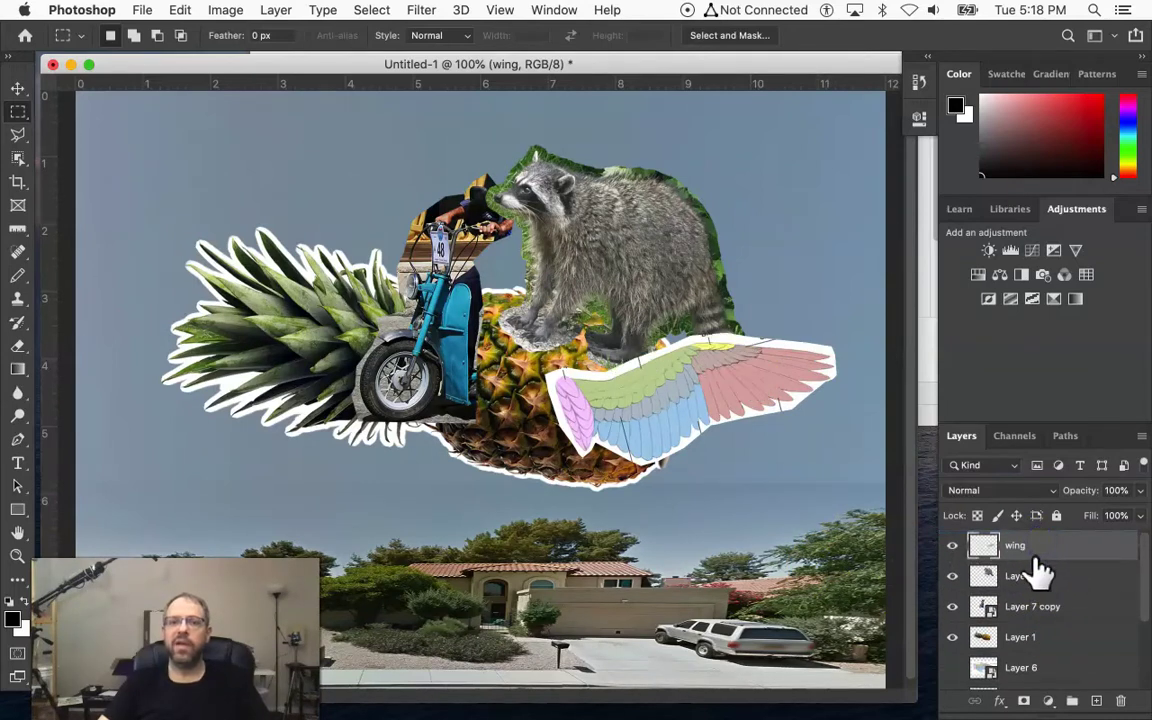
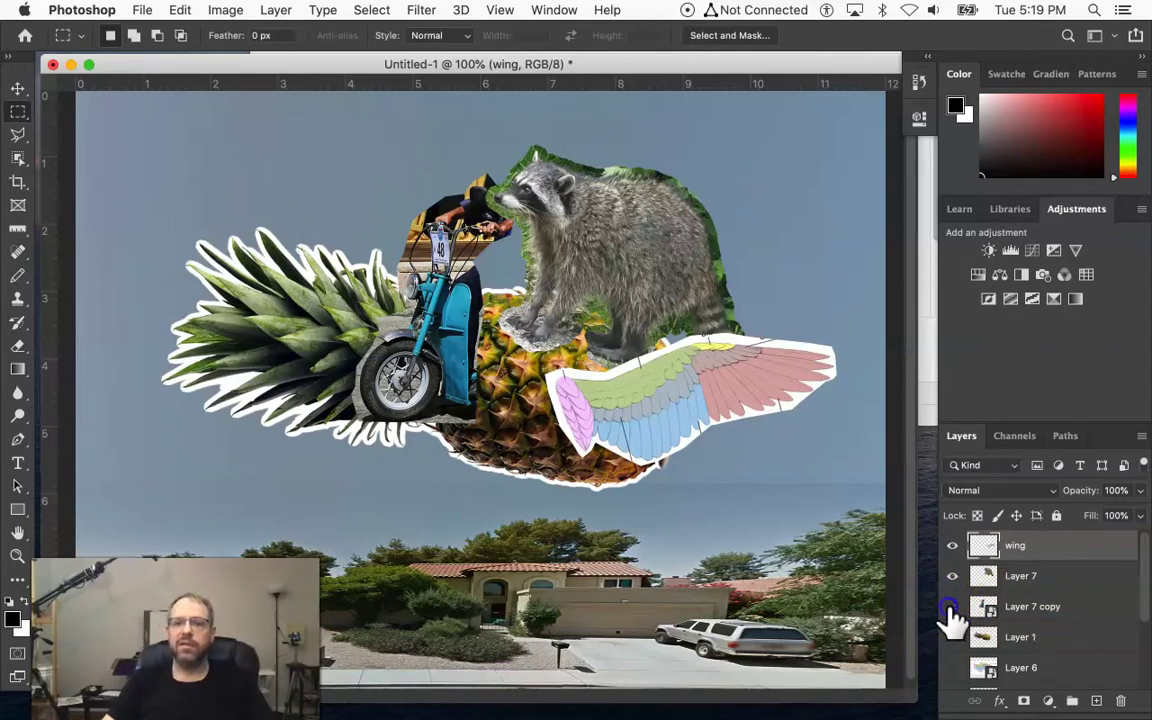
# Step: Hide the motorbike, raccoon and wing layers so the pineapple stands alone above the house
pyautogui.click(952, 606)
pyautogui.click(952, 576)
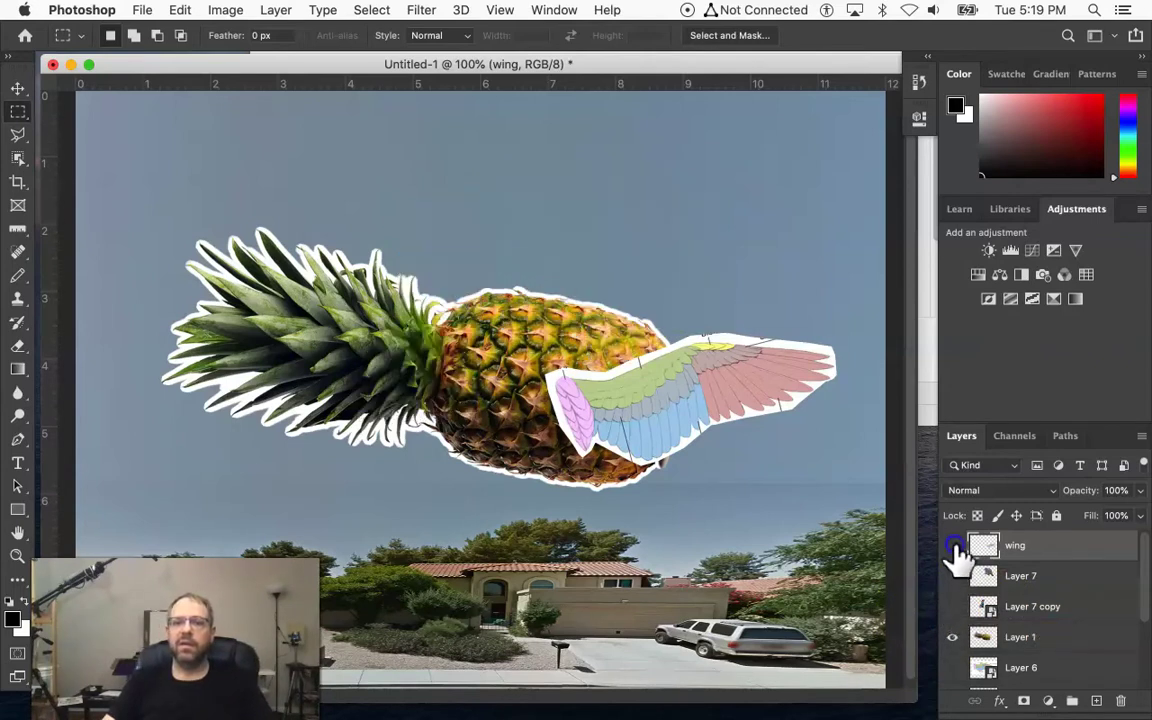
pyautogui.click(953, 546)
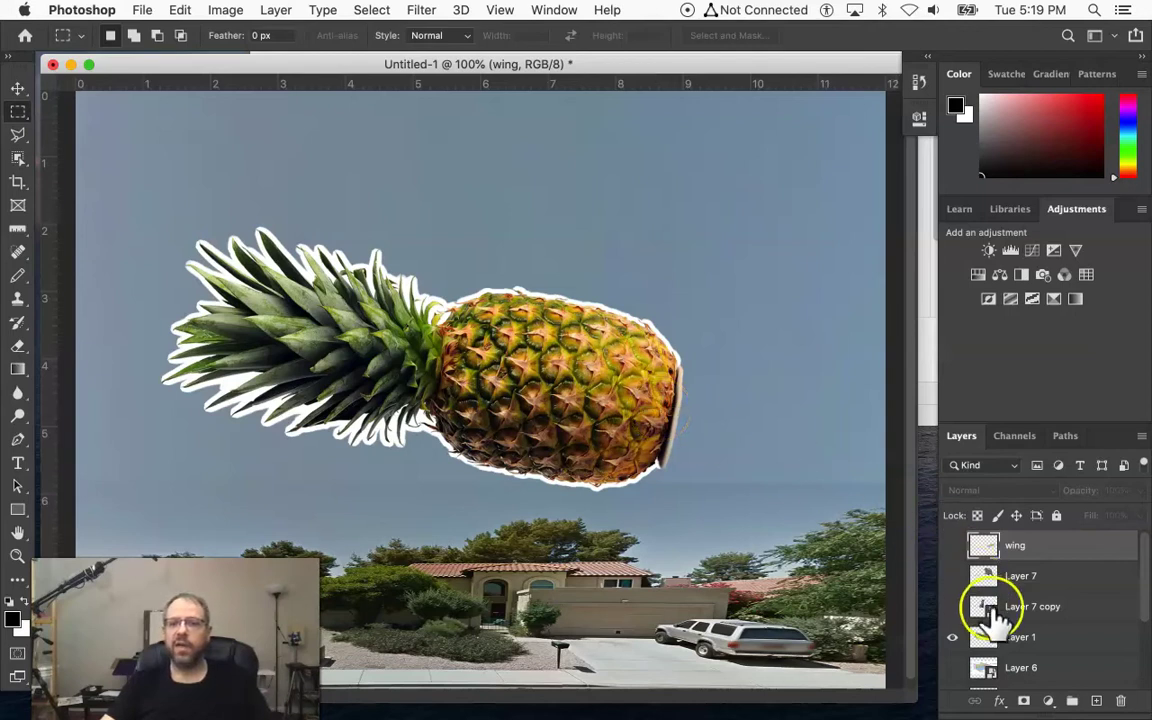
# Step: Scale the pineapple on Layer 1 down proportionally to about 88.84%
pyautogui.click(1058, 637)
pyautogui.moveTo(1005, 637); pyautogui.dragTo(1095, 622)
pyautogui.press('super+t')
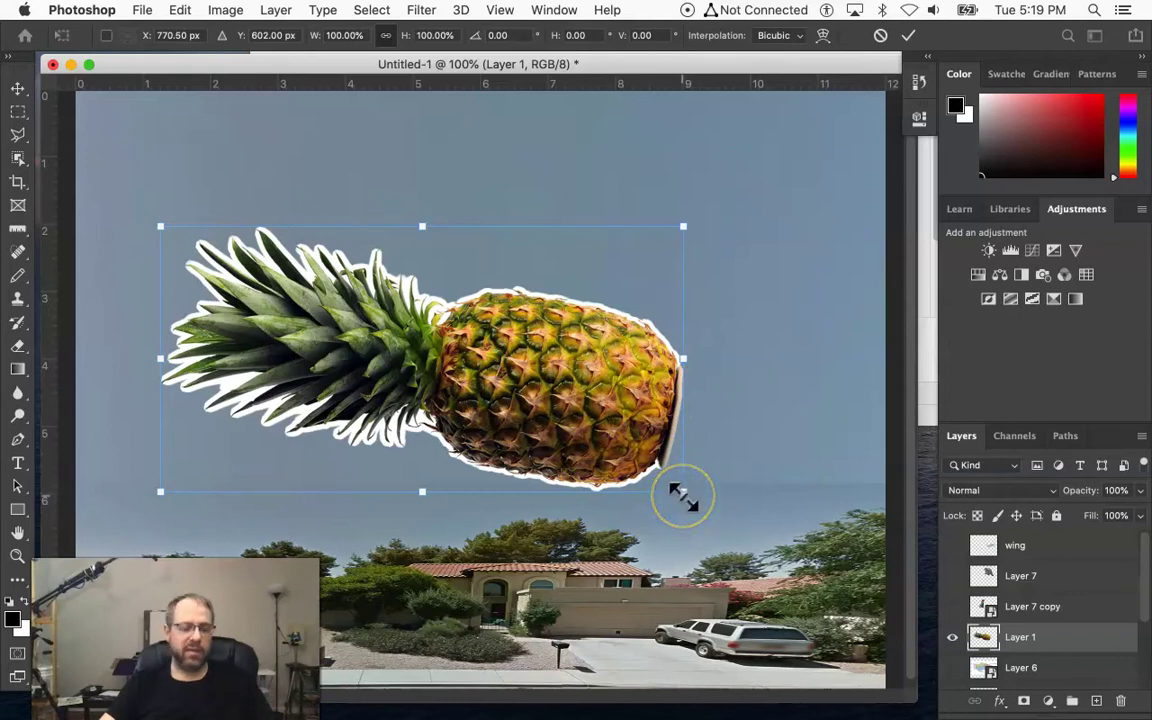
pyautogui.moveTo(684, 497); pyautogui.dragTo(632, 451)
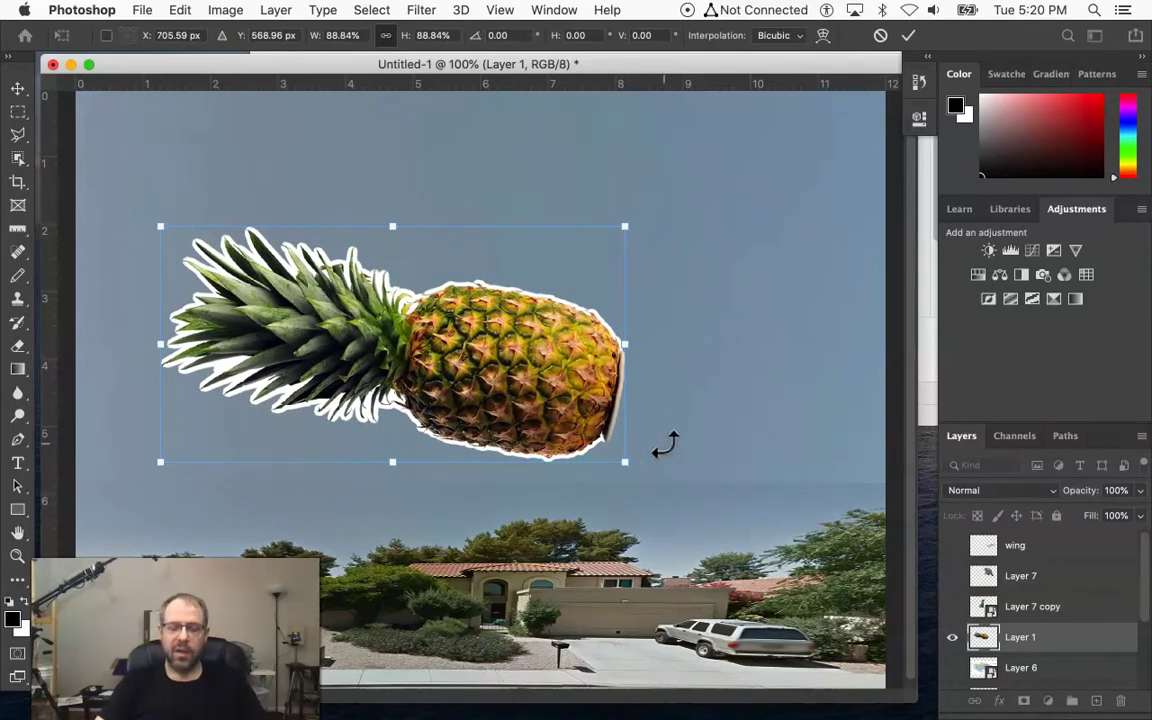
pyautogui.press('Return')
pyautogui.press('m')
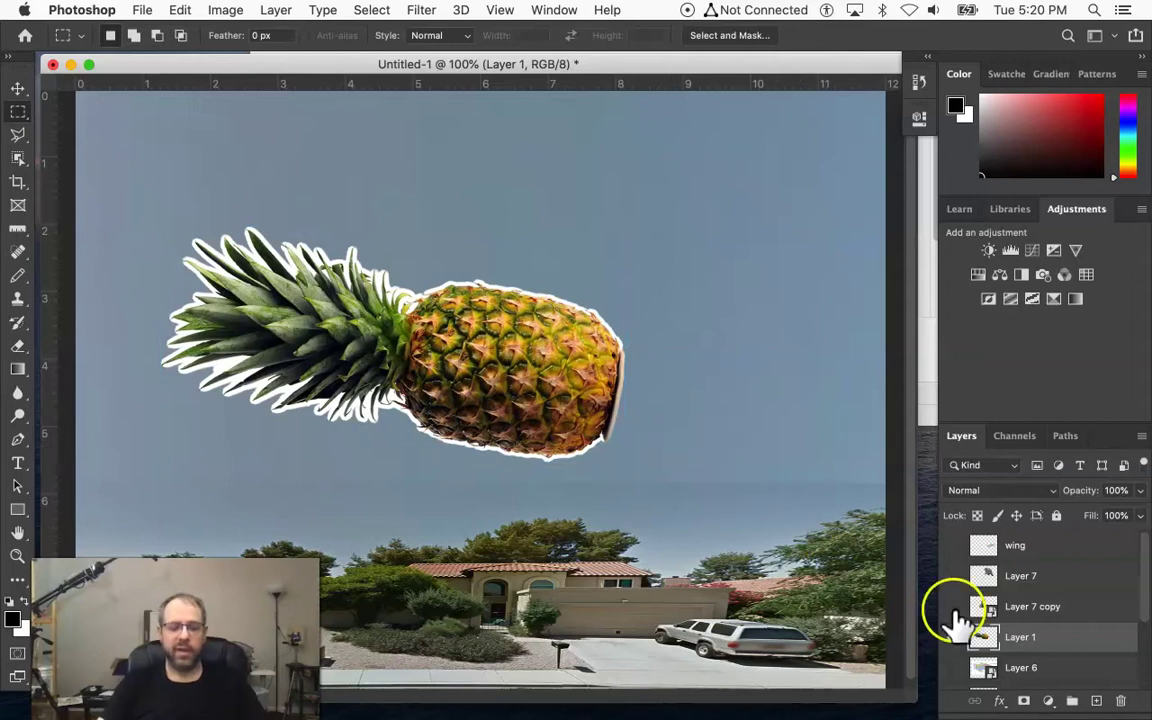
# Step: Warp the pineapple with Bicubic interpolation, bending its leafy crown downward and arching the fruit's body upward
pyautogui.press('super+t')
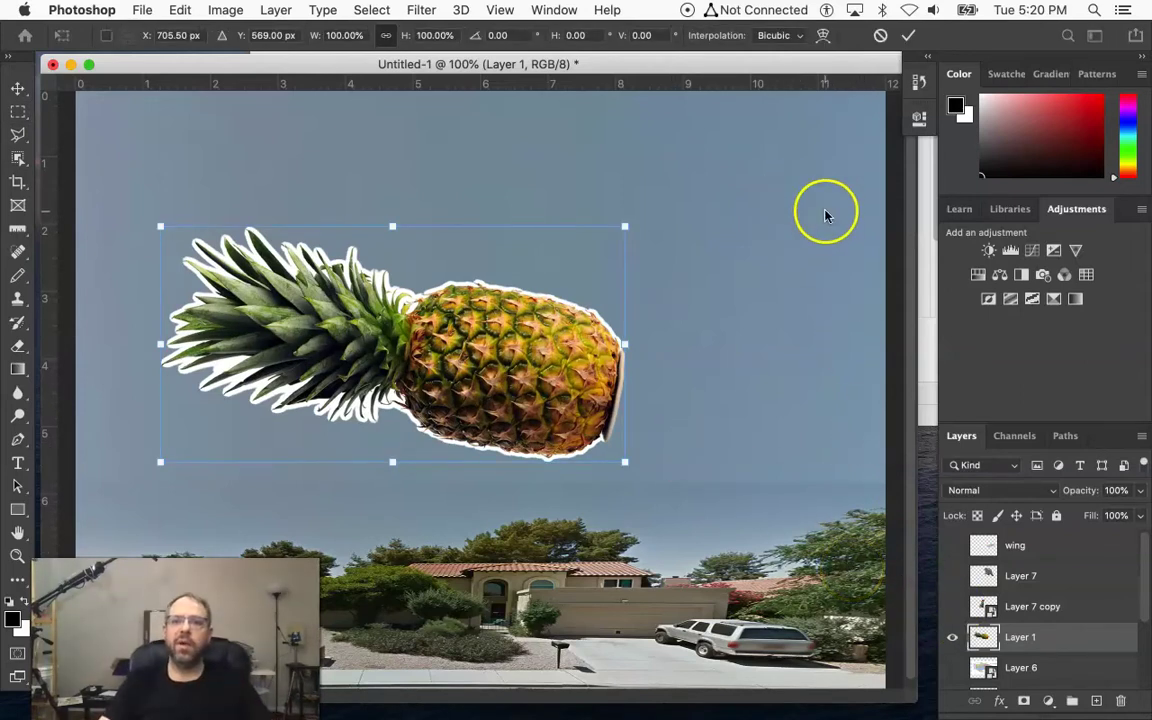
pyautogui.click(799, 38)
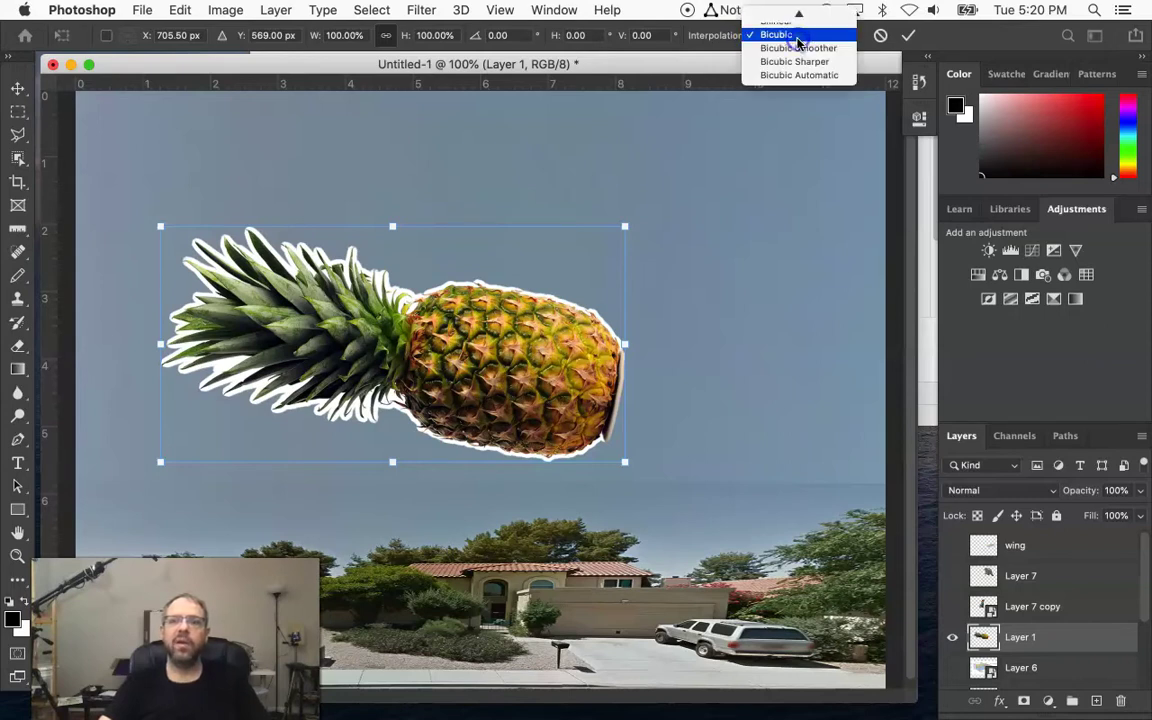
pyautogui.click(795, 36)
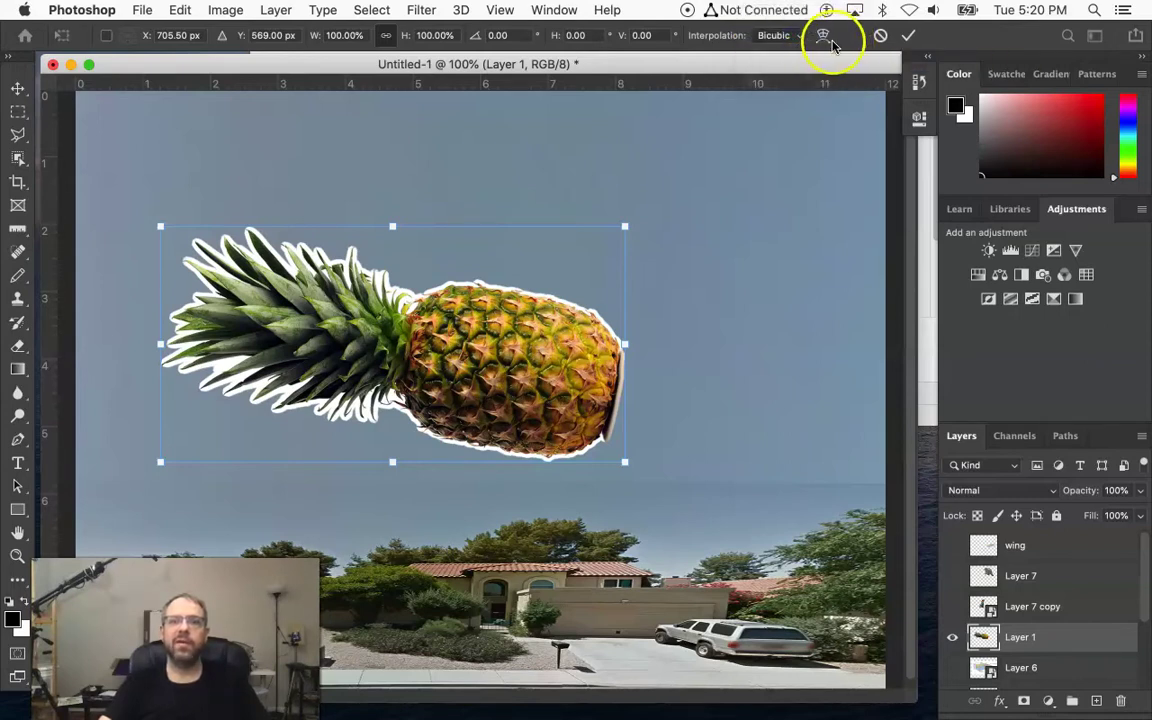
pyautogui.click(822, 38)
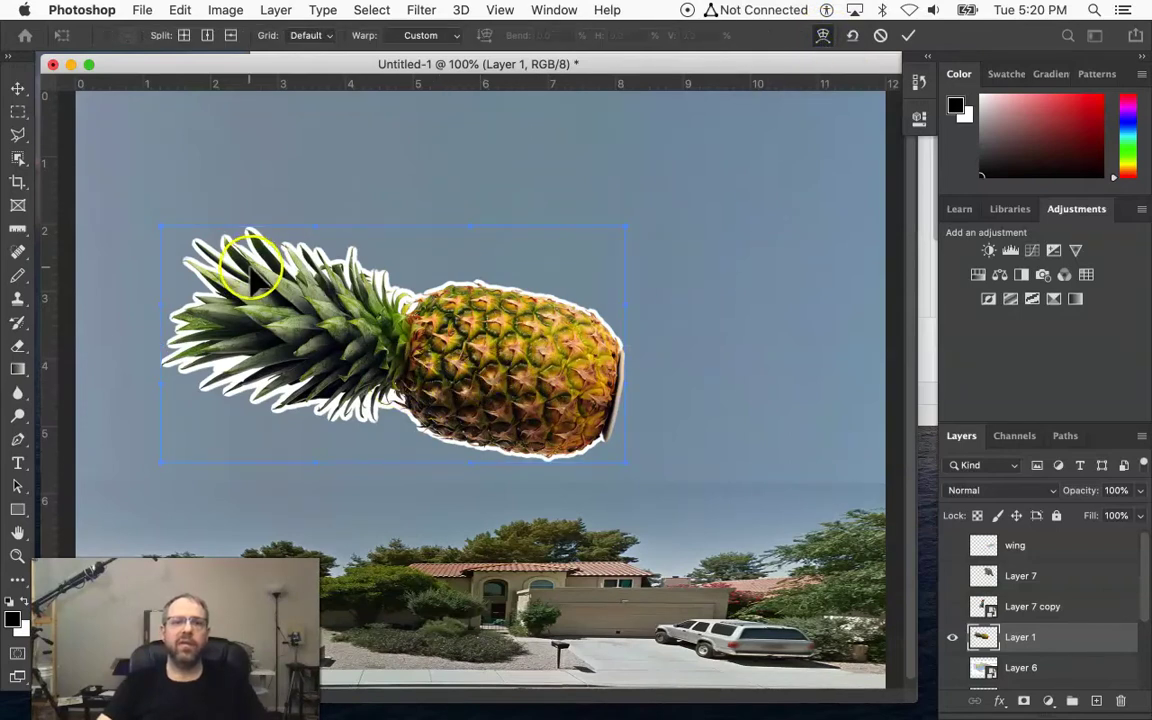
pyautogui.moveTo(203, 375)
pyautogui.mouseDown()
pyautogui.moveTo(196, 340)
pyautogui.moveTo(197, 387)
pyautogui.mouseUp()
pyautogui.moveTo(437, 347); pyautogui.dragTo(437, 399)
pyautogui.moveTo(193, 392); pyautogui.dragTo(220, 281)
pyautogui.moveTo(482, 296); pyautogui.dragTo(470, 275)
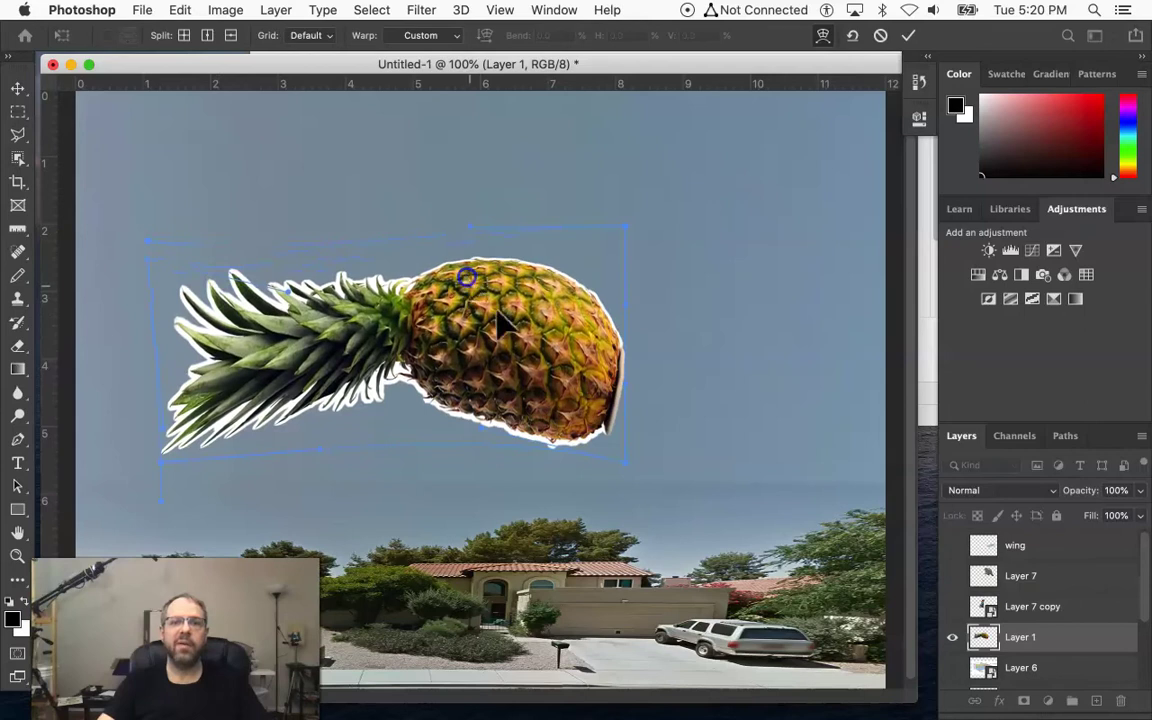
pyautogui.moveTo(630, 440); pyautogui.dragTo(476, 424)
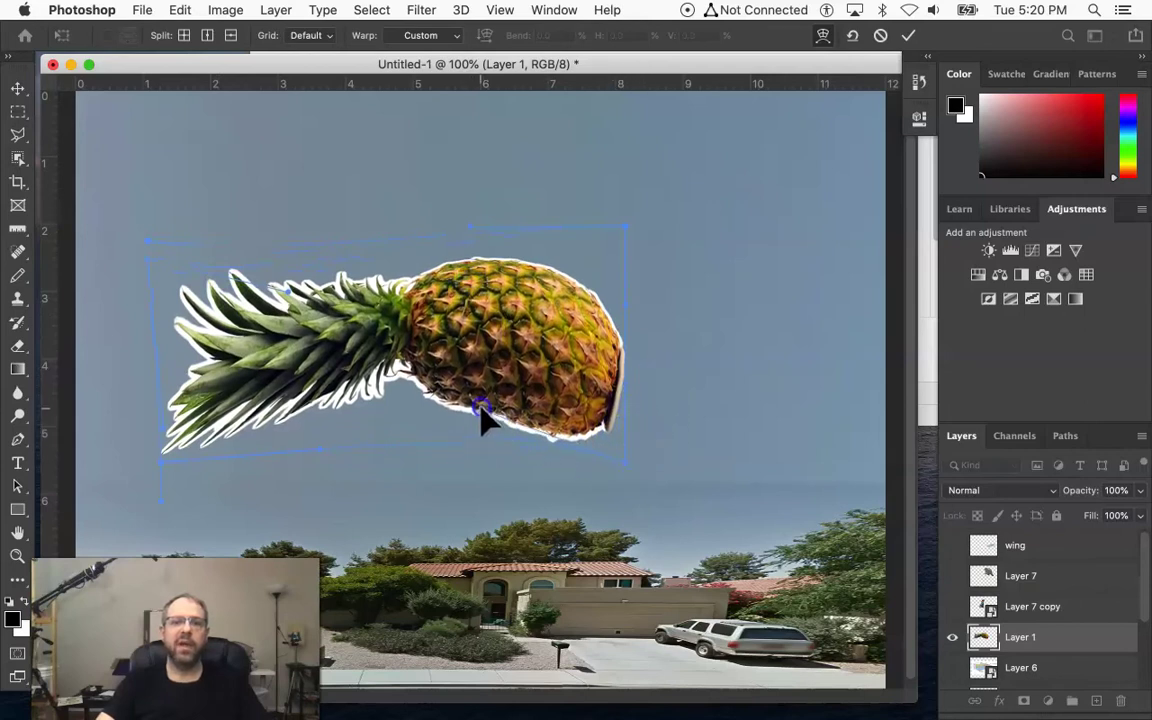
pyautogui.moveTo(203, 429); pyautogui.dragTo(175, 483)
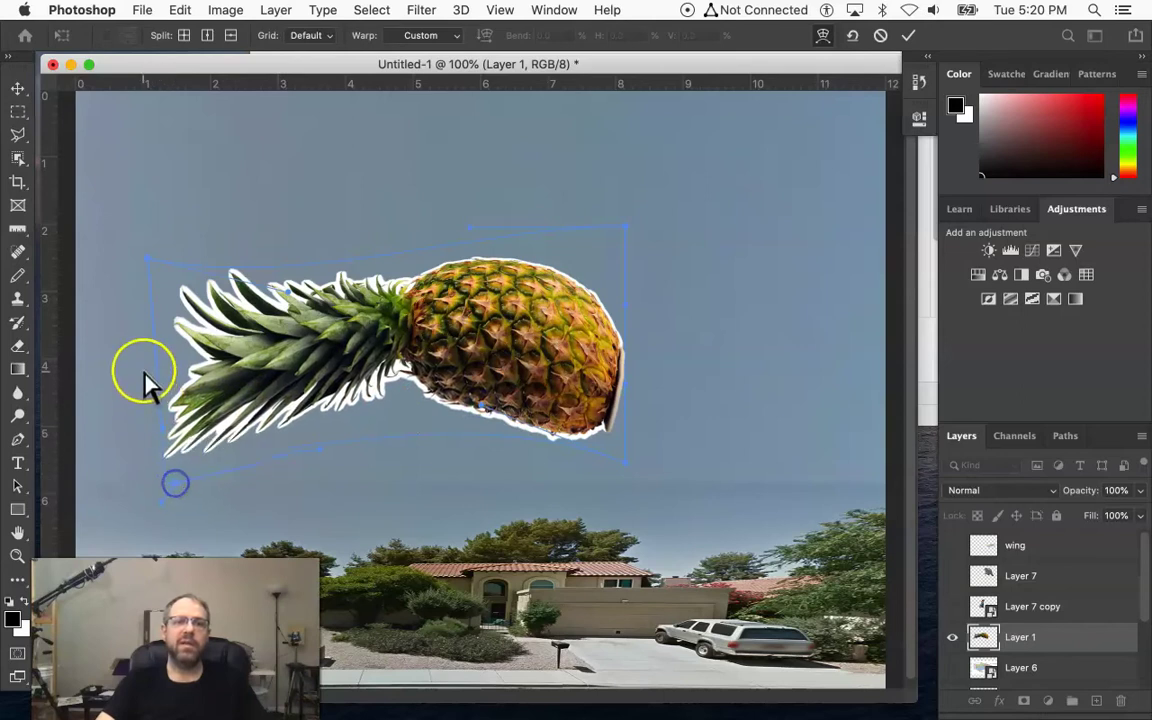
# Step: Warp the crown's outer end into a long taper, pulling its upper corner outward and down and bending its lower edge inward
pyautogui.moveTo(147, 262); pyautogui.dragTo(60, 381)
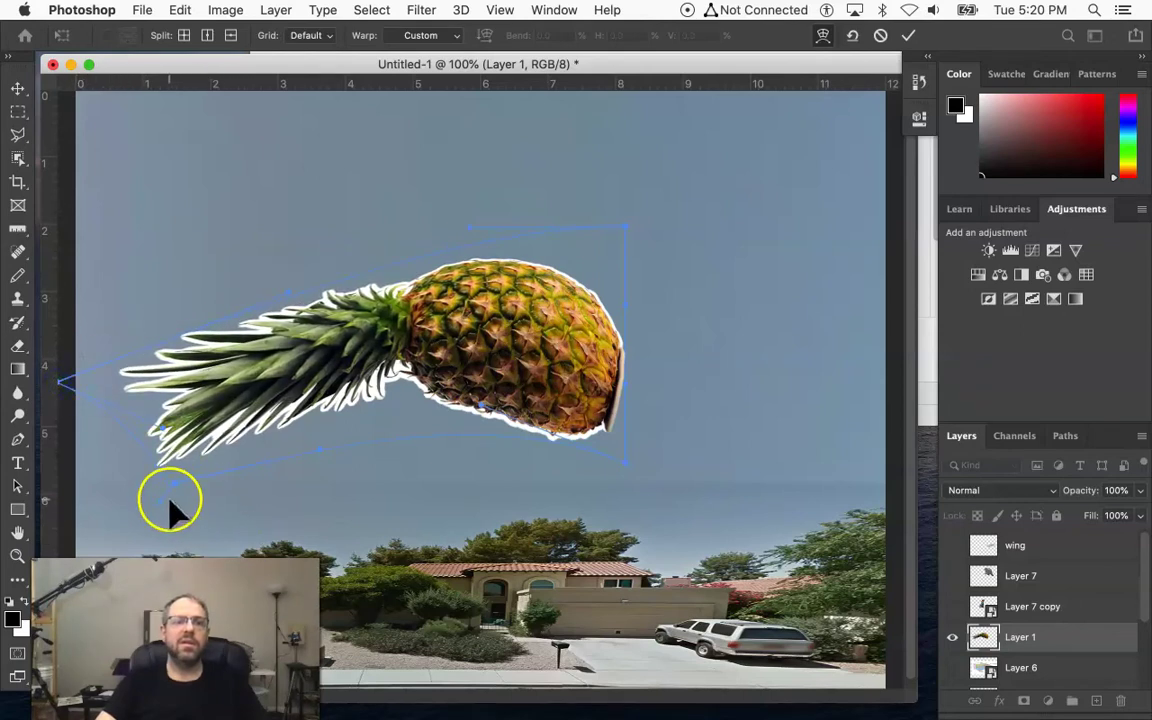
pyautogui.moveTo(170, 485); pyautogui.dragTo(266, 479)
pyautogui.click(380, 404)
pyautogui.moveTo(462, 350)
pyautogui.mouseDown()
pyautogui.moveTo(489, 329)
pyautogui.moveTo(472, 338)
pyautogui.mouseUp()
pyautogui.click(557, 327)
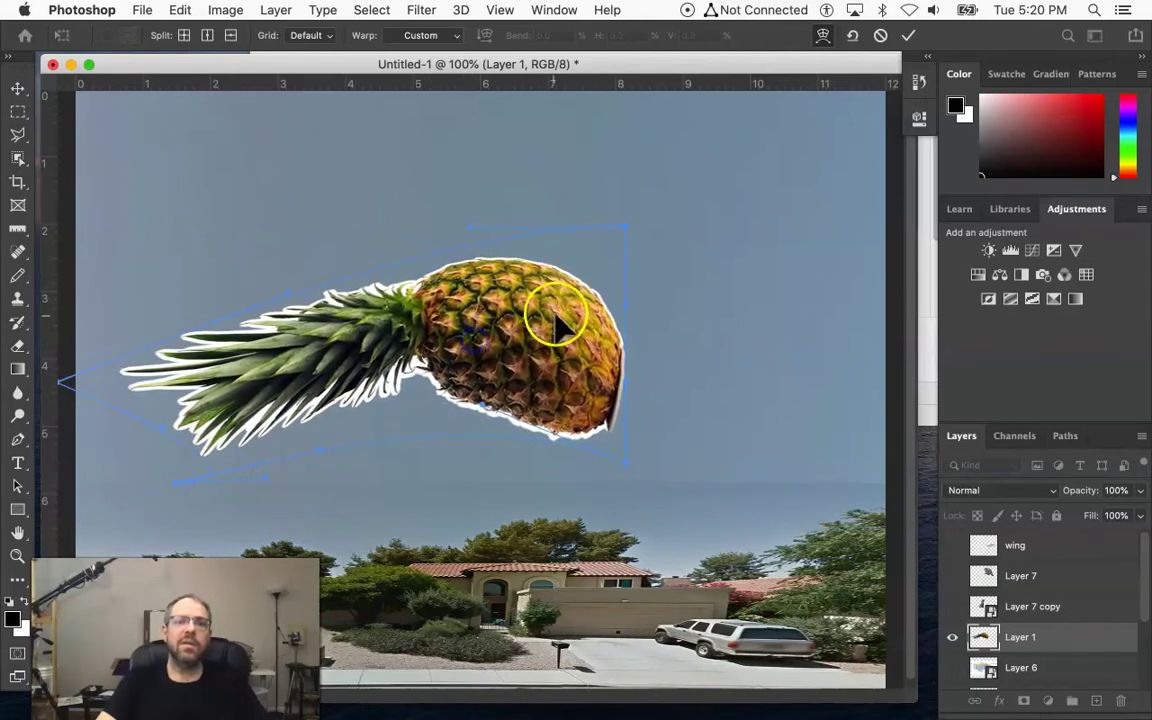
# Step: Warp the pineapple's base end into a slant, shifting its upper corner slightly down and pulling its lower corner outward
pyautogui.moveTo(540, 257); pyautogui.dragTo(527, 267)
pyautogui.moveTo(625, 229); pyautogui.dragTo(643, 253)
pyautogui.click(650, 395)
pyautogui.click(622, 466)
pyautogui.moveTo(625, 466); pyautogui.dragTo(679, 465)
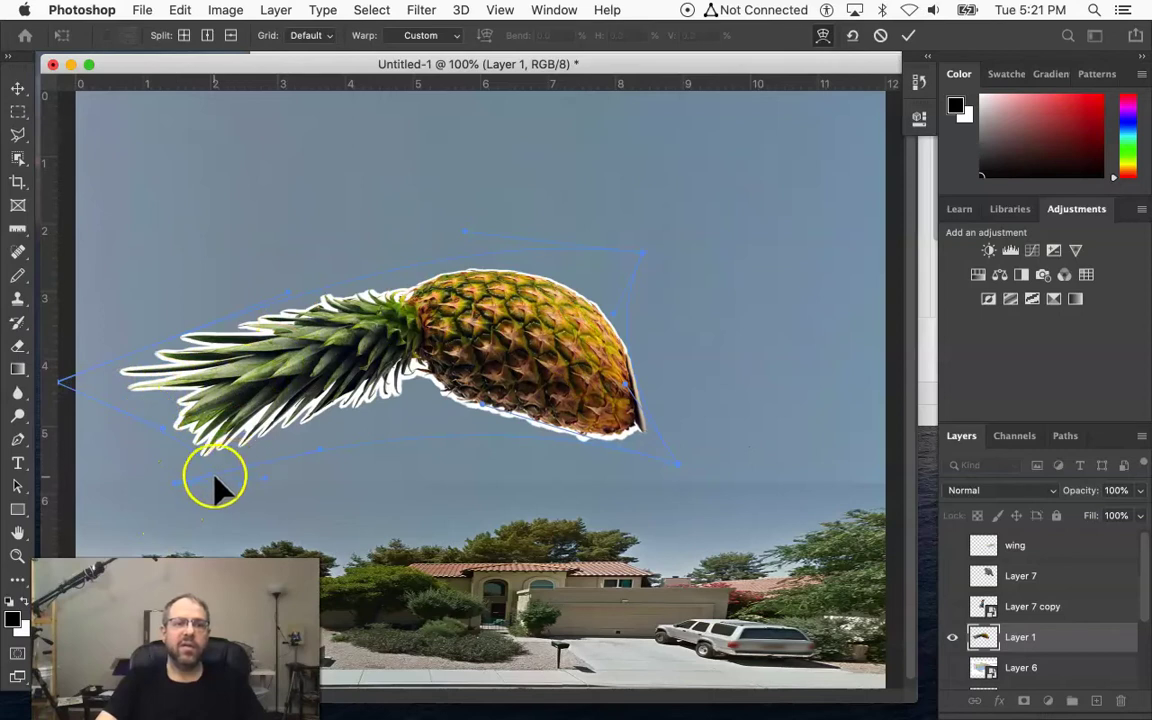
# Step: Bend the crown's lower outer corner inward and apply the warp, then move the pineapple up and to the right in the sky
pyautogui.moveTo(180, 490); pyautogui.dragTo(212, 460)
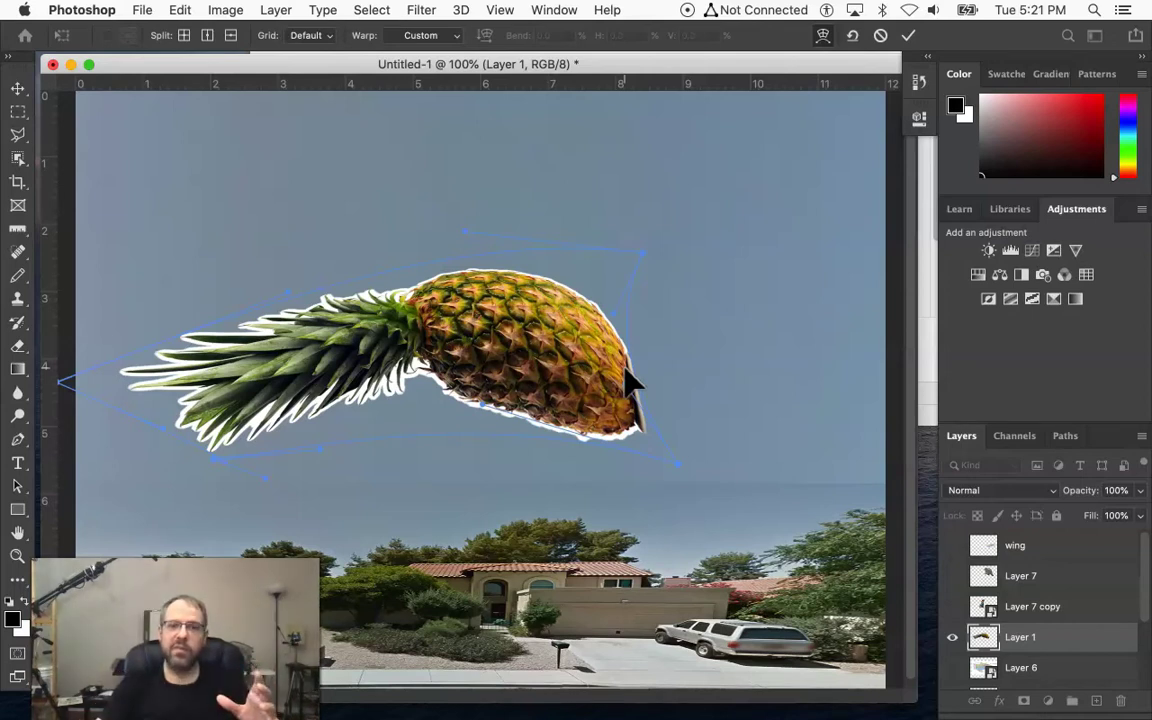
pyautogui.press('Return')
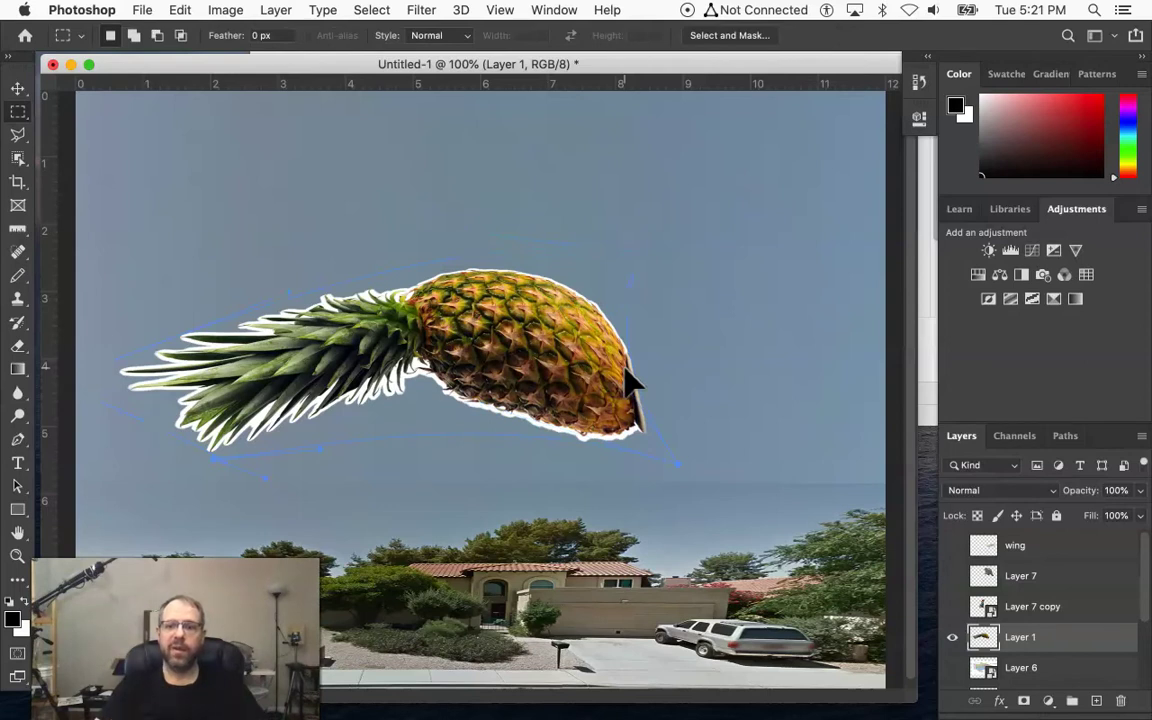
pyautogui.moveTo(543, 364); pyautogui.dragTo(624, 332)
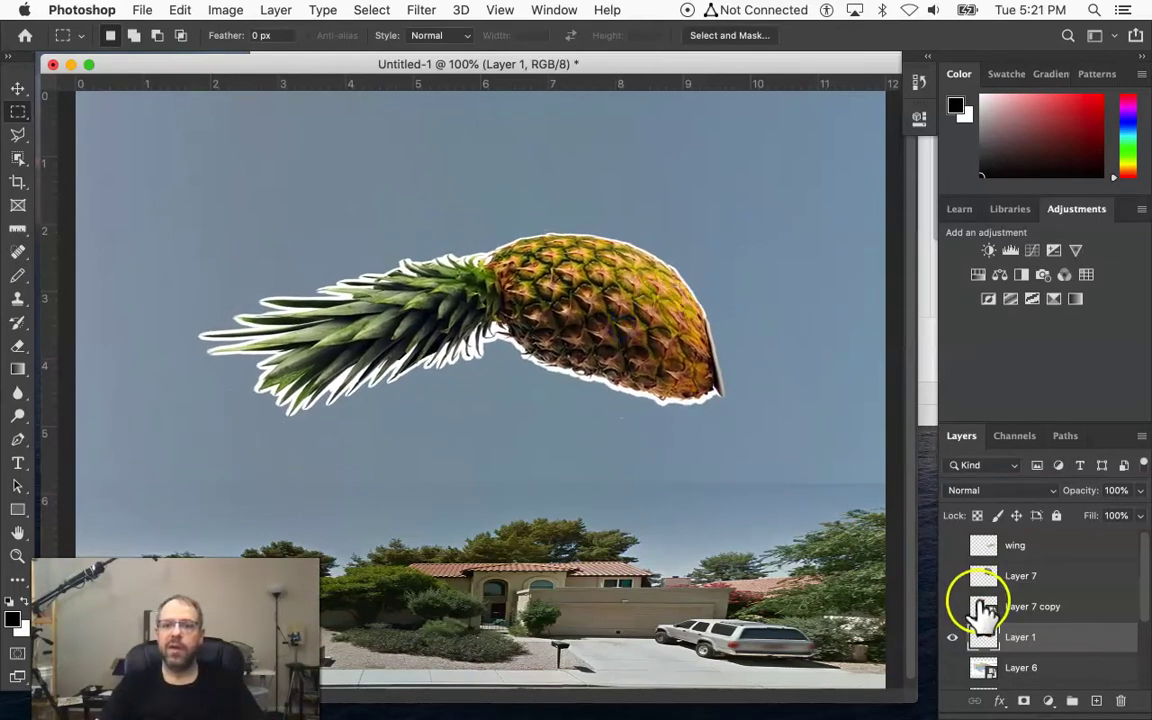
# Step: Show the raccoon on Layer 7, scale it proportionally to about 84.50%, and place it standing on the pineapple's body
pyautogui.click(953, 576)
pyautogui.moveTo(662, 302); pyautogui.dragTo(708, 255)
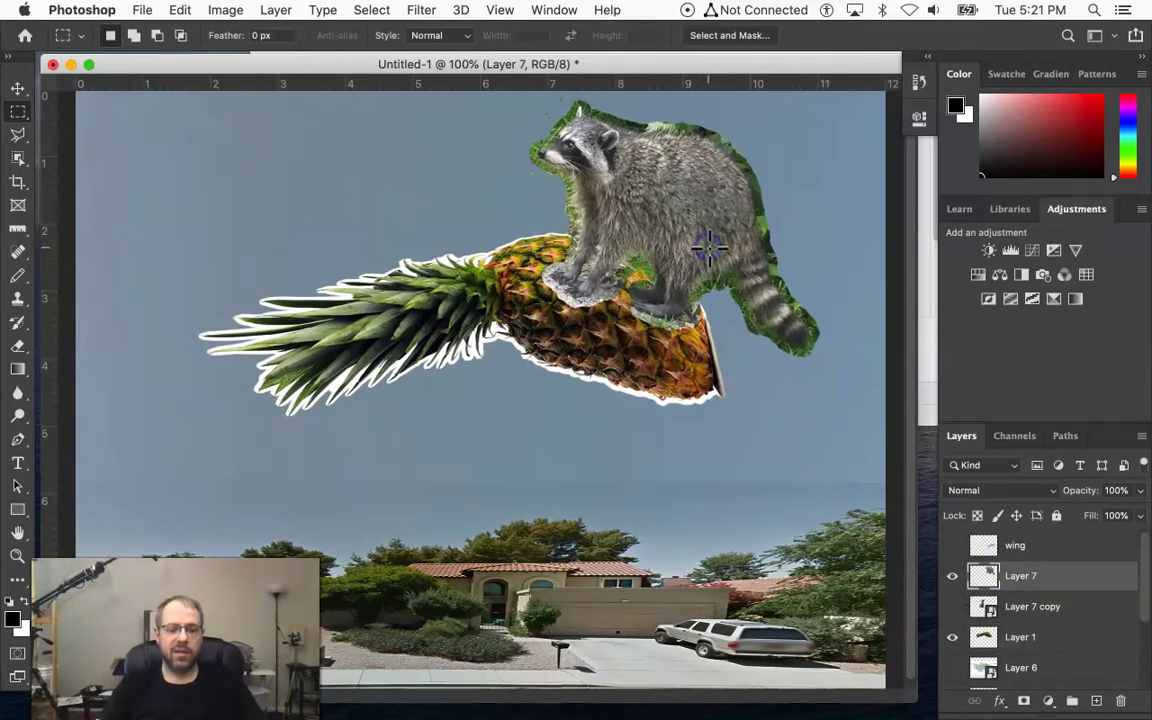
pyautogui.press('super+t')
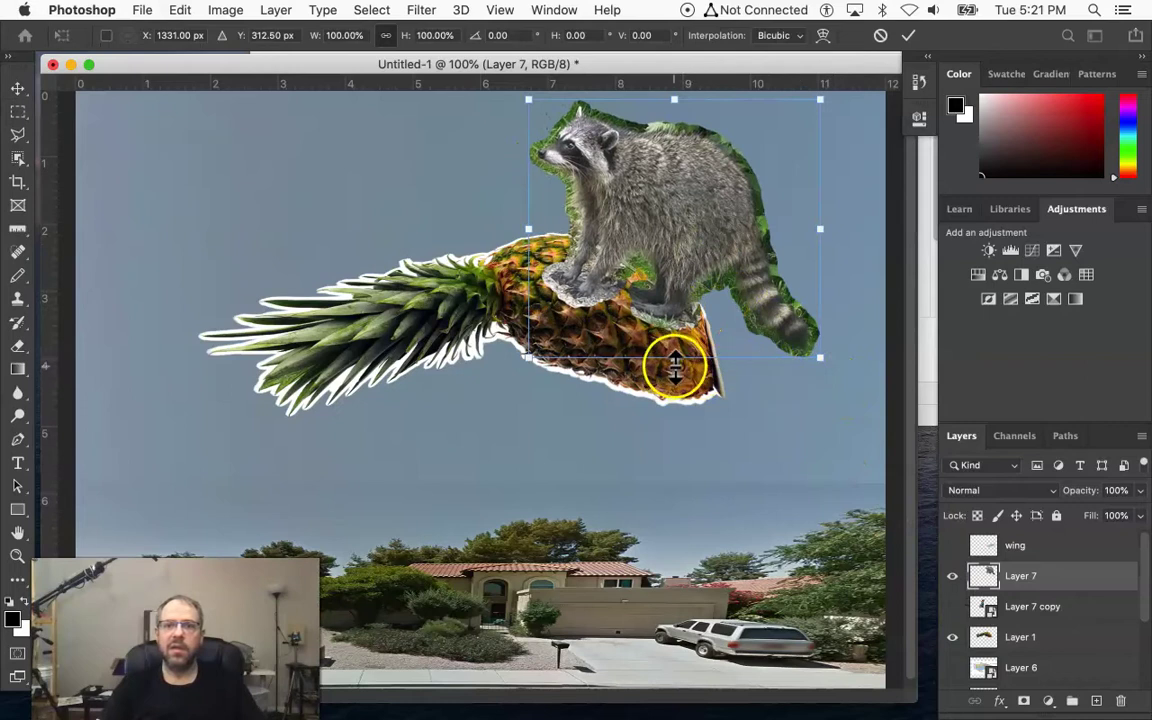
pyautogui.moveTo(528, 357); pyautogui.dragTo(564, 316)
pyautogui.moveTo(742, 247)
pyautogui.mouseDown()
pyautogui.moveTo(755, 247)
pyautogui.moveTo(748, 258)
pyautogui.mouseUp()
pyautogui.moveTo(815, 328)
pyautogui.mouseDown()
pyautogui.moveTo(802, 337)
pyautogui.moveTo(809, 345)
pyautogui.mouseUp()
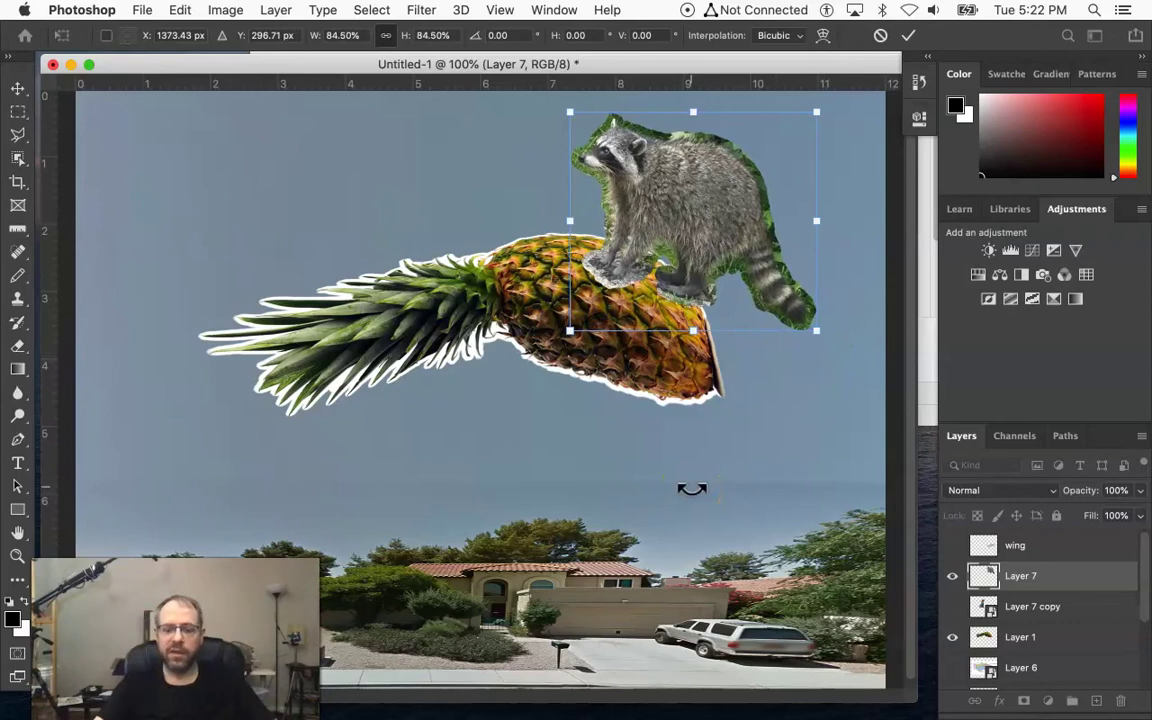
# Step: Apply the raccoon's free transform at 84.50% scale
pyautogui.press('Return')
# Step: Move the pineapple down and slightly left, scale it to 114.92%, rotate it 3.31°, and apply the transform
pyautogui.press('m')
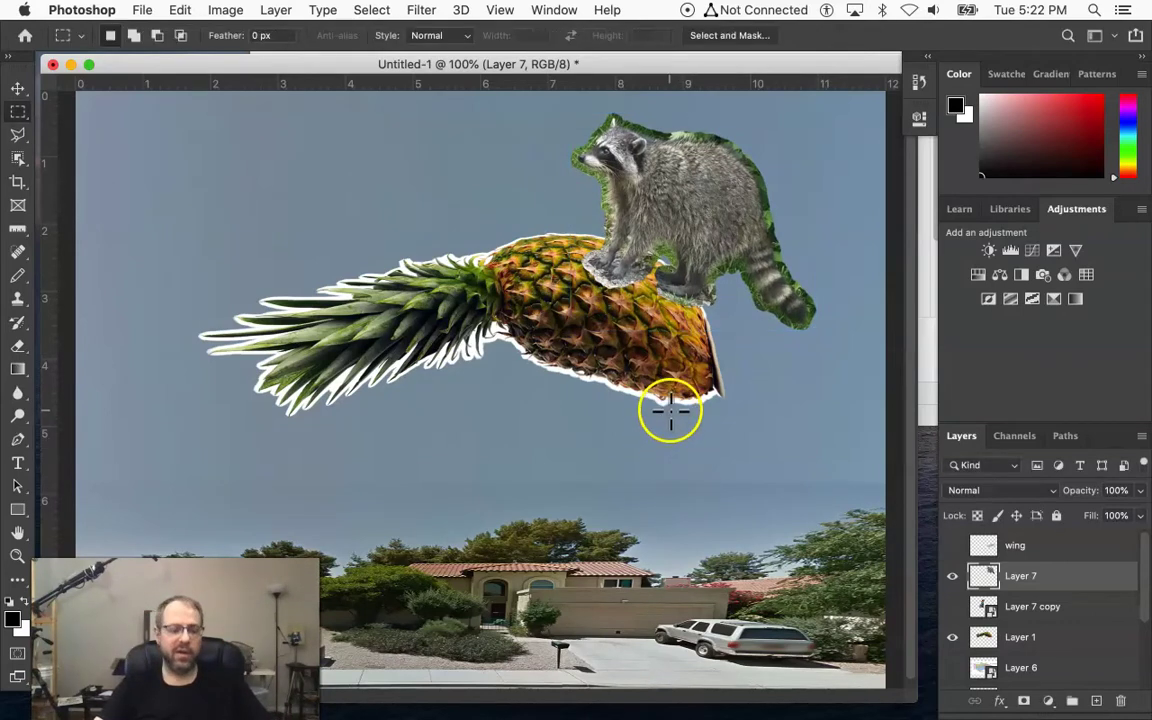
pyautogui.moveTo(648, 374); pyautogui.dragTo(620, 428)
pyautogui.press('super+t')
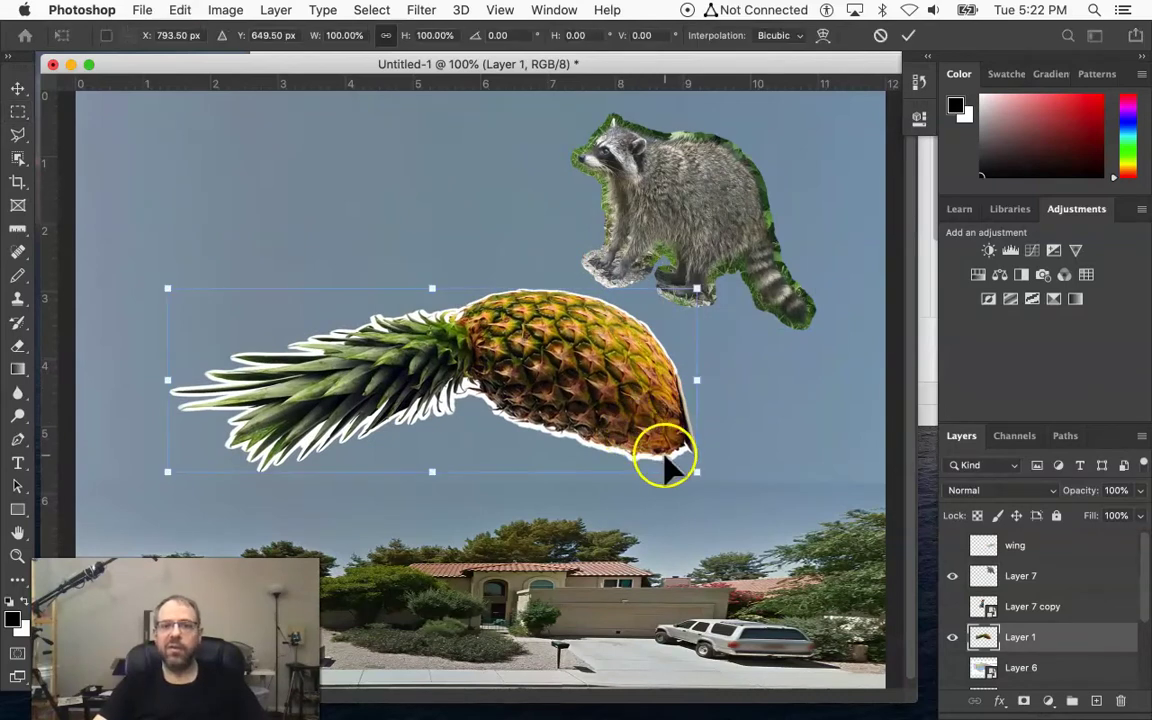
pyautogui.moveTo(697, 471); pyautogui.dragTo(768, 516)
pyautogui.moveTo(848, 462); pyautogui.dragTo(842, 478)
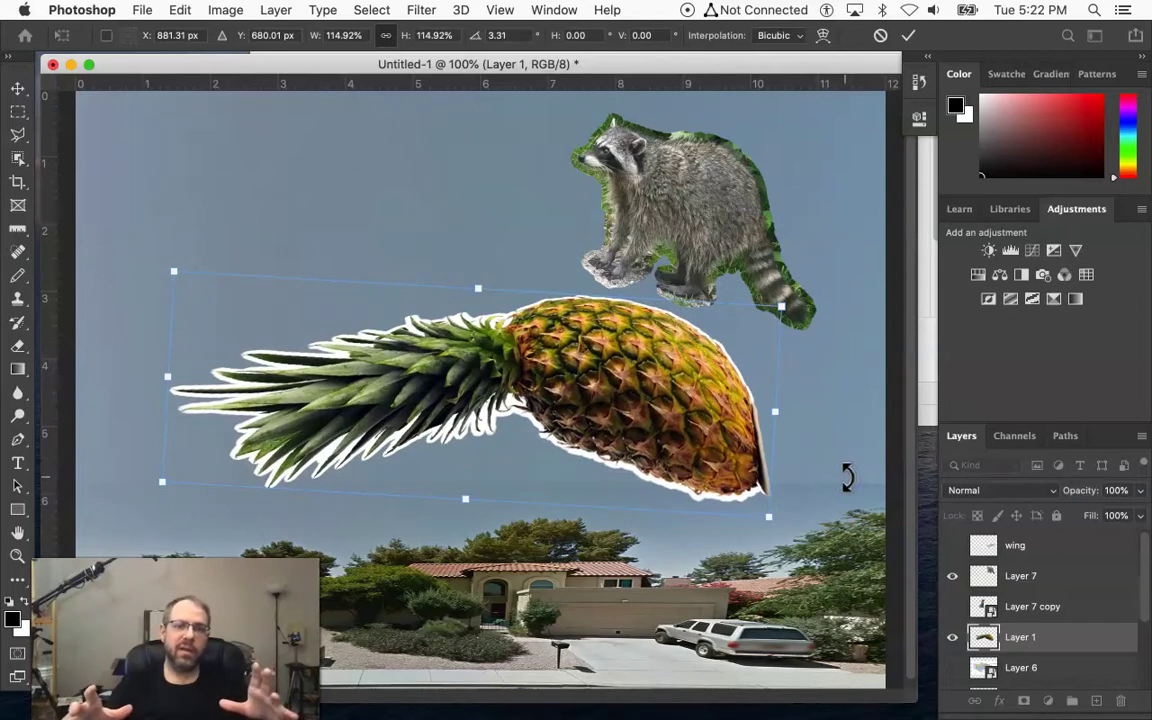
pyautogui.press('Return')
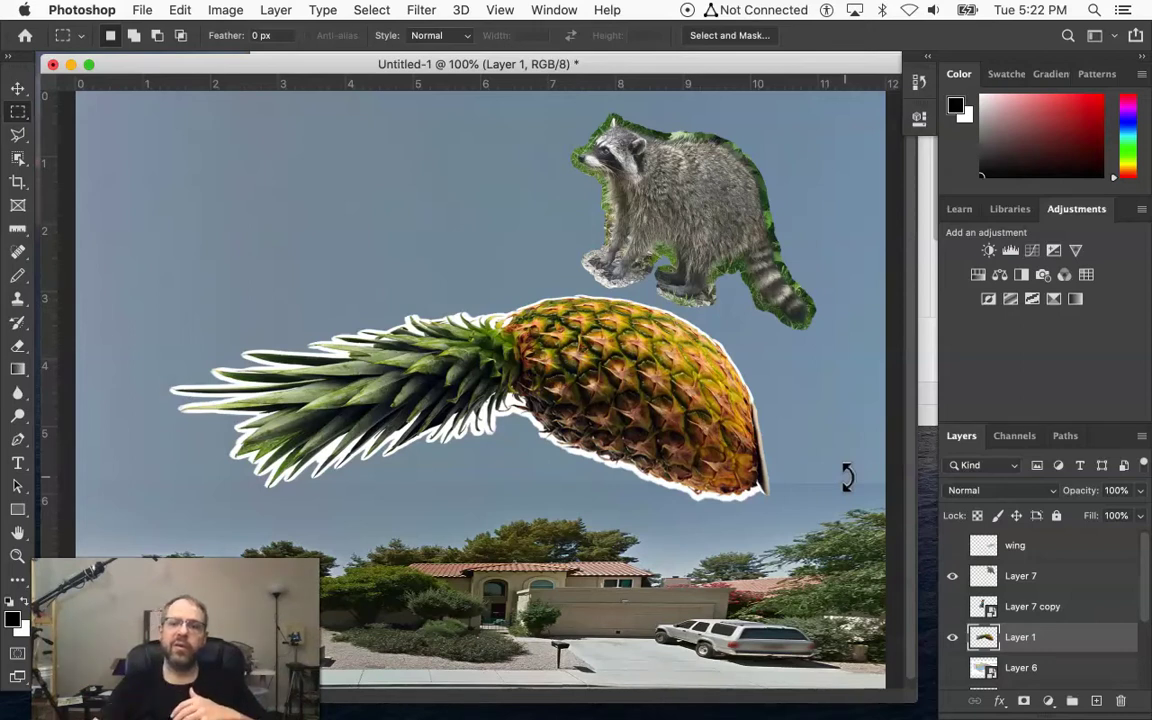
# Step: Show the scooter on Layer 7 copy and move it right to where the pineapple's leaves meet the fruit
pyautogui.scroll(-5, 1021, 609)
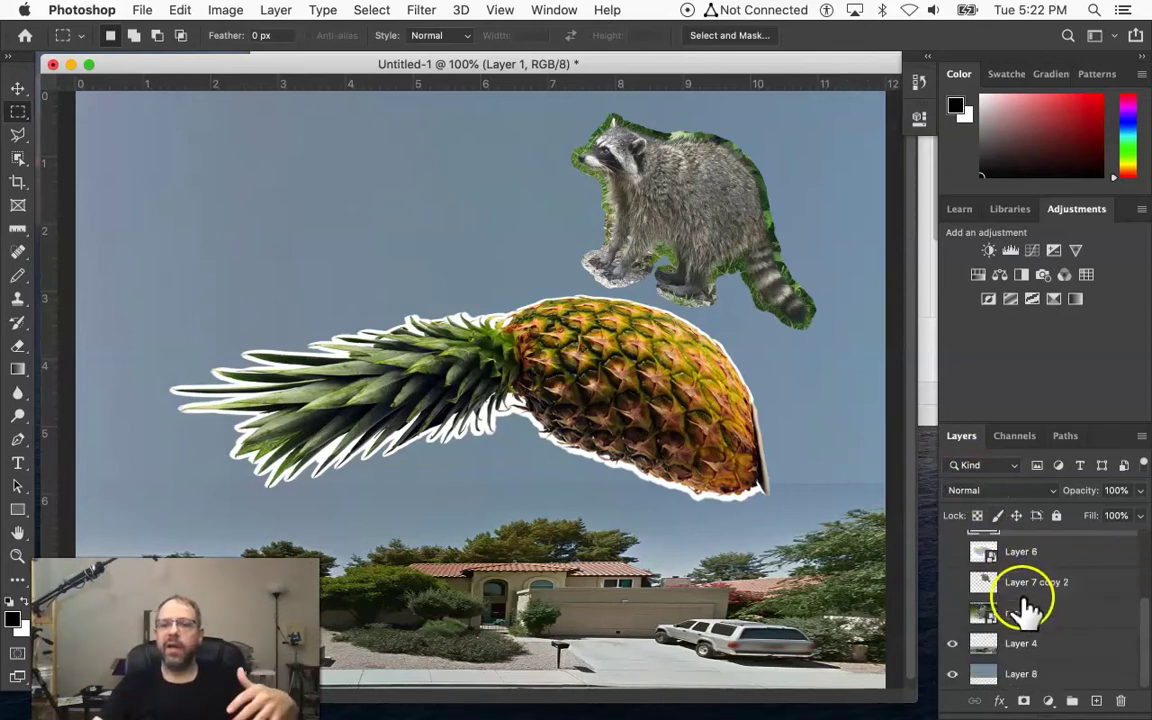
pyautogui.scroll(4, 1021, 609)
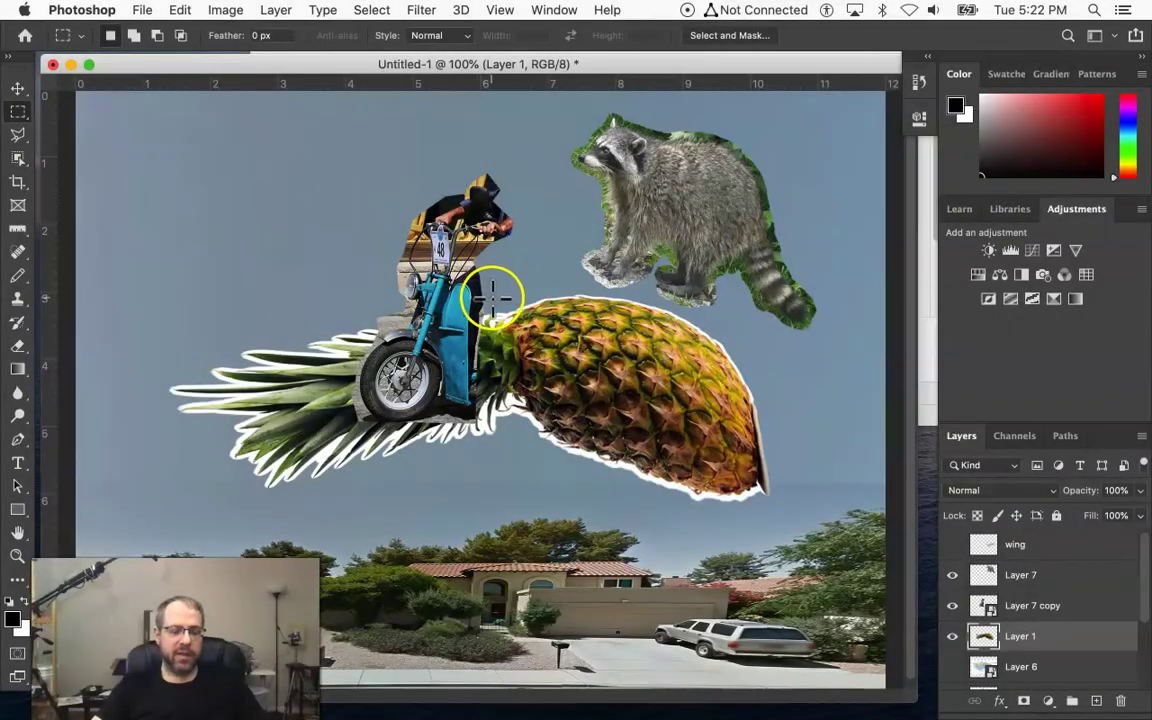
pyautogui.moveTo(462, 290); pyautogui.dragTo(547, 274)
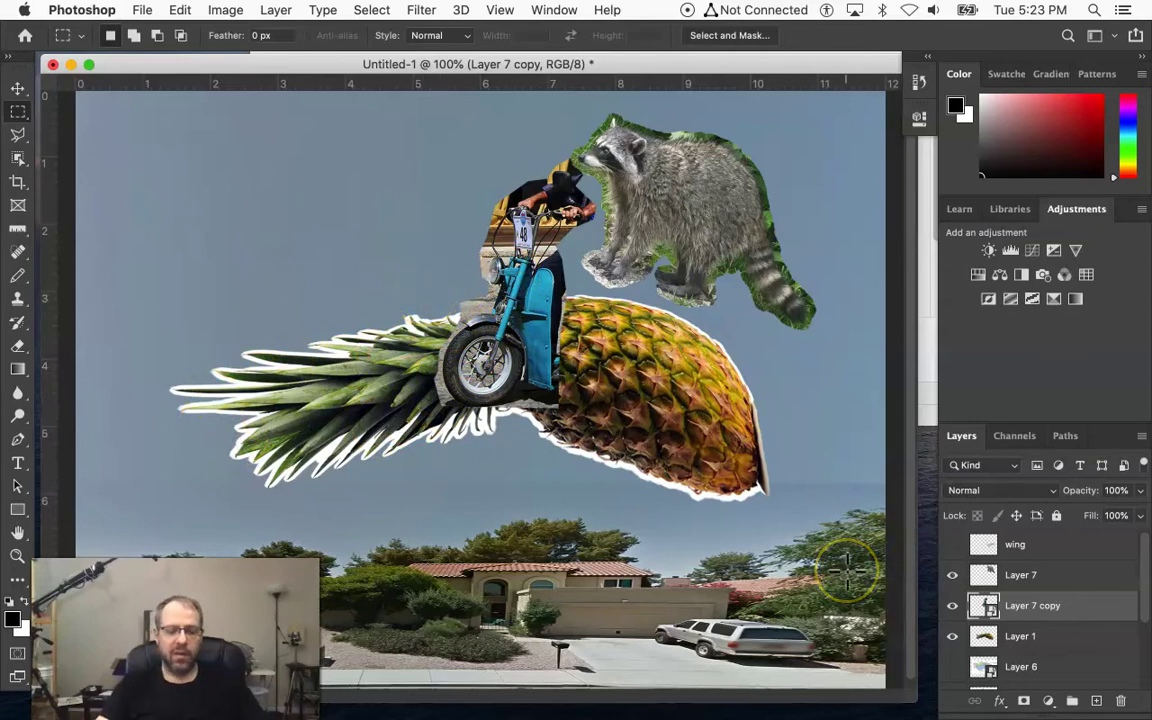
# Step: Duplicate the scooter layer Layer 7 copy and hide the original
pyautogui.press('super+equal')
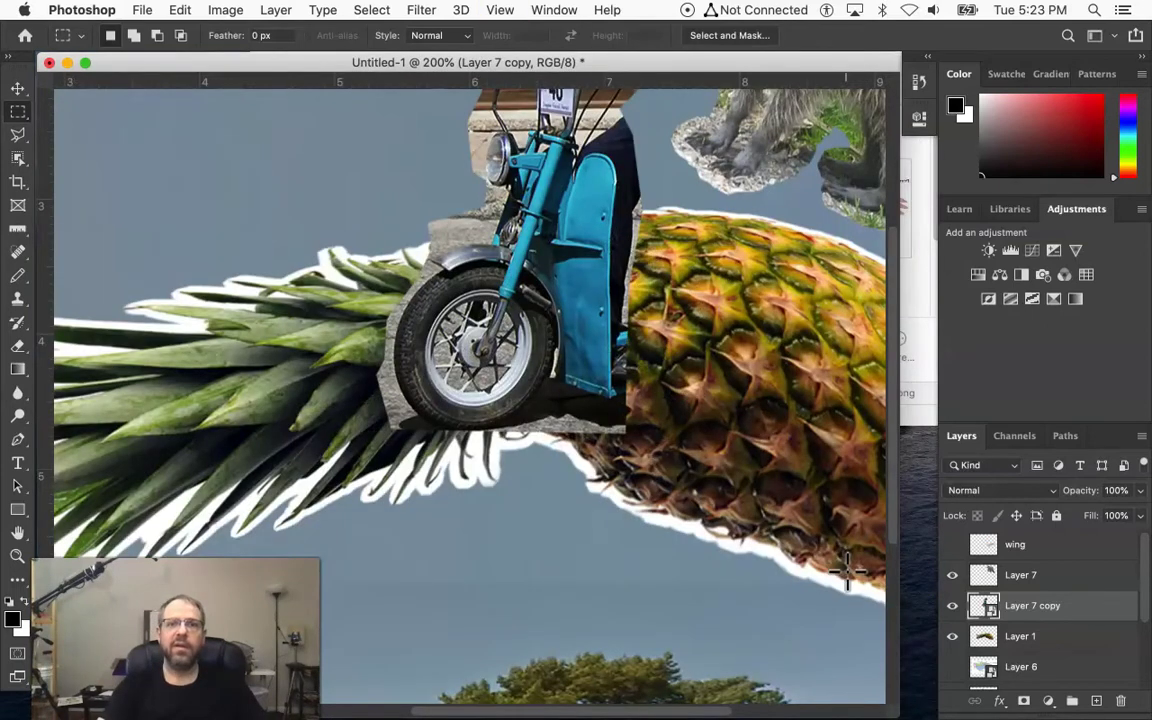
pyautogui.scroll(5, 751, 494)
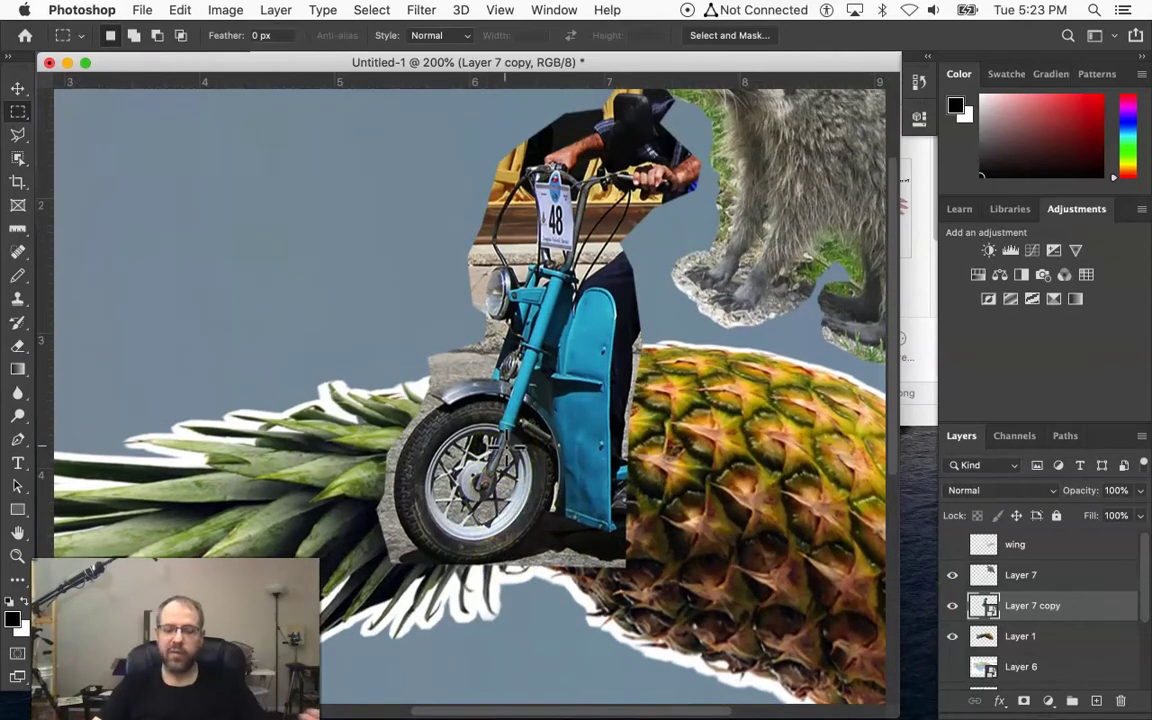
pyautogui.press('h')
pyautogui.moveTo(501, 442); pyautogui.dragTo(505, 447)
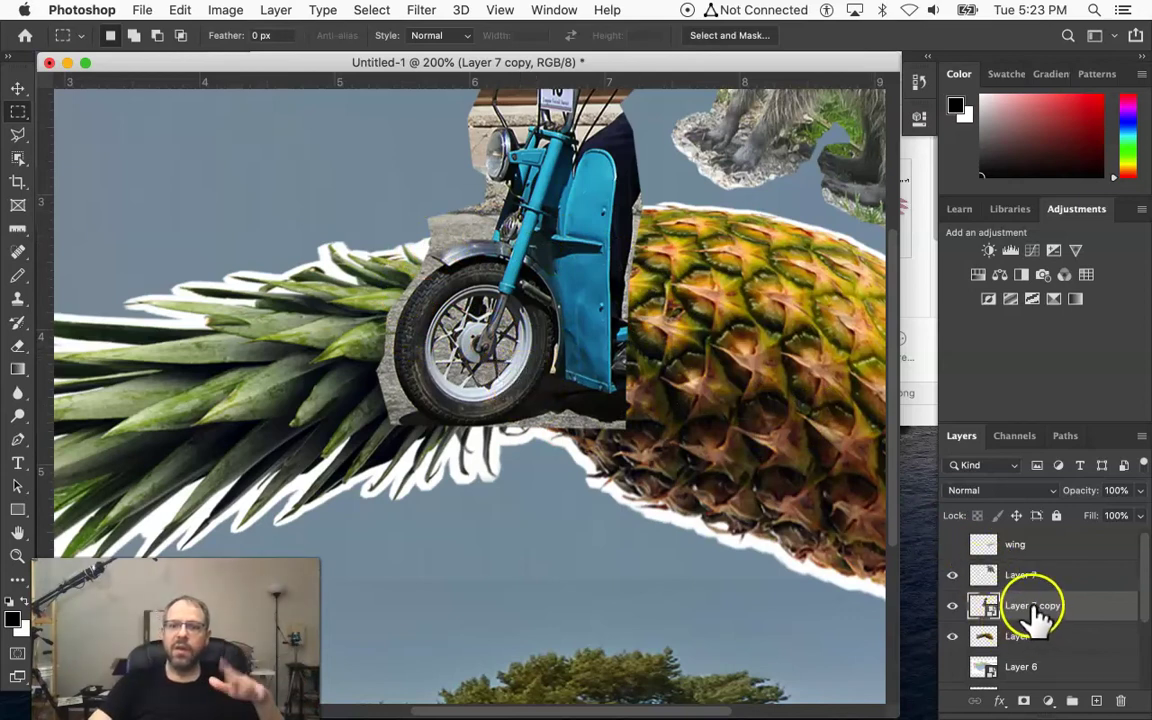
pyautogui.moveTo(1035, 615); pyautogui.dragTo(1097, 699)
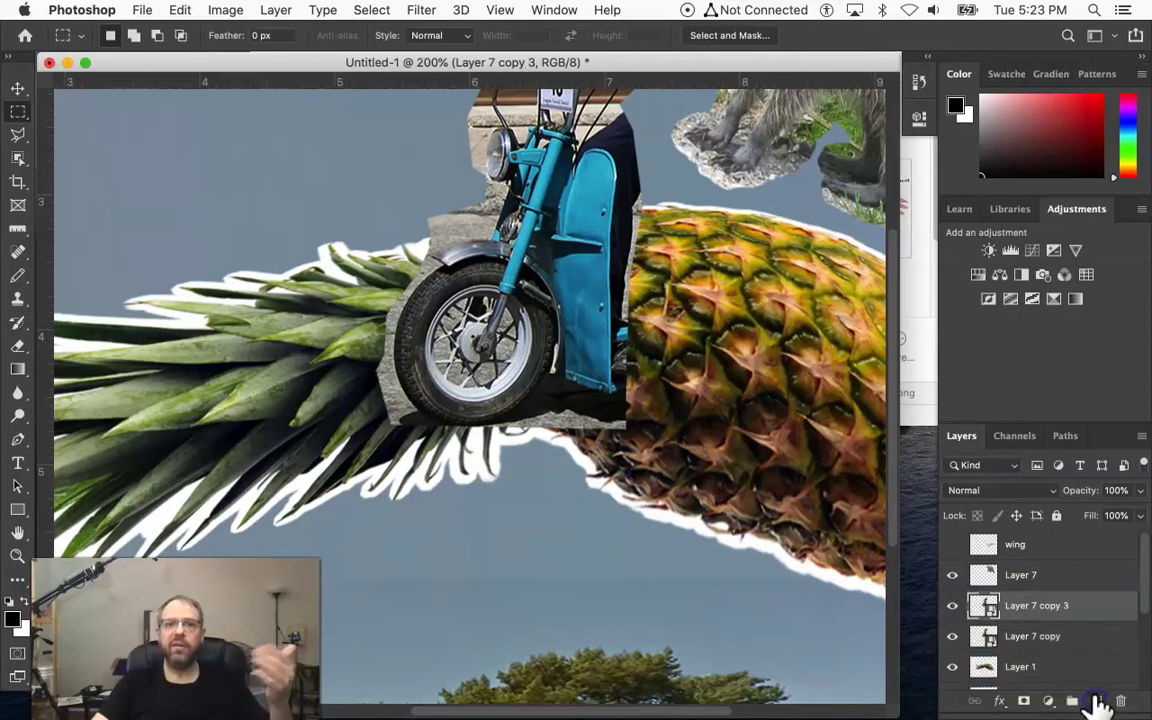
pyautogui.click(1016, 610)
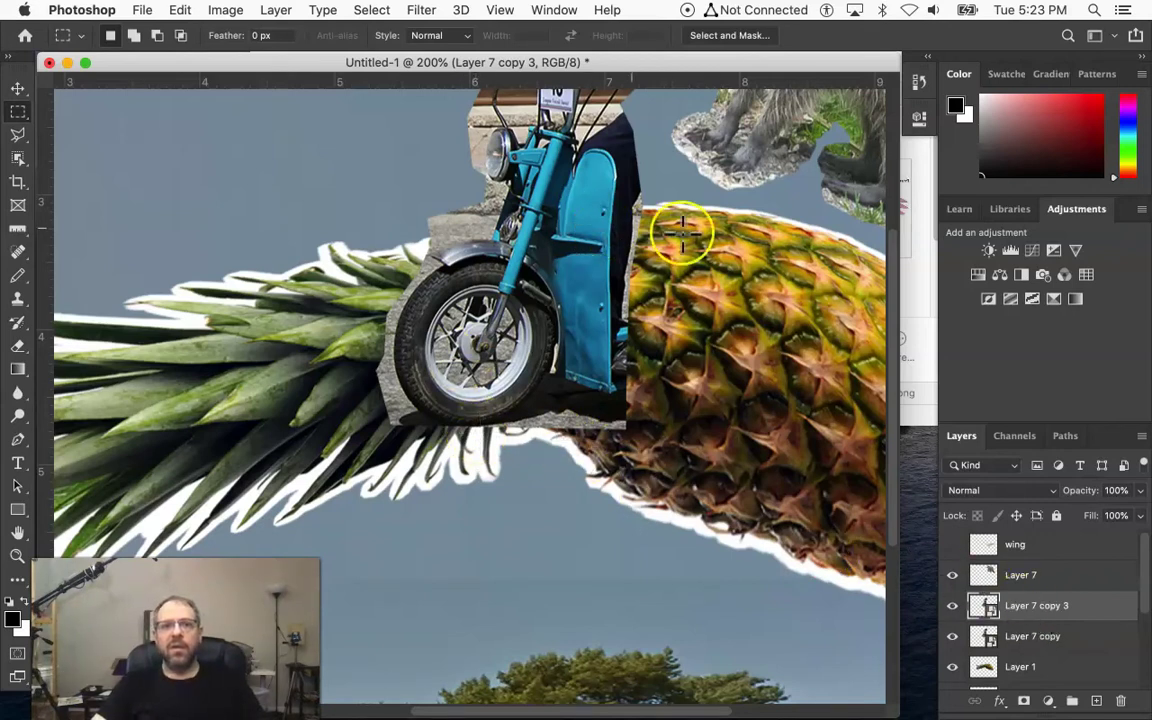
pyautogui.click(952, 636)
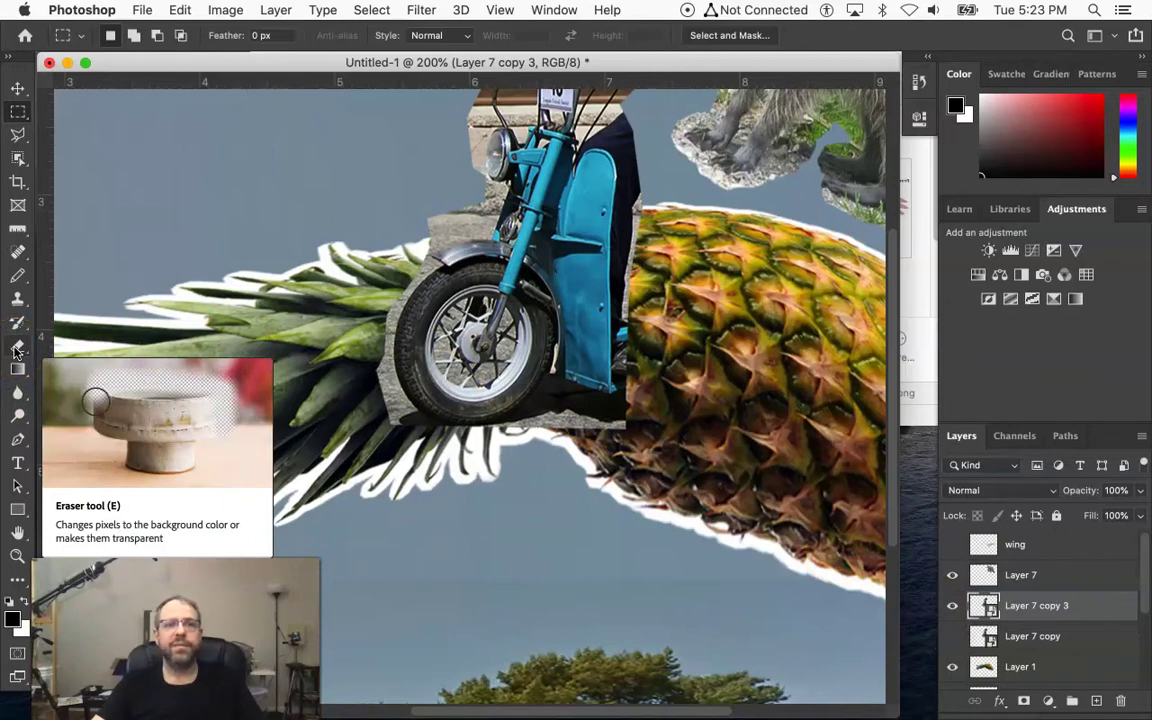
# Step: Convert the smart object Layer 7 copy 3 to layers so that the Eraser tool can edit it
pyautogui.click(16, 347)
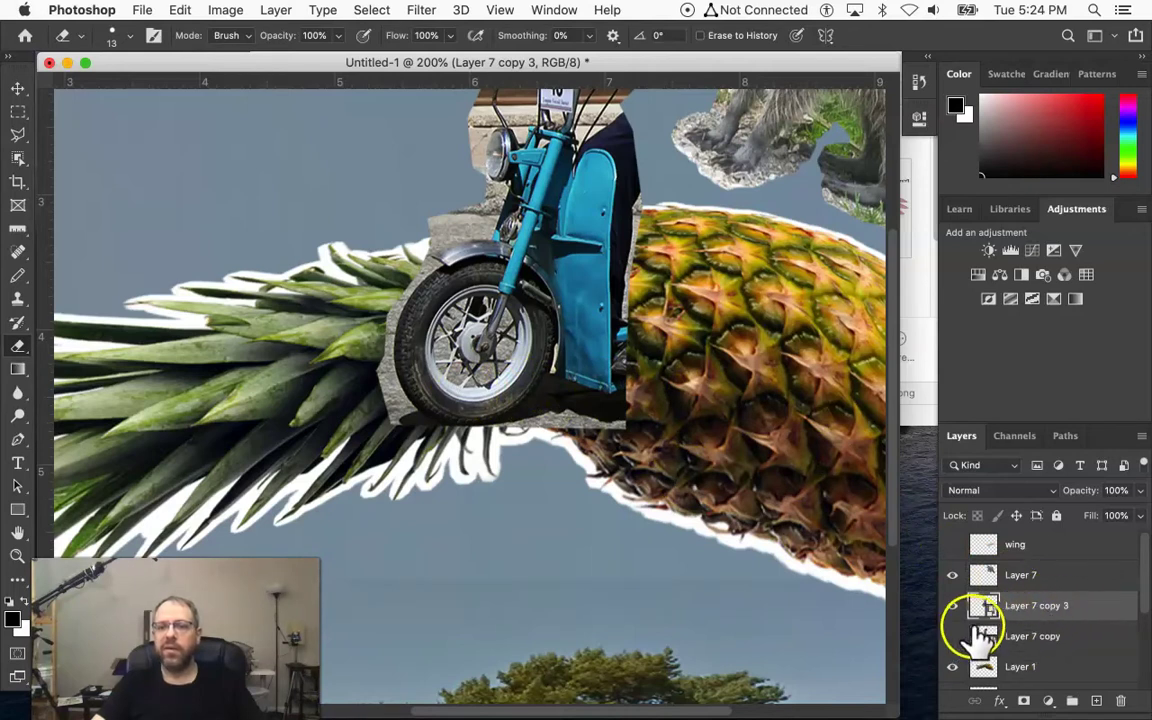
pyautogui.rightClick(1090, 606)
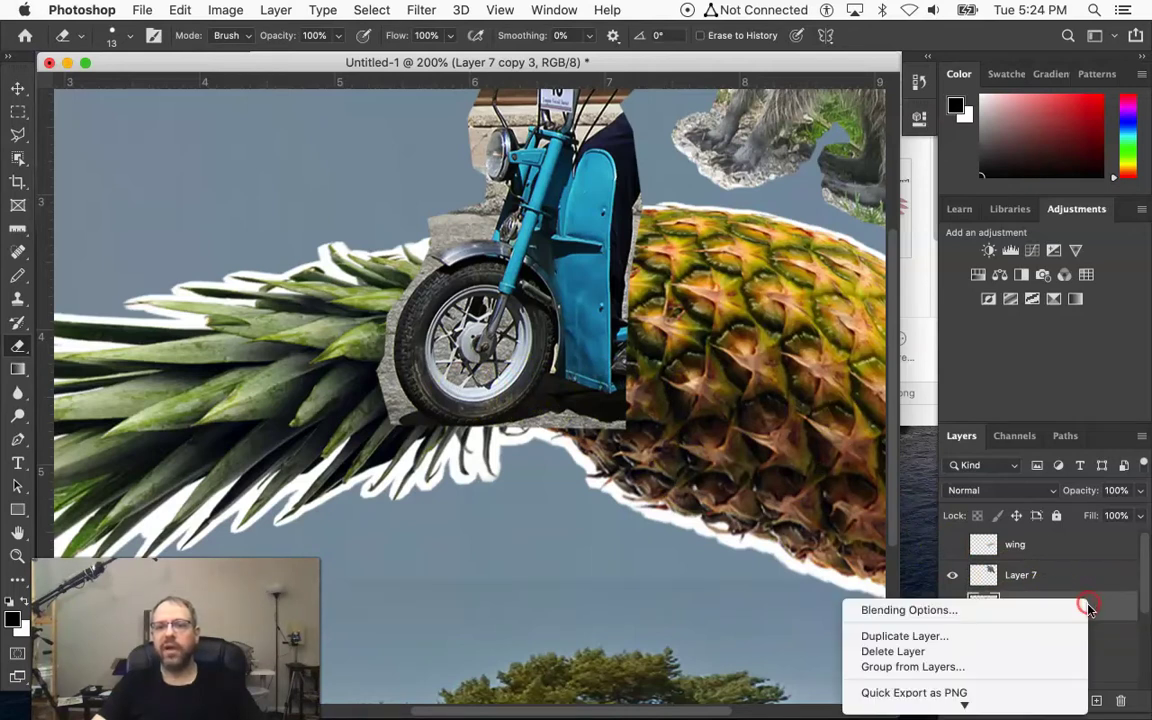
pyautogui.scroll(-3, 1016, 663)
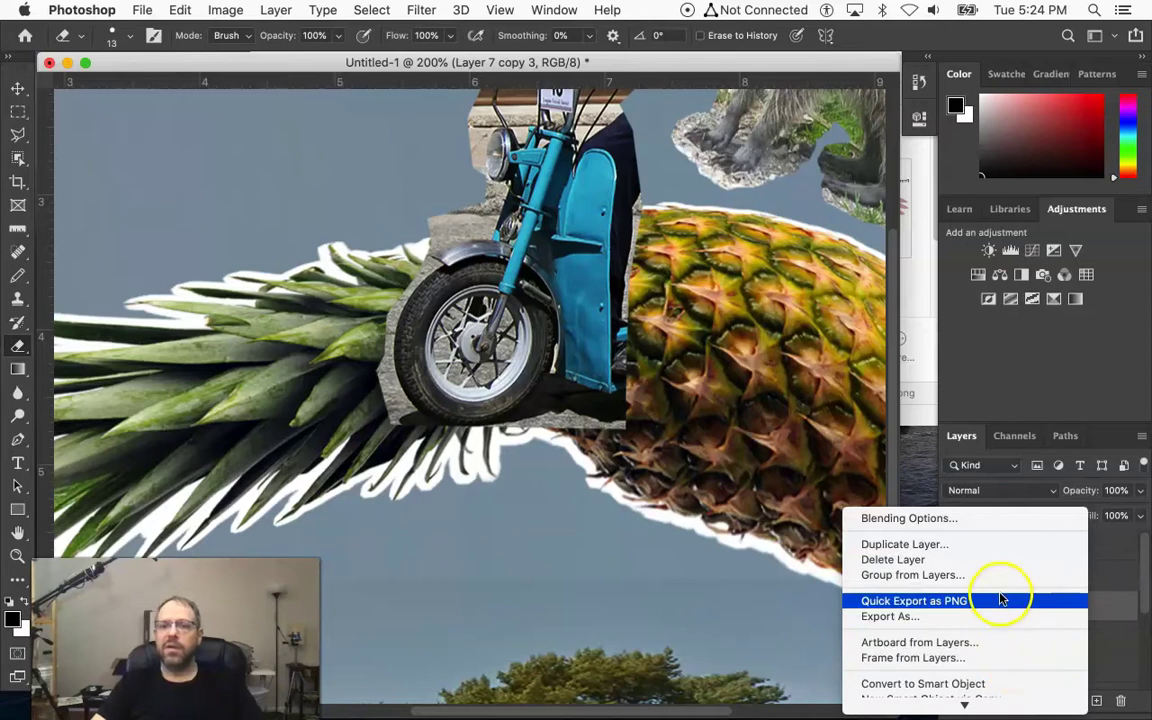
pyautogui.scroll(-5, 993, 616)
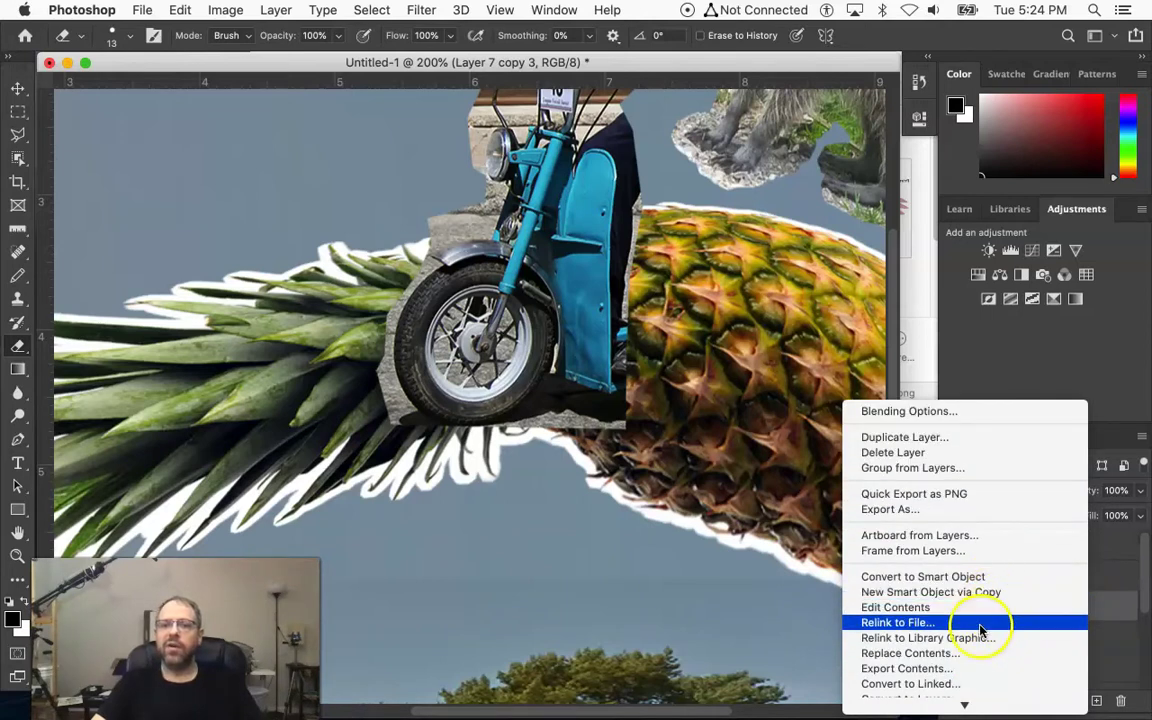
pyautogui.click(982, 577)
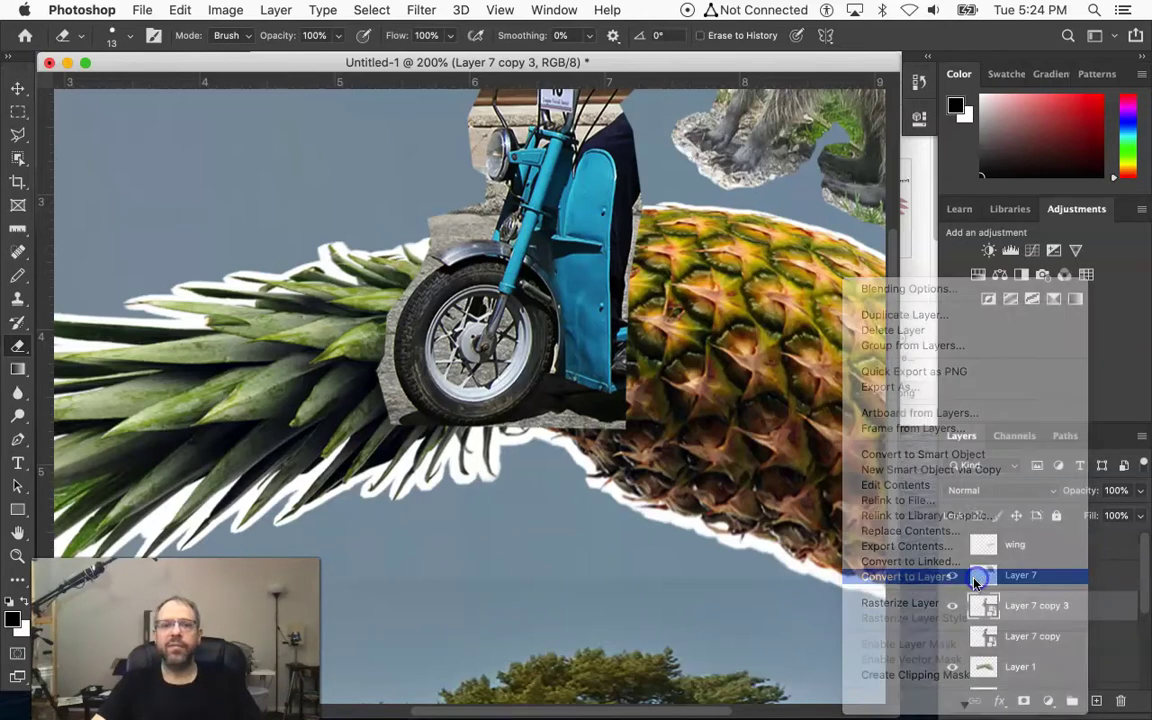
# Step: Erase the lower part of the scooter's front wheel and nearby pavement with the 13 px Eraser
pyautogui.moveTo(379, 427)
pyautogui.mouseDown()
pyautogui.moveTo(378, 411)
pyautogui.moveTo(407, 428)
pyautogui.mouseUp()
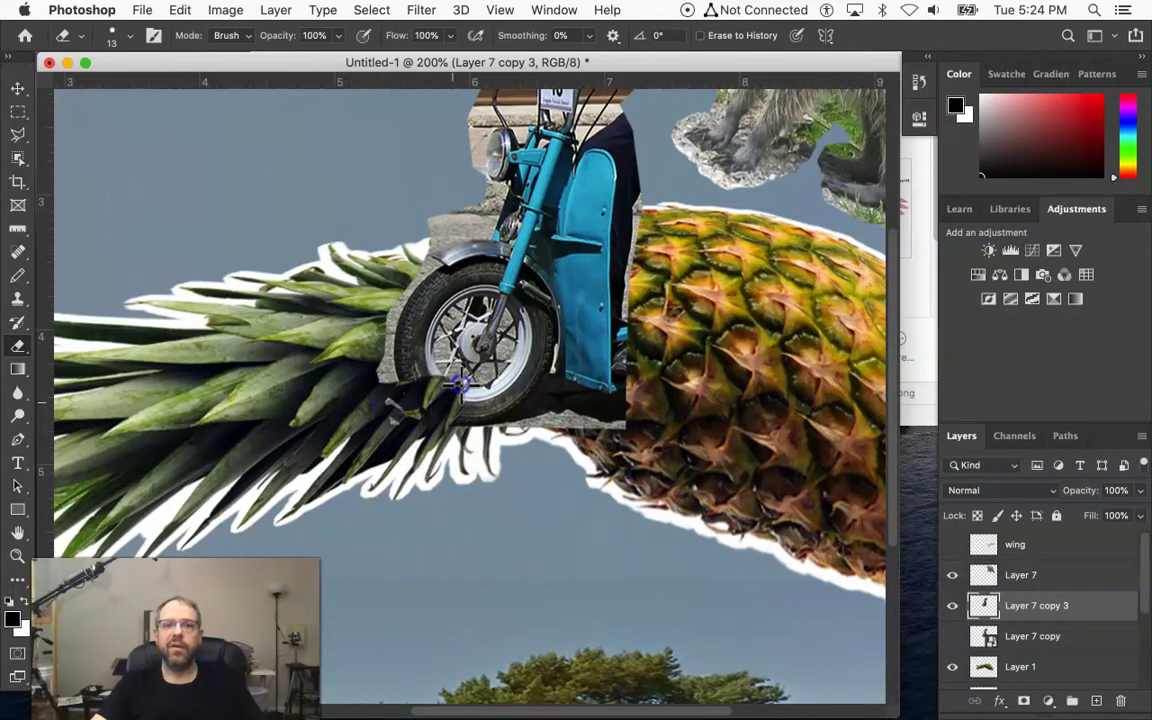
pyautogui.moveTo(425, 368)
pyautogui.mouseDown()
pyautogui.moveTo(463, 442)
pyautogui.moveTo(327, 342)
pyautogui.moveTo(396, 356)
pyautogui.mouseUp()
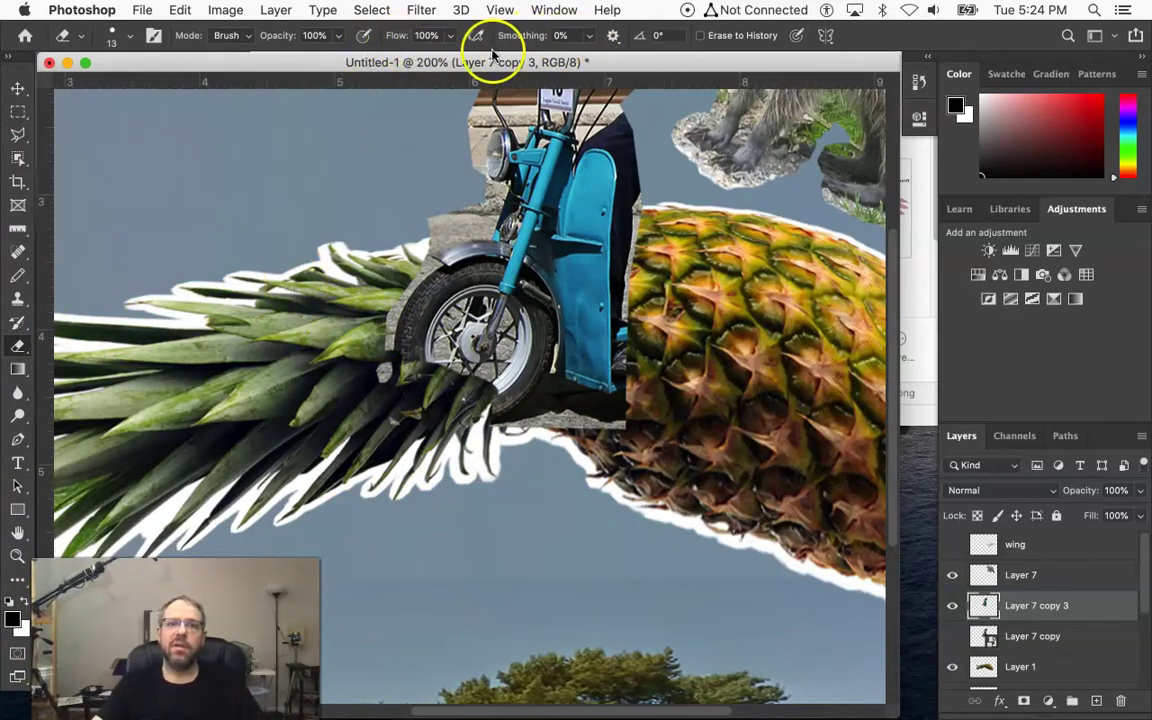
# Step: Set the Eraser brush size to 55 px and try erasing more of the front wheel beside the leaves
pyautogui.click(133, 42)
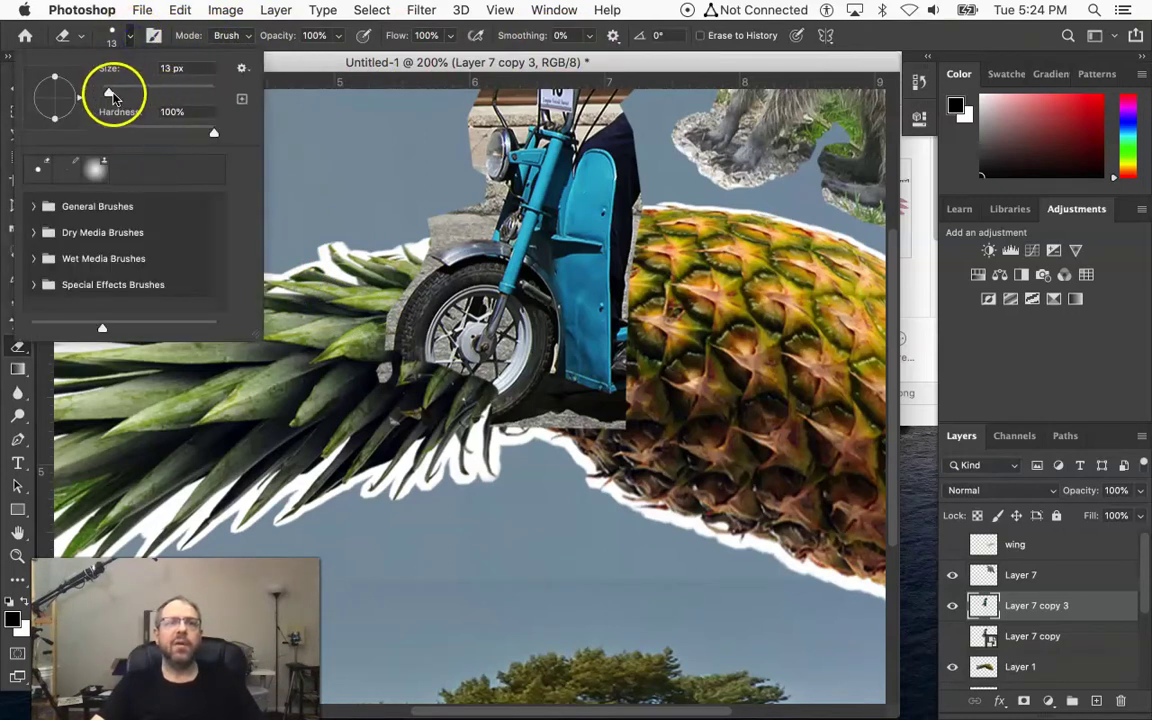
pyautogui.click(103, 167)
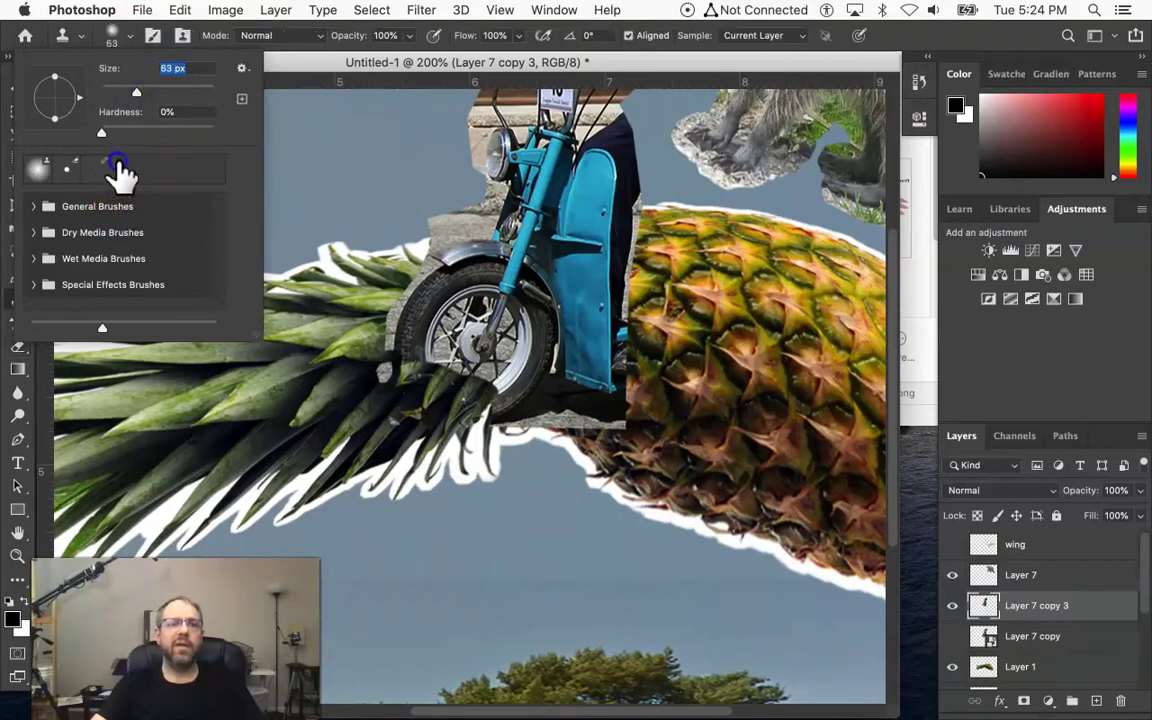
pyautogui.click(42, 168)
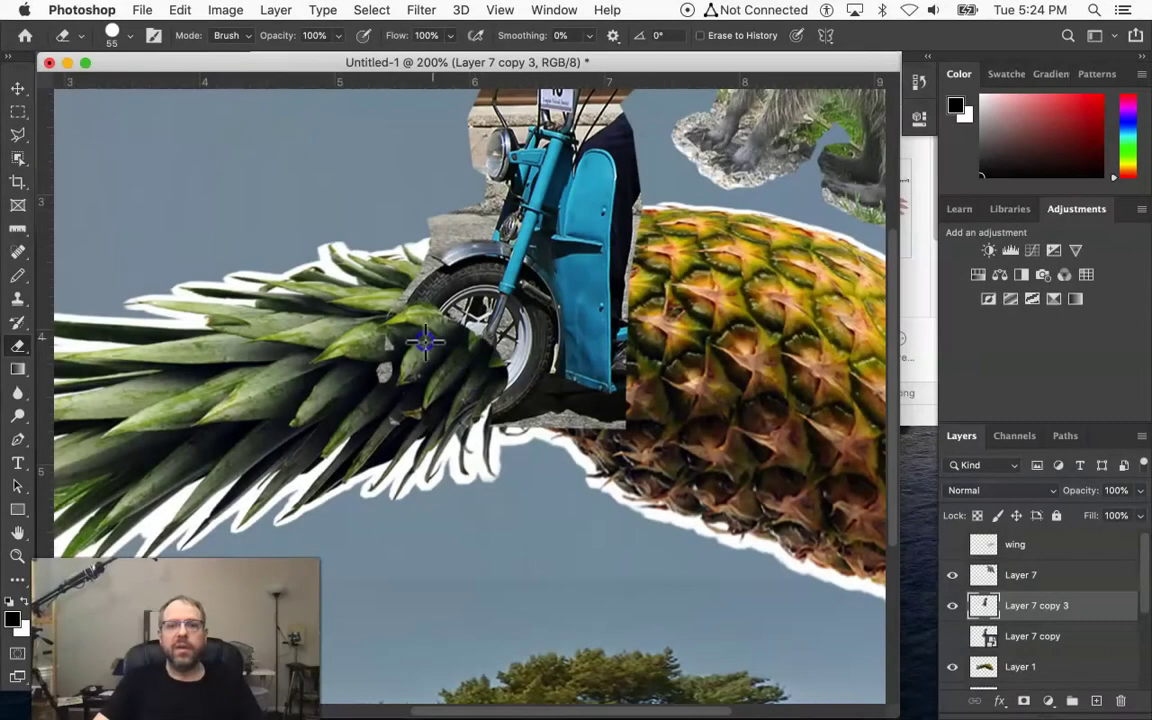
pyautogui.moveTo(388, 343)
pyautogui.mouseDown()
pyautogui.moveTo(315, 370)
pyautogui.moveTo(323, 375)
pyautogui.mouseUp()
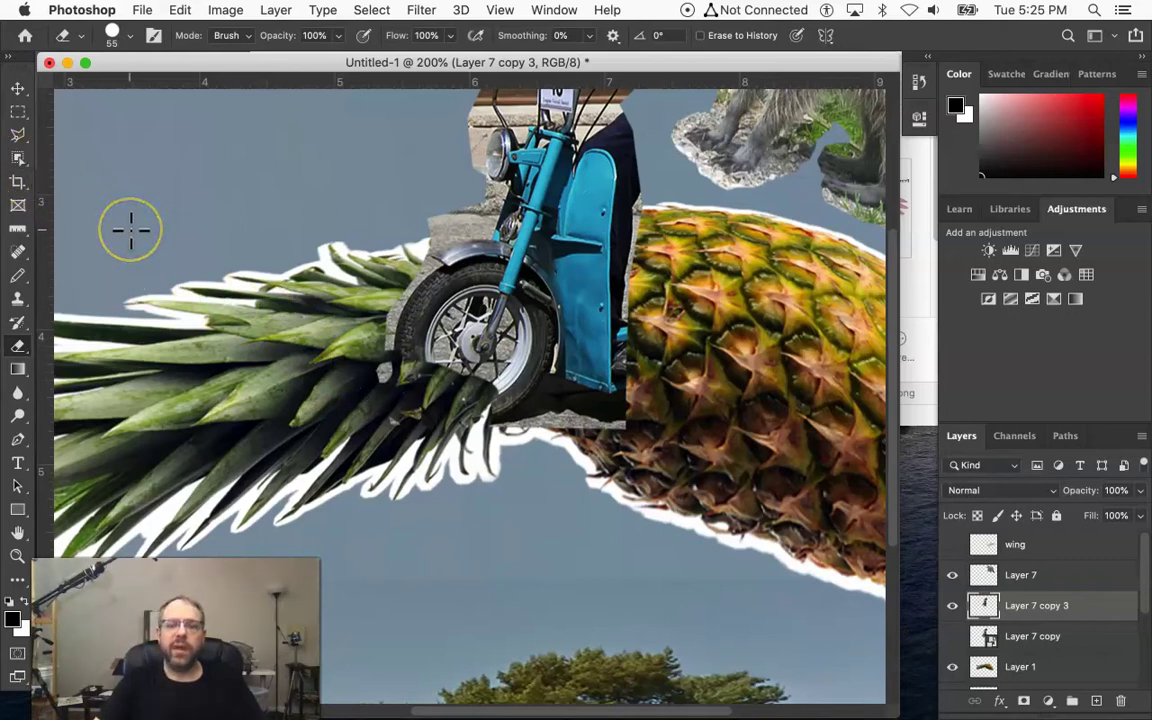
# Step: With the pineapple's Layer 1 hidden, delete a Polygonal Lasso selection around the front tire from Layer 7 copy 3, keeping the hub area
pyautogui.click(18, 138)
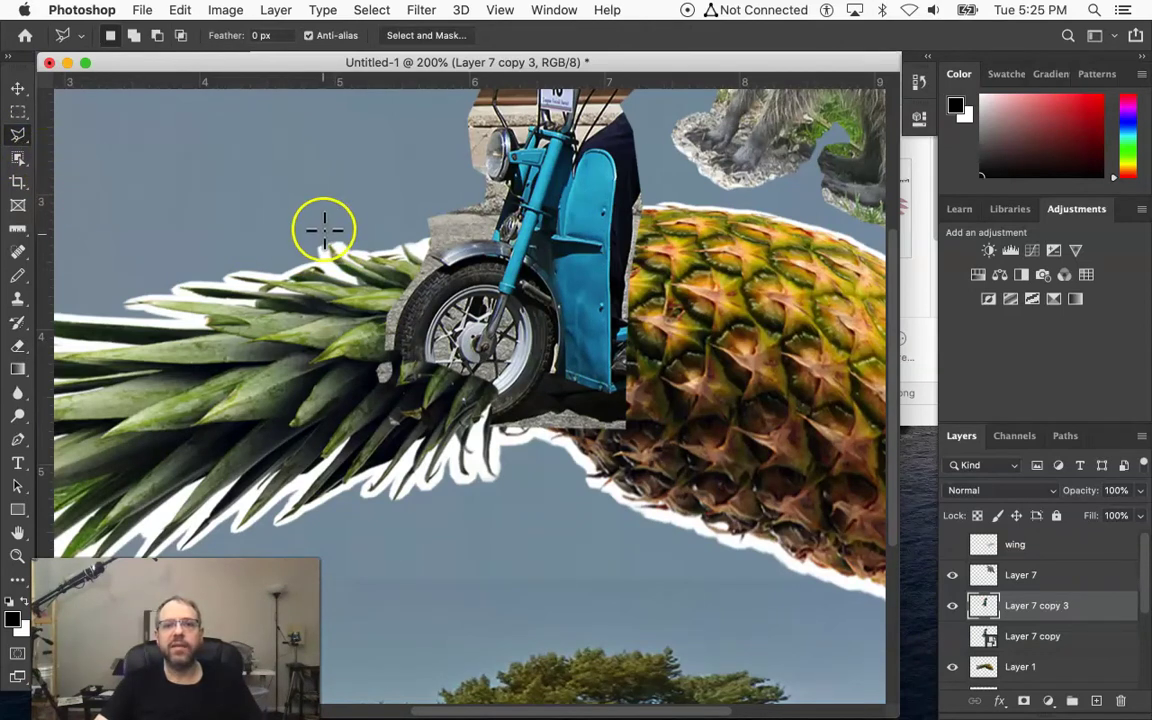
pyautogui.click(412, 262)
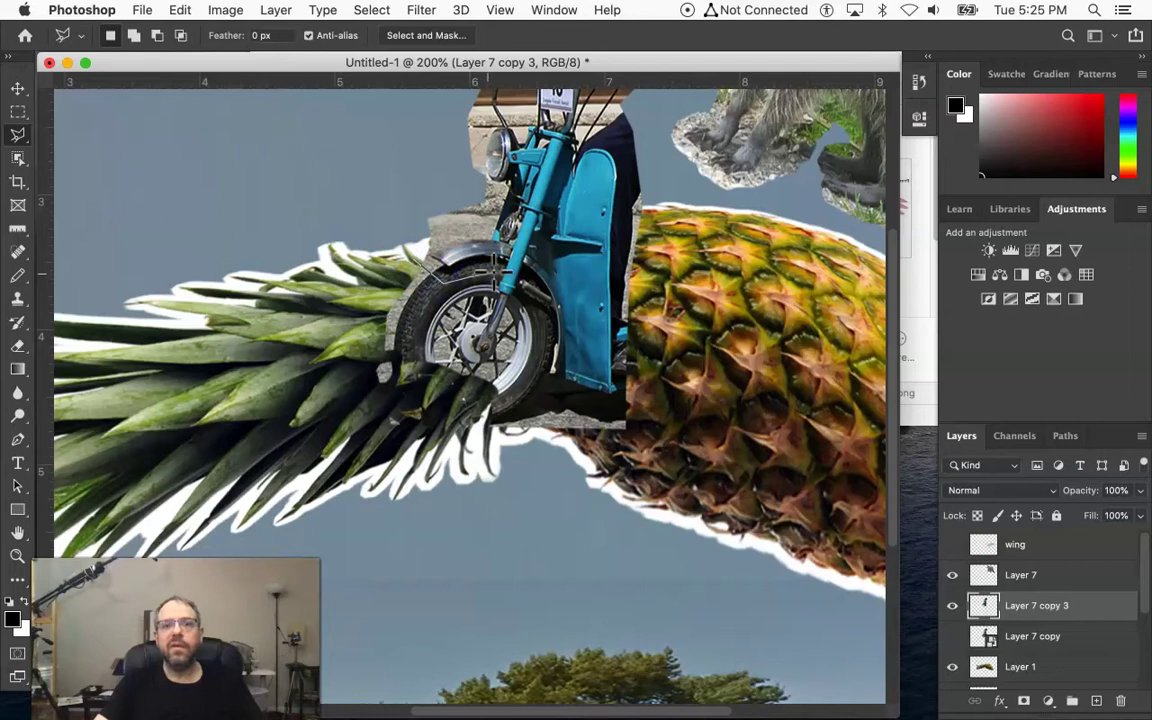
pyautogui.click(442, 321)
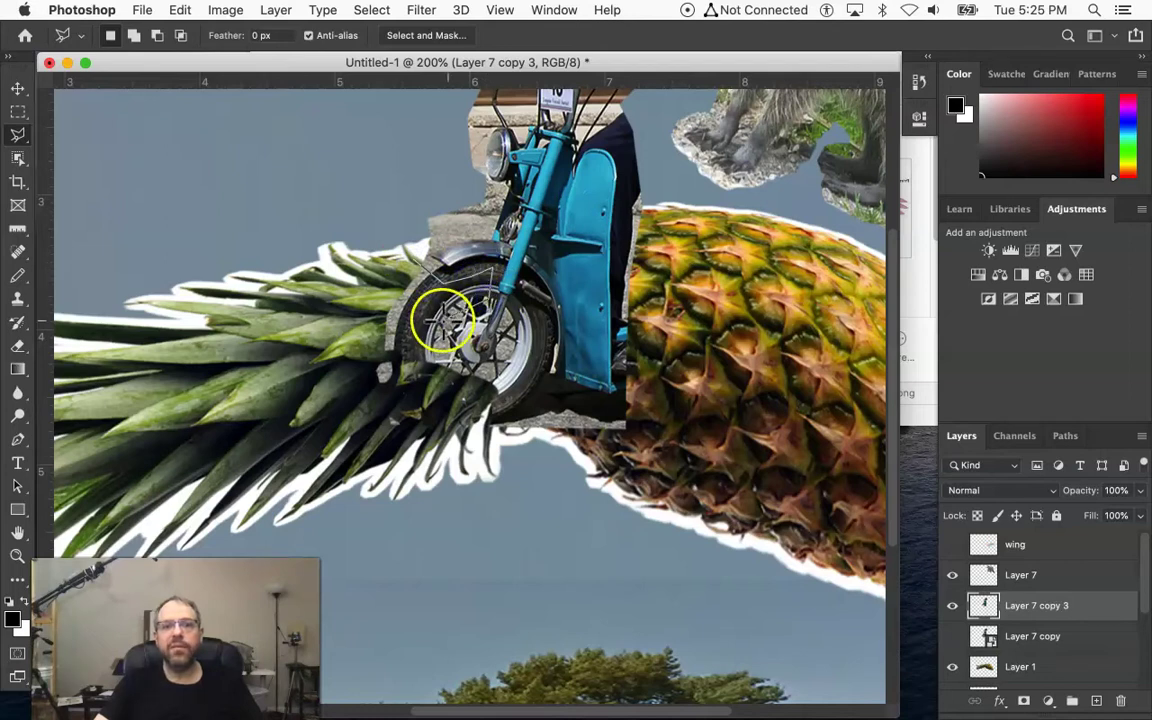
pyautogui.click(444, 366)
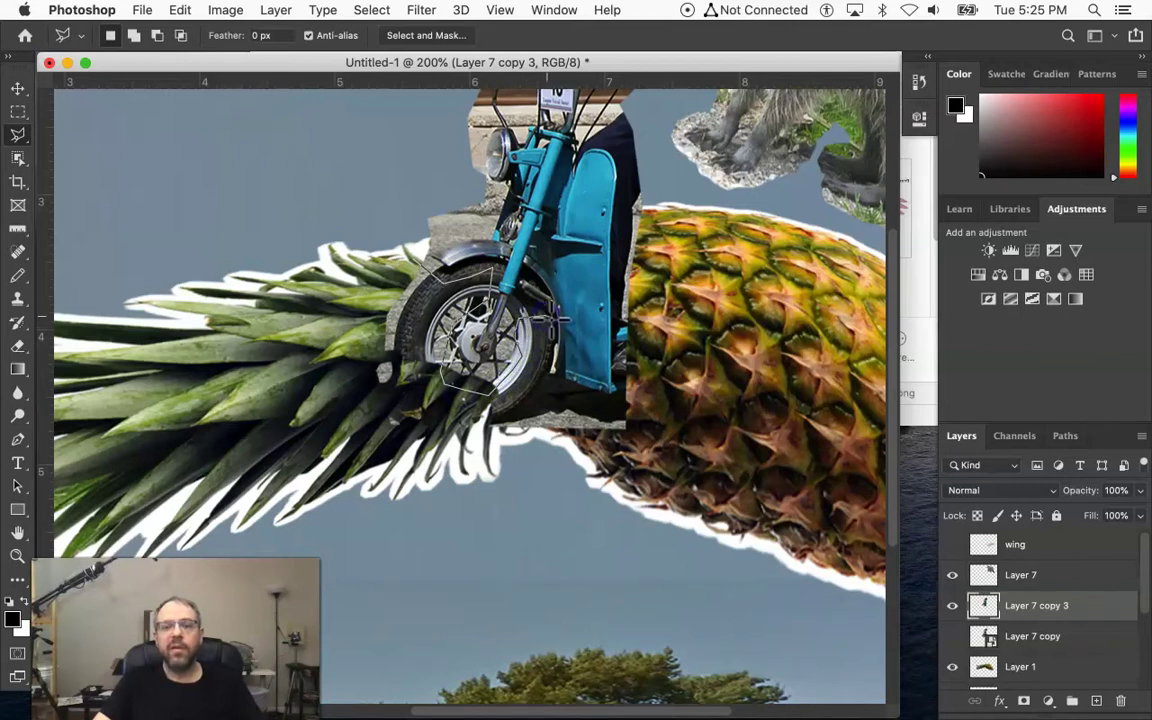
pyautogui.click(549, 466)
pyautogui.click(432, 535)
pyautogui.click(280, 515)
pyautogui.click(288, 329)
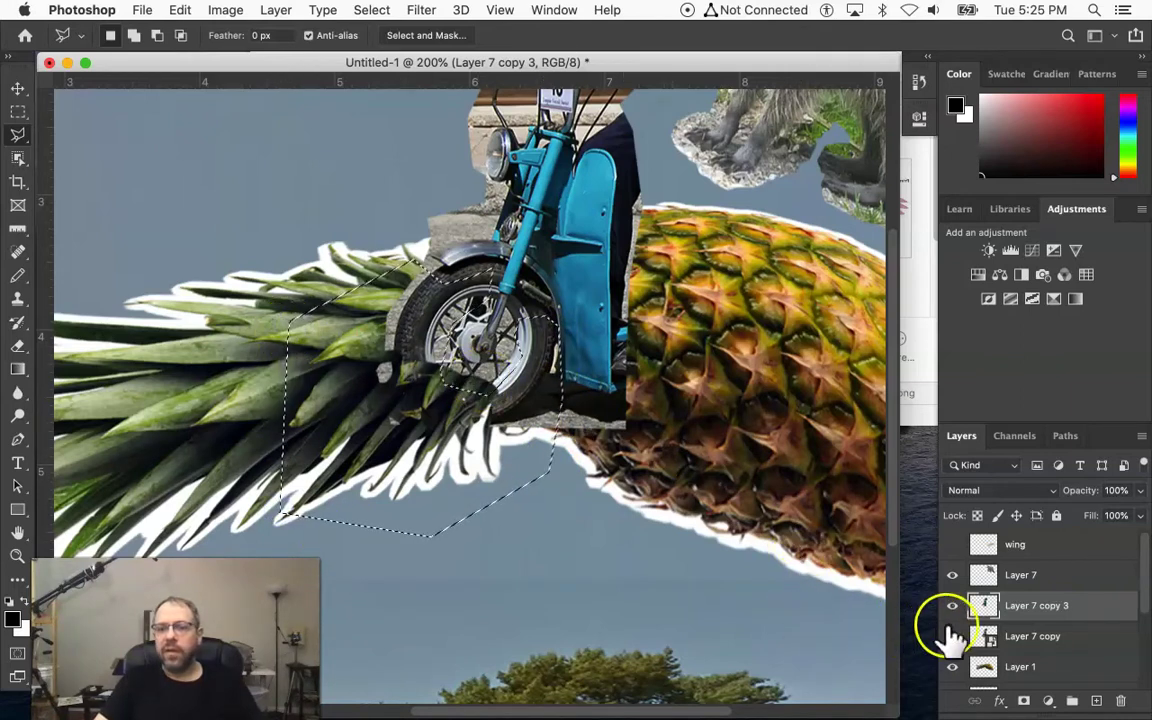
pyautogui.click(951, 667)
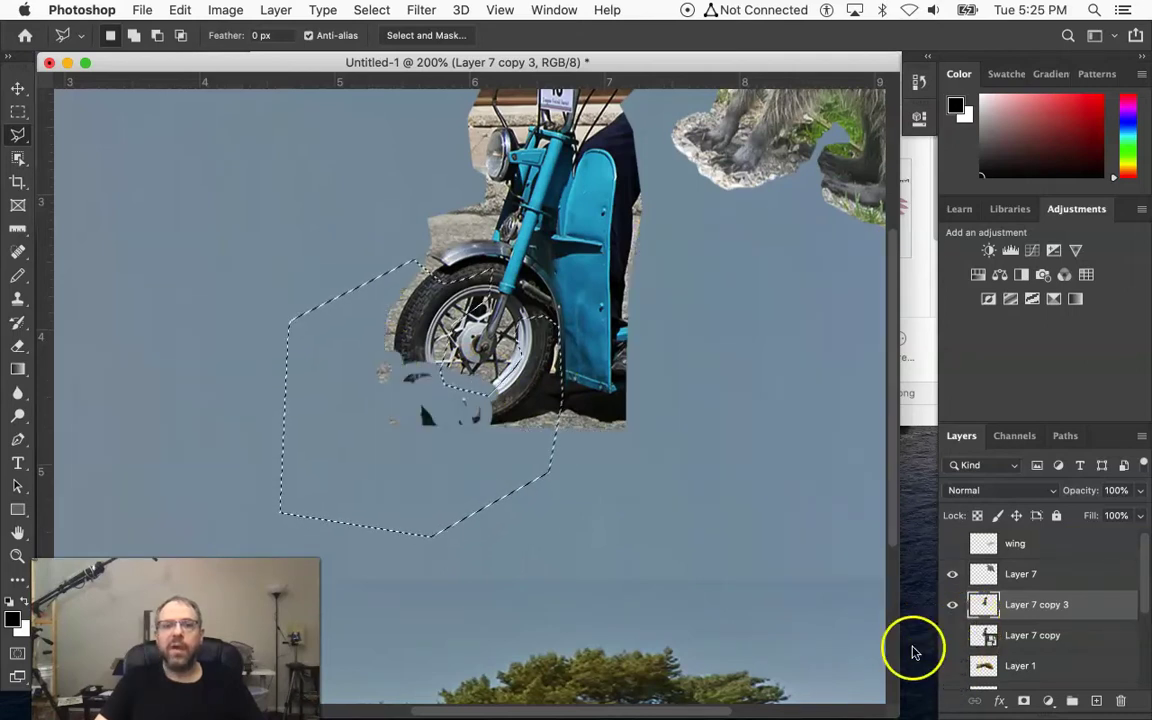
pyautogui.scroll(-2, 975, 645)
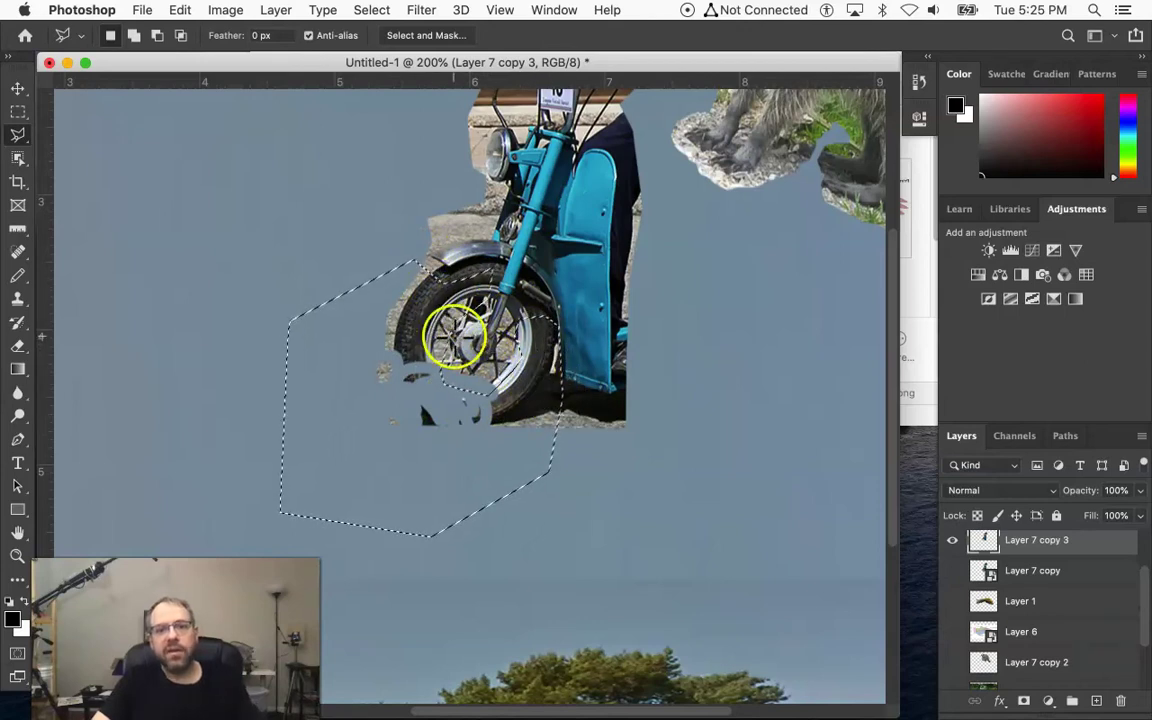
pyautogui.press('Delete')
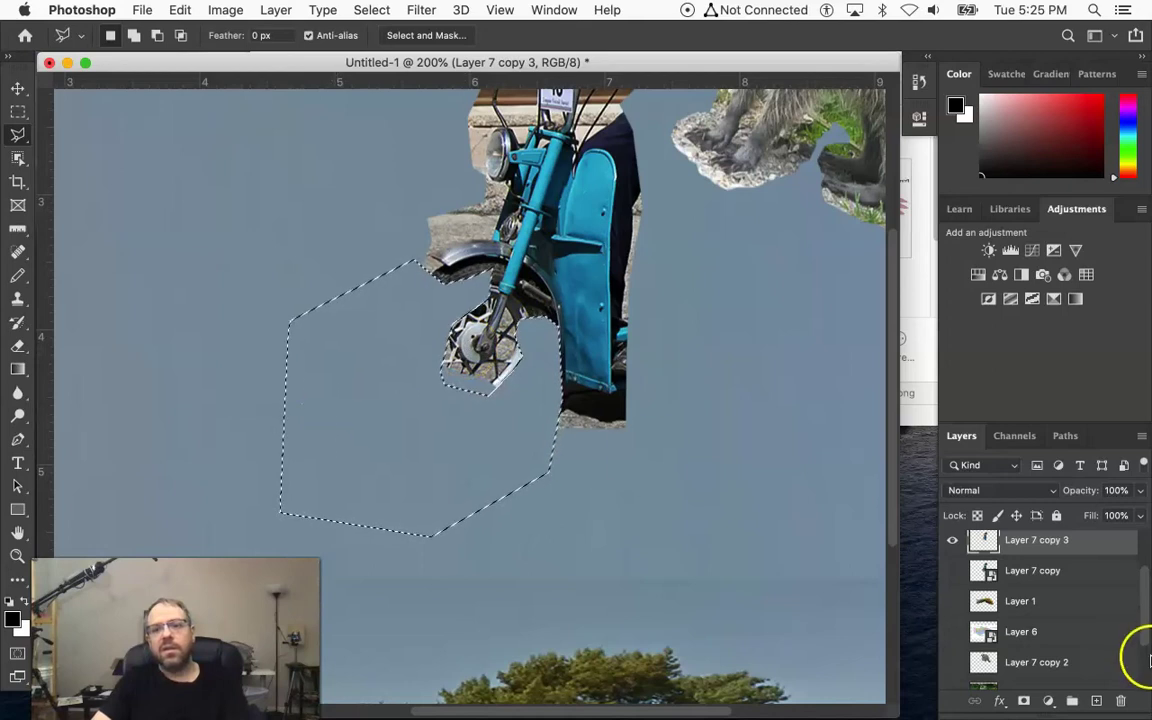
# Step: Show the pineapple on Layer 1 again behind the cut-out scooter
pyautogui.scroll(1, 1085, 615)
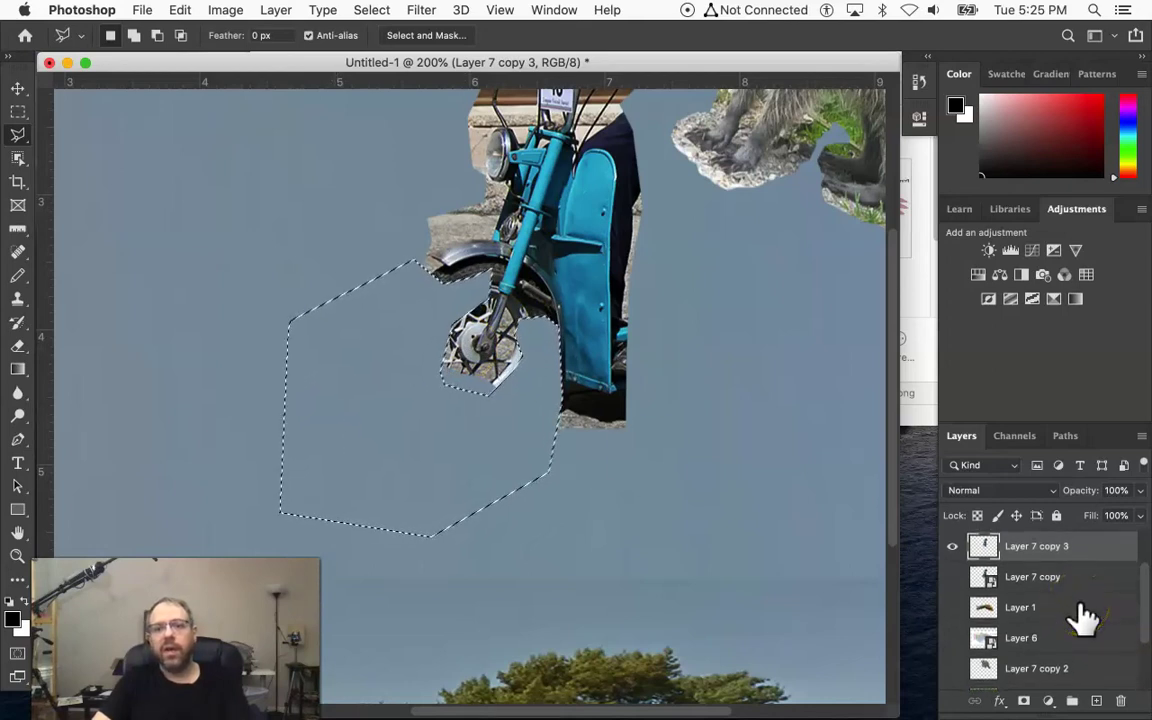
pyautogui.scroll(2, 1085, 615)
pyautogui.scroll(1, 1085, 617)
pyautogui.scroll(-3, 1085, 617)
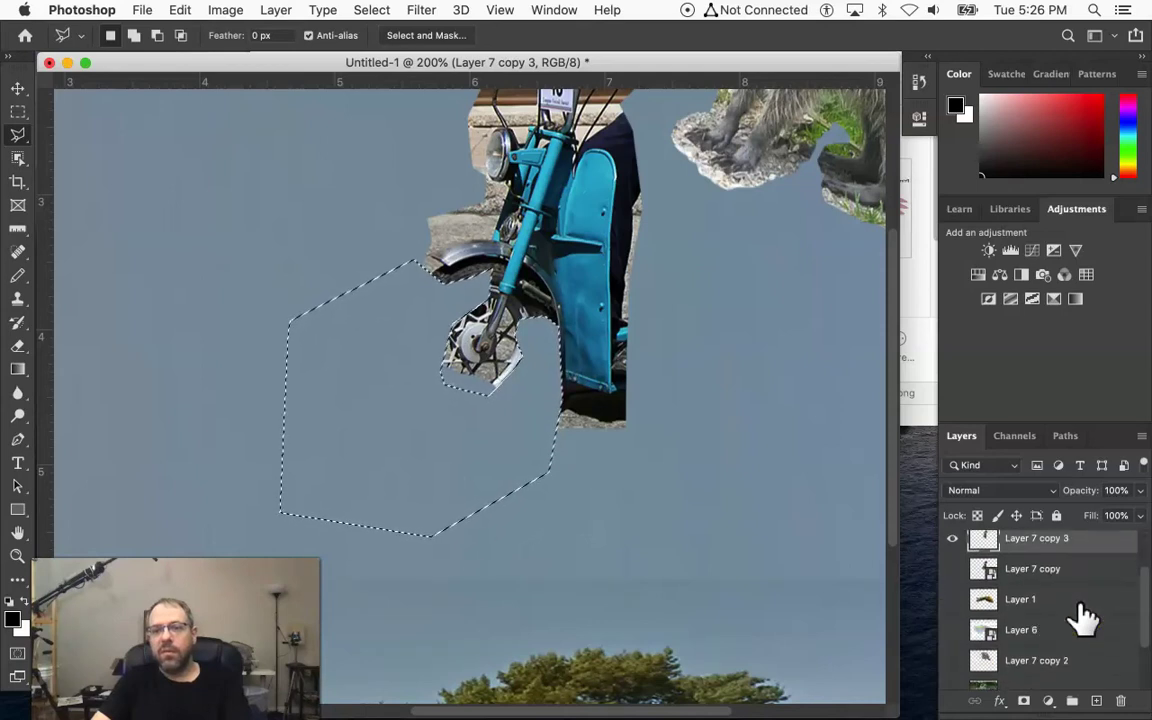
pyautogui.click(952, 598)
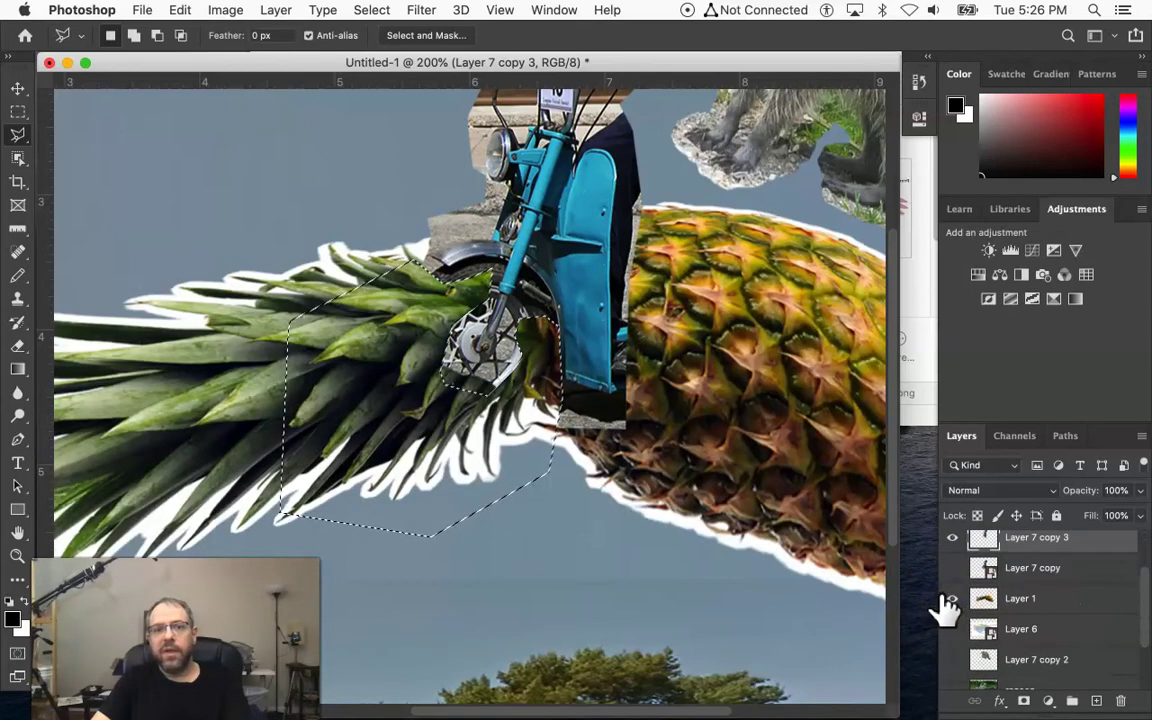
# Step: Move the pineapple and scooter cut-out left so the scooter sits at the base of the leaves, and shift the raccoon slightly left
pyautogui.press('super+minus')
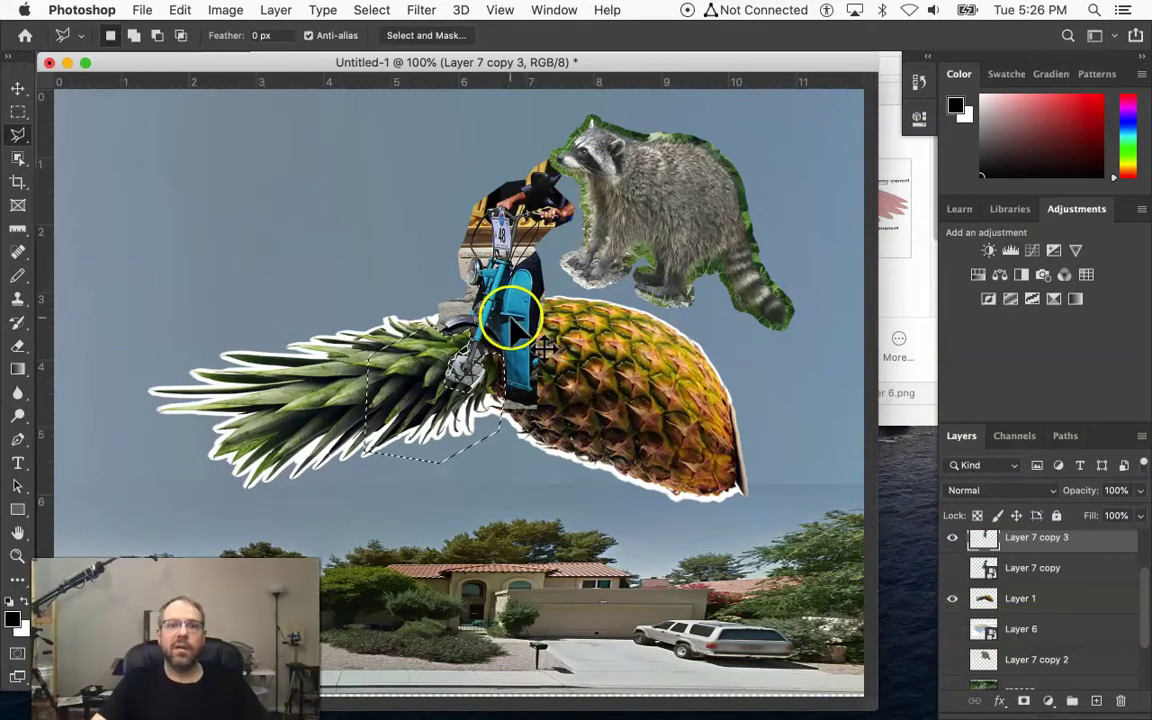
pyautogui.moveTo(603, 388); pyautogui.dragTo(557, 382)
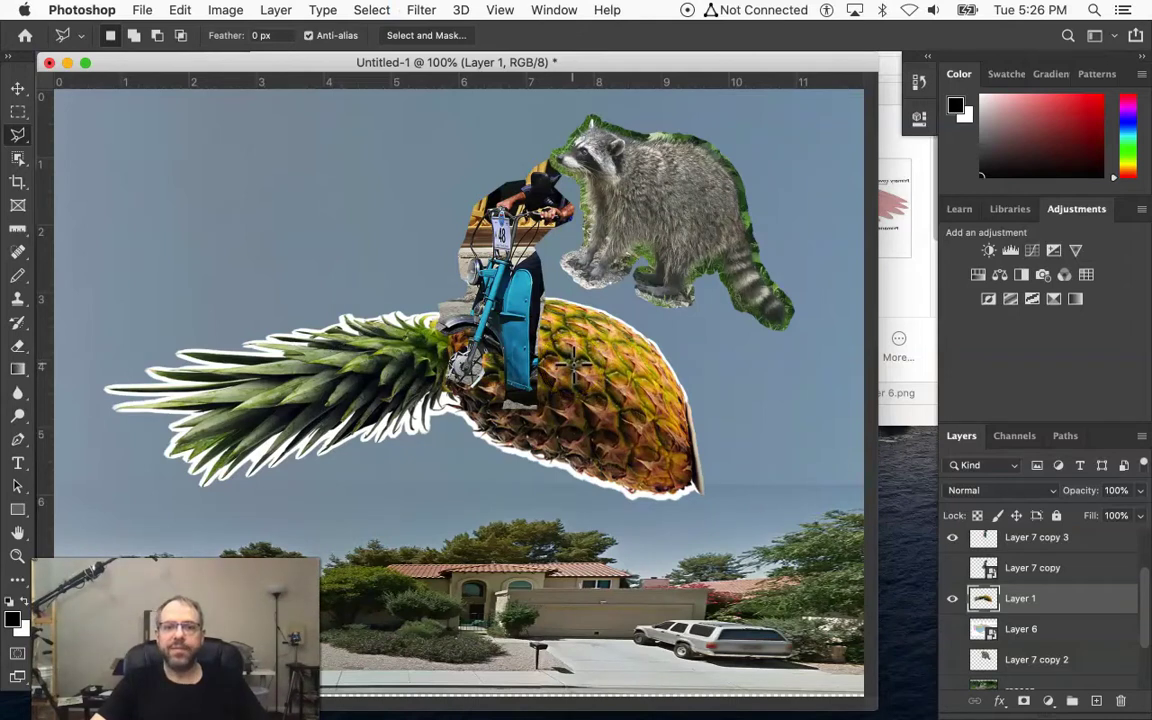
pyautogui.moveTo(574, 371); pyautogui.dragTo(440, 300)
pyautogui.click(584, 382)
pyautogui.moveTo(586, 392); pyautogui.dragTo(560, 398)
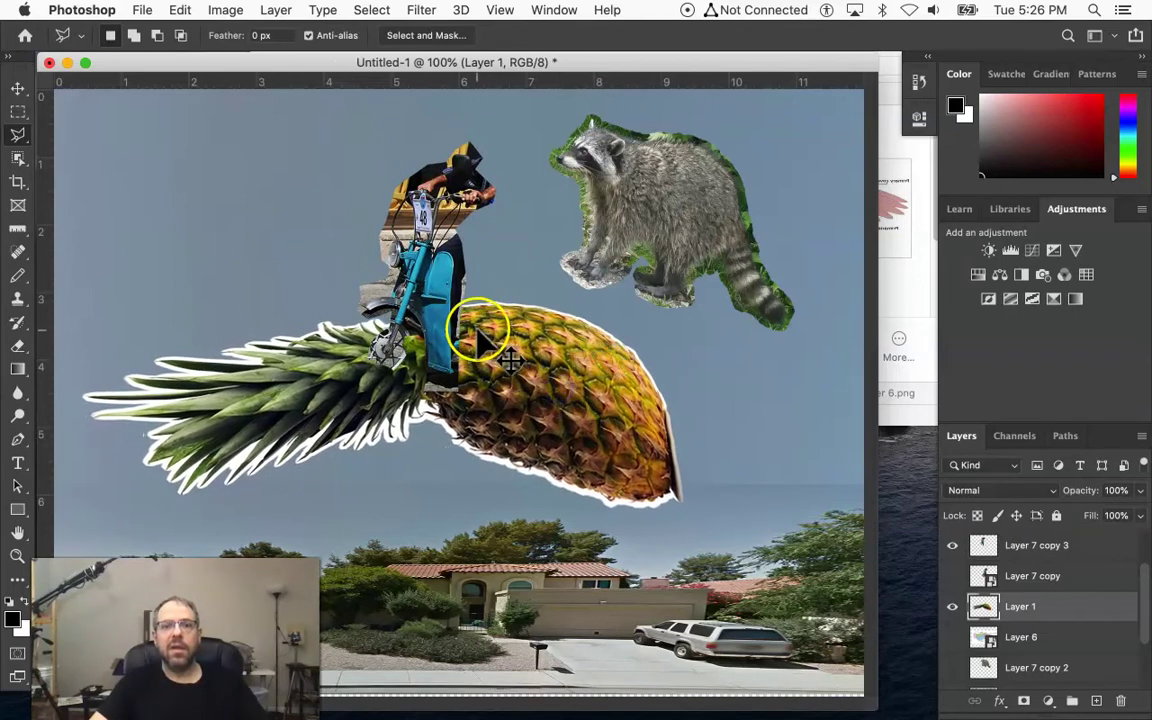
pyautogui.moveTo(450, 300); pyautogui.dragTo(440, 305)
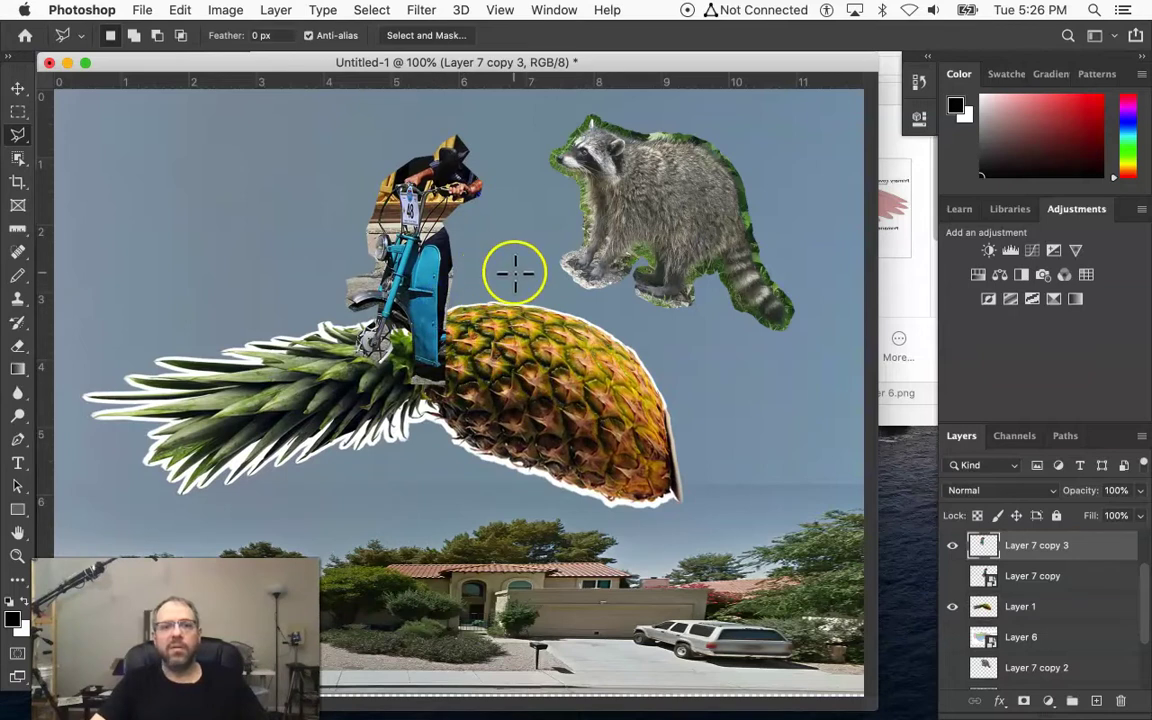
pyautogui.moveTo(708, 258); pyautogui.dragTo(675, 257)
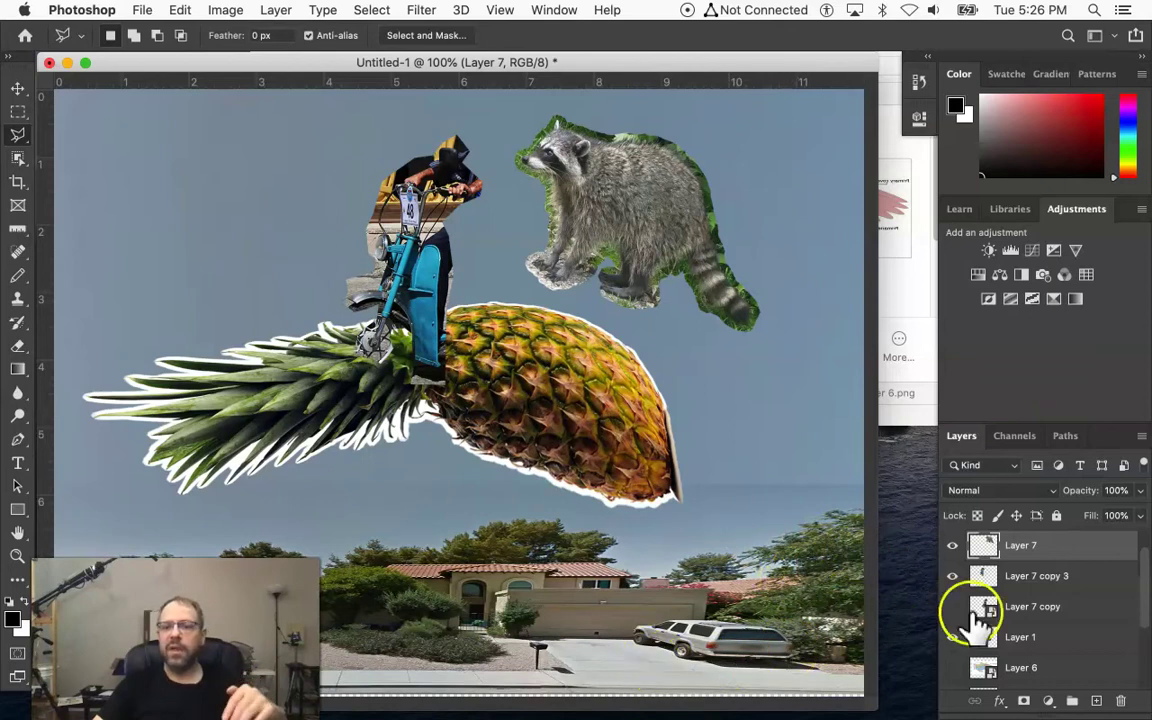
# Step: Shrink the house photo on Layer 4 with Free Transform, lowering its top edge and keeping it almost as wide as the canvas
pyautogui.scroll(-1, 1100, 680)
pyautogui.scroll(-3, 1100, 680)
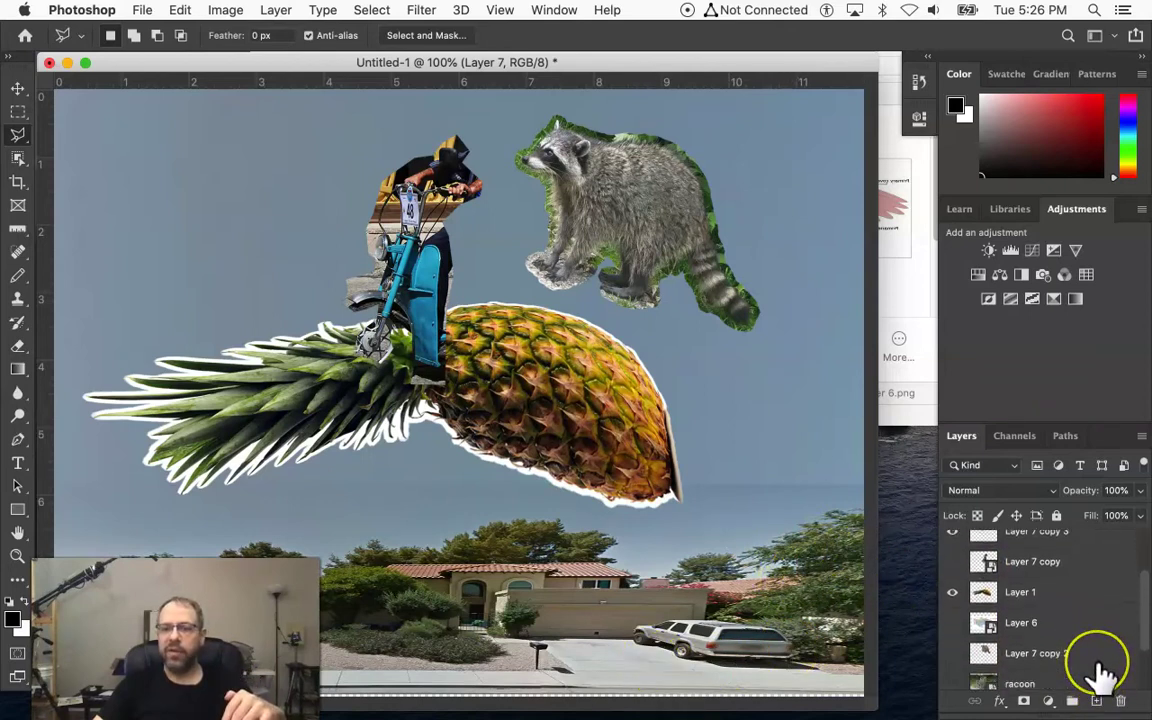
pyautogui.scroll(-1, 1098, 670)
pyautogui.click(1093, 650)
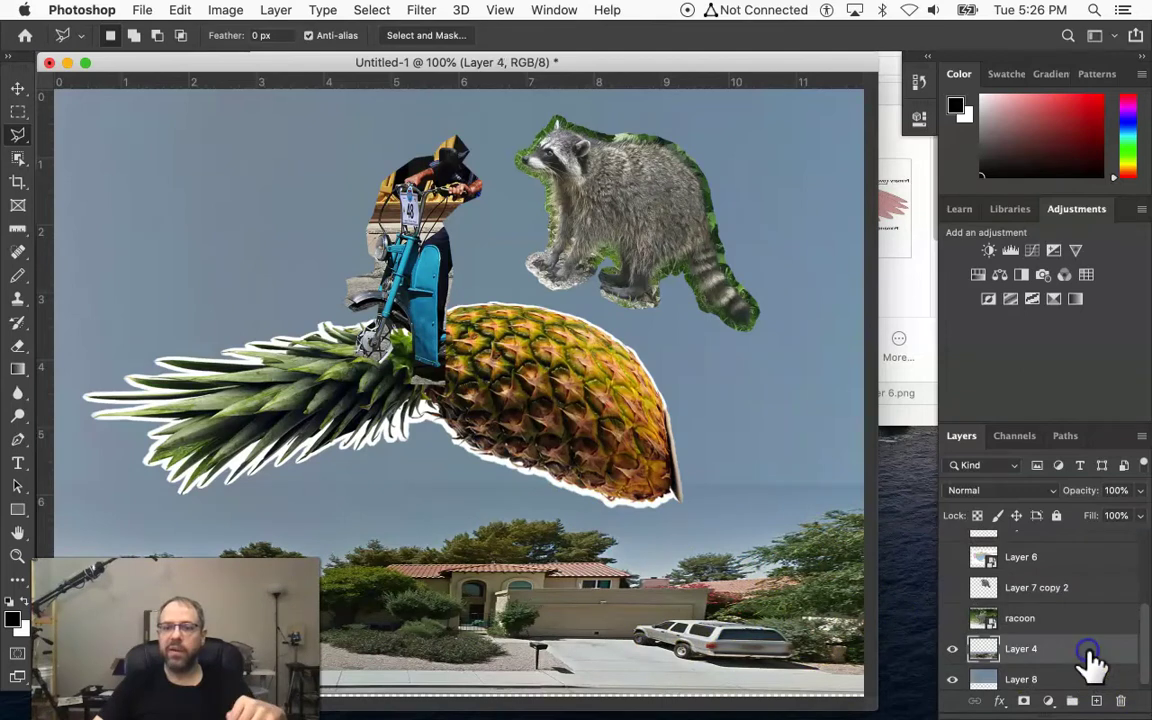
pyautogui.hotkey('ctrl', 't')
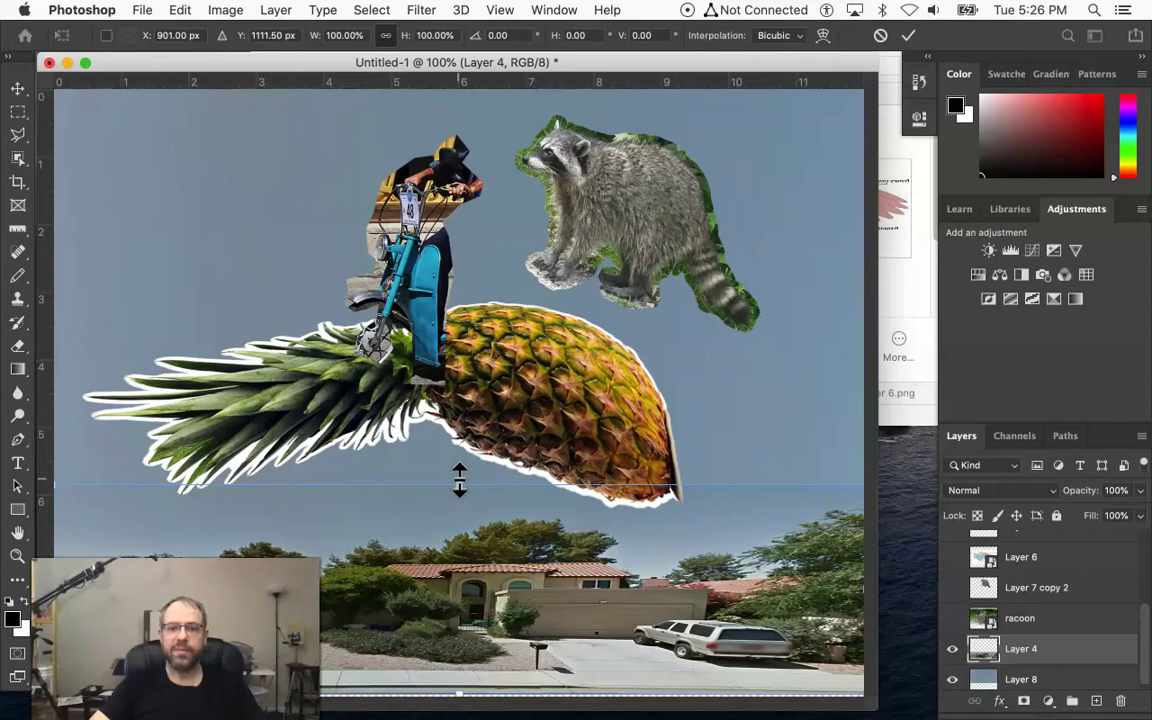
pyautogui.moveTo(459, 480); pyautogui.dragTo(459, 493)
pyautogui.moveTo(685, 583); pyautogui.dragTo(690, 592)
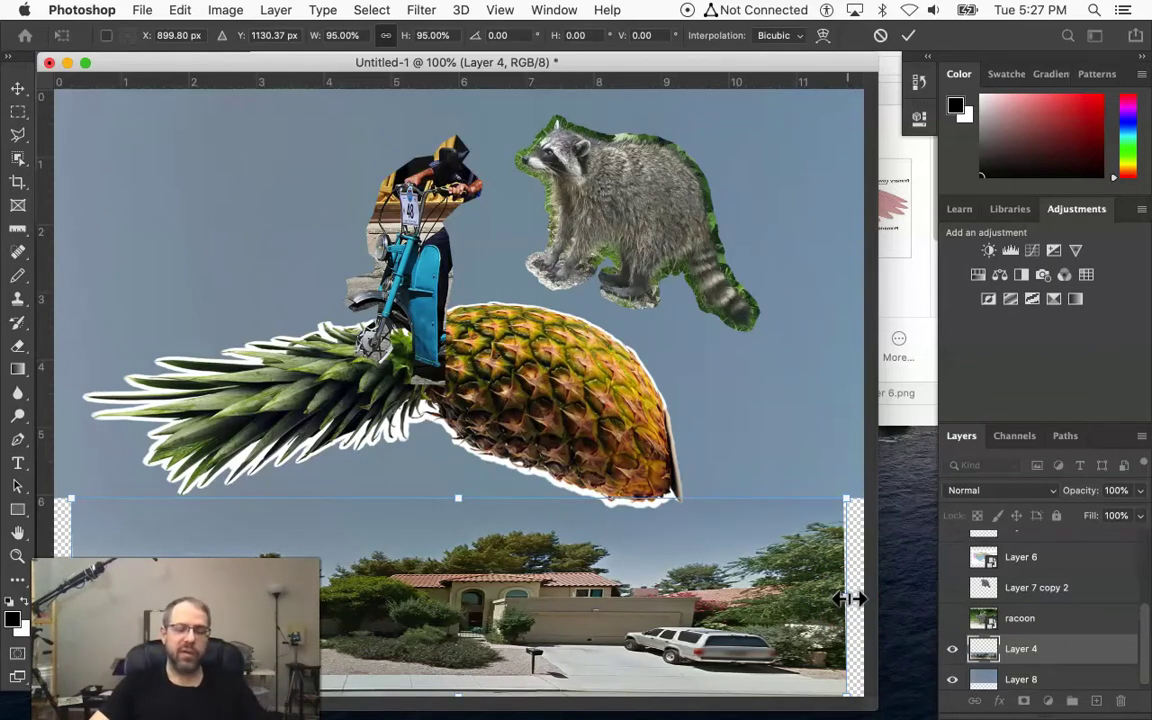
pyautogui.moveTo(848, 598); pyautogui.dragTo(853, 597)
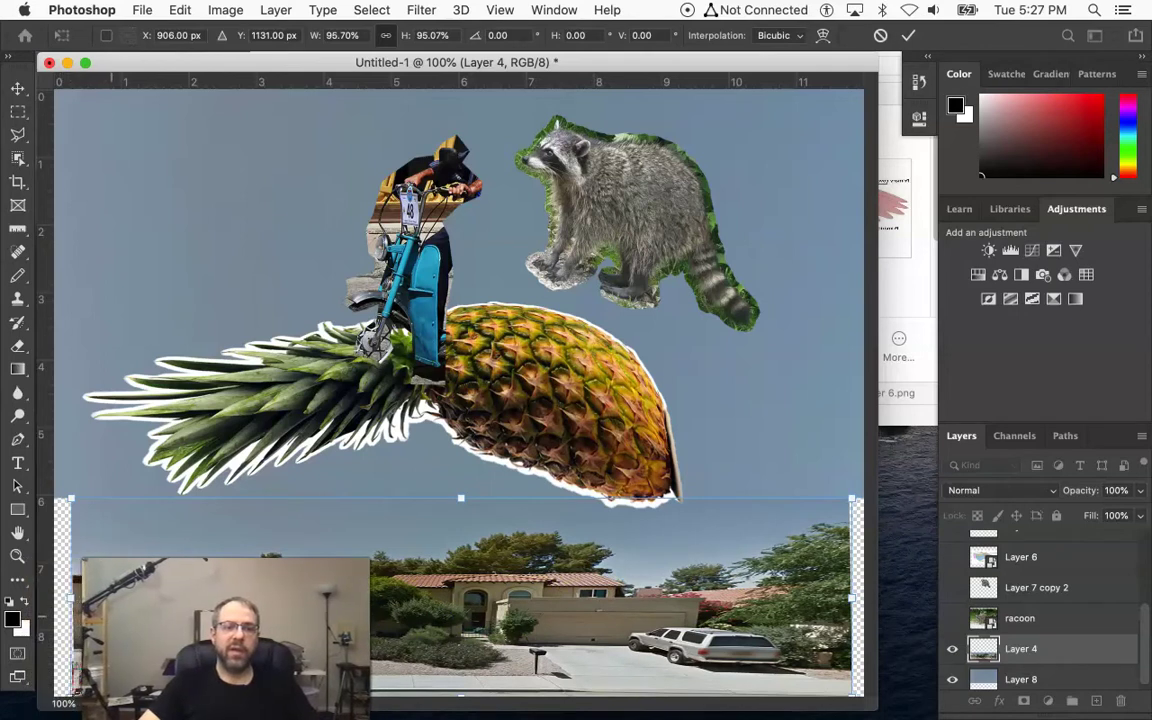
pyautogui.moveTo(66, 600); pyautogui.dragTo(64, 600)
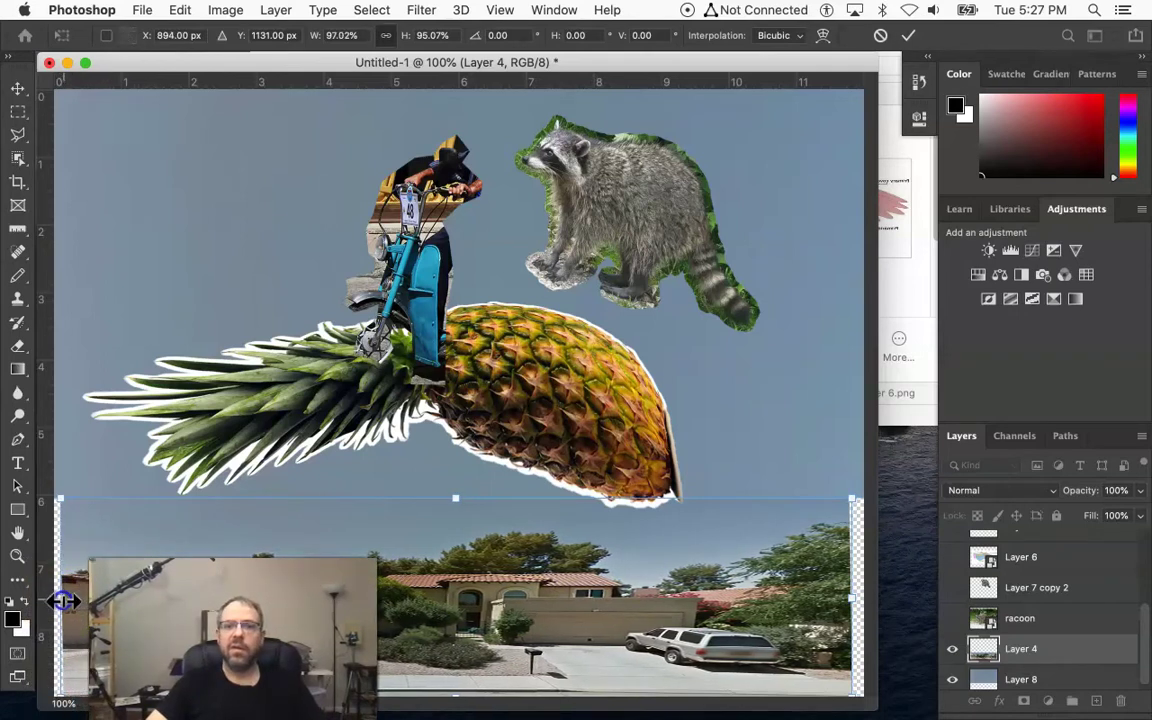
pyautogui.moveTo(452, 497); pyautogui.dragTo(450, 510)
pyautogui.press('Return')
pyautogui.press('l')
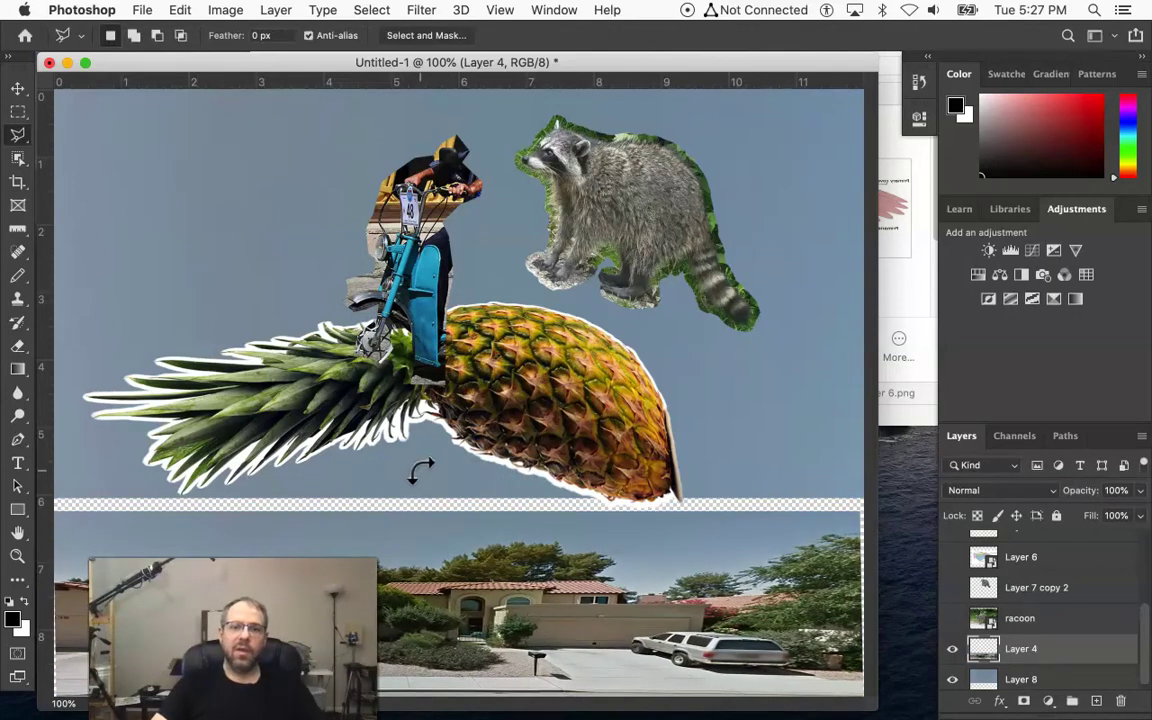
# Step: Stretch the sky on Layer 8 down to about 103.83% height so it covers the transparent gap above the house photo
pyautogui.rightClick(800, 412)
pyautogui.click(721, 392)
pyautogui.rightClick(753, 386)
pyautogui.click(753, 386)
pyautogui.rightClick(756, 392)
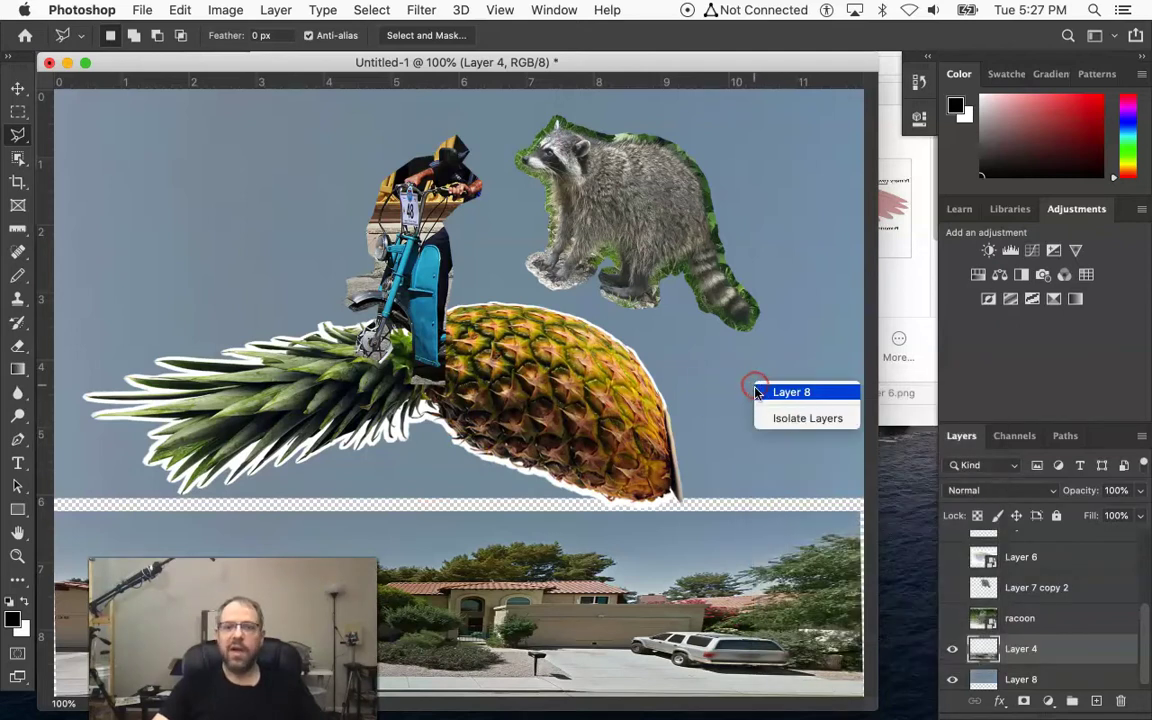
pyautogui.click(712, 385)
pyautogui.hotkey('ctrl', 't')
pyautogui.moveTo(459, 502); pyautogui.dragTo(456, 516)
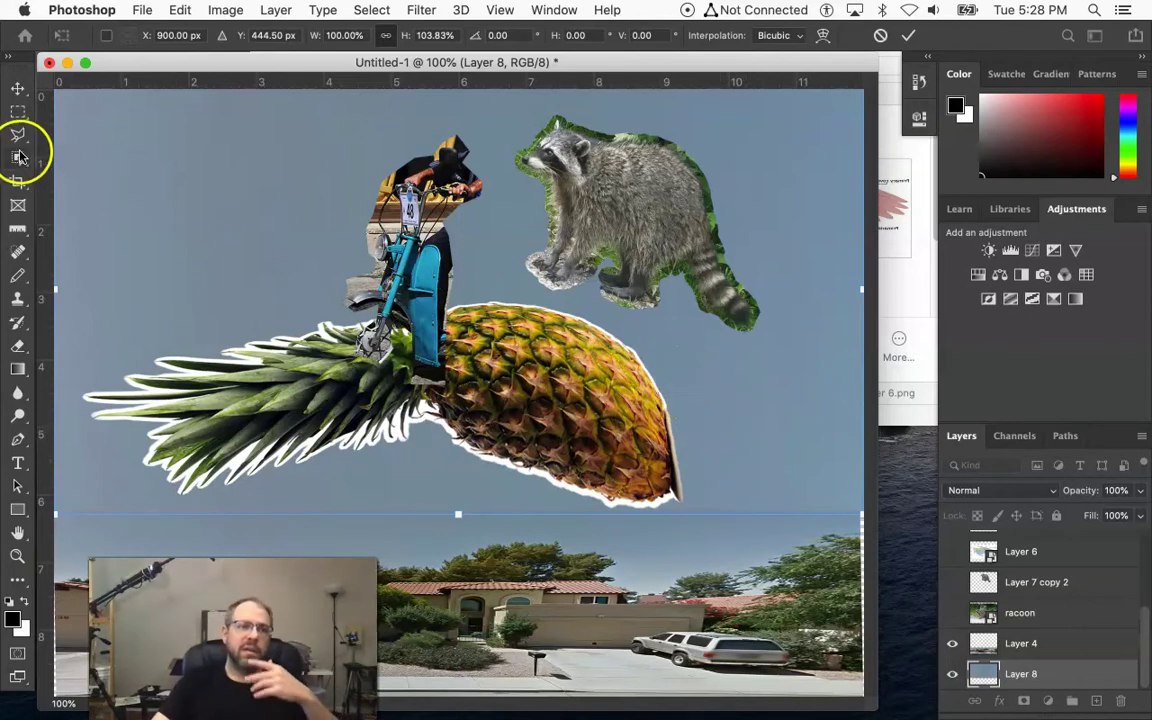
# Step: Erase the rider's upper body above the scooter's handlebars on Layer 7 copy 3 with the 55 px Eraser
pyautogui.click(12, 344)
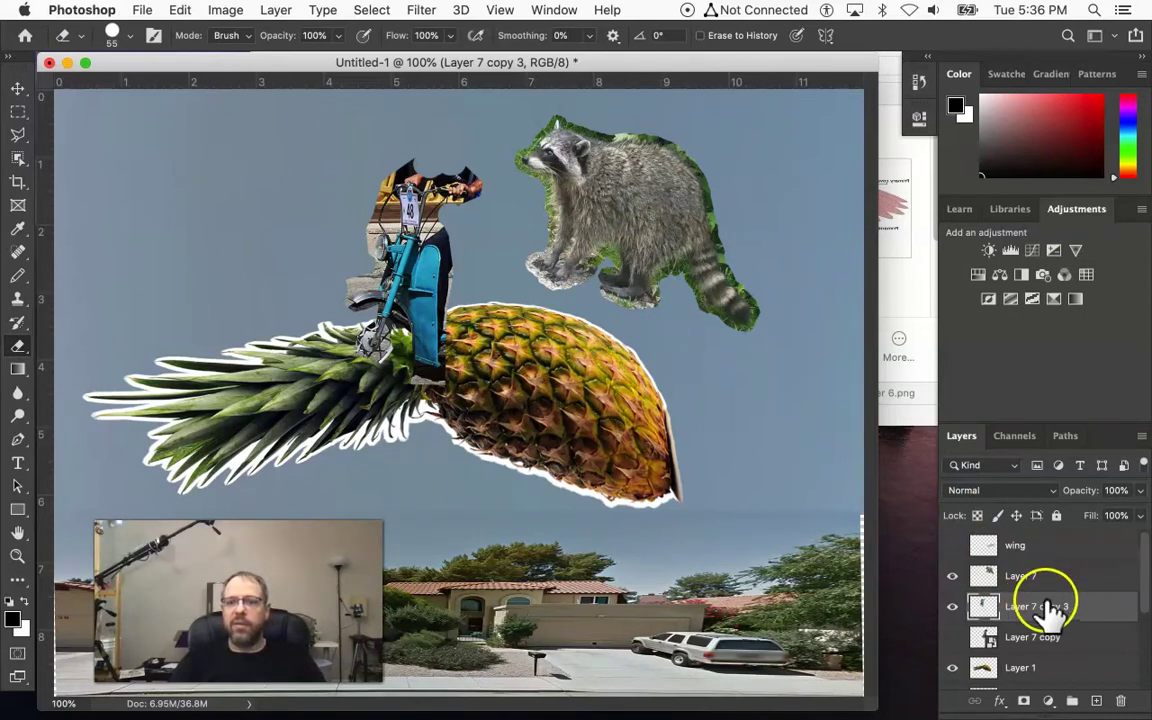
pyautogui.scroll(-2, 956, 628)
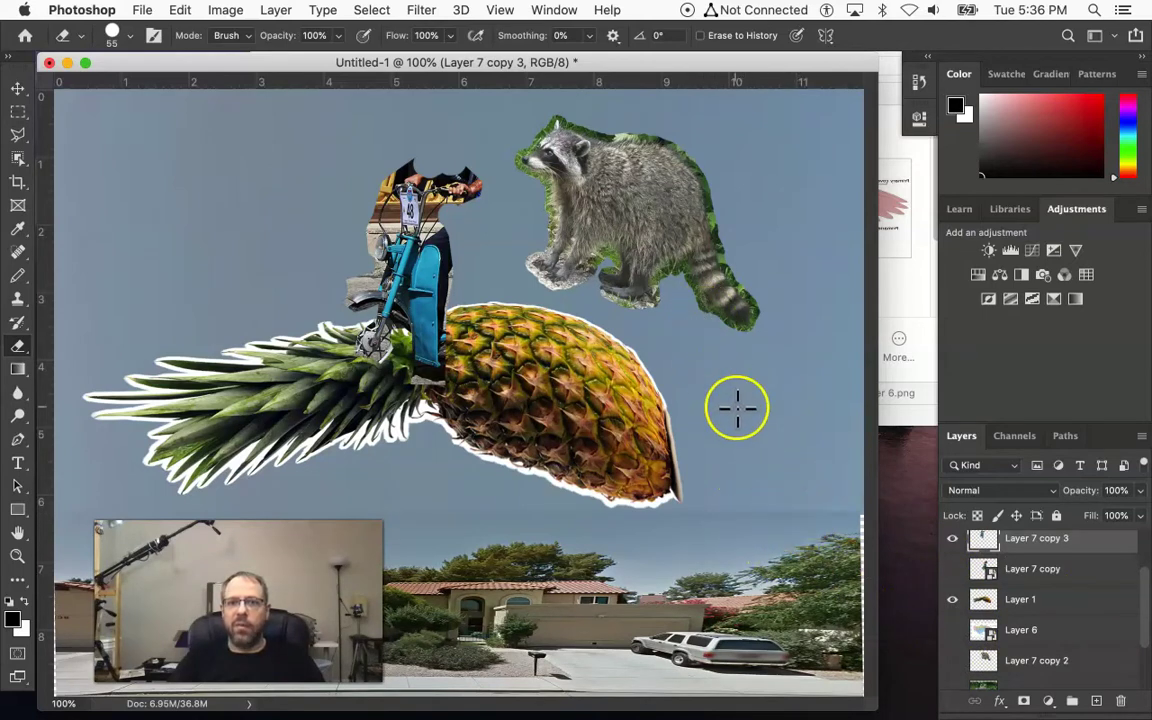
pyautogui.scroll(2, 1010, 605)
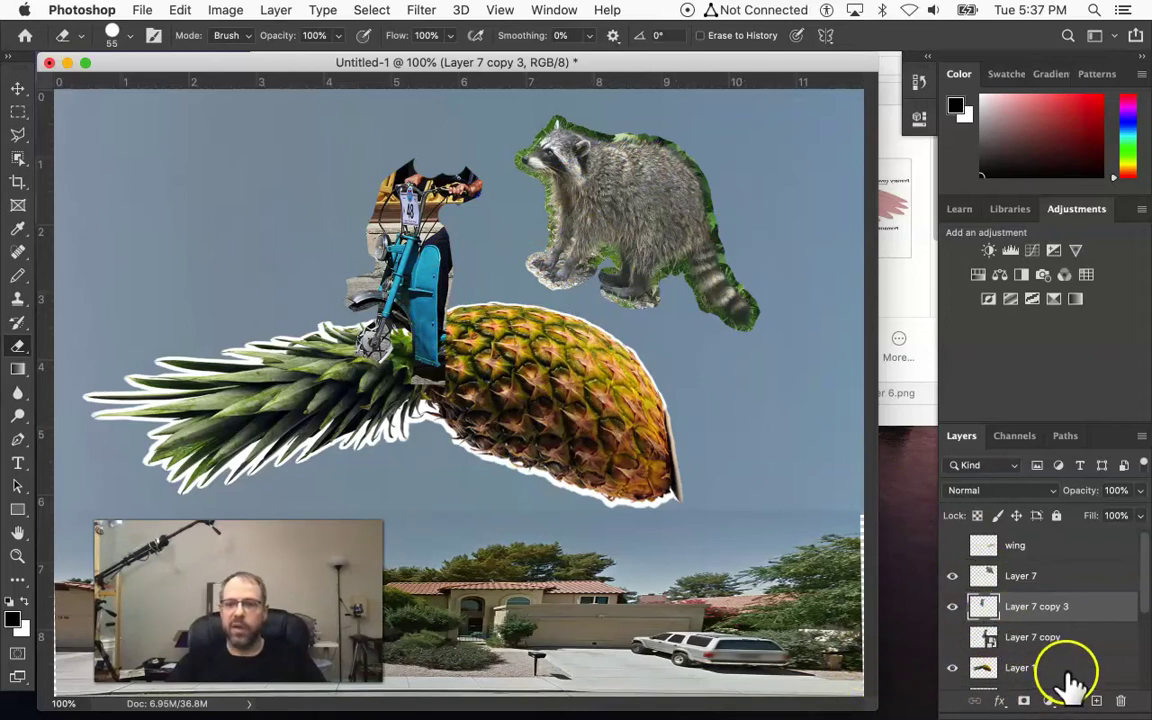
# Step: Move the pineapple down closer to the house and reposition the scooter cut-out on it at the base of the leaves
pyautogui.moveTo(563, 430); pyautogui.dragTo(560, 470)
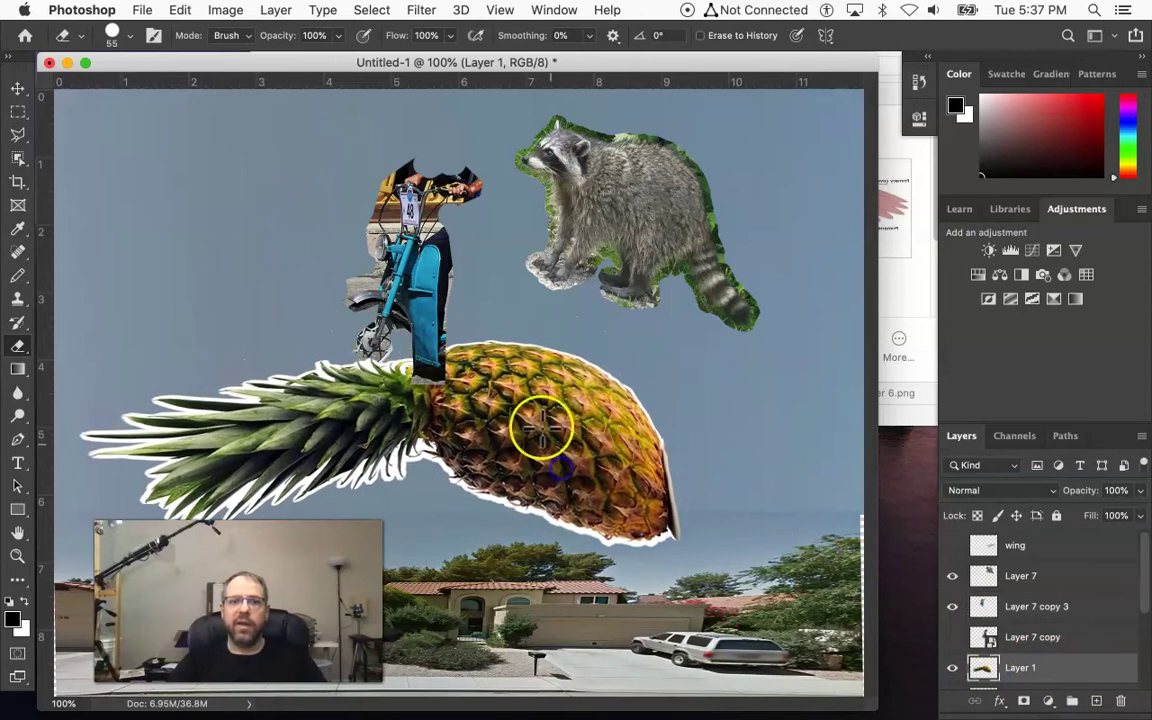
pyautogui.moveTo(437, 300)
pyautogui.mouseDown()
pyautogui.moveTo(425, 338)
pyautogui.moveTo(463, 348)
pyautogui.moveTo(416, 345)
pyautogui.moveTo(477, 345)
pyautogui.moveTo(452, 343)
pyautogui.moveTo(462, 353)
pyautogui.moveTo(449, 358)
pyautogui.moveTo(441, 340)
pyautogui.mouseUp()
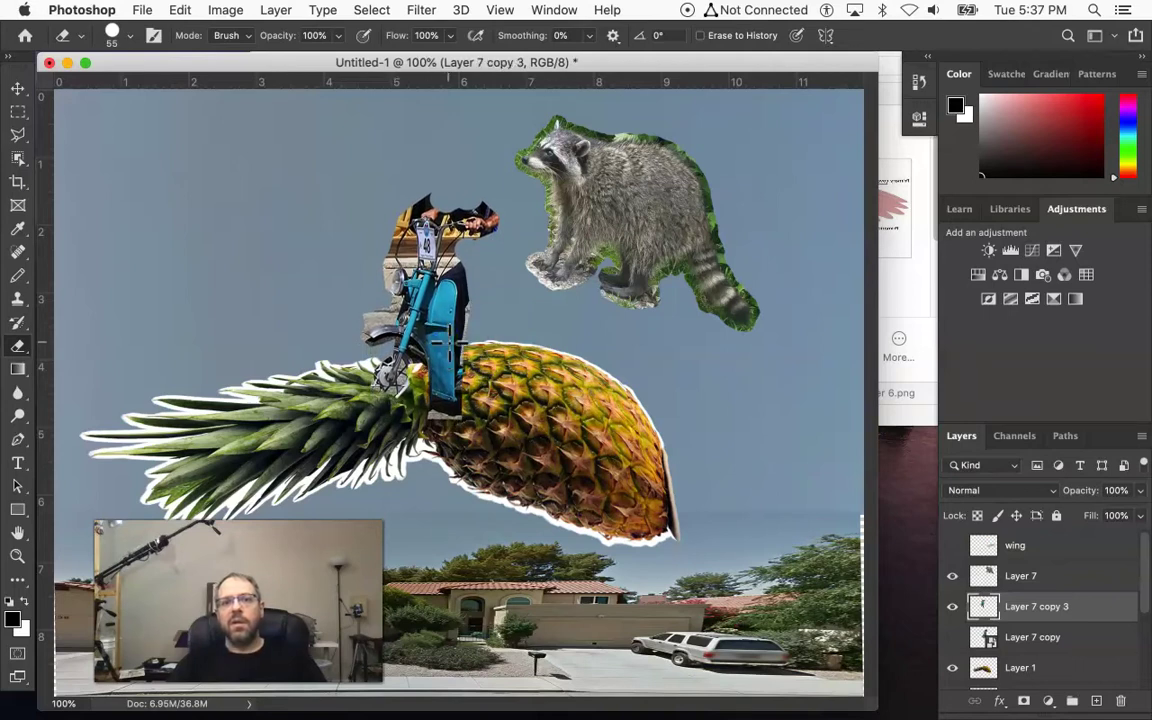
pyautogui.moveTo(468, 283)
pyautogui.mouseDown()
pyautogui.moveTo(450, 270)
pyautogui.moveTo(462, 268)
pyautogui.mouseUp()
pyautogui.moveTo(460, 185); pyautogui.dragTo(445, 268)
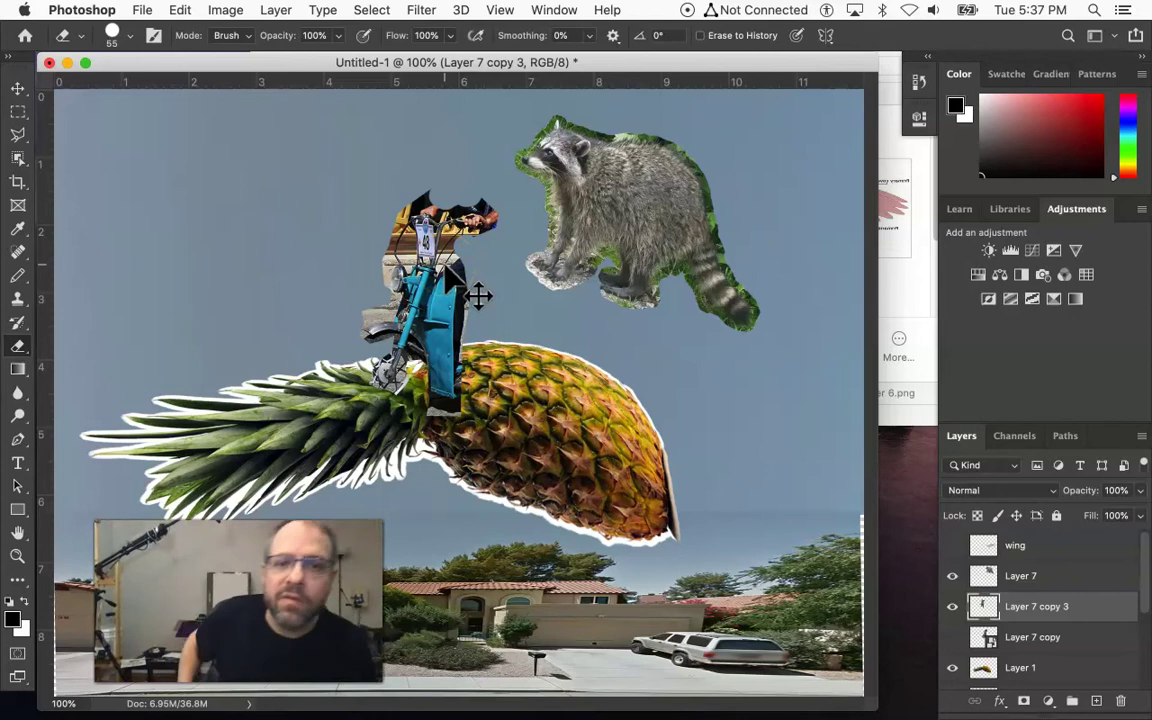
pyautogui.click(586, 248)
pyautogui.moveTo(606, 247)
pyautogui.mouseDown()
pyautogui.moveTo(650, 242)
pyautogui.moveTo(570, 155)
pyautogui.moveTo(596, 170)
pyautogui.mouseUp()
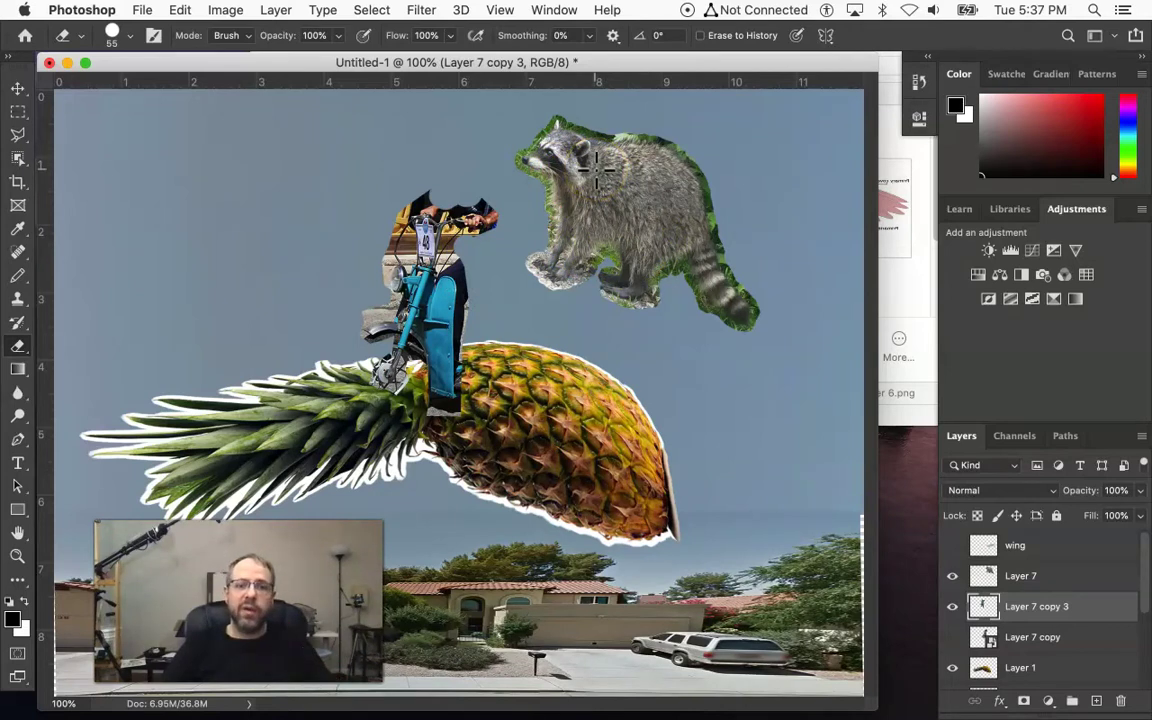
pyautogui.moveTo(599, 168); pyautogui.dragTo(644, 150)
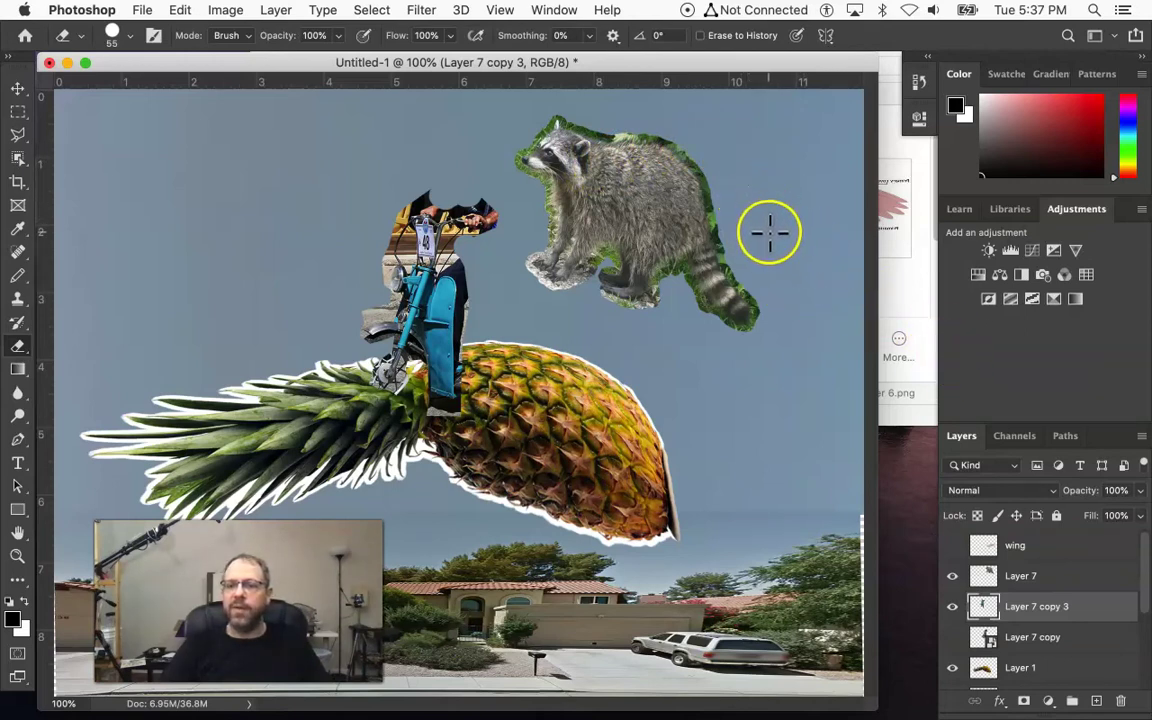
pyautogui.moveTo(722, 185)
pyautogui.mouseDown()
pyautogui.moveTo(627, 141)
pyautogui.moveTo(607, 175)
pyautogui.moveTo(658, 291)
pyautogui.moveTo(755, 247)
pyautogui.moveTo(689, 226)
pyautogui.moveTo(684, 237)
pyautogui.moveTo(720, 265)
pyautogui.moveTo(549, 130)
pyautogui.moveTo(617, 172)
pyautogui.moveTo(450, 267)
pyautogui.moveTo(568, 129)
pyautogui.moveTo(596, 173)
pyautogui.moveTo(495, 299)
pyautogui.mouseUp()
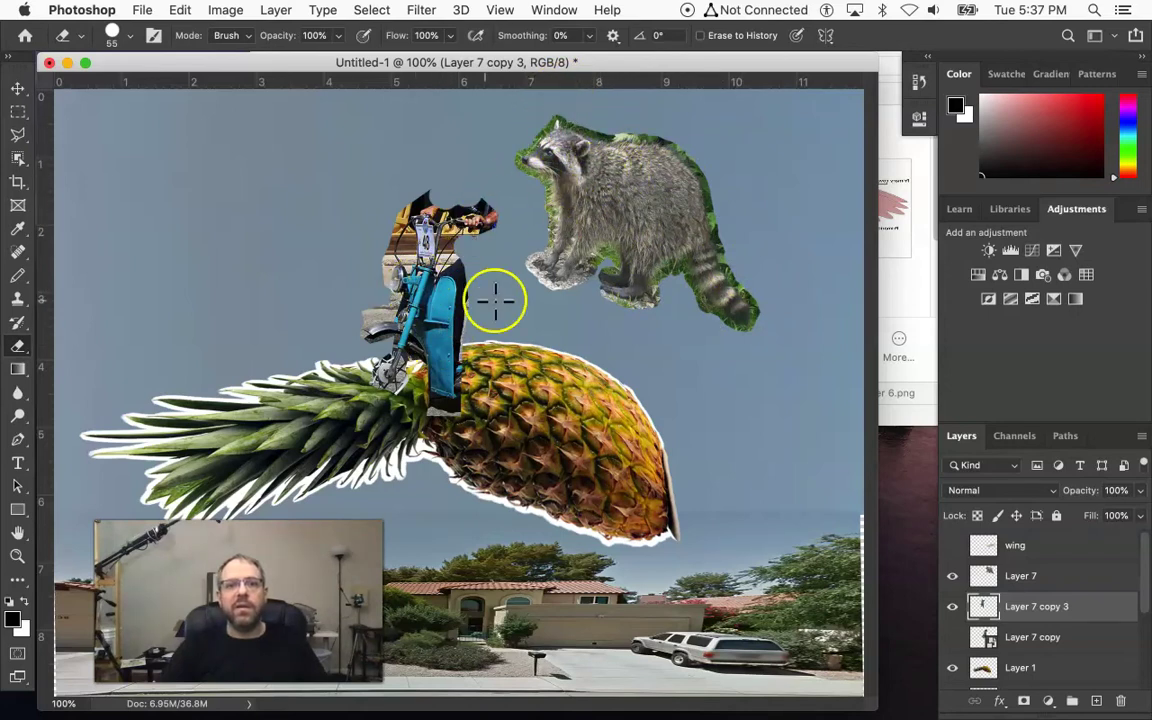
pyautogui.click(549, 289)
pyautogui.moveTo(549, 289)
pyautogui.mouseDown()
pyautogui.moveTo(478, 221)
pyautogui.moveTo(467, 250)
pyautogui.moveTo(532, 193)
pyautogui.moveTo(553, 193)
pyautogui.moveTo(545, 224)
pyautogui.moveTo(794, 450)
pyautogui.moveTo(769, 443)
pyautogui.moveTo(782, 437)
pyautogui.moveTo(656, 437)
pyautogui.moveTo(671, 393)
pyautogui.moveTo(713, 405)
pyautogui.mouseUp()
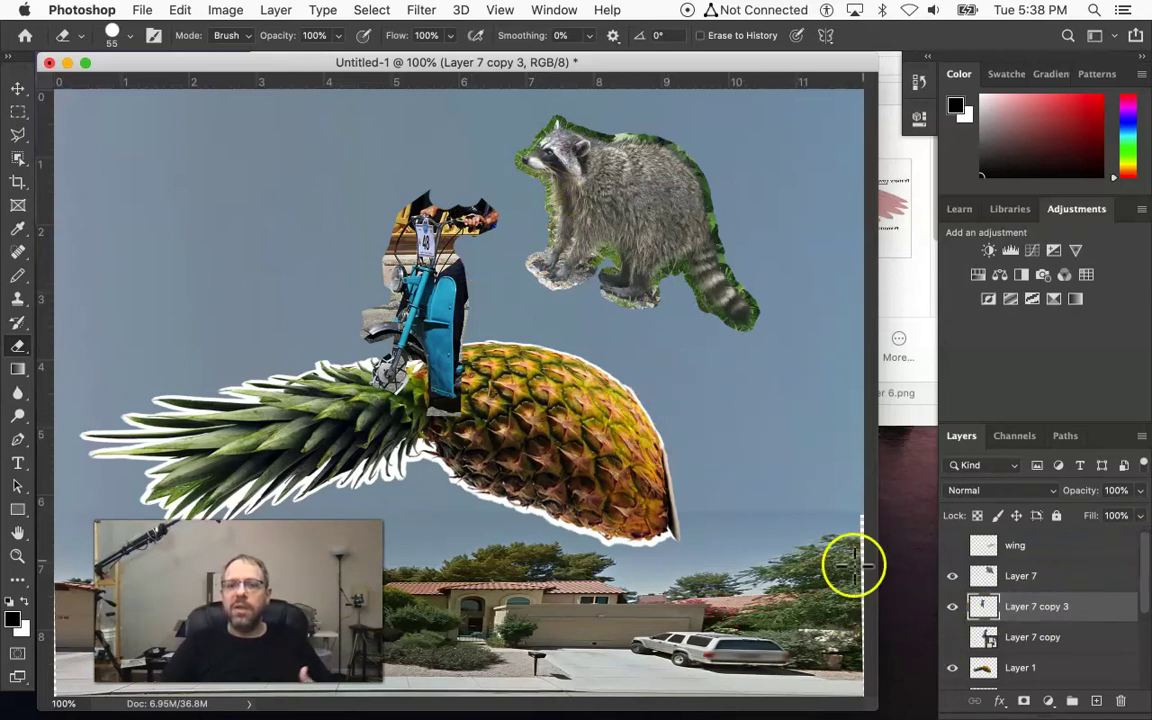
# Step: Outline the raccoon's front leg and shoulder on Layer 7 with the Polygonal Lasso and copy the selection to a new layer
pyautogui.click(18, 136)
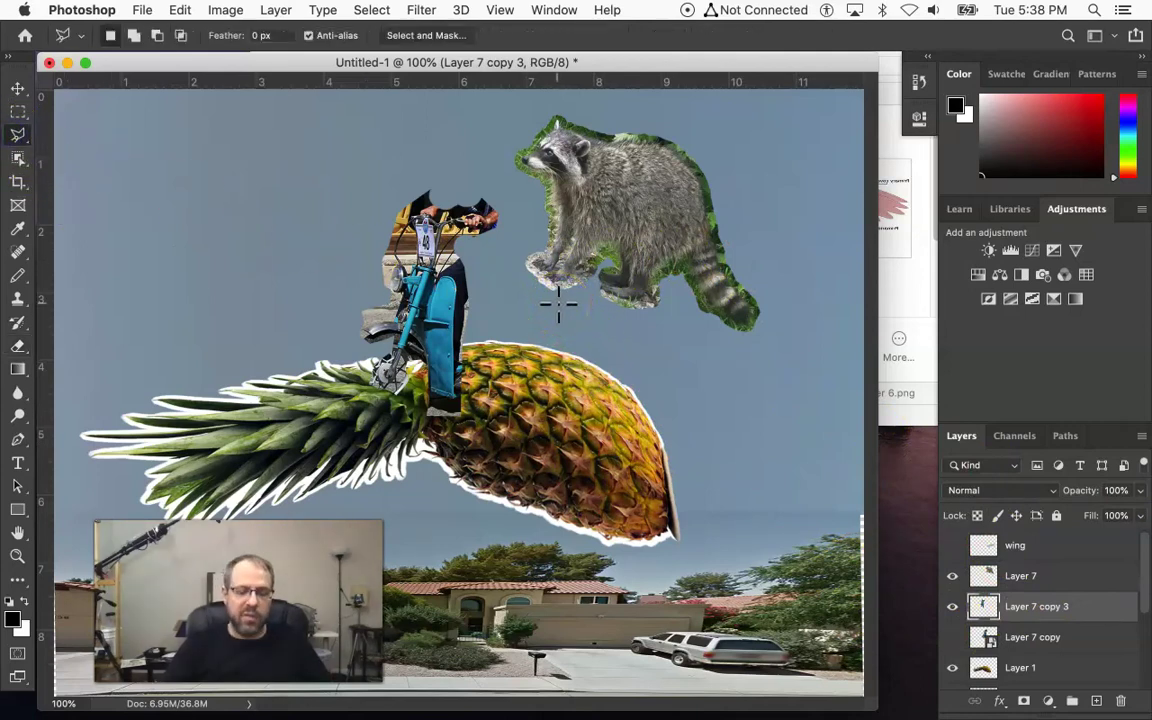
pyautogui.press('super+plus')
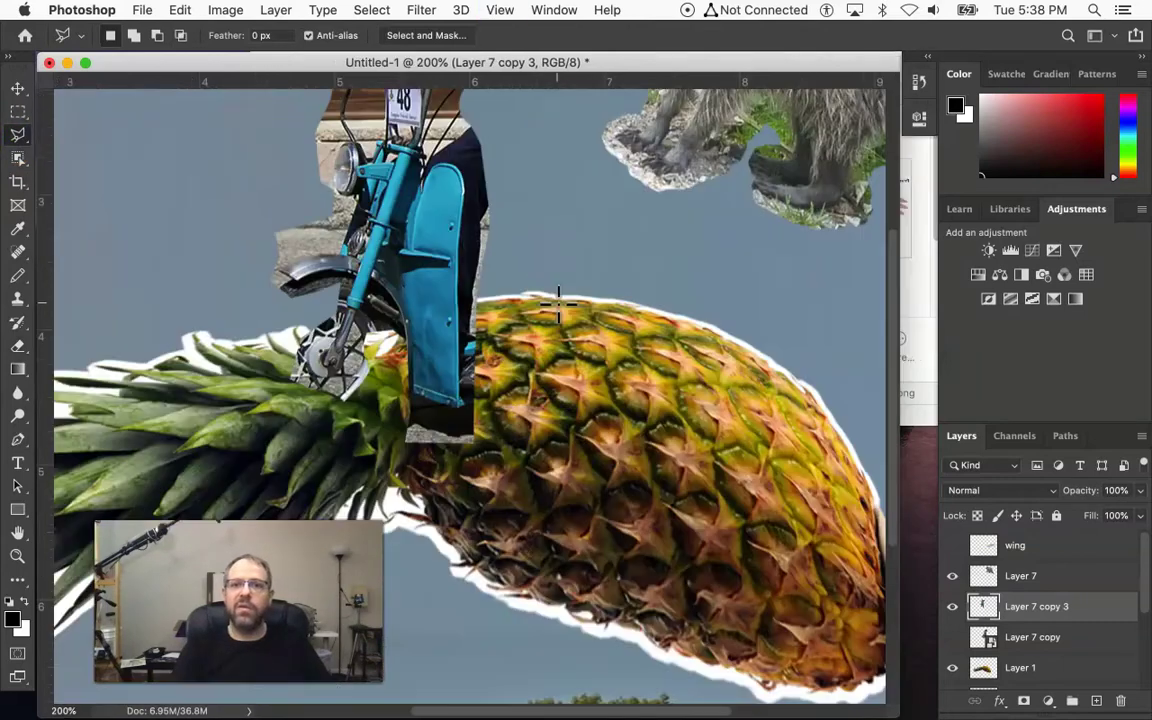
pyautogui.scroll(10, 558, 305)
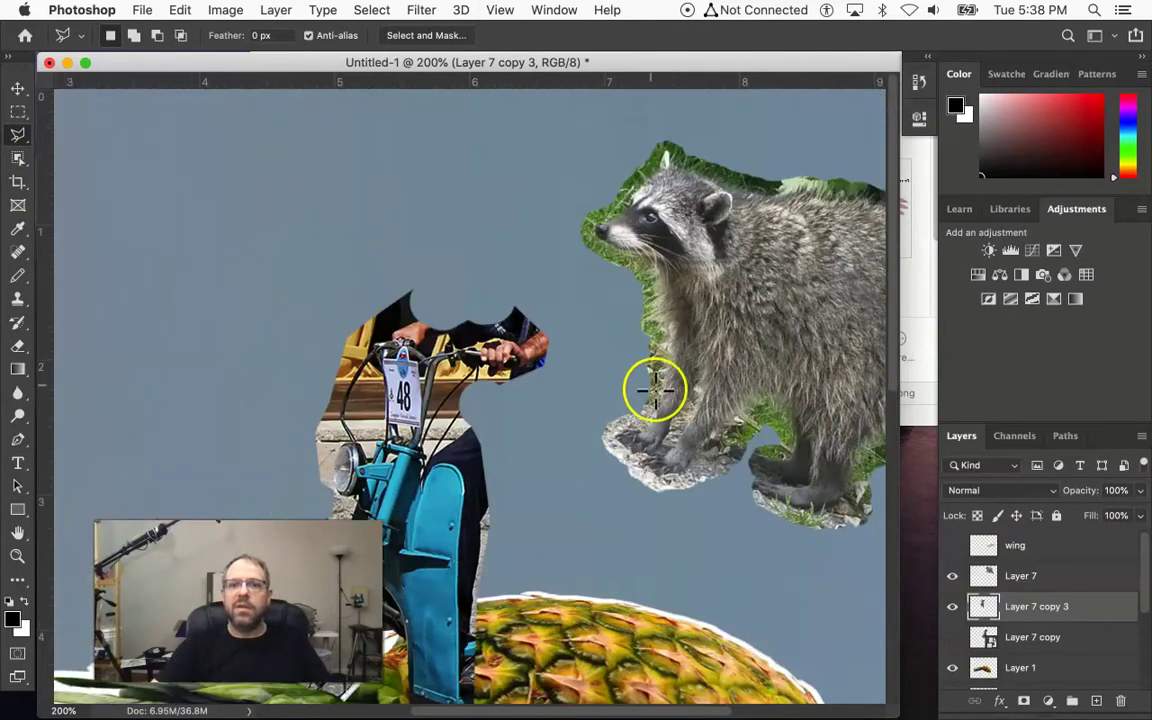
pyautogui.moveTo(455, 714); pyautogui.dragTo(548, 716)
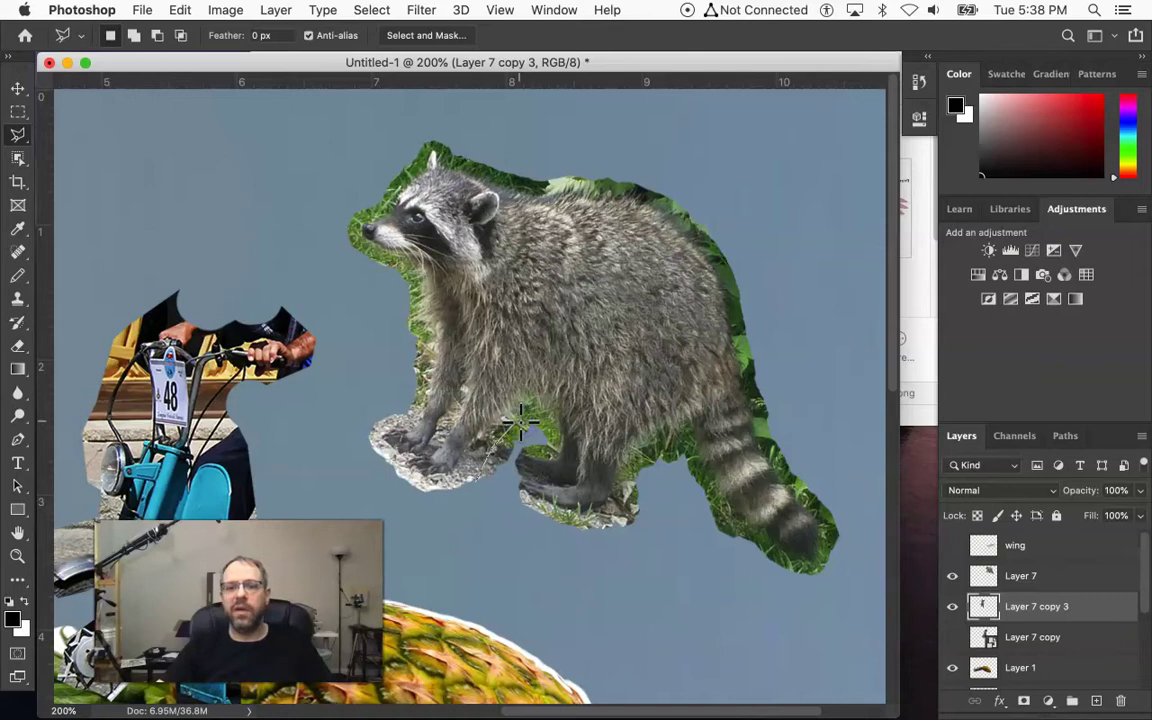
pyautogui.click(1072, 577)
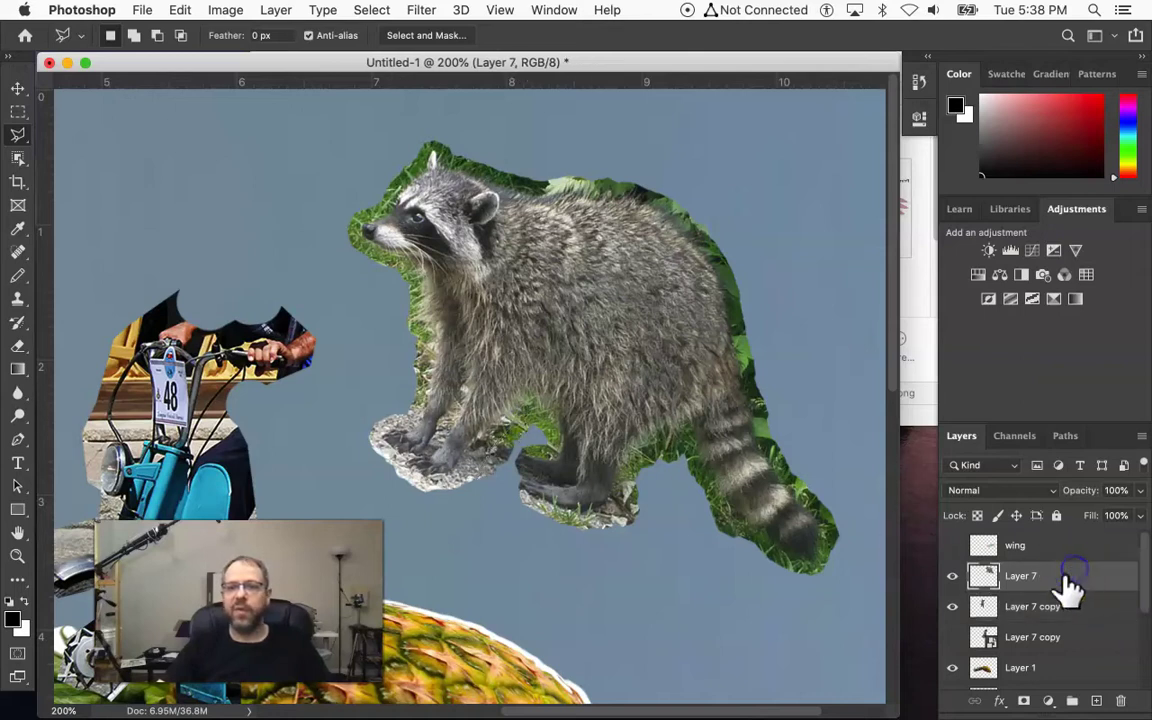
pyautogui.moveTo(497, 473)
pyautogui.mouseDown()
pyautogui.moveTo(445, 488)
pyautogui.moveTo(453, 501)
pyautogui.mouseUp()
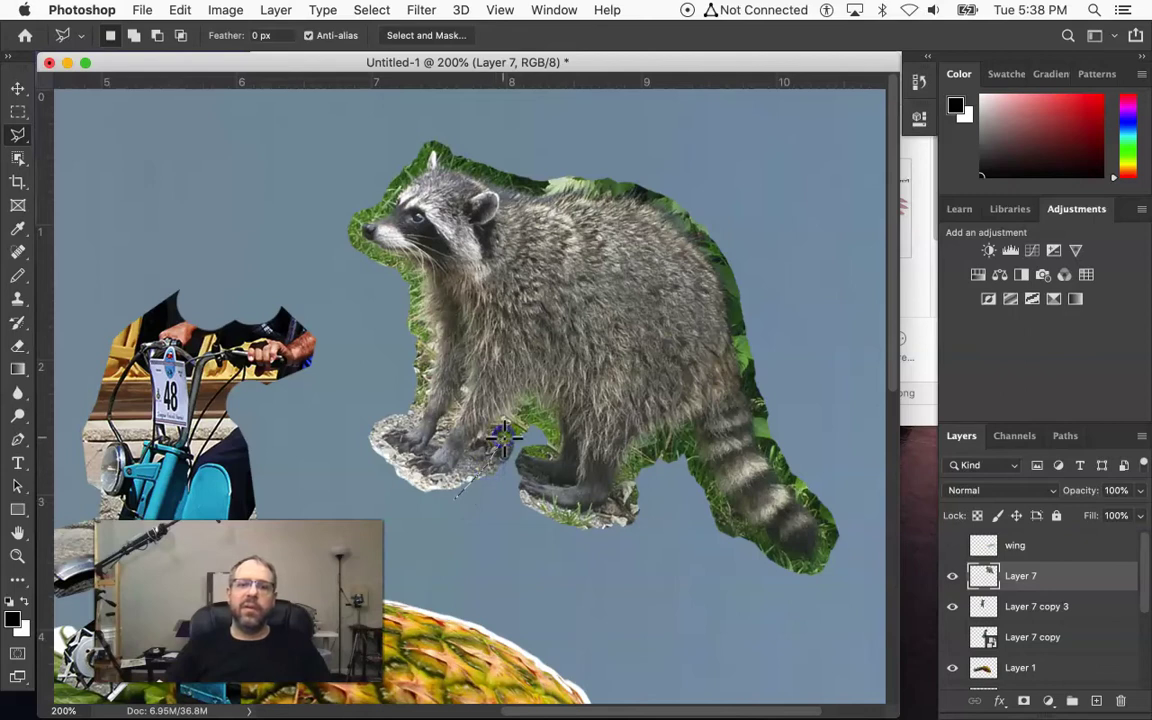
pyautogui.moveTo(538, 401); pyautogui.dragTo(570, 346)
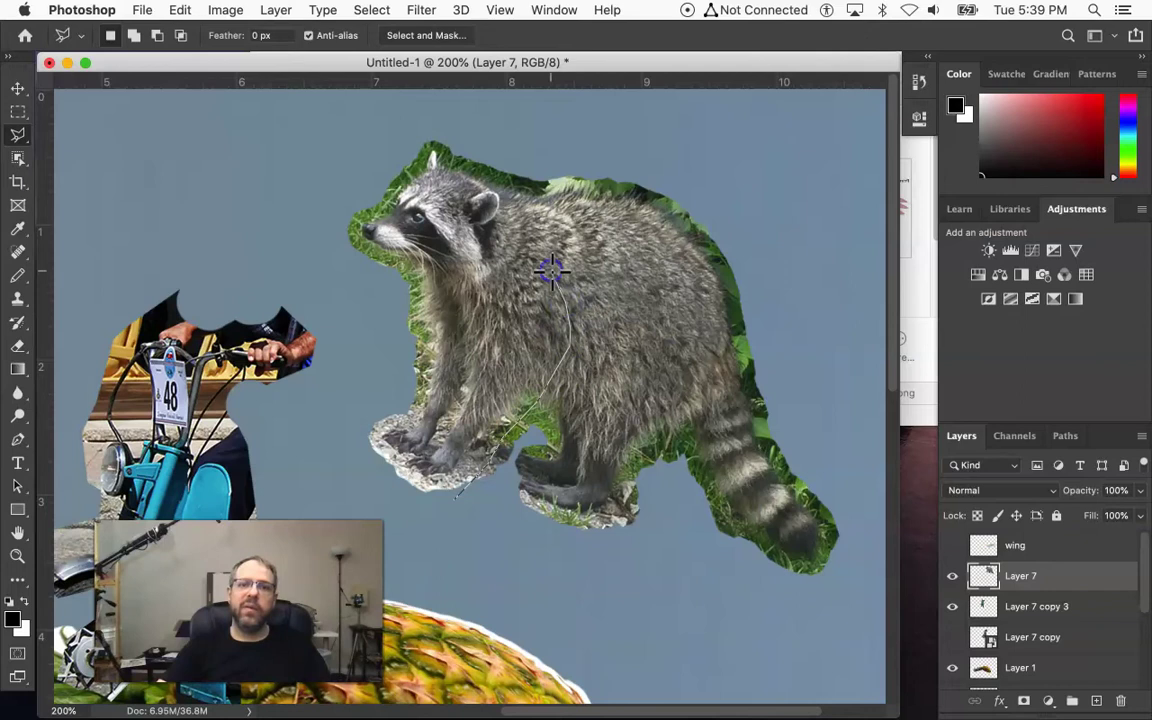
pyautogui.click(545, 199)
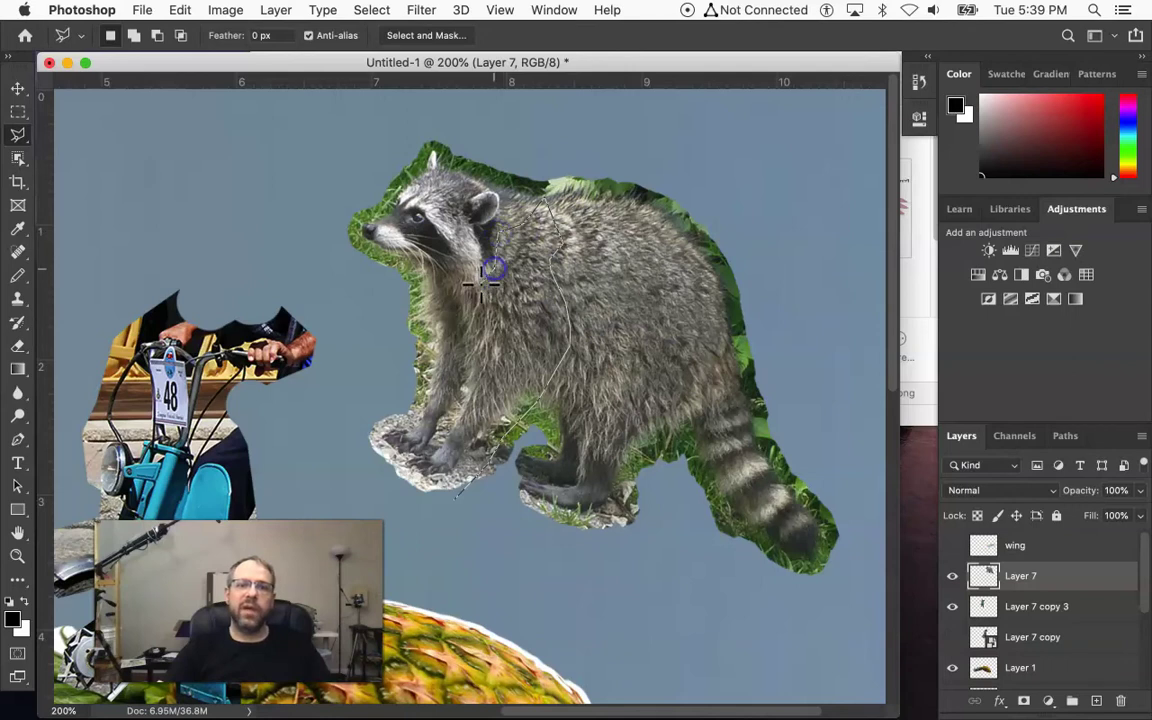
pyautogui.click(472, 335)
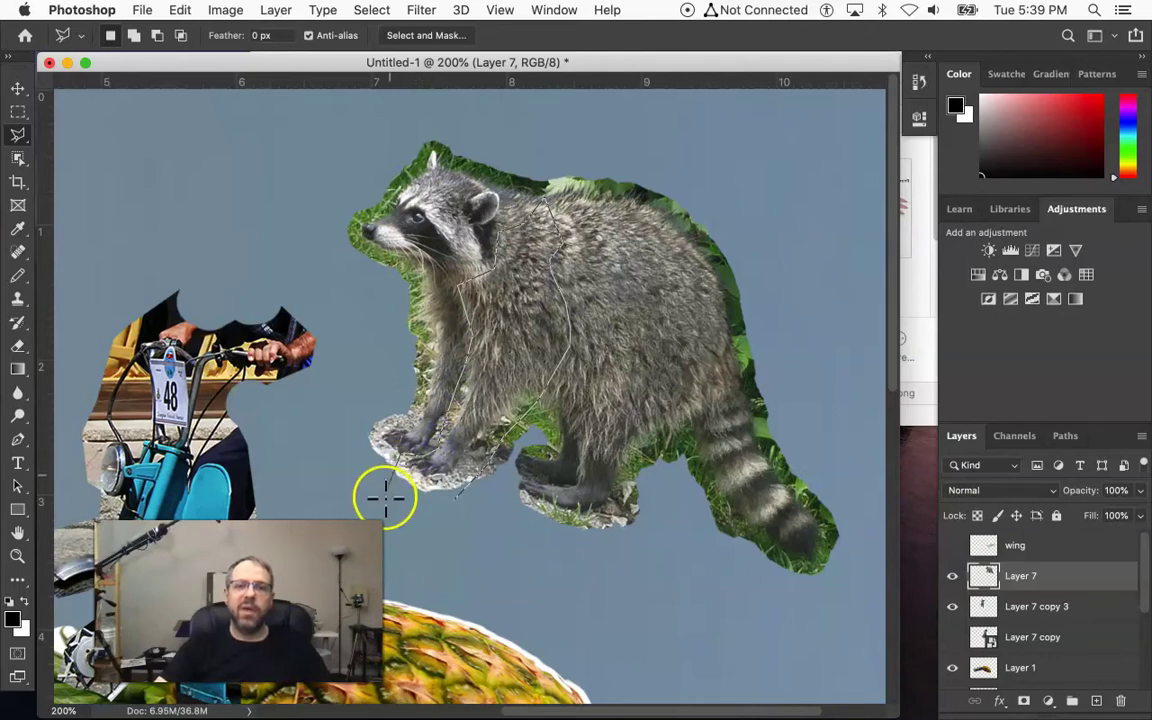
pyautogui.click(445, 521)
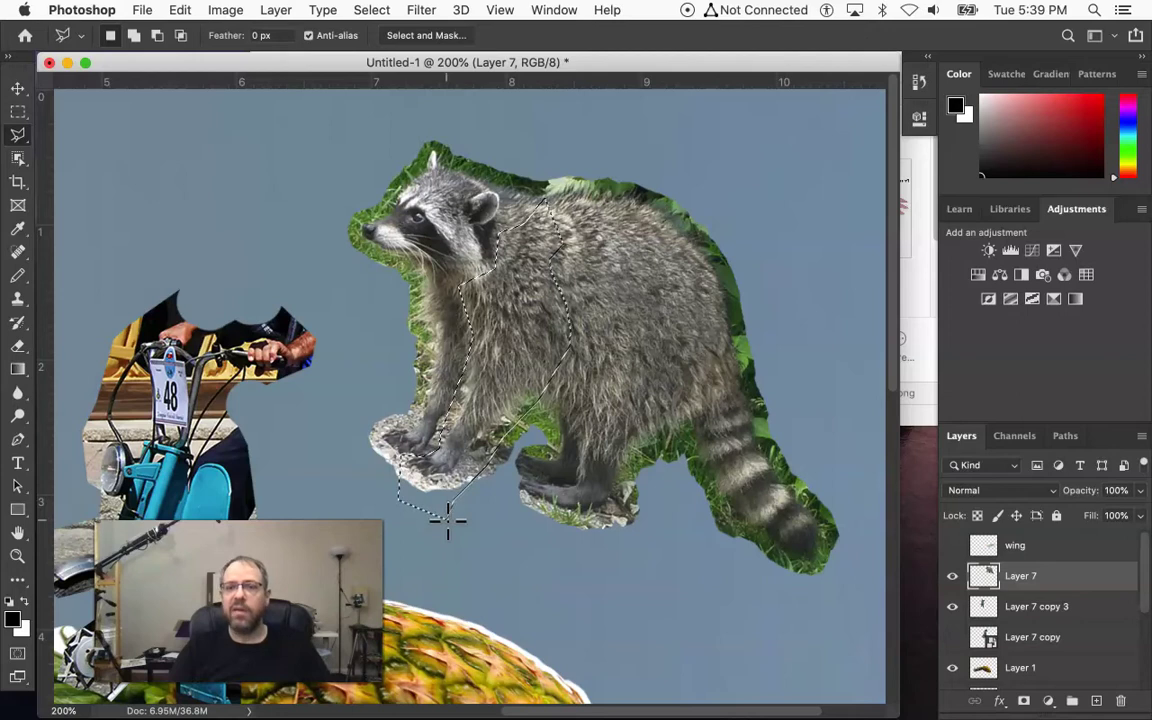
pyautogui.press('super+j')
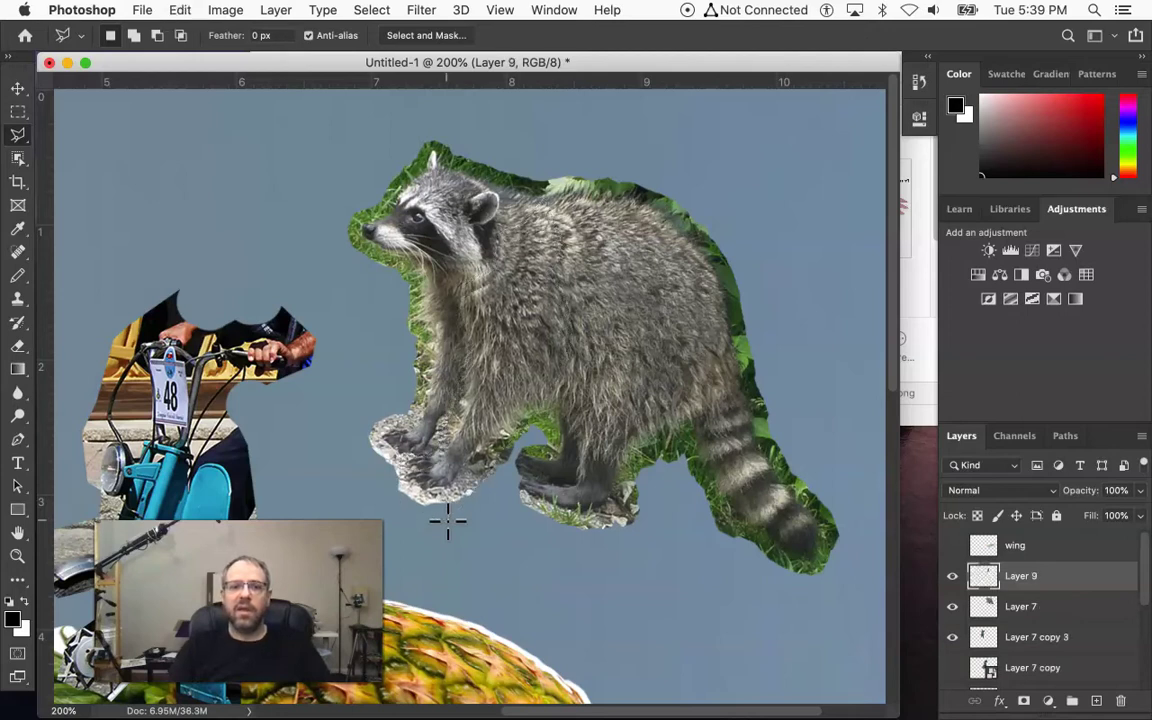
# Step: Move the copied front leg on Layer 9 beside the scooter's handlebars, rotate it 20.39° and scale it to 94.83% width and 90.72% height
pyautogui.moveTo(466, 478); pyautogui.dragTo(284, 351)
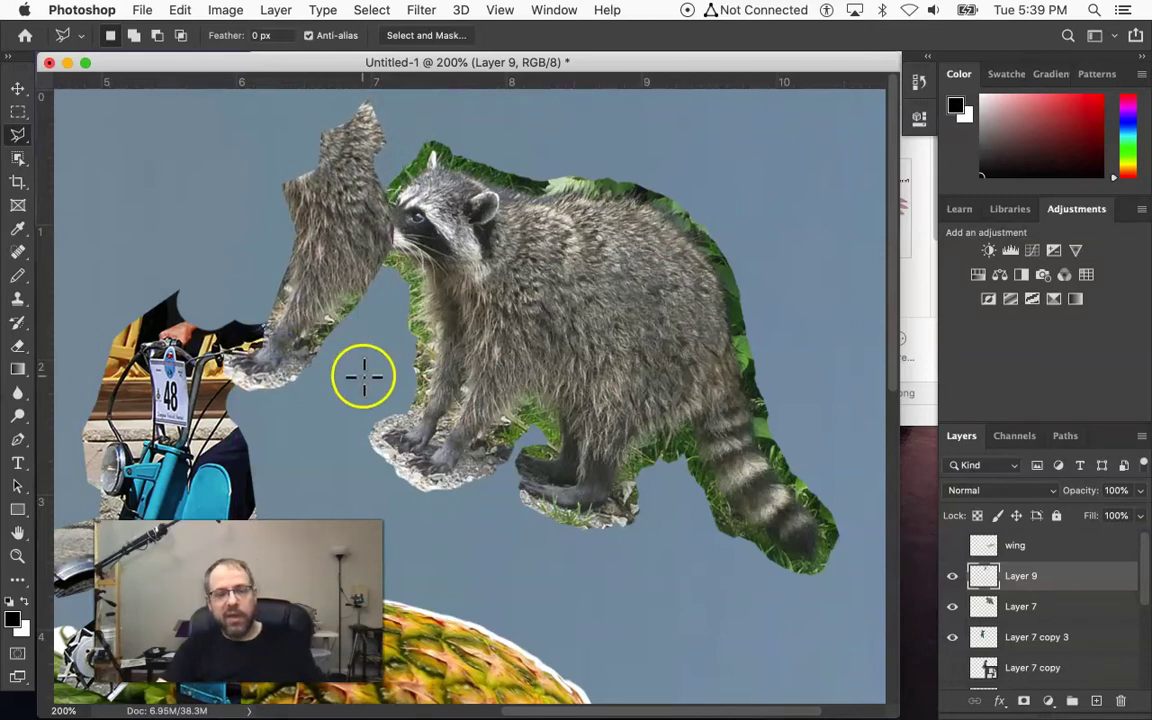
pyautogui.hotkey('ctrl', 't')
pyautogui.moveTo(517, 147); pyautogui.dragTo(571, 218)
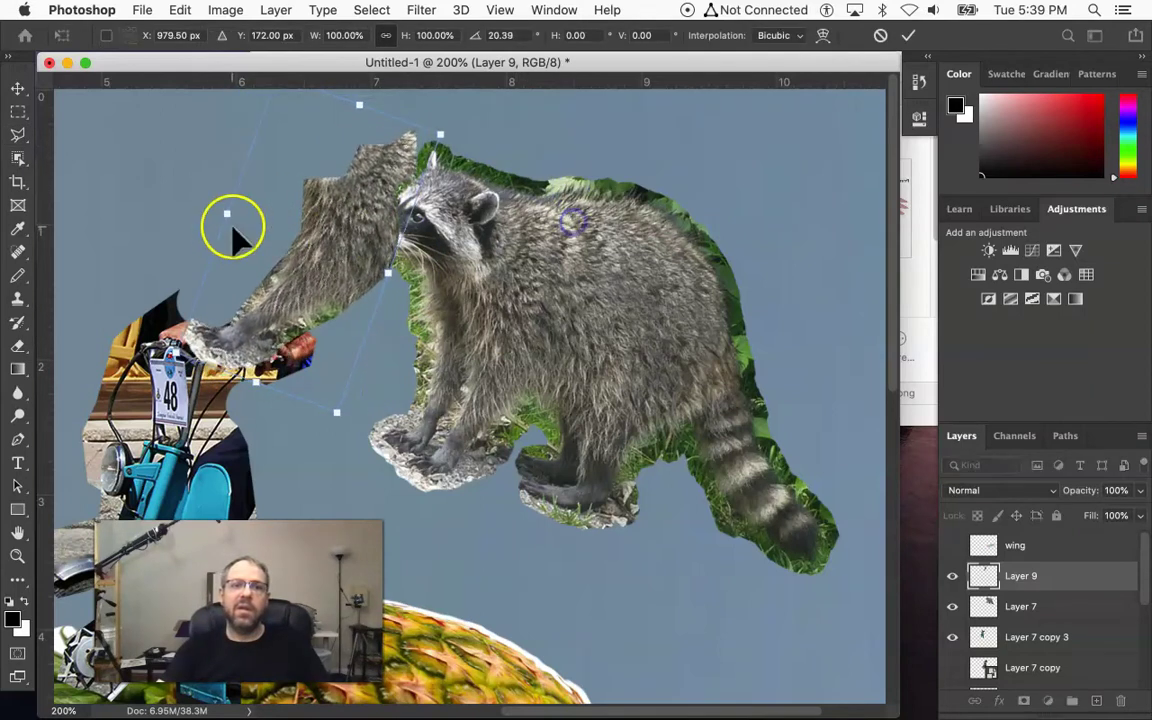
pyautogui.moveTo(298, 255); pyautogui.dragTo(364, 252)
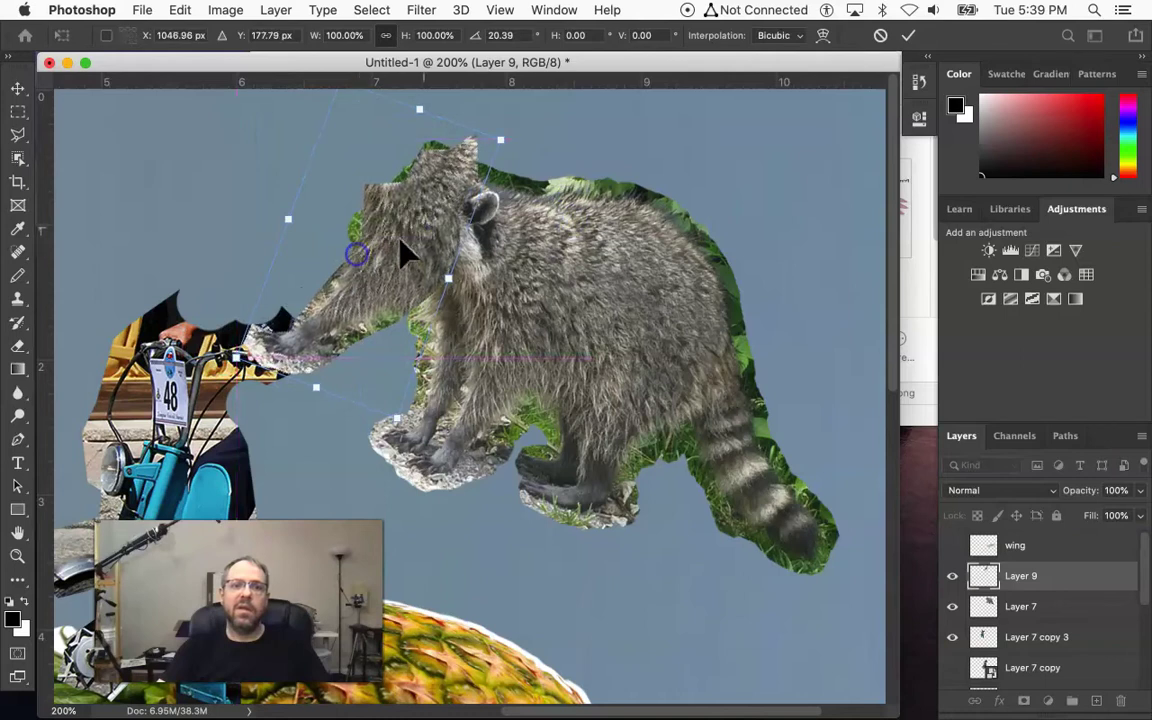
pyautogui.moveTo(500, 140); pyautogui.dragTo(483, 162)
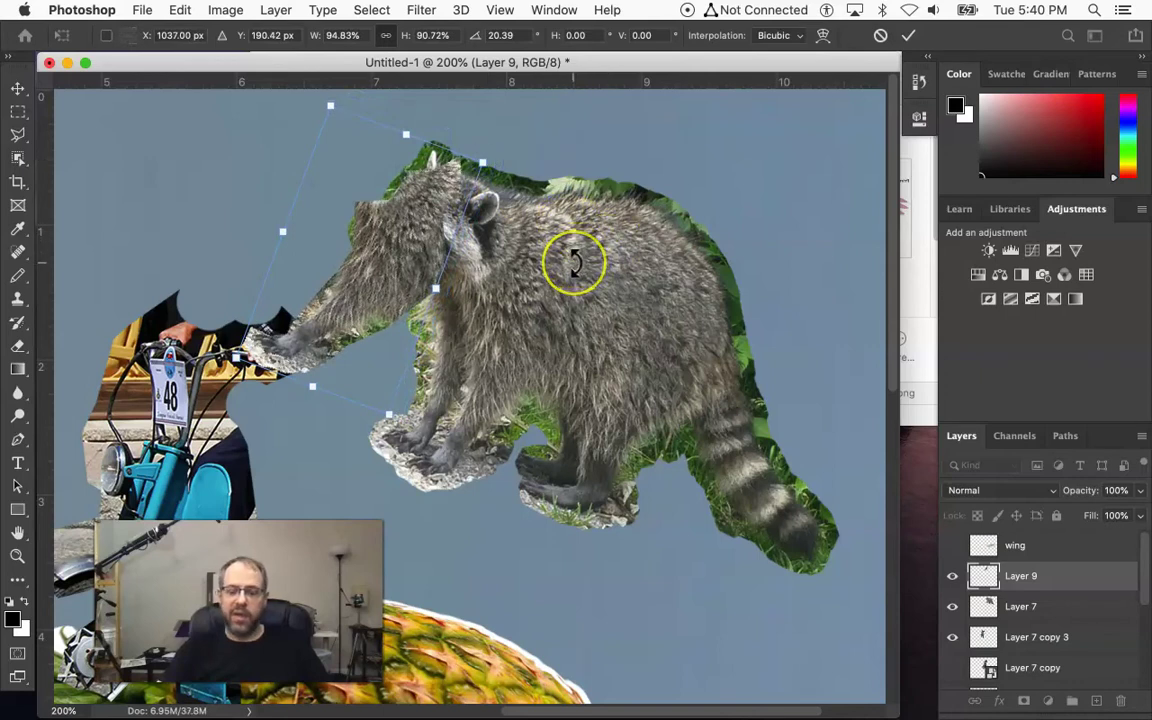
pyautogui.press('Return')
# Step: Outline the raccoon's other front leg on Layer 7 with the Polygonal Lasso, copy it to a new layer and place it on the handlebars
pyautogui.press('l')
pyautogui.moveTo(569, 270); pyautogui.dragTo(659, 270)
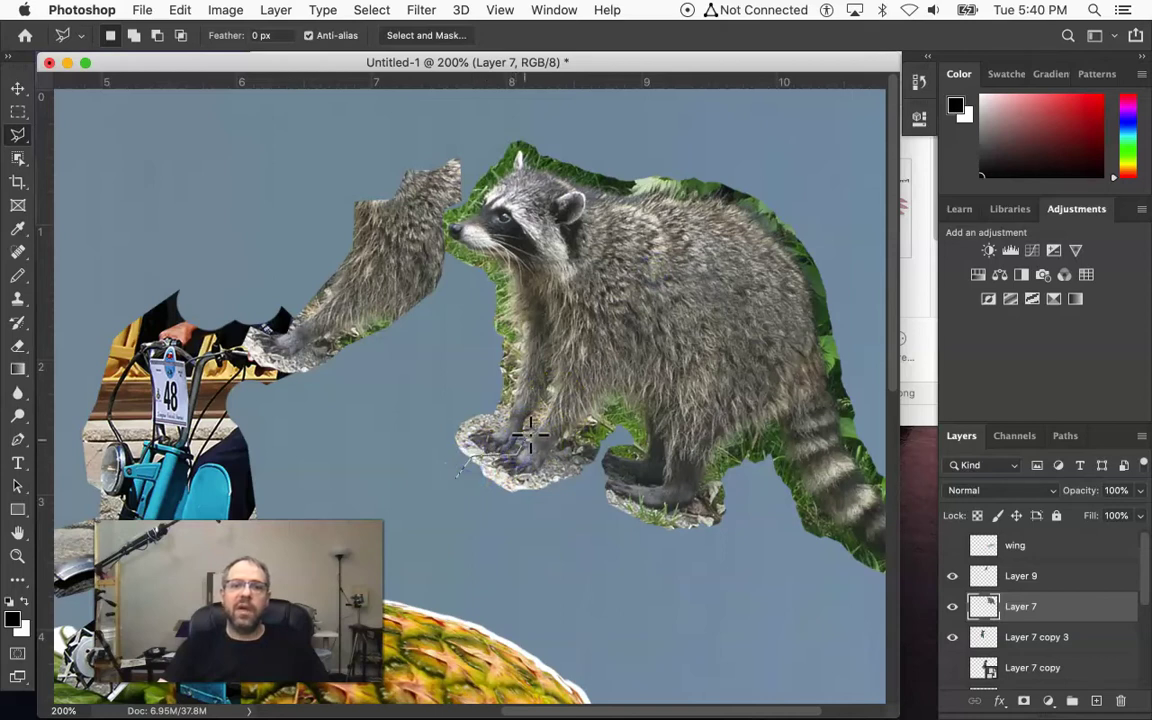
pyautogui.moveTo(549, 403); pyautogui.dragTo(561, 382)
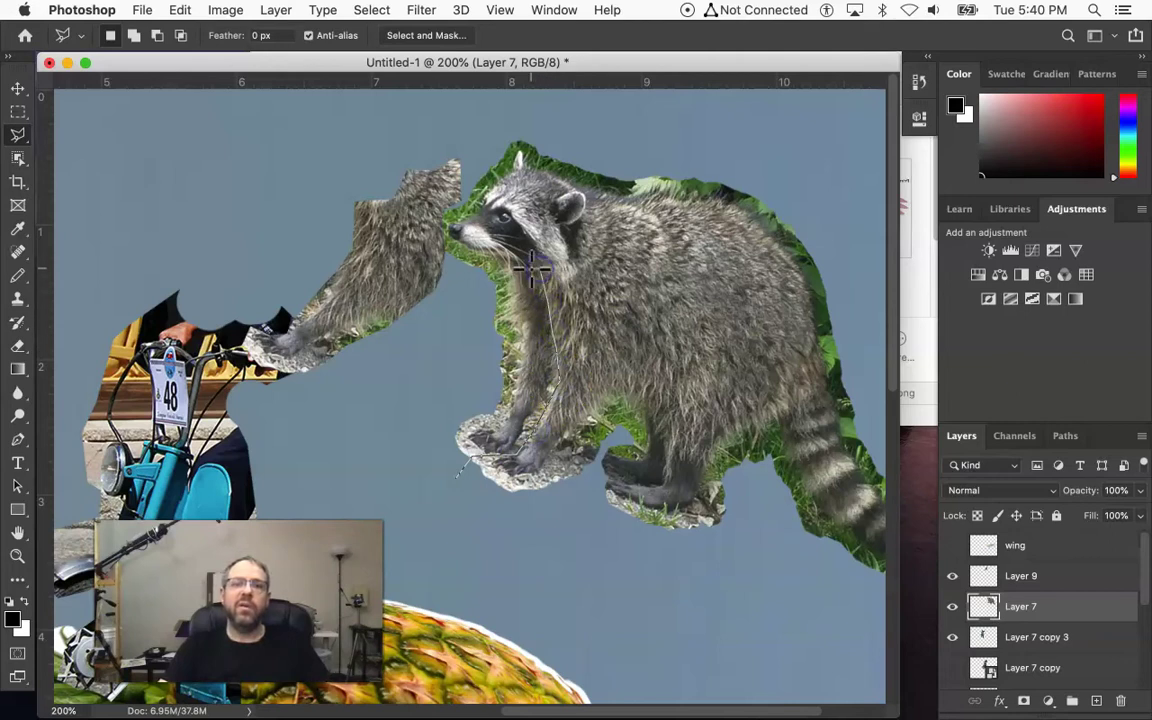
pyautogui.moveTo(521, 281); pyautogui.dragTo(508, 288)
pyautogui.click(450, 398)
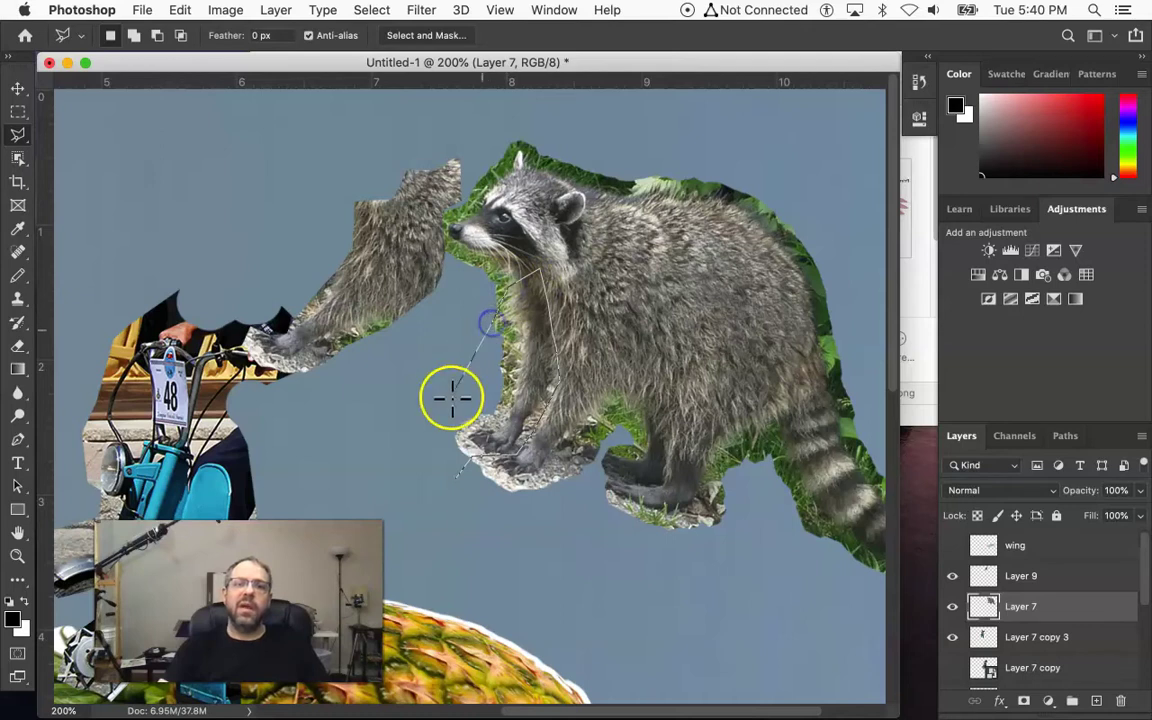
pyautogui.doubleClick(413, 458)
pyautogui.press('super+j')
pyautogui.moveTo(463, 458)
pyautogui.mouseDown()
pyautogui.moveTo(490, 430)
pyautogui.moveTo(205, 258)
pyautogui.moveTo(197, 308)
pyautogui.mouseUp()
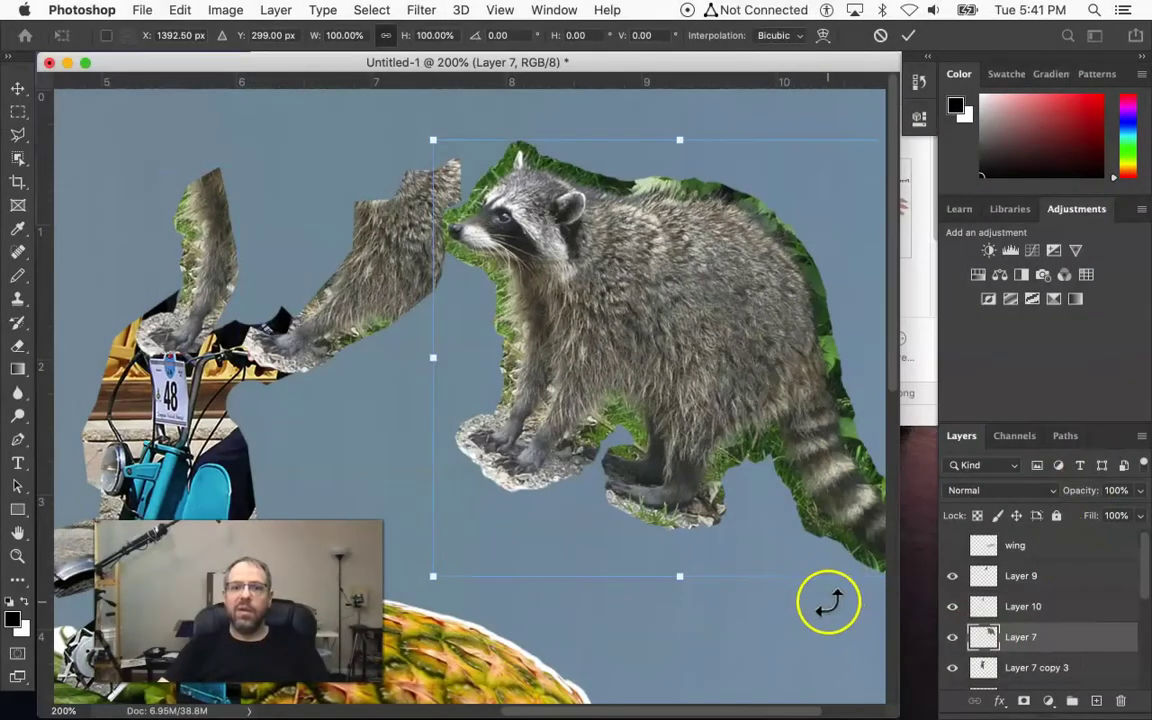
pyautogui.moveTo(828, 602); pyautogui.dragTo(794, 622)
pyautogui.moveTo(700, 432); pyautogui.dragTo(640, 507)
pyautogui.hotkey('ctrl', 'z')
pyautogui.hotkey('ctrl', 'z')
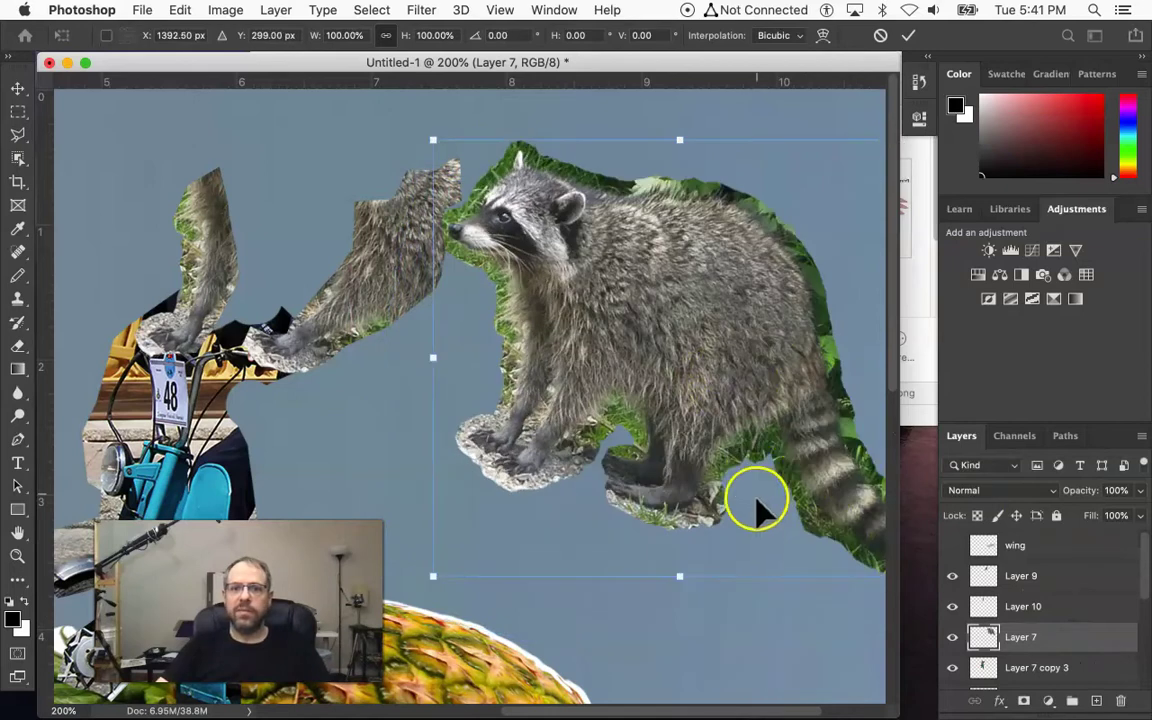
# Step: Rotate the raccoon's body on Layer 7 by 16.55° and move it down closer to the separated legs
pyautogui.moveTo(390, 493); pyautogui.dragTo(408, 400)
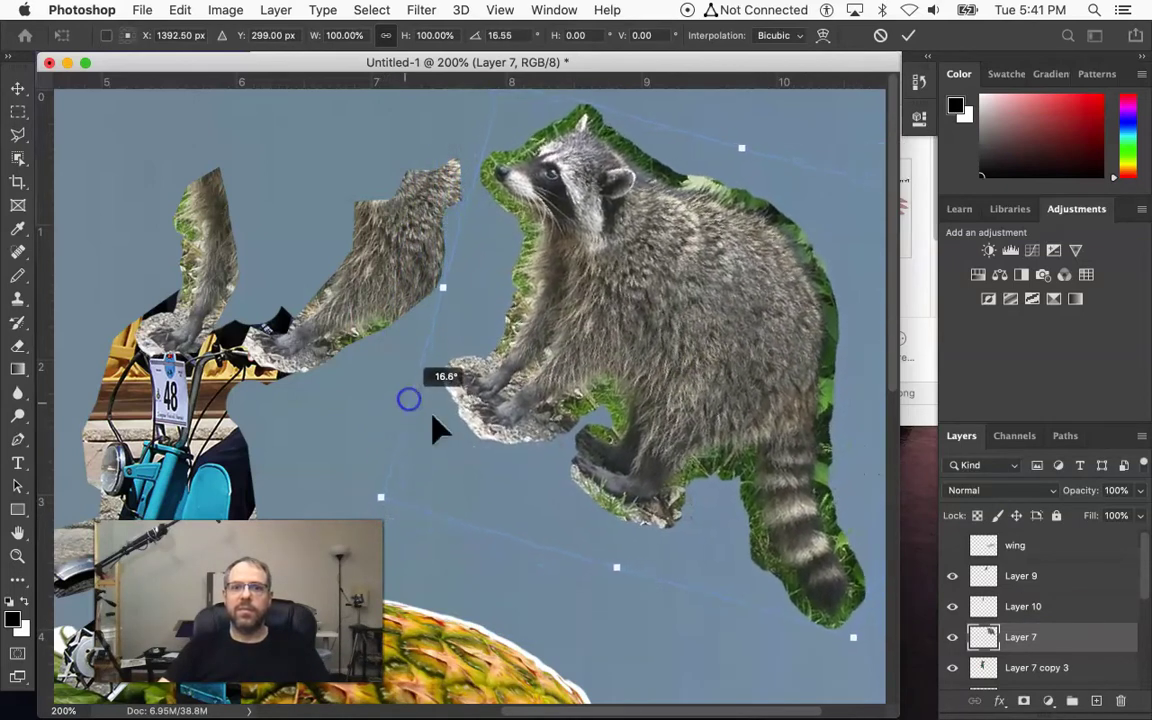
pyautogui.moveTo(782, 395); pyautogui.dragTo(732, 444)
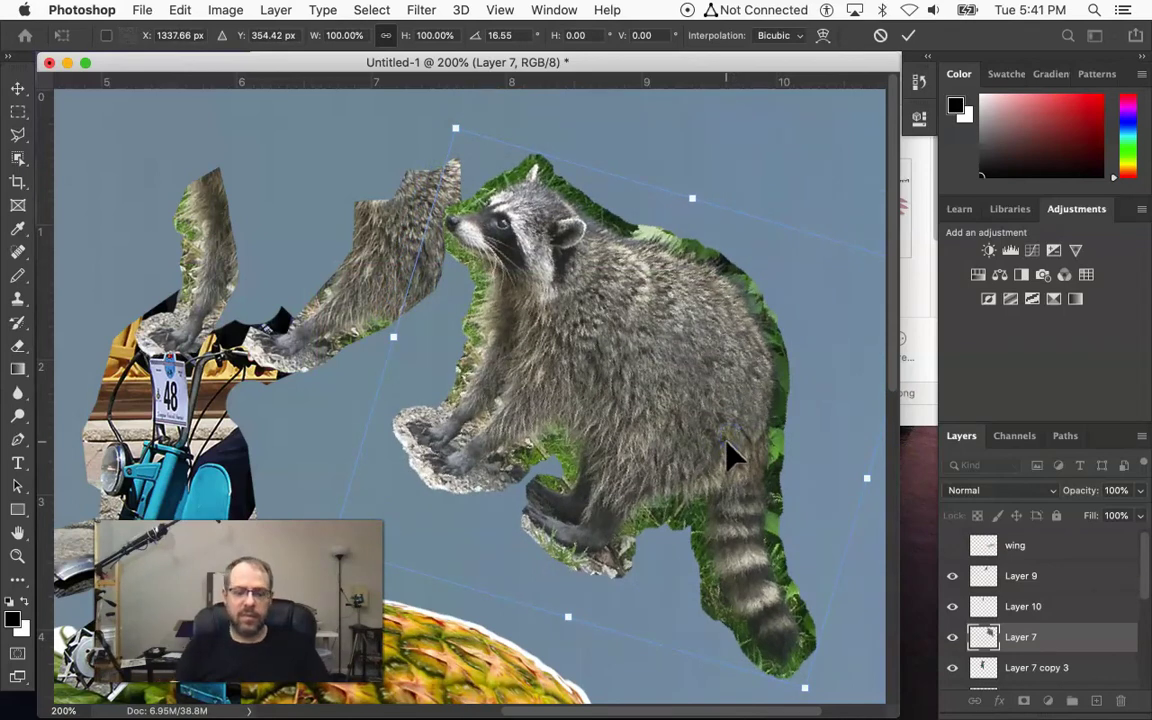
pyautogui.press('super+minus')
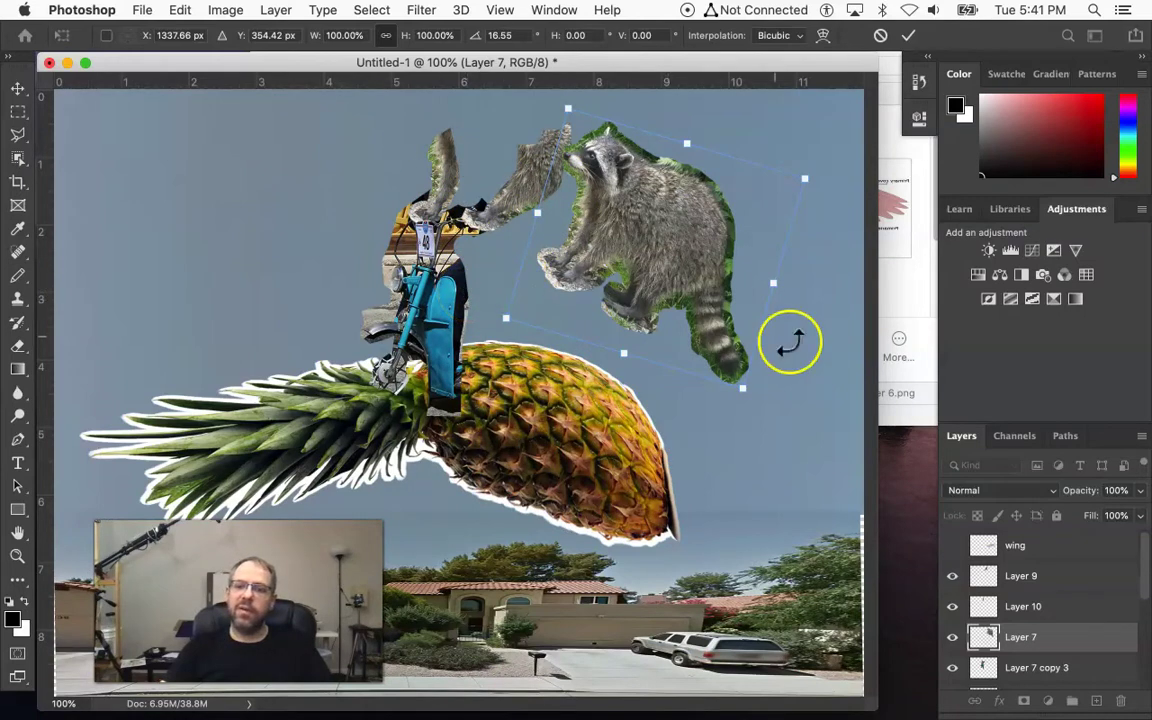
pyautogui.press('Return')
pyautogui.press('l')
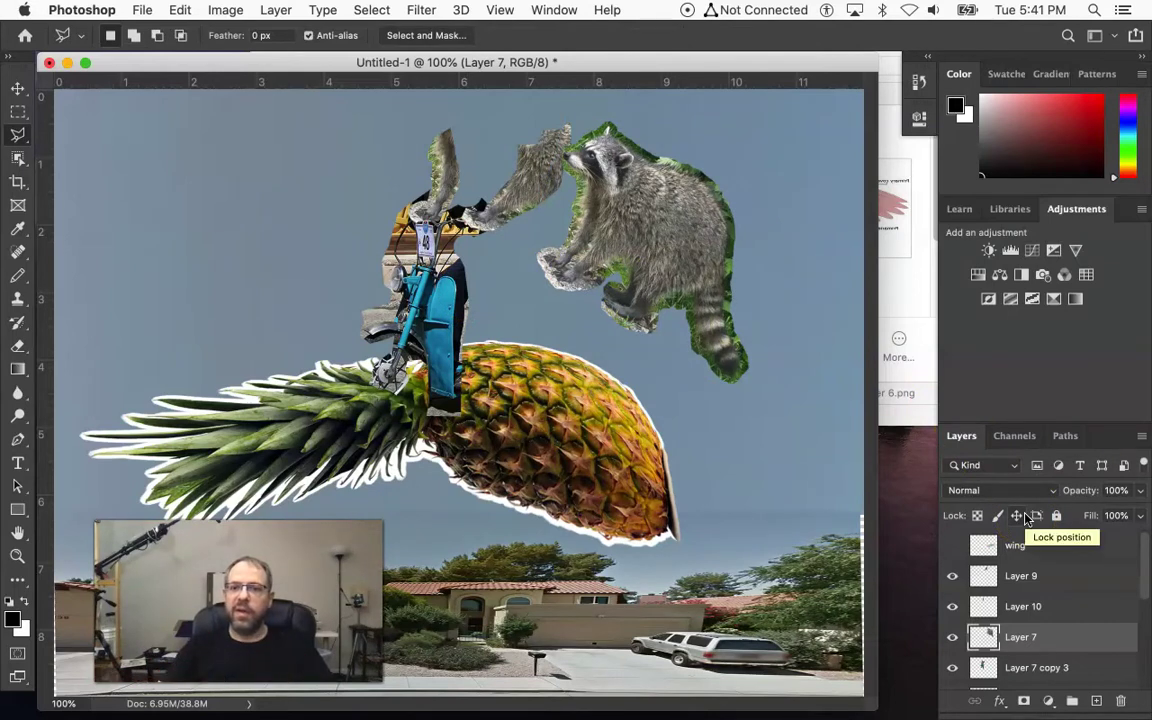
# Step: Hide the house photo on Layer 4 and the sky on Layer 8
pyautogui.scroll(-1, 1029, 620)
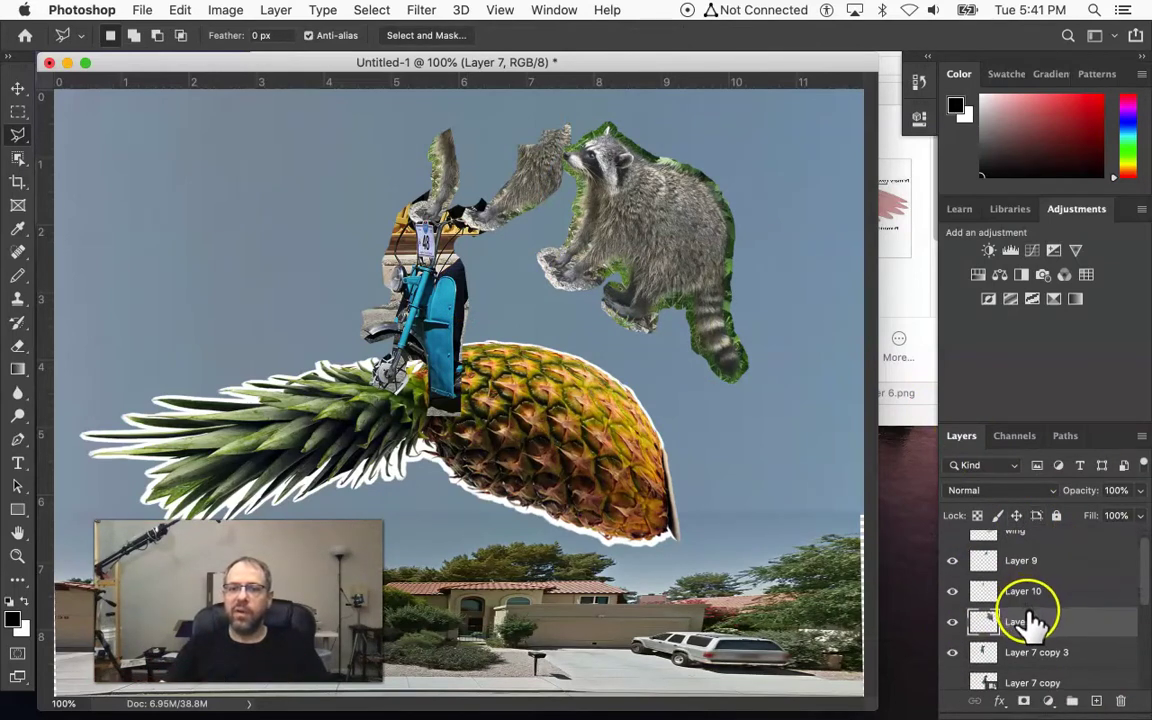
pyautogui.scroll(-3, 1029, 620)
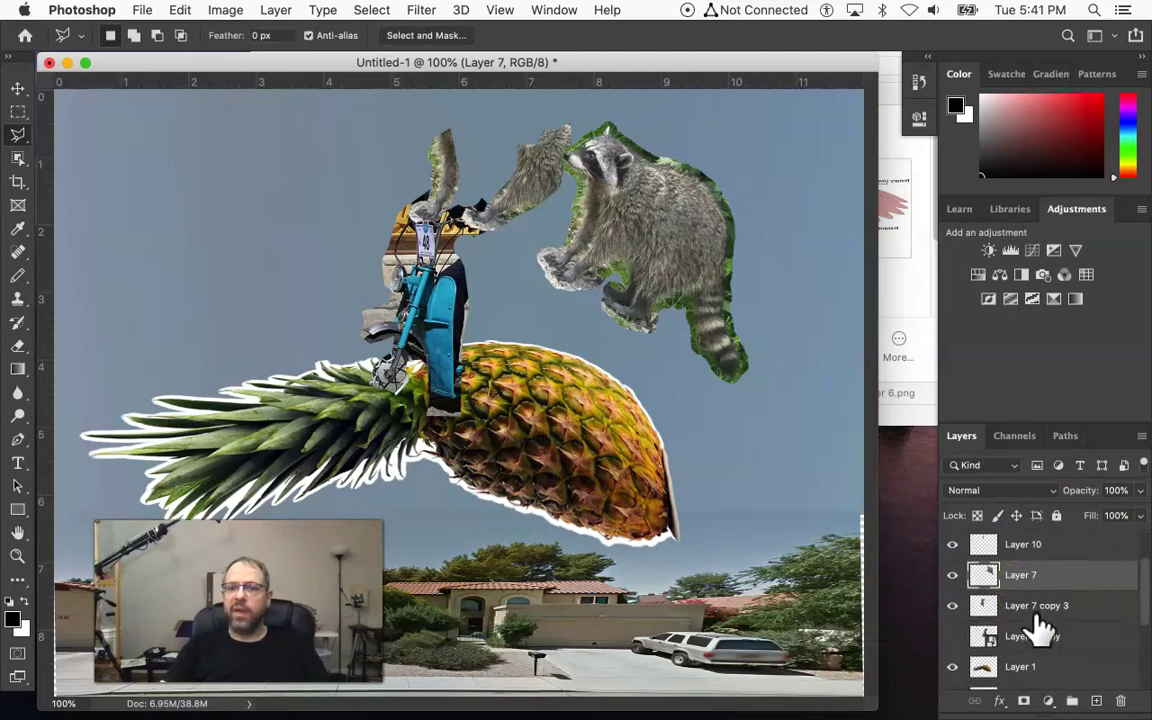
pyautogui.scroll(-5, 1040, 628)
pyautogui.scroll(-3, 1030, 637)
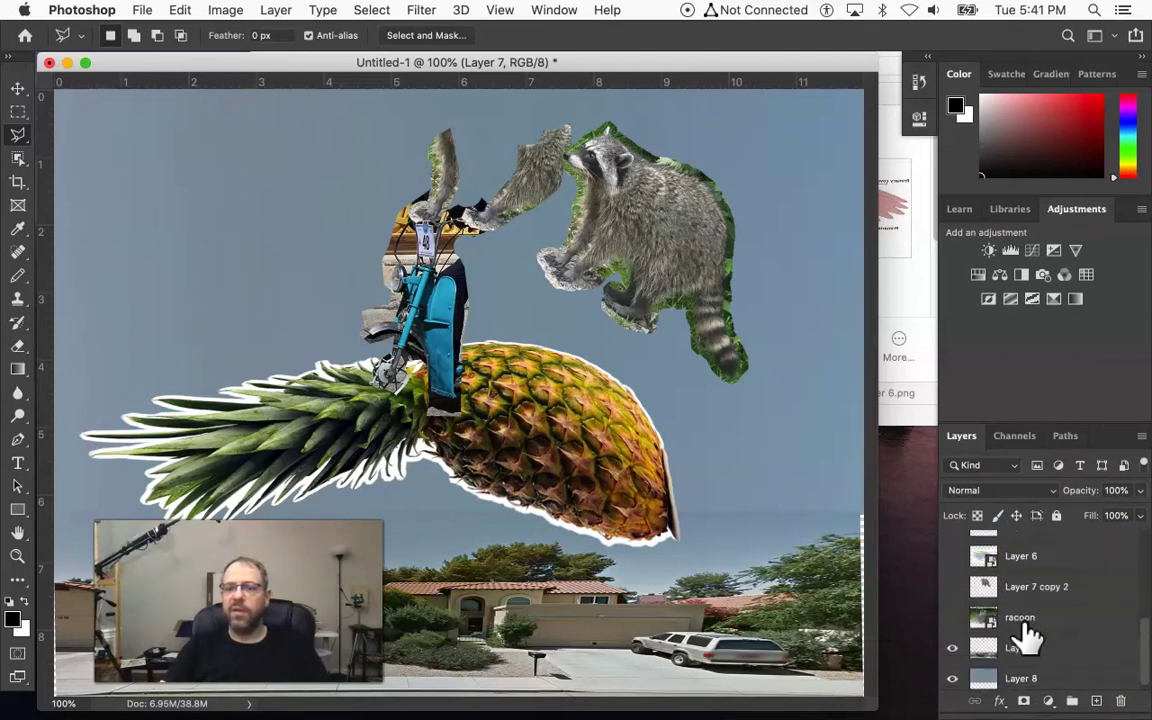
pyautogui.click(955, 646)
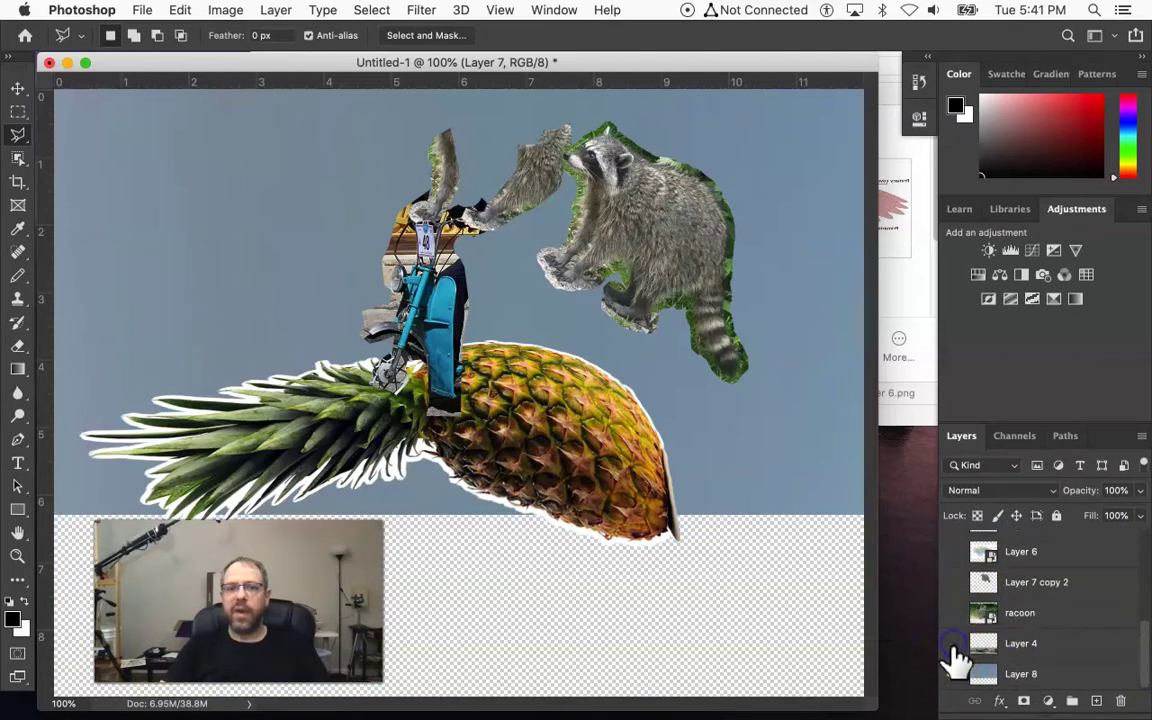
pyautogui.click(951, 676)
# Step: Spread the pineapple, scooter, two leg pieces and raccoon body apart across the canvas
pyautogui.moveTo(632, 518)
pyautogui.mouseDown()
pyautogui.moveTo(591, 476)
pyautogui.moveTo(567, 519)
pyautogui.moveTo(571, 598)
pyautogui.mouseUp()
pyautogui.press('super+shift+j')
pyautogui.moveTo(476, 404); pyautogui.dragTo(373, 480)
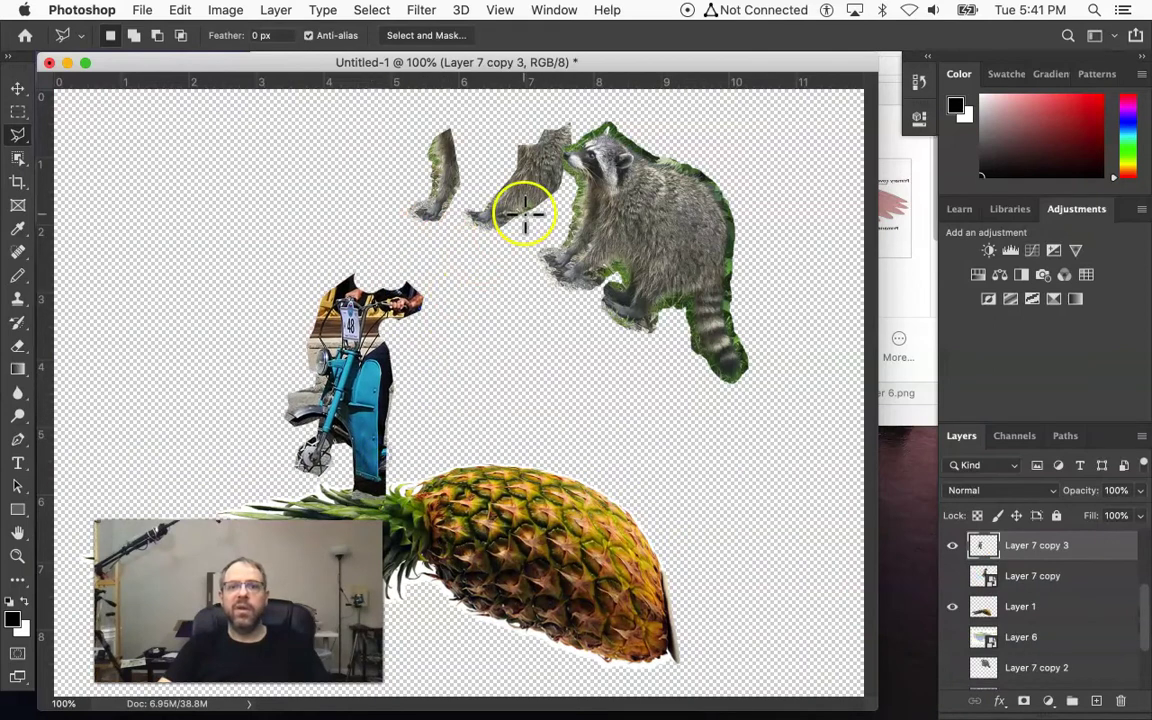
pyautogui.press('super+shift+j')
pyautogui.moveTo(522, 204); pyautogui.dragTo(476, 336)
pyautogui.moveTo(432, 219)
pyautogui.mouseDown()
pyautogui.moveTo(408, 238)
pyautogui.moveTo(424, 250)
pyautogui.moveTo(442, 224)
pyautogui.moveTo(530, 195)
pyautogui.moveTo(709, 175)
pyautogui.moveTo(607, 180)
pyautogui.moveTo(712, 206)
pyautogui.moveTo(697, 289)
pyautogui.moveTo(702, 268)
pyautogui.moveTo(660, 248)
pyautogui.moveTo(684, 260)
pyautogui.moveTo(676, 267)
pyautogui.moveTo(707, 260)
pyautogui.moveTo(700, 312)
pyautogui.moveTo(622, 265)
pyautogui.moveTo(661, 231)
pyautogui.moveTo(634, 272)
pyautogui.moveTo(592, 258)
pyautogui.moveTo(728, 326)
pyautogui.moveTo(705, 340)
pyautogui.mouseUp()
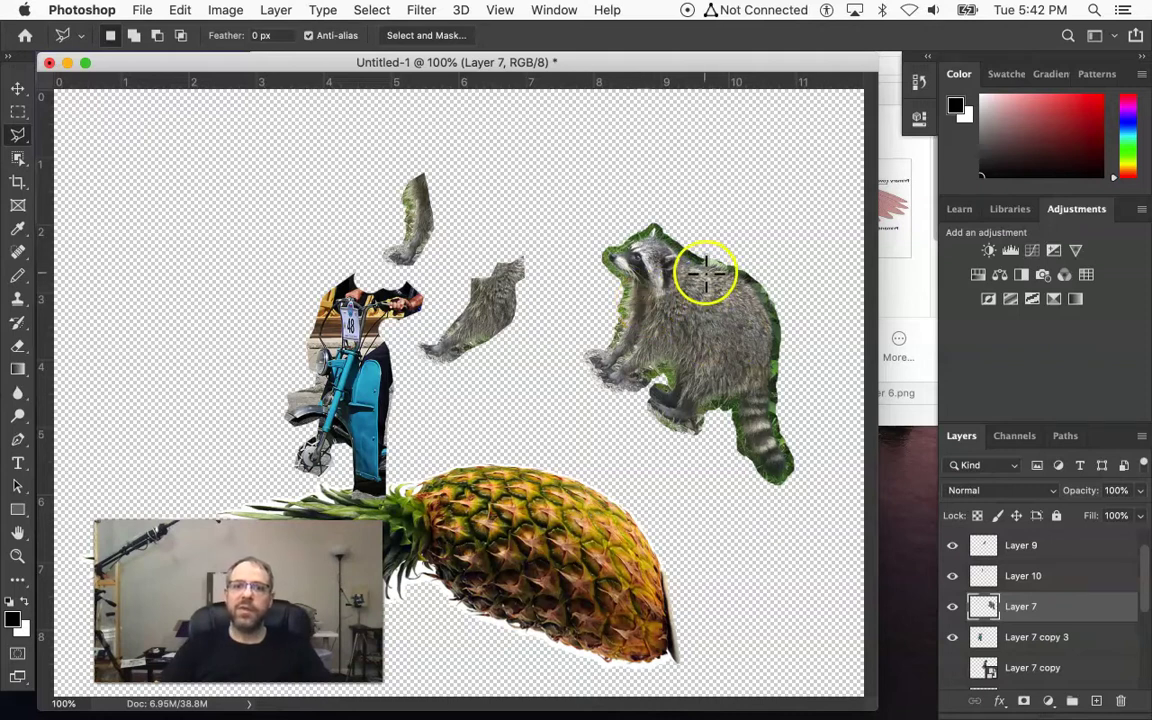
# Step: Outline the raccoon's head and neck on Layer 7 with the Polygonal Lasso, copy them to a new layer and offset the copy from the body
pyautogui.press('super+equal')
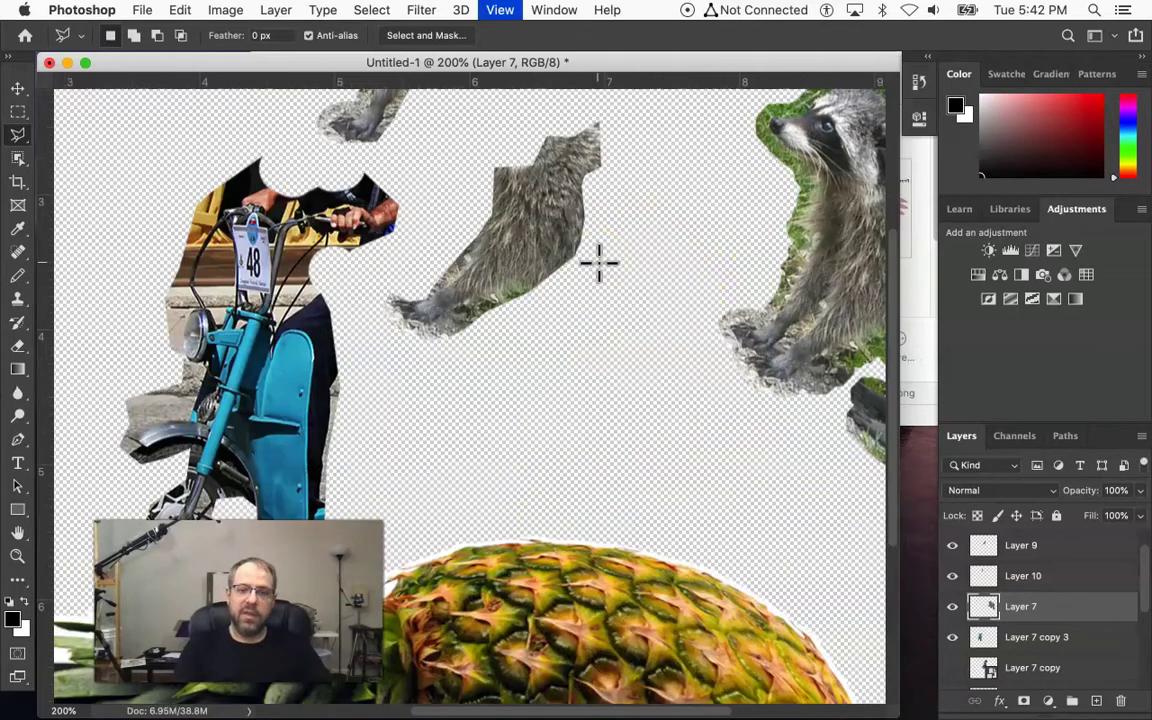
pyautogui.press('super+equal')
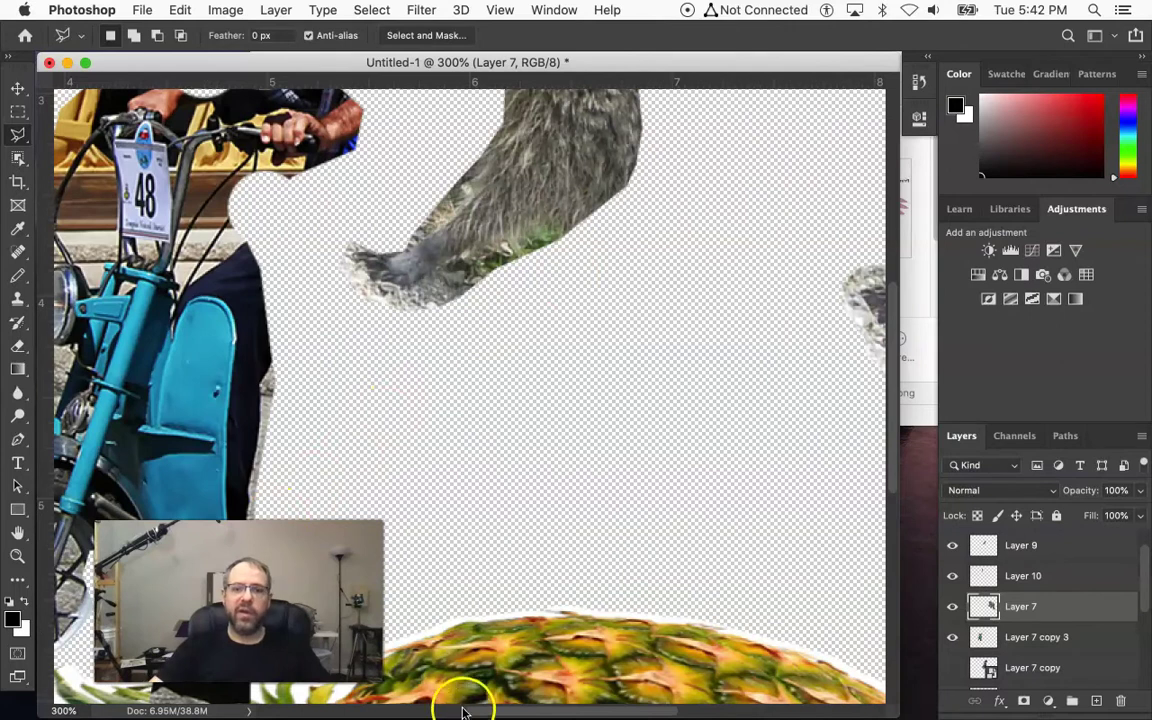
pyautogui.hscroll(10, 689, 707)
pyautogui.scroll(5, 669, 586)
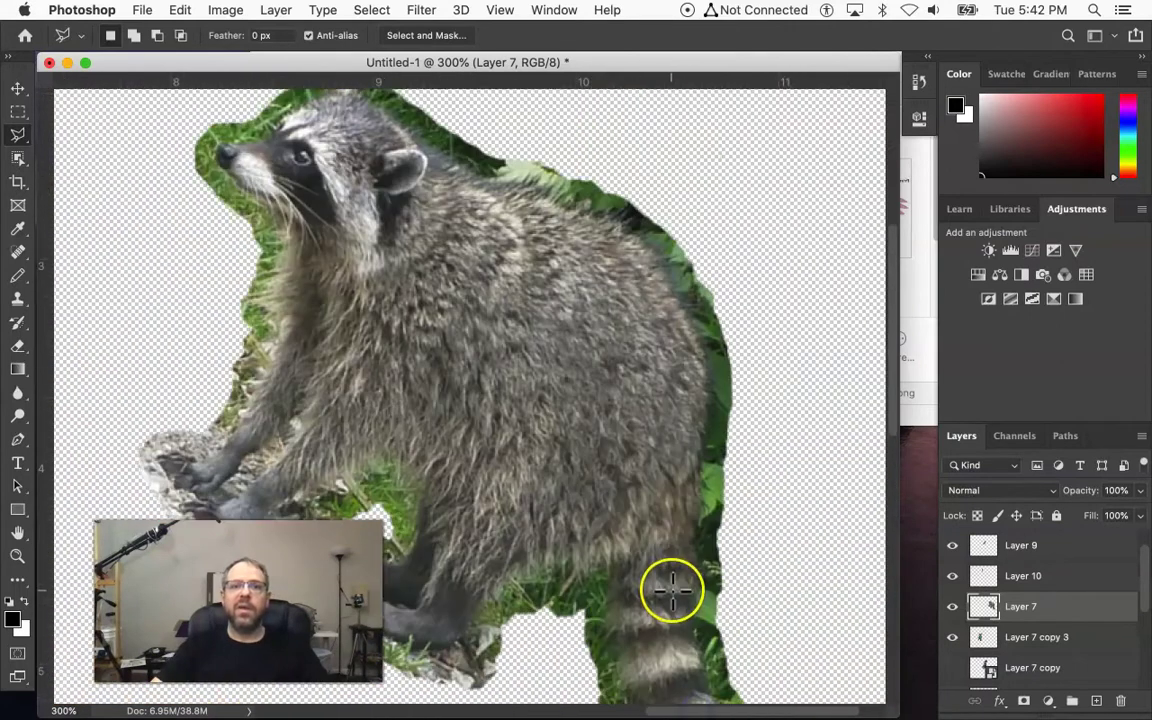
pyautogui.scroll(-1, 672, 590)
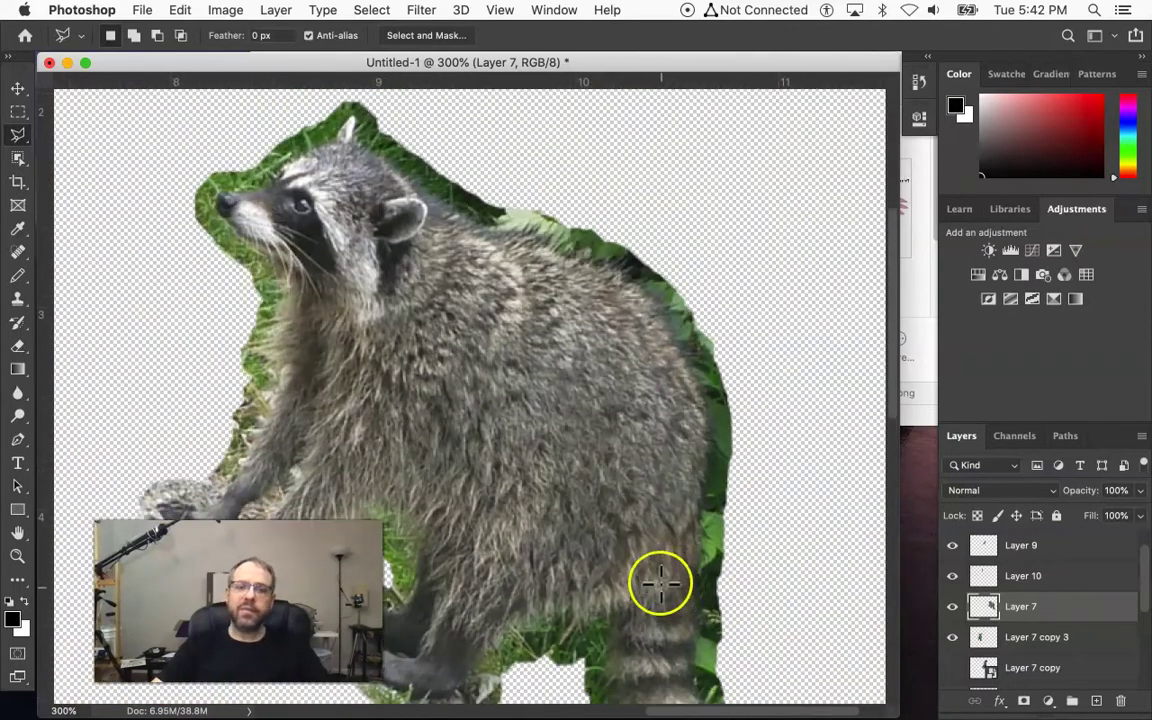
pyautogui.click(199, 270)
pyautogui.click(257, 290)
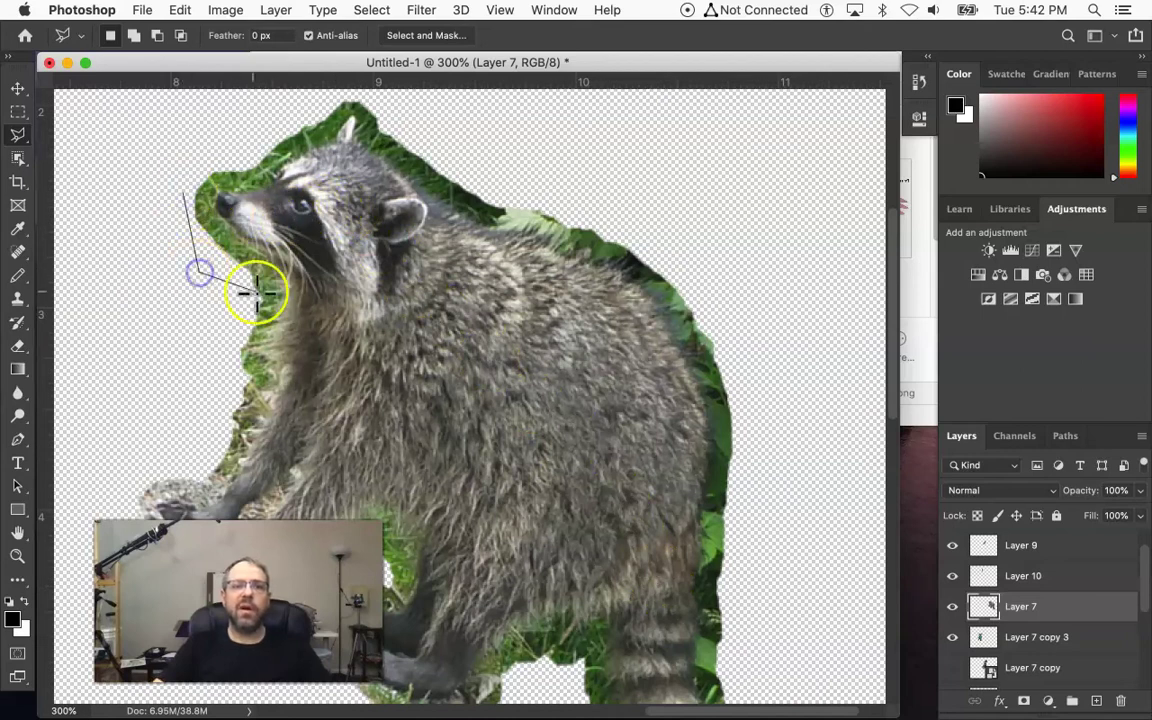
pyautogui.click(275, 341)
pyautogui.click(330, 361)
pyautogui.click(393, 357)
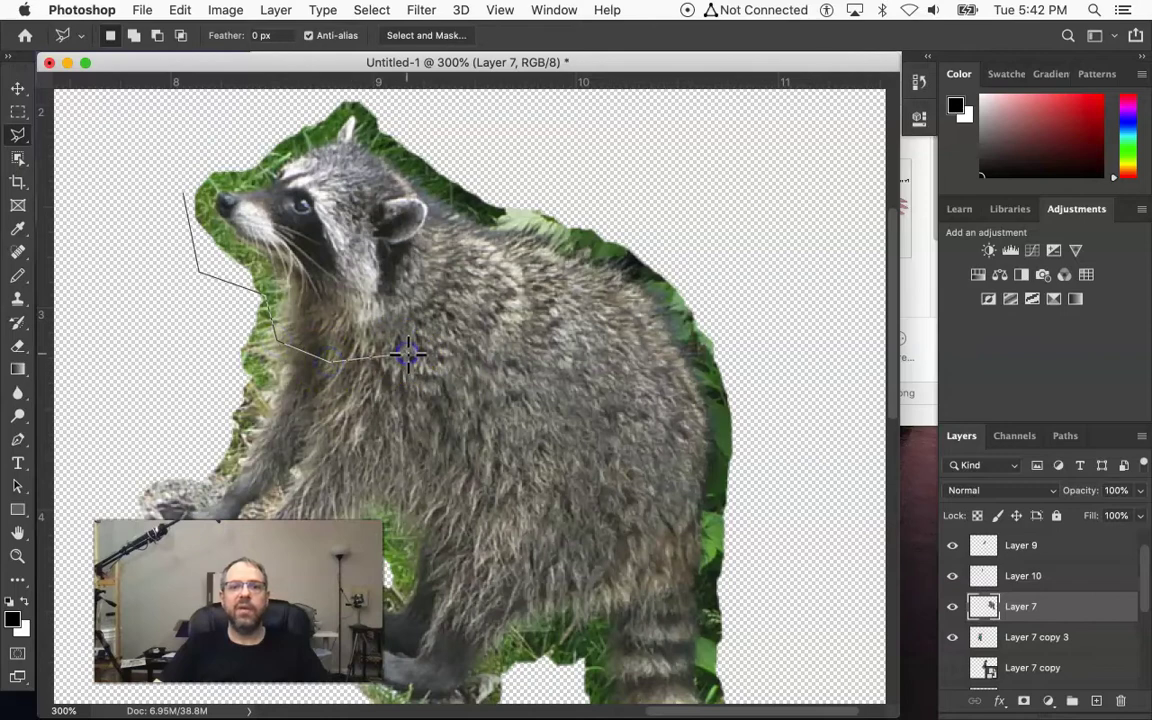
pyautogui.click(455, 322)
pyautogui.click(510, 200)
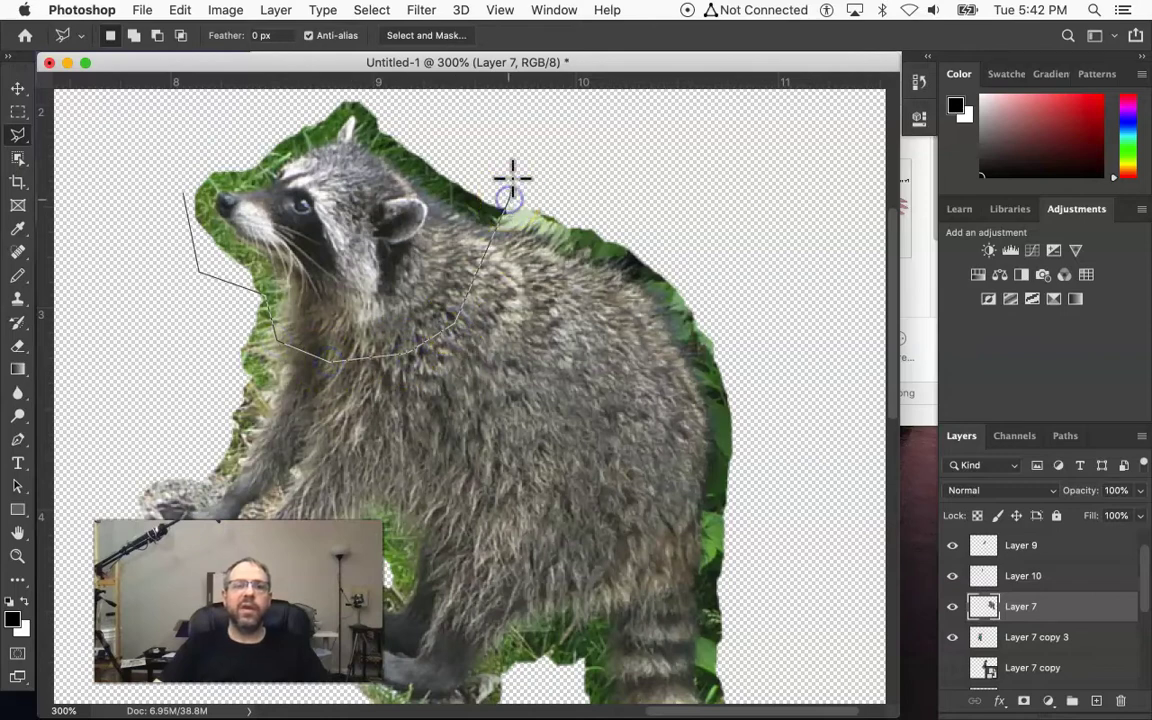
pyautogui.scroll(4, 508, 150)
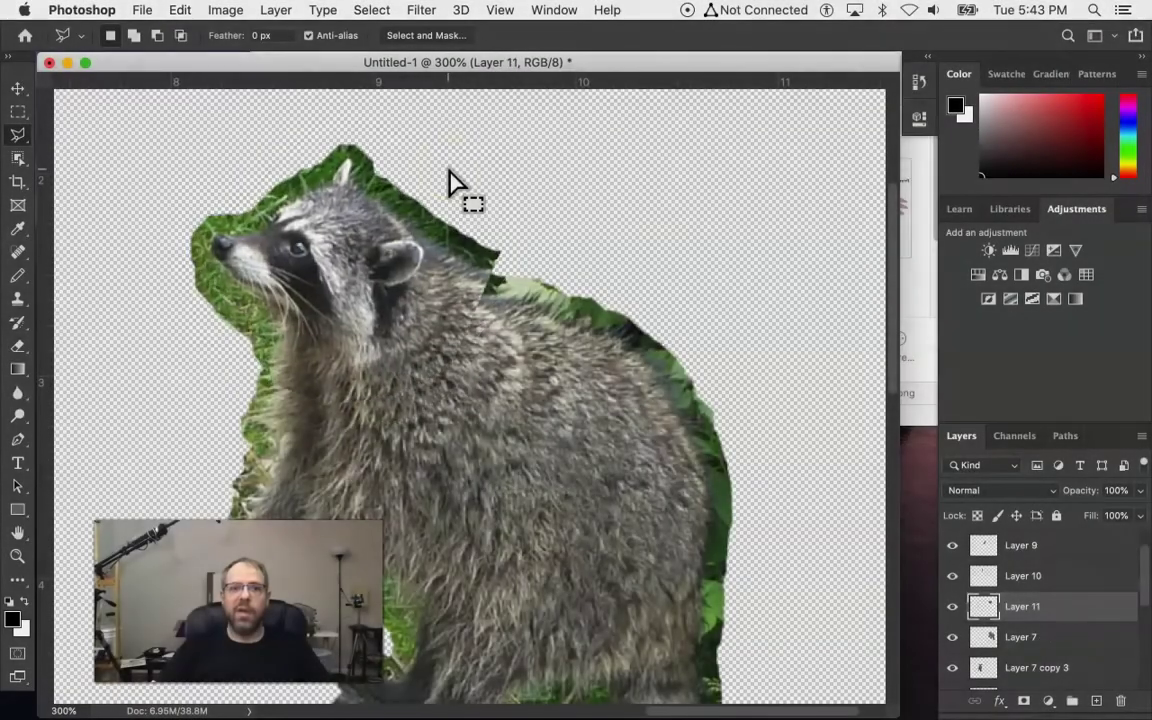
pyautogui.moveTo(398, 288); pyautogui.dragTo(298, 243)
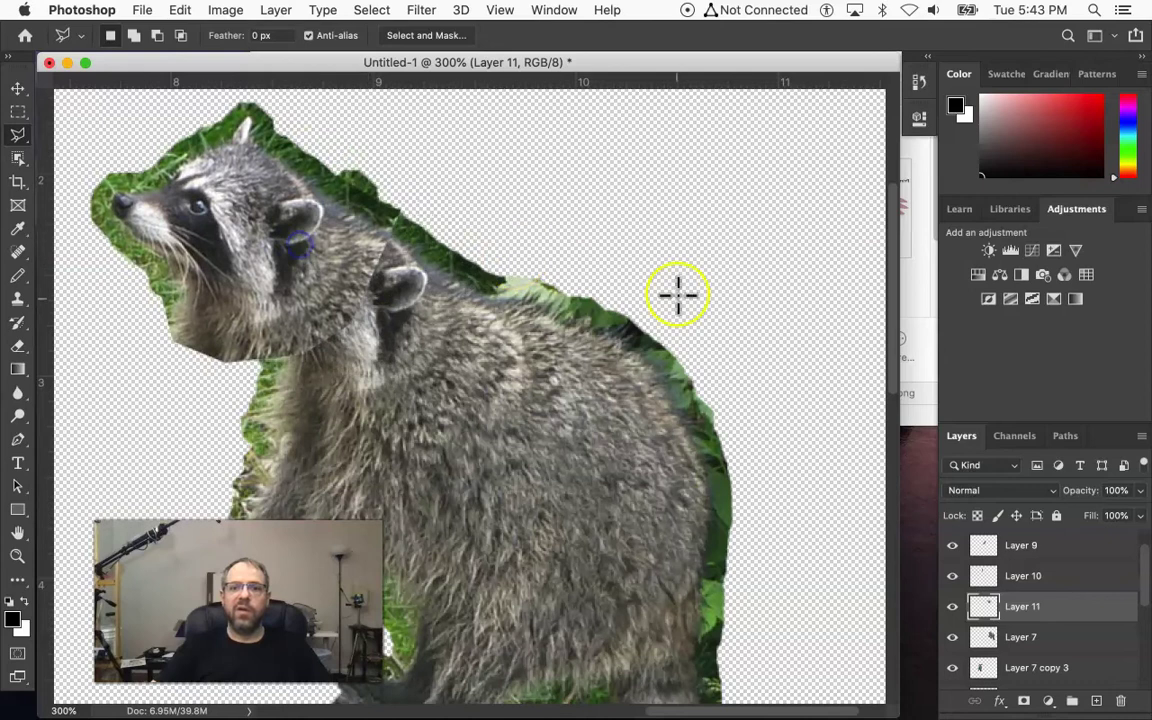
# Step: Outline the raccoon's tail from its base to its tip with the Polygonal Lasso
pyautogui.scroll(-10, 740, 335)
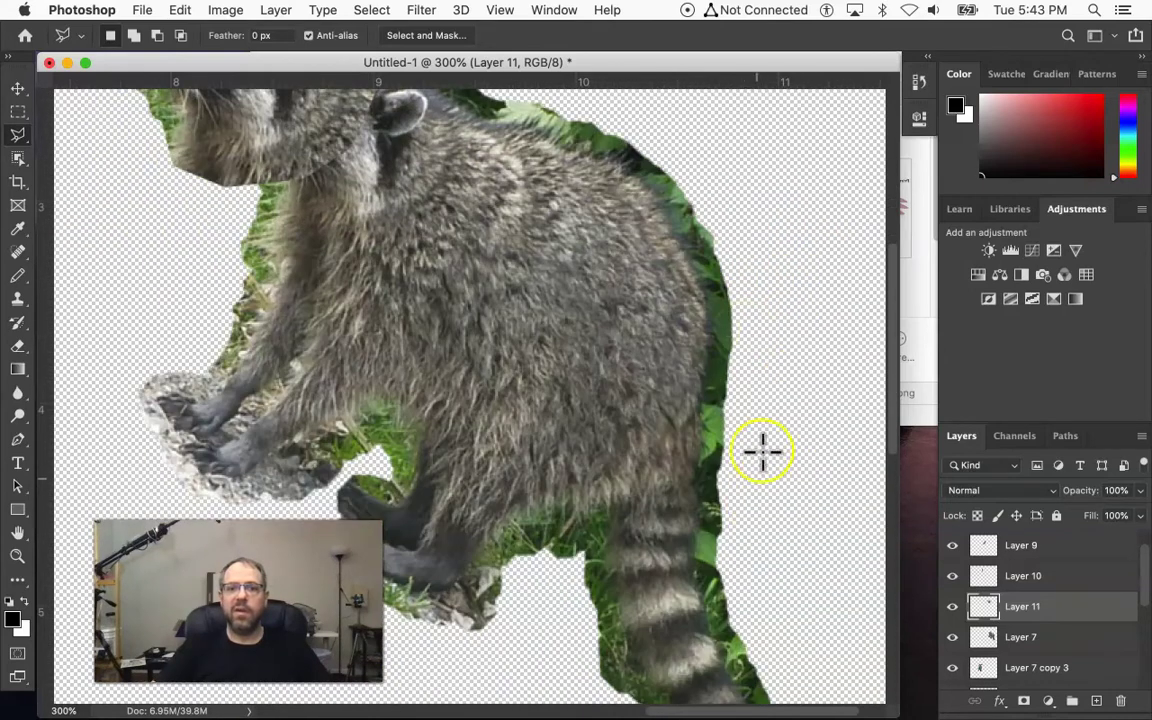
pyautogui.click(767, 390)
pyautogui.click(660, 456)
pyautogui.click(566, 627)
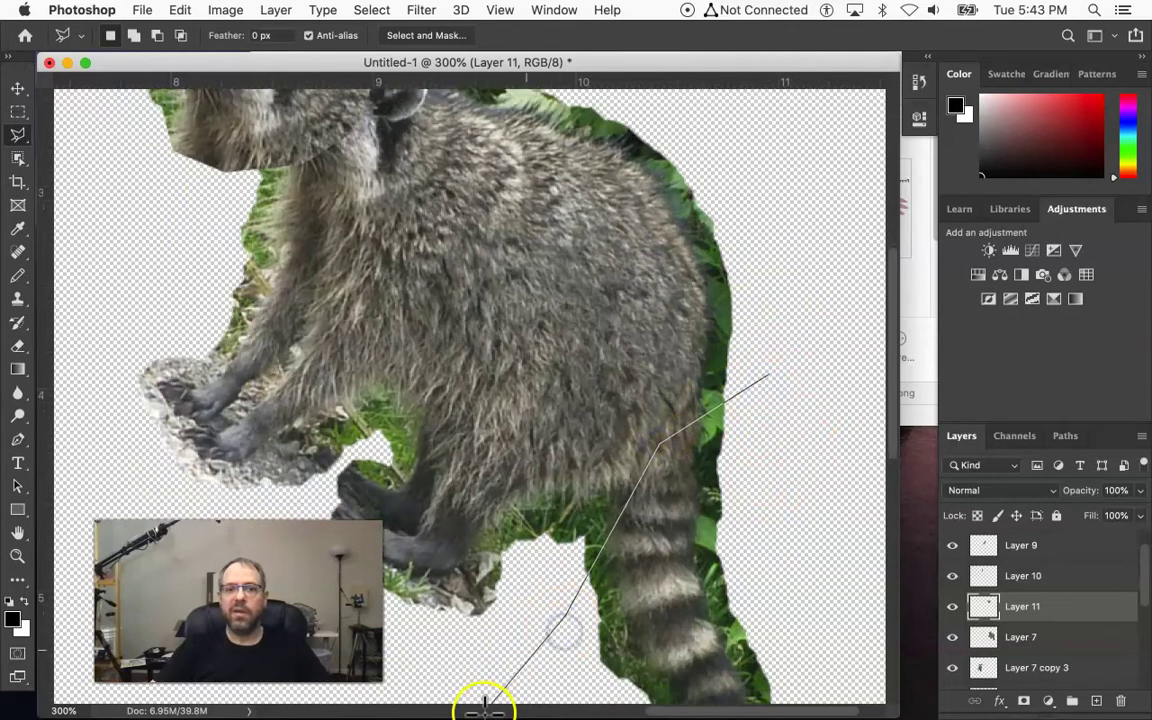
pyautogui.click(505, 585)
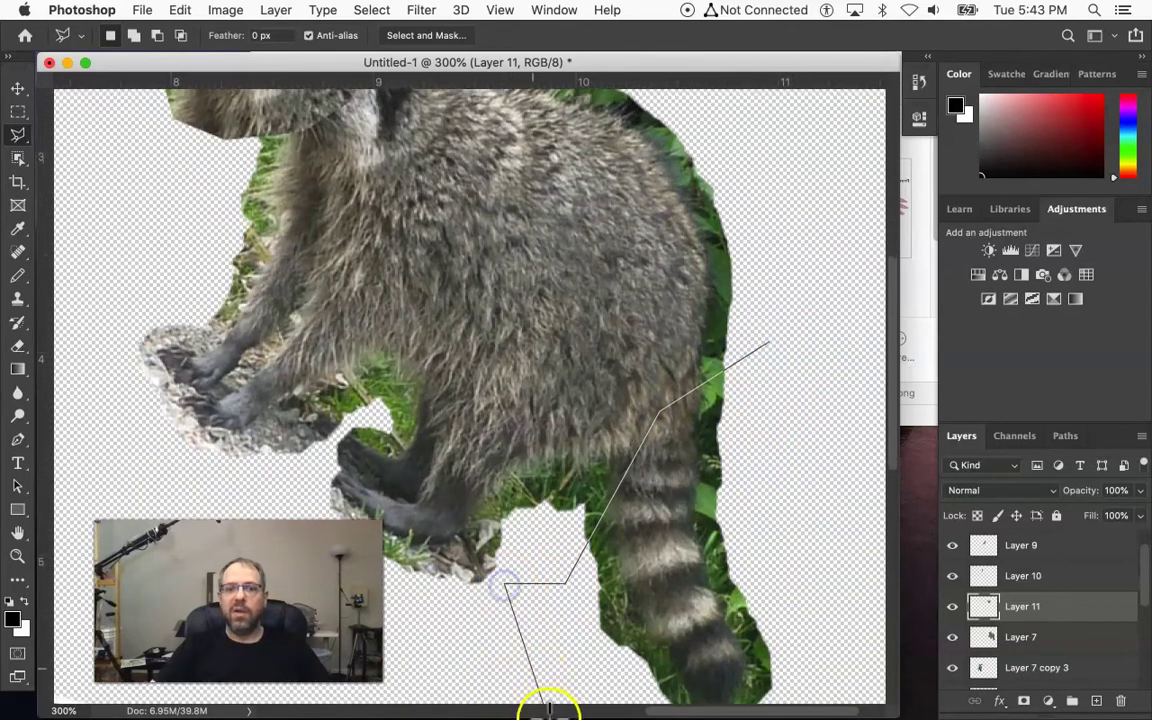
pyautogui.click(545, 700)
pyautogui.click(750, 700)
pyautogui.click(862, 640)
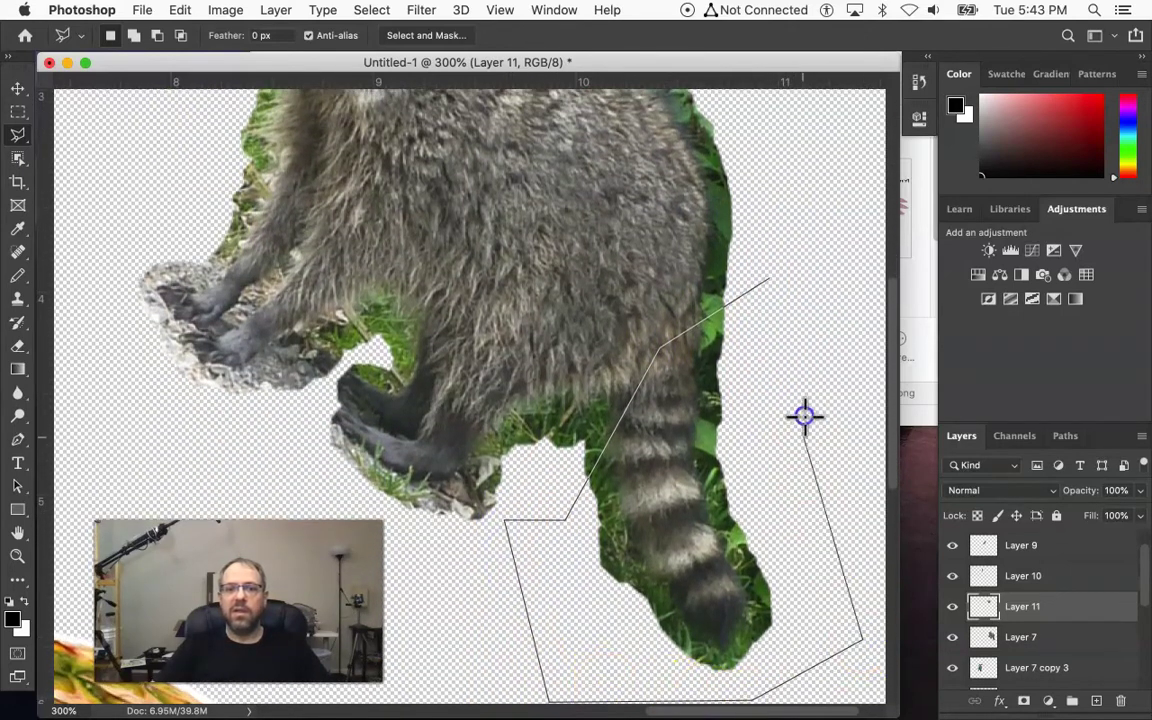
pyautogui.doubleClick(797, 382)
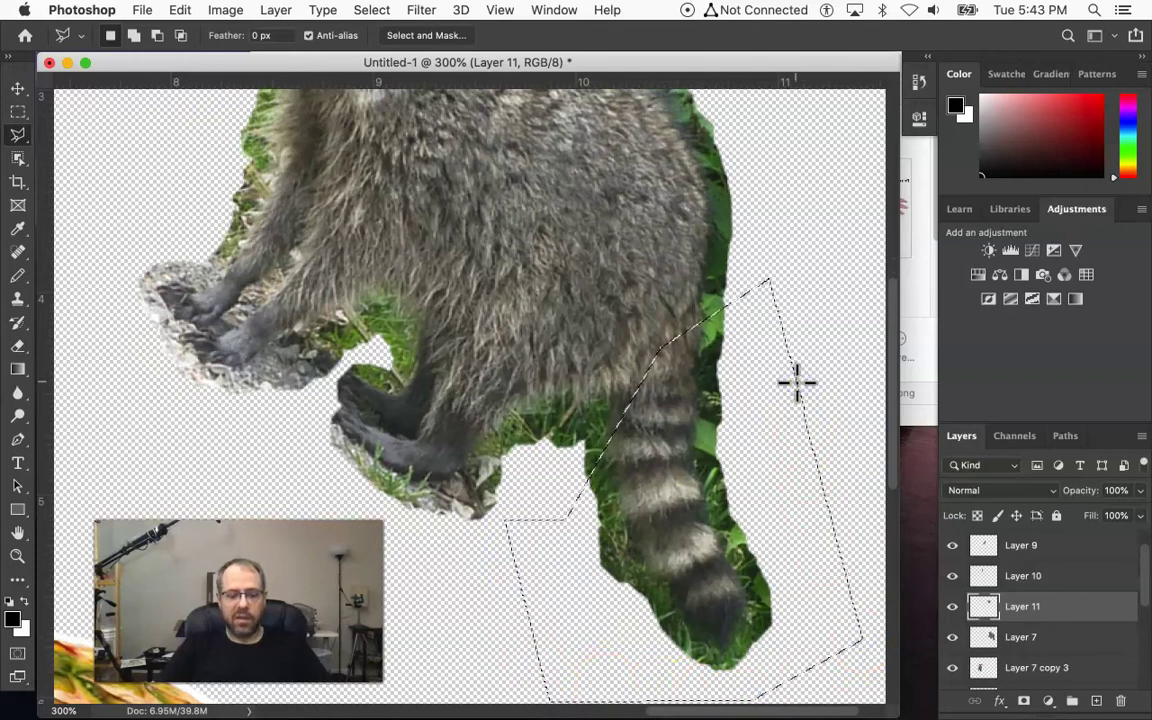
# Step: Copy the outlined raccoon tail from Layer 7 to a new layer and offset the copy from the body
pyautogui.press('super+c')
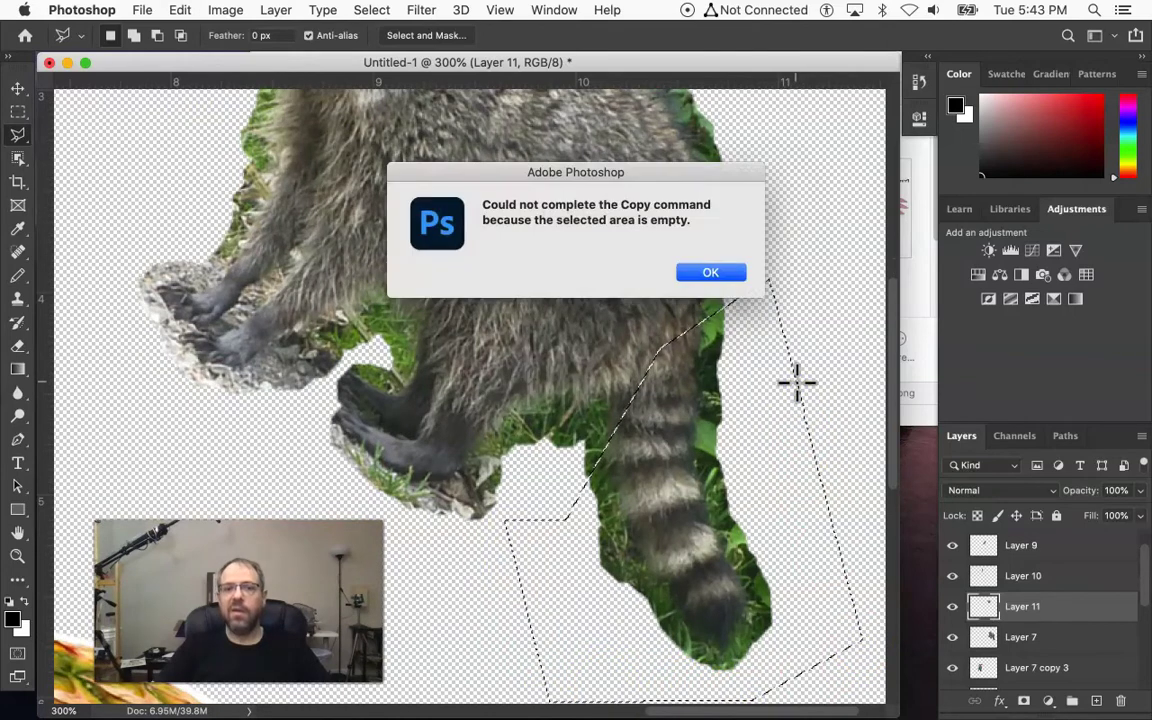
pyautogui.click(705, 273)
pyautogui.click(1022, 637)
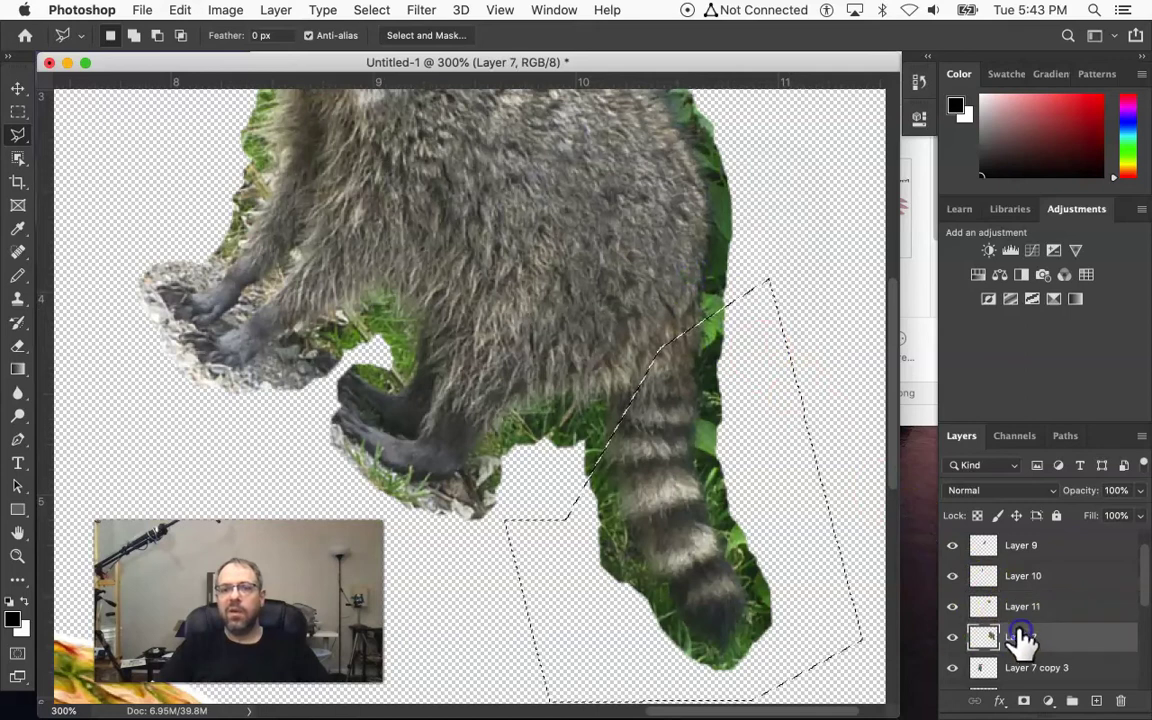
pyautogui.press('super+j')
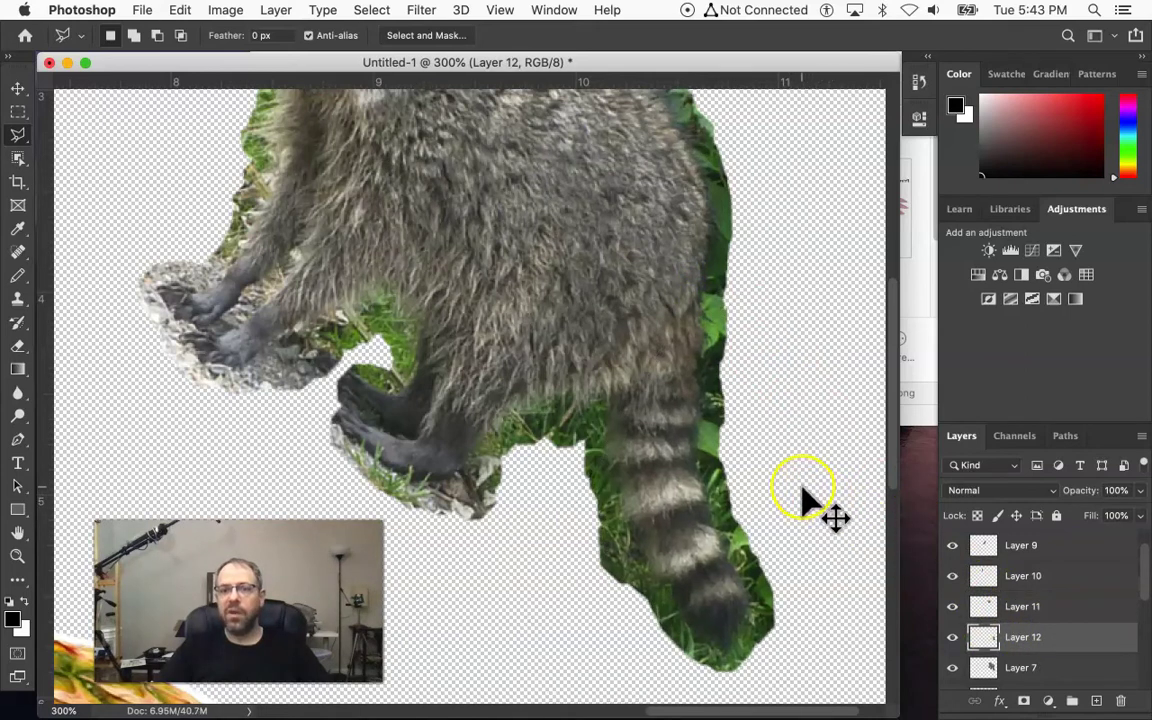
pyautogui.press('super+Down')
pyautogui.press('super+Down')
pyautogui.press('super+Down')
pyautogui.press('super+Down')
pyautogui.press('super+Down')
pyautogui.press('super+Down')
pyautogui.press('super+Down')
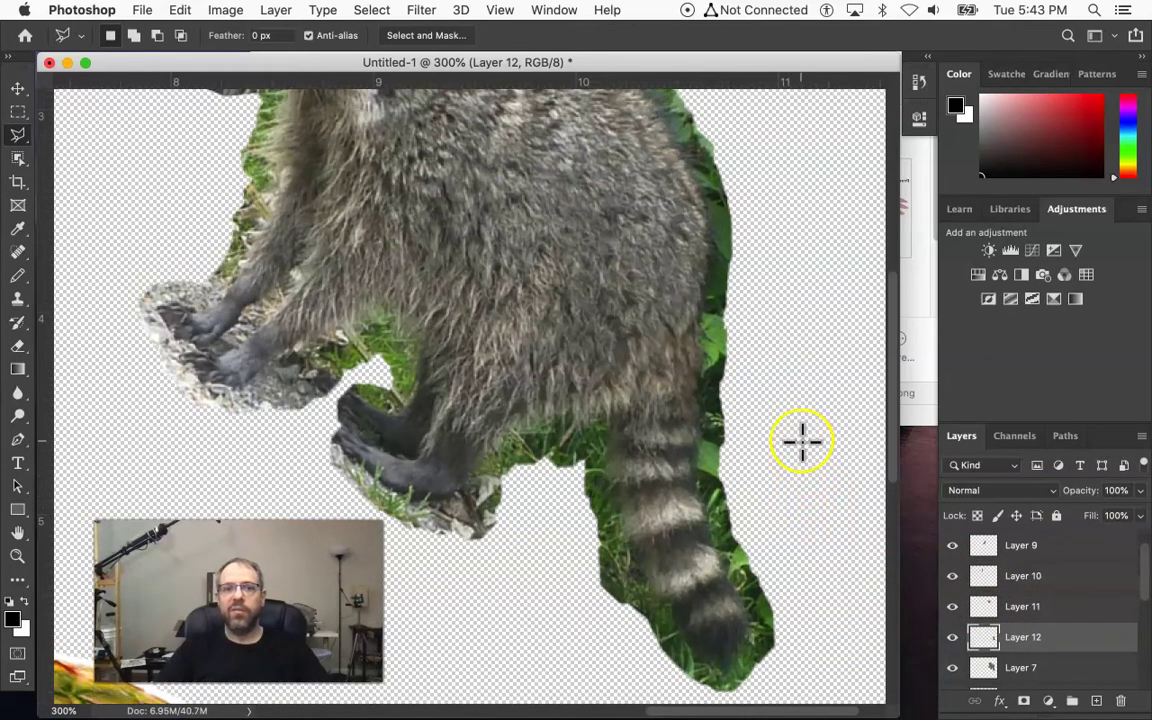
pyautogui.press('shift+super+Up')
pyautogui.press('shift+super+Up')
pyautogui.press('shift+super+Up')
pyautogui.press('shift+super+Up')
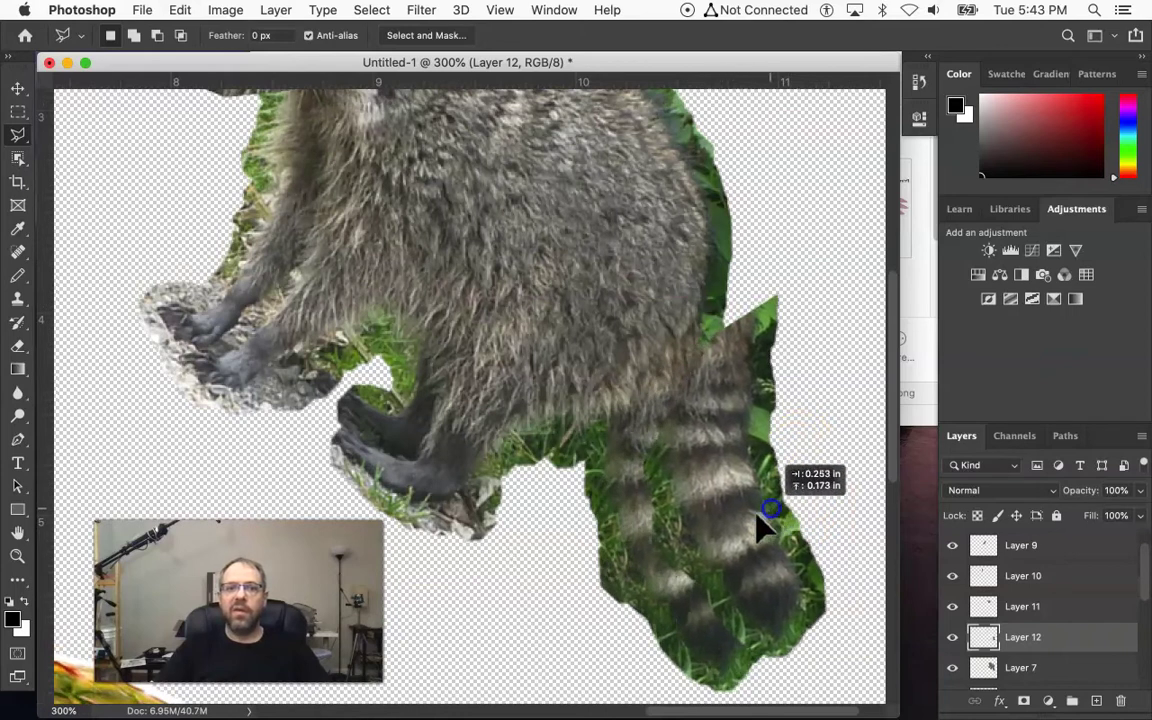
# Step: Move the raccoon head copy up above the two leg pieces, and shift the small leg piece and the pineapple slightly
pyautogui.scroll(5, 558, 563)
pyautogui.scroll(3, 558, 563)
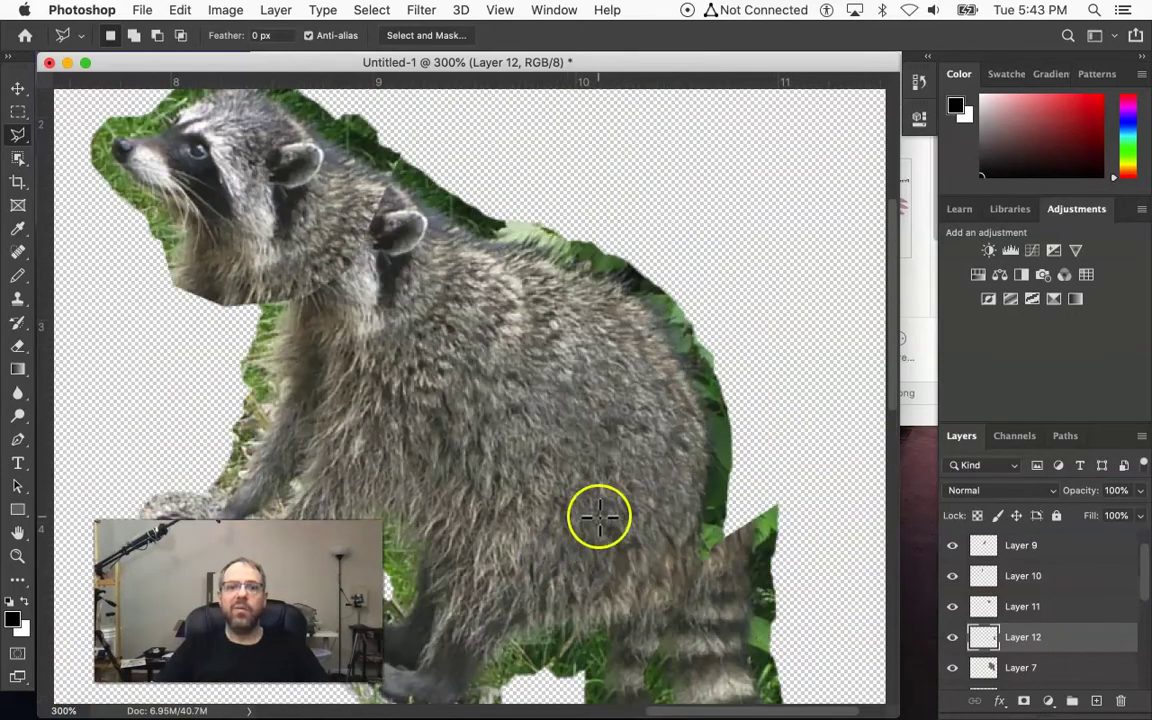
pyautogui.press('super+minus')
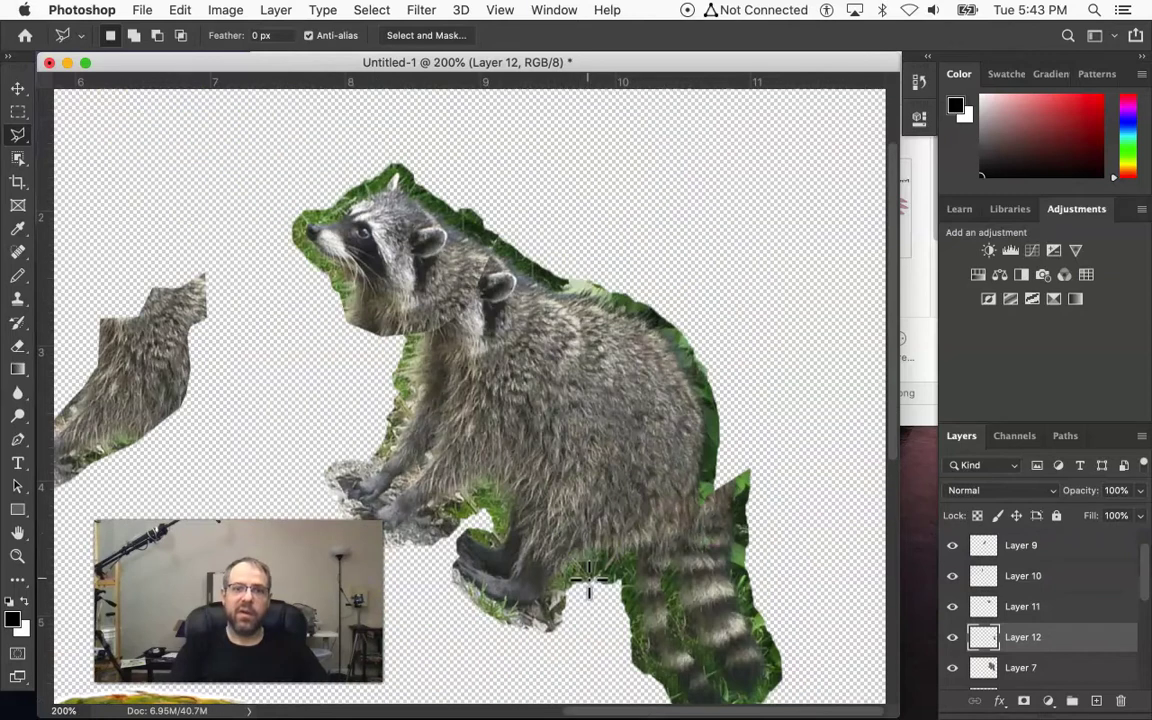
pyautogui.press('super+minus')
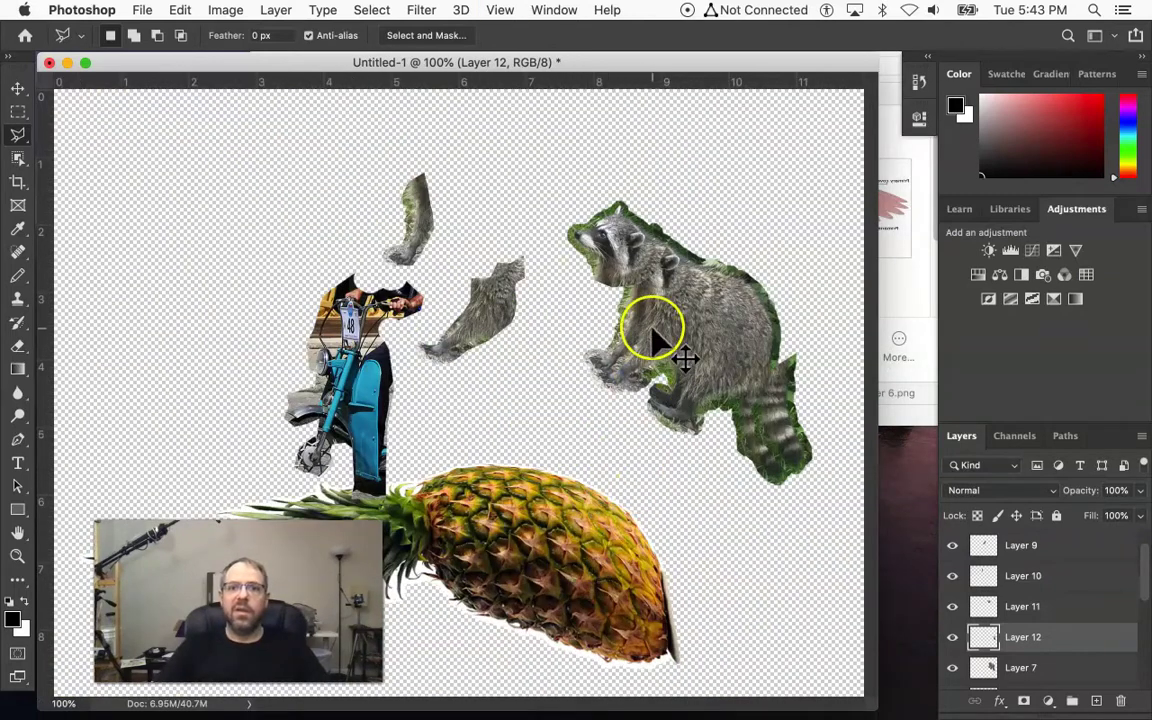
pyautogui.moveTo(607, 243); pyautogui.dragTo(442, 160)
pyautogui.moveTo(415, 246); pyautogui.dragTo(378, 268)
pyautogui.click(468, 540)
pyautogui.moveTo(480, 575); pyautogui.dragTo(516, 562)
# Step: Place the scooter over the base of the pineapple's leaves and scale it to about 90%
pyautogui.click(376, 385)
pyautogui.moveTo(376, 385); pyautogui.dragTo(480, 417)
pyautogui.press('super+t')
pyautogui.moveTo(433, 449); pyautogui.dragTo(441, 460)
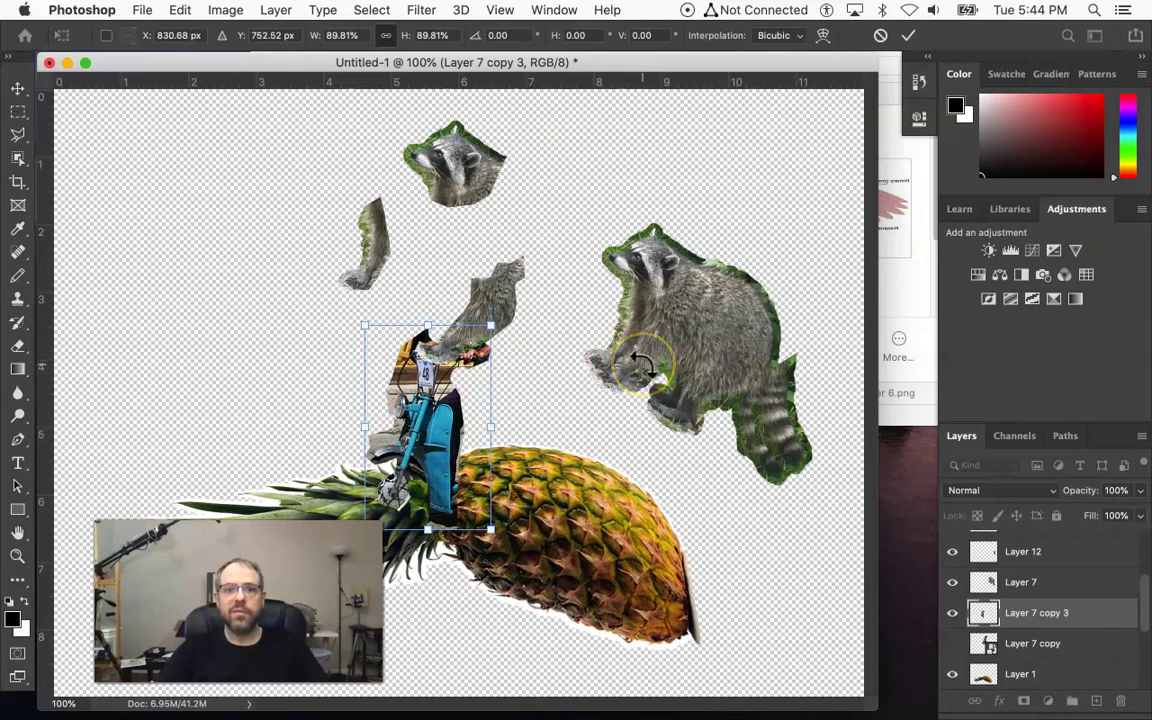
pyautogui.press('Return')
pyautogui.press('l')
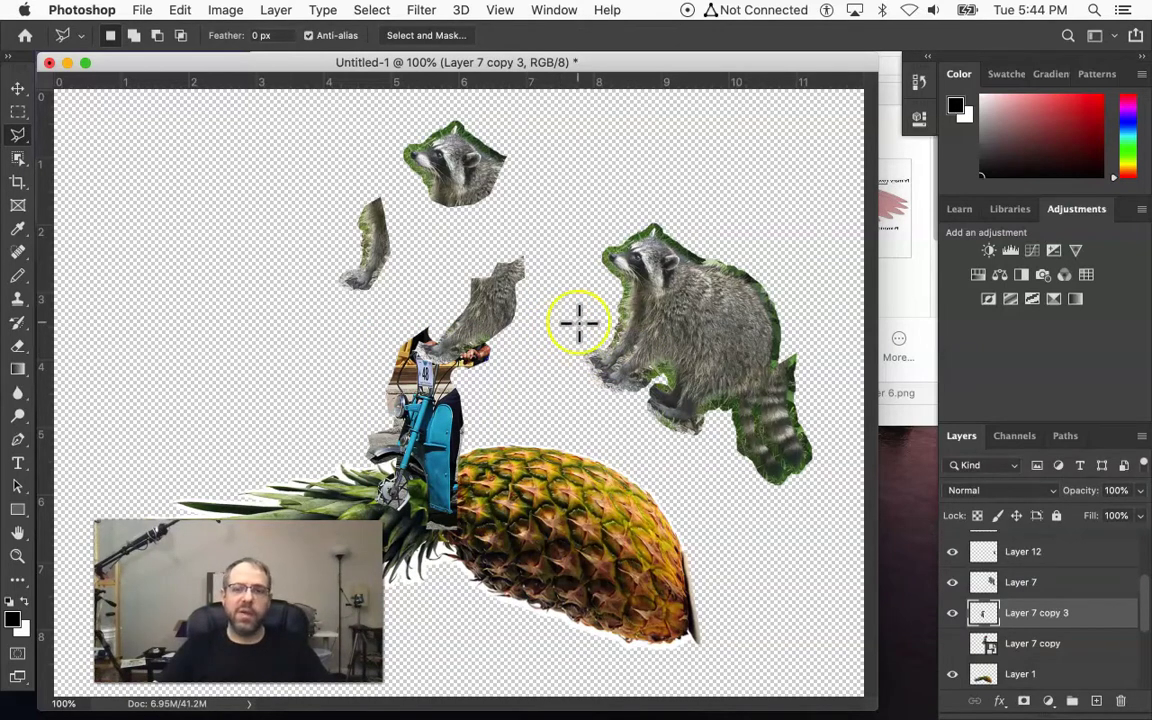
# Step: Bring the two leg pieces to the scooter's handlebars, and rotate the head about -36° and enlarge it to about 131%
pyautogui.moveTo(505, 322); pyautogui.dragTo(540, 333)
pyautogui.moveTo(368, 239); pyautogui.dragTo(418, 300)
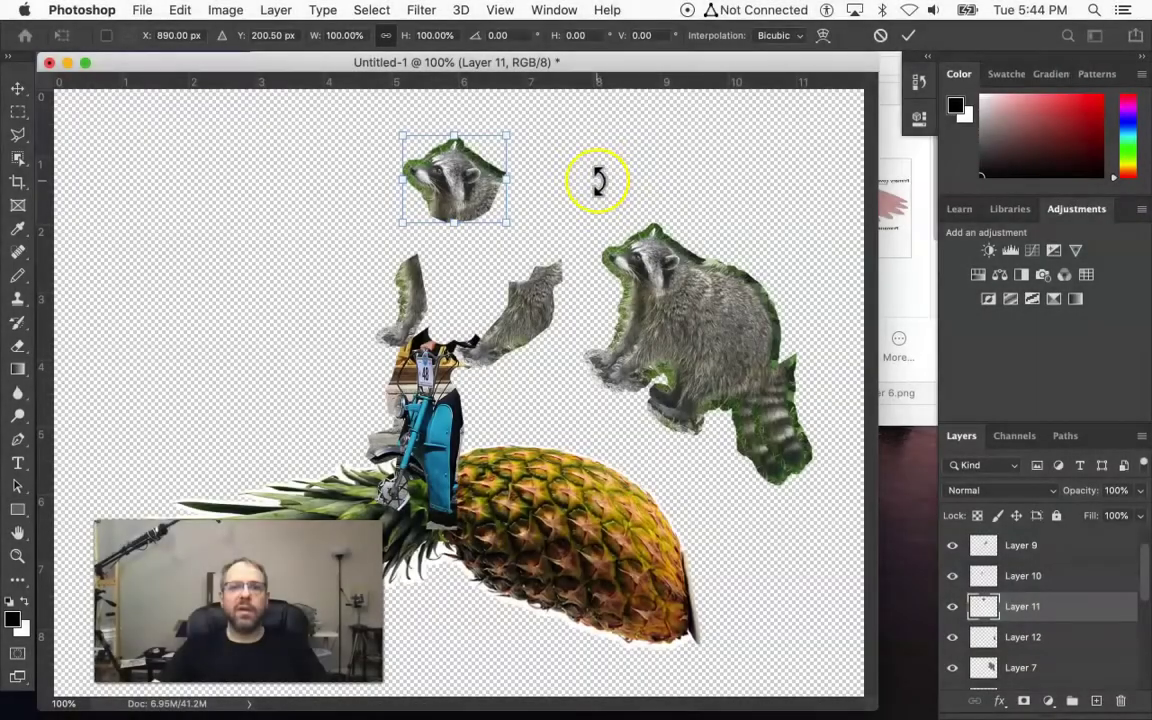
pyautogui.moveTo(598, 181); pyautogui.dragTo(564, 103)
pyautogui.moveTo(462, 200); pyautogui.dragTo(469, 210)
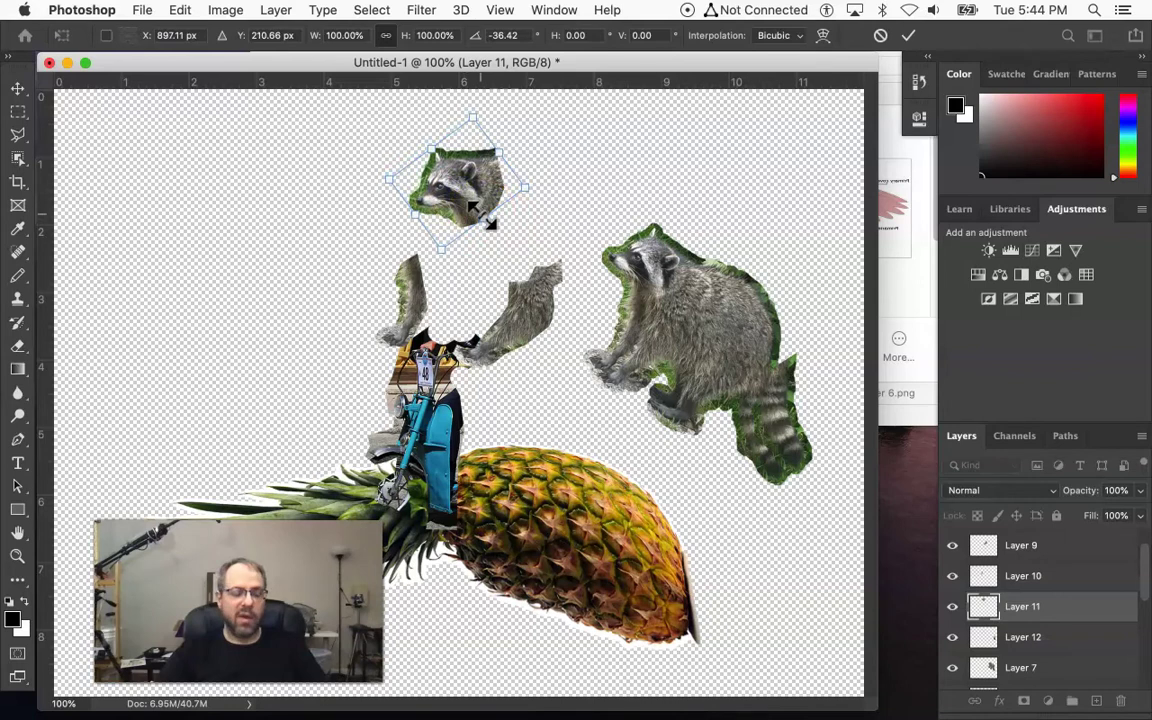
pyautogui.moveTo(519, 195); pyautogui.dragTo(487, 252)
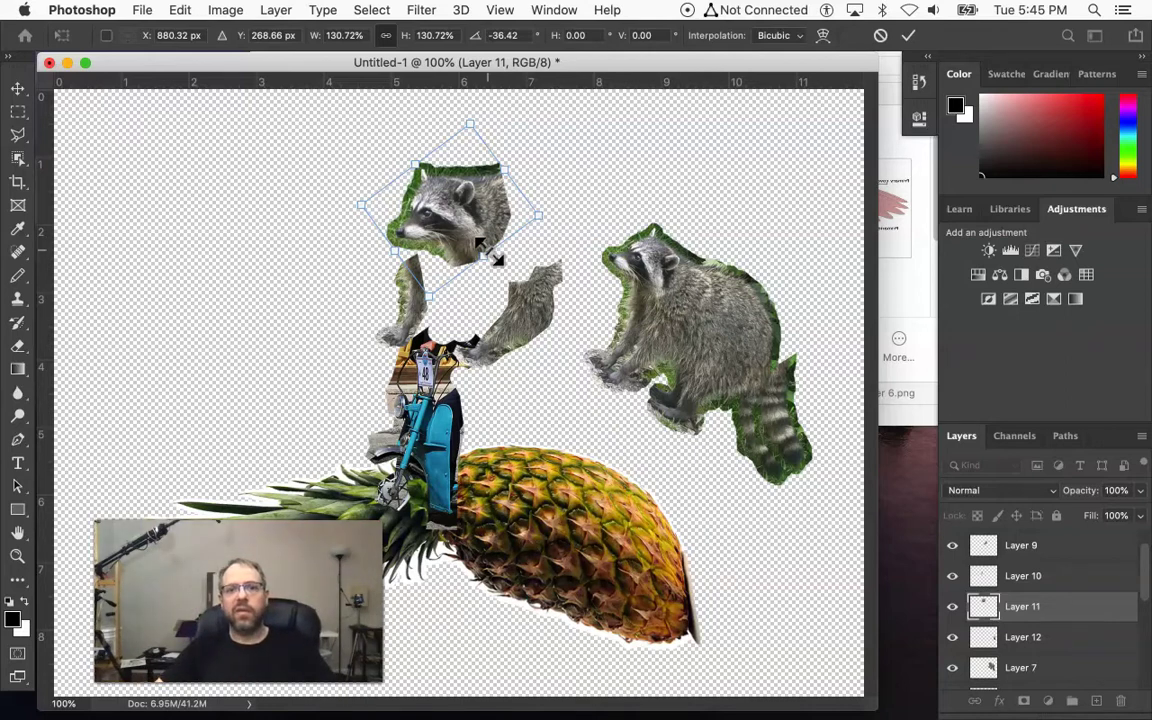
pyautogui.moveTo(570, 219); pyautogui.dragTo(569, 215)
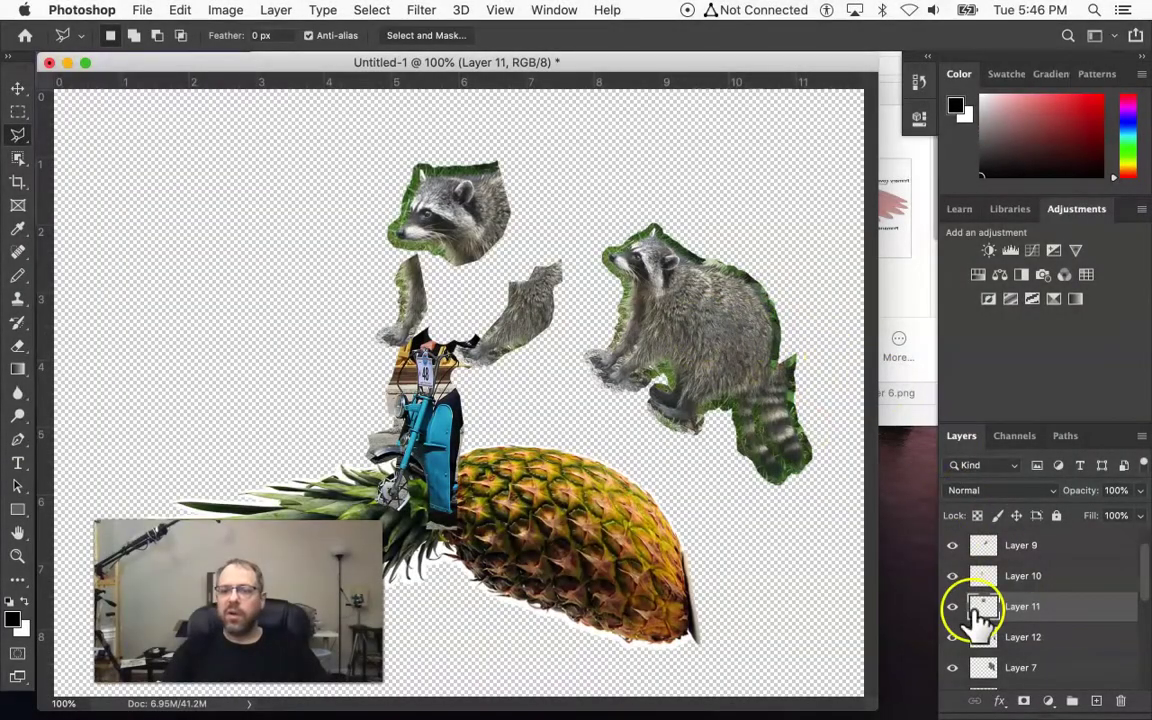
# Step: Duplicate the raccoon body on Layer 7 twice and hide the original Layer 7
pyautogui.moveTo(1050, 668); pyautogui.dragTo(1096, 700)
pyautogui.click(1016, 684)
pyautogui.moveTo(997, 680); pyautogui.dragTo(965, 655)
pyautogui.click(953, 655)
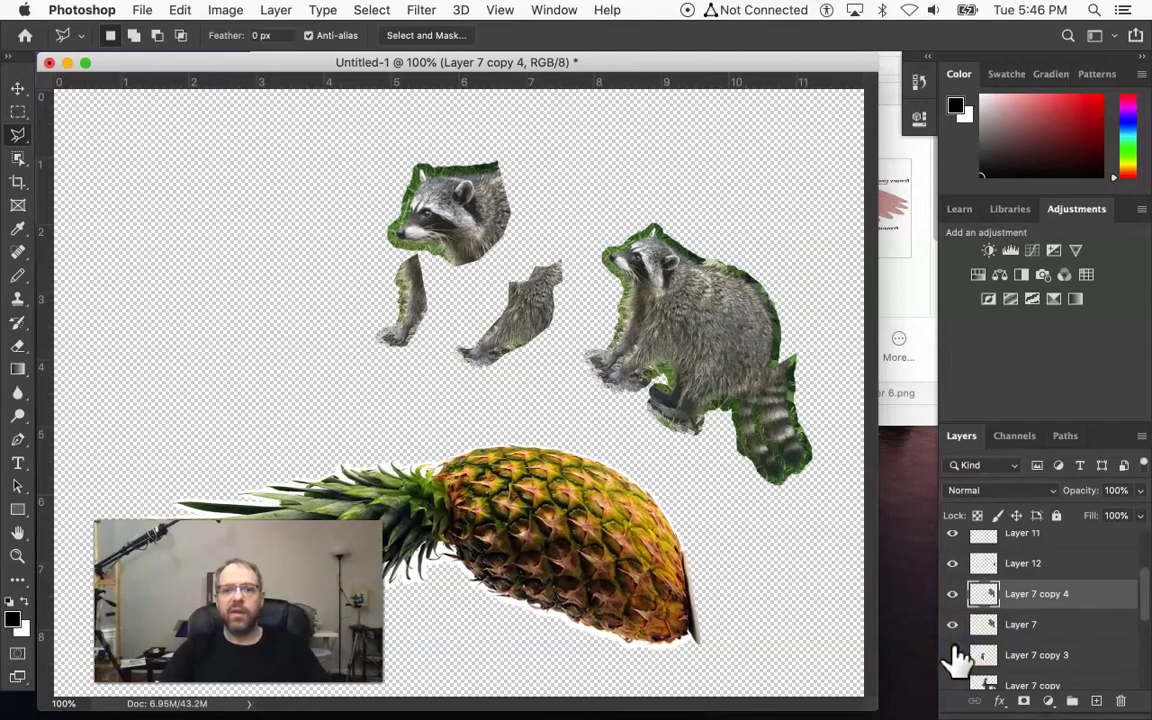
pyautogui.click(953, 655)
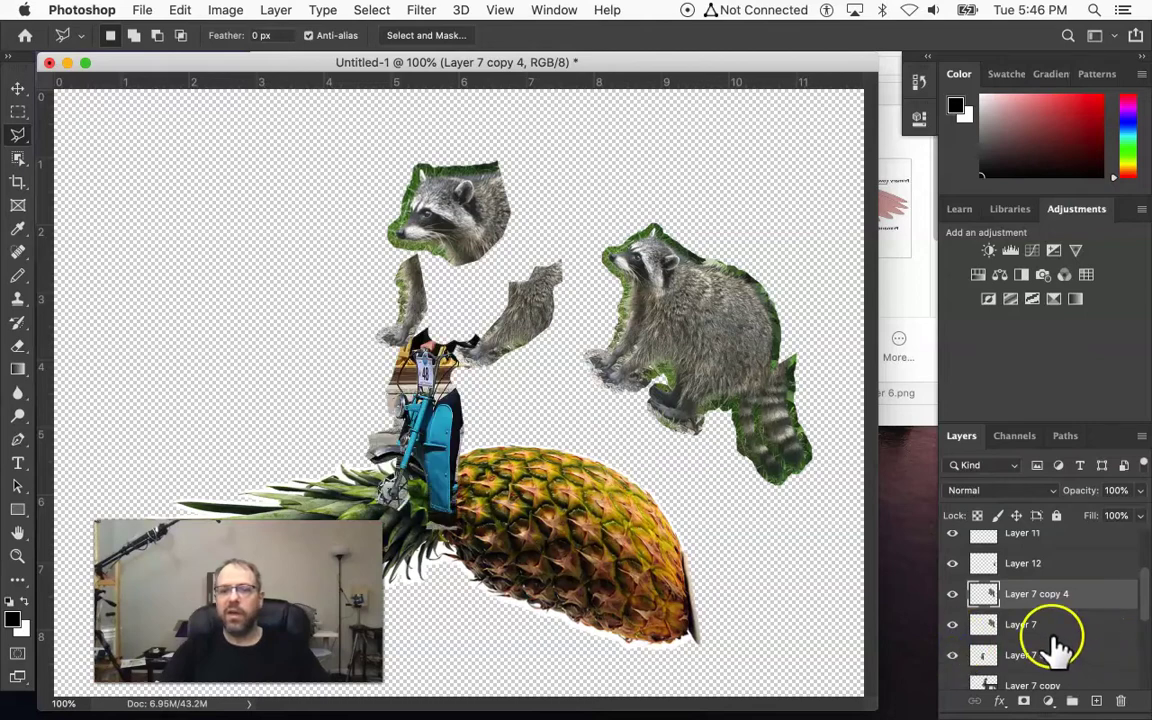
pyautogui.click(946, 624)
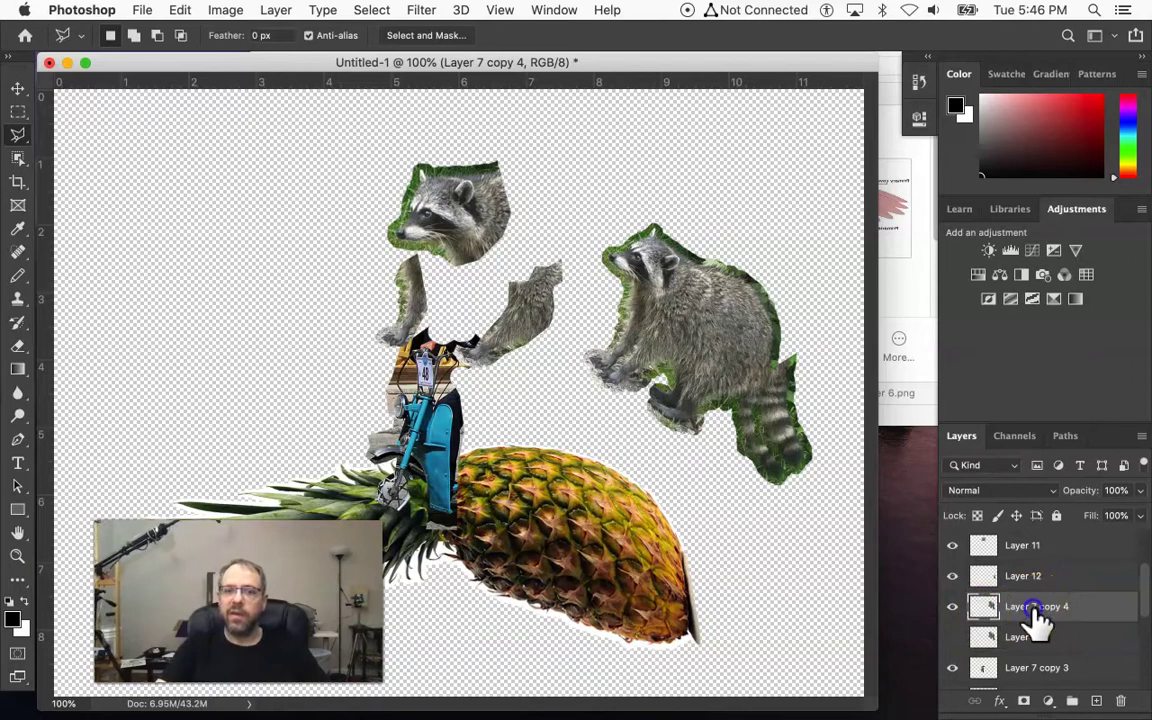
pyautogui.moveTo(1035, 614); pyautogui.dragTo(1096, 700)
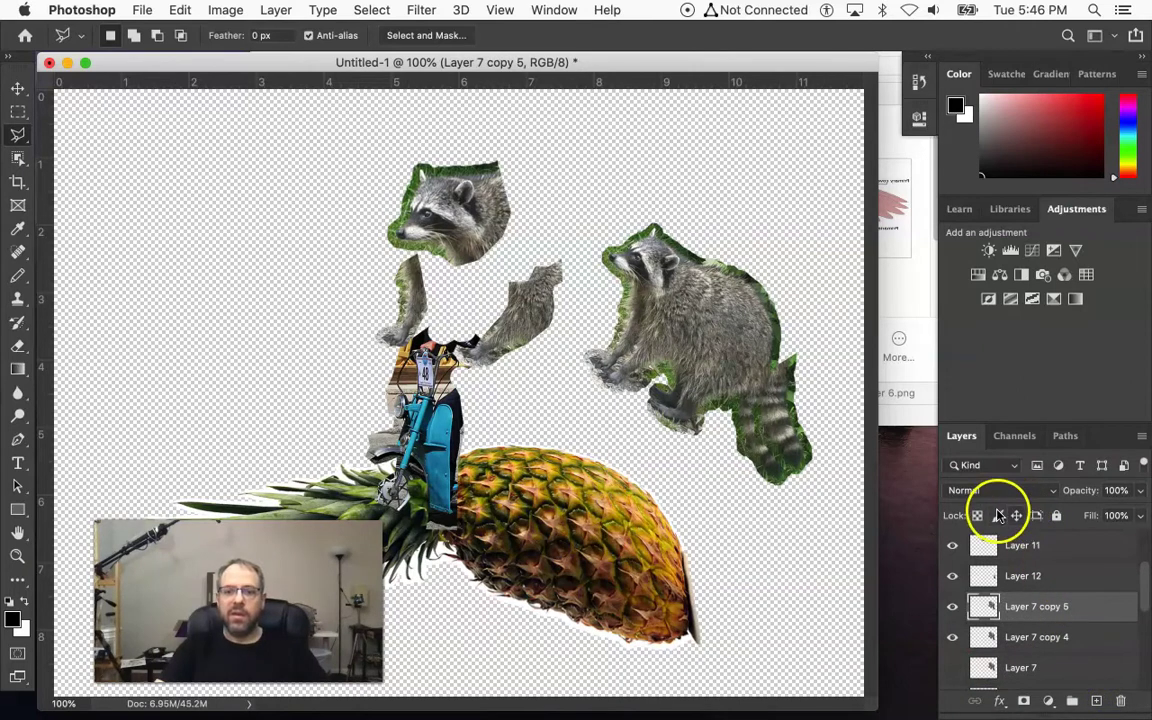
# Step: Separate the two raccoon body copies, moving Layer 7 copy 4 to the far side of the canvas beyond the head
pyautogui.moveTo(710, 342); pyautogui.dragTo(664, 286)
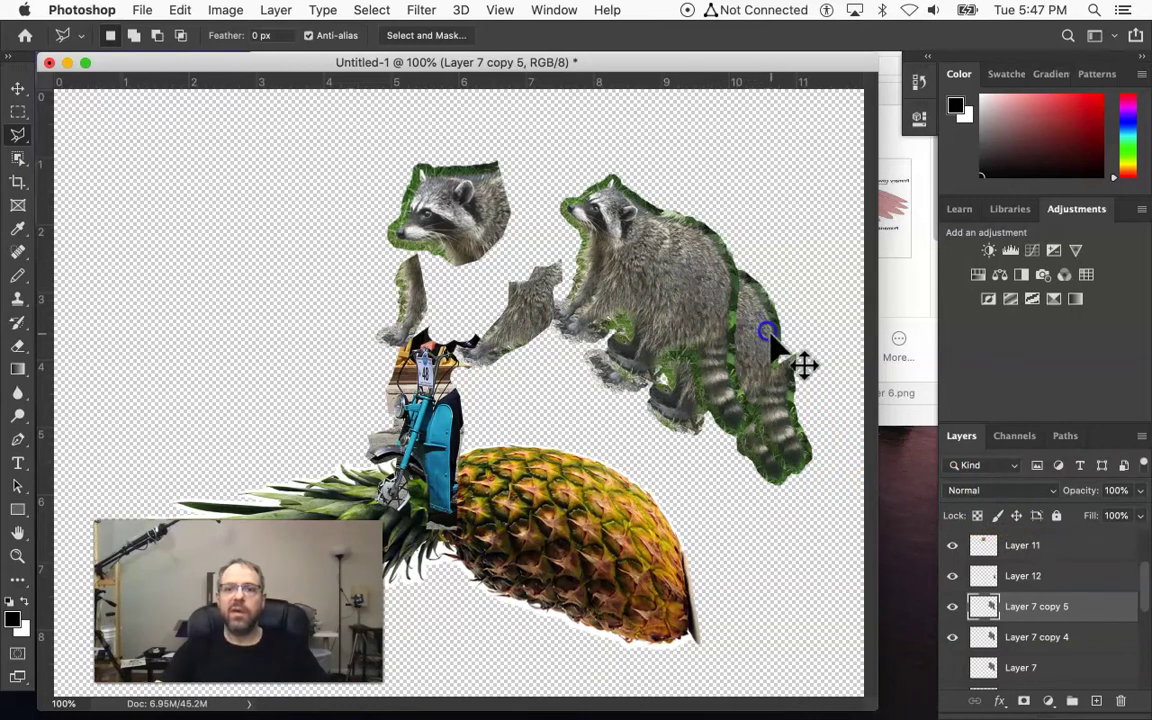
pyautogui.click(952, 637)
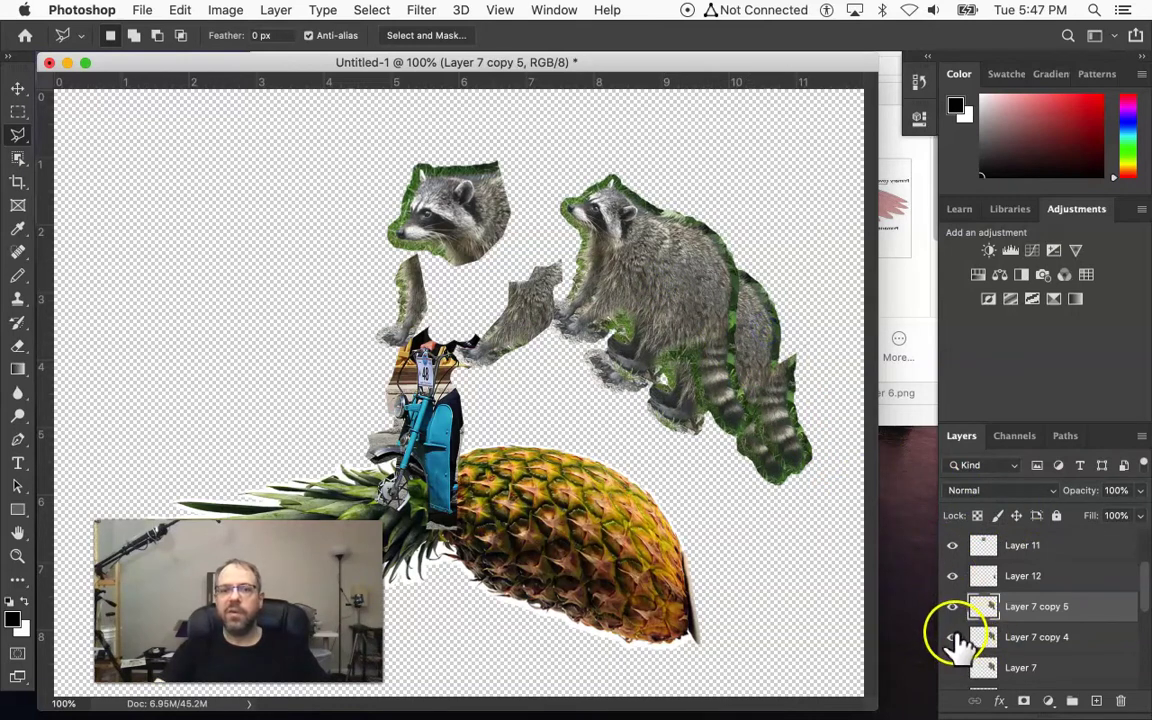
pyautogui.moveTo(746, 347); pyautogui.dragTo(238, 272)
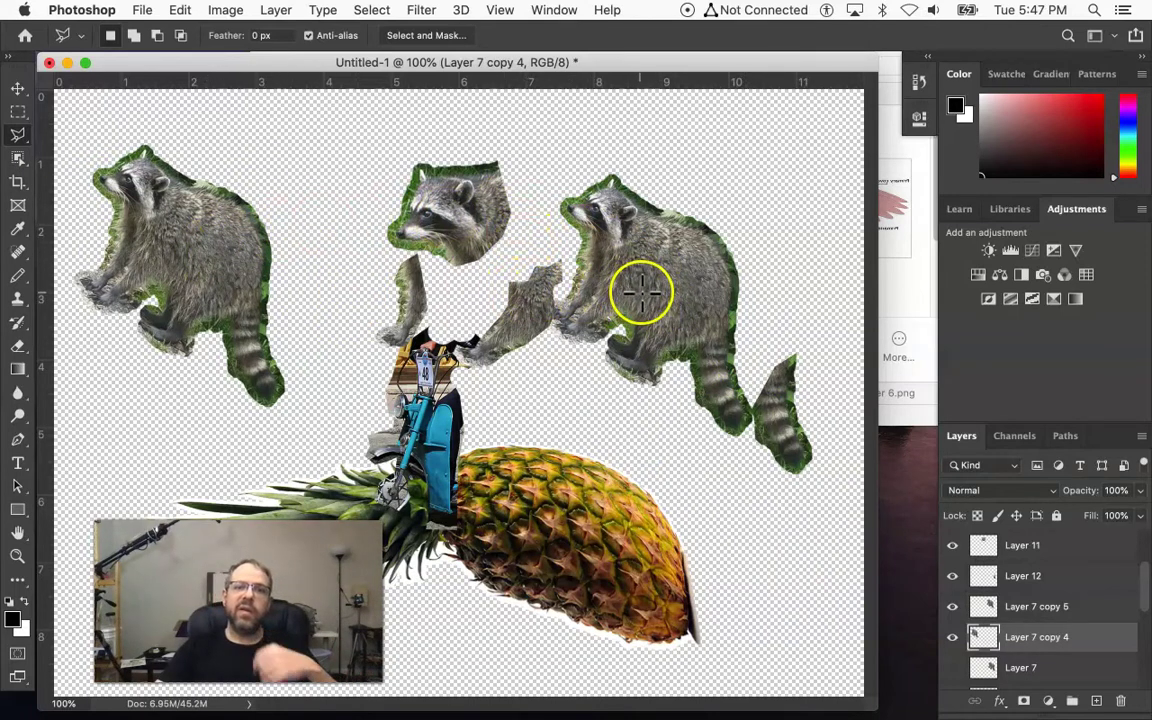
pyautogui.moveTo(650, 288)
pyautogui.mouseDown()
pyautogui.moveTo(563, 291)
pyautogui.moveTo(522, 314)
pyautogui.moveTo(570, 318)
pyautogui.moveTo(672, 284)
pyautogui.mouseUp()
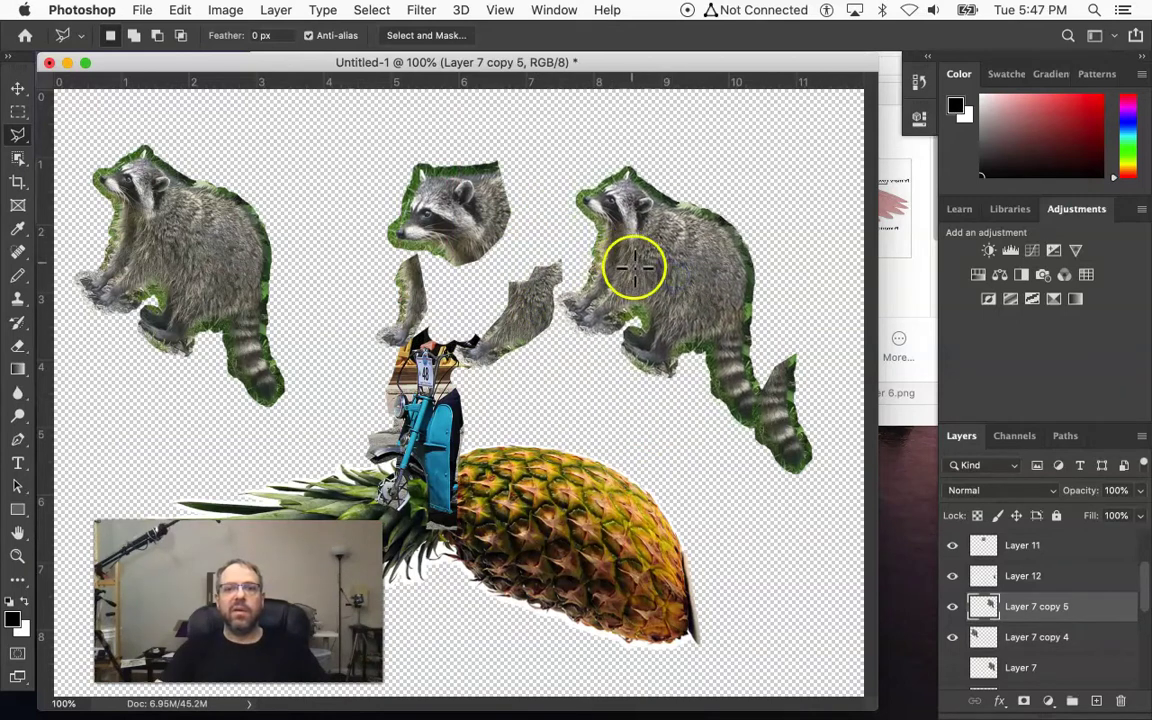
# Step: Erase the front paws of the raccoon on Layer 7 copy 5 and shift the body up, clear of the leg piece
pyautogui.click(16, 348)
pyautogui.moveTo(561, 355)
pyautogui.mouseDown()
pyautogui.moveTo(609, 342)
pyautogui.moveTo(595, 322)
pyautogui.mouseUp()
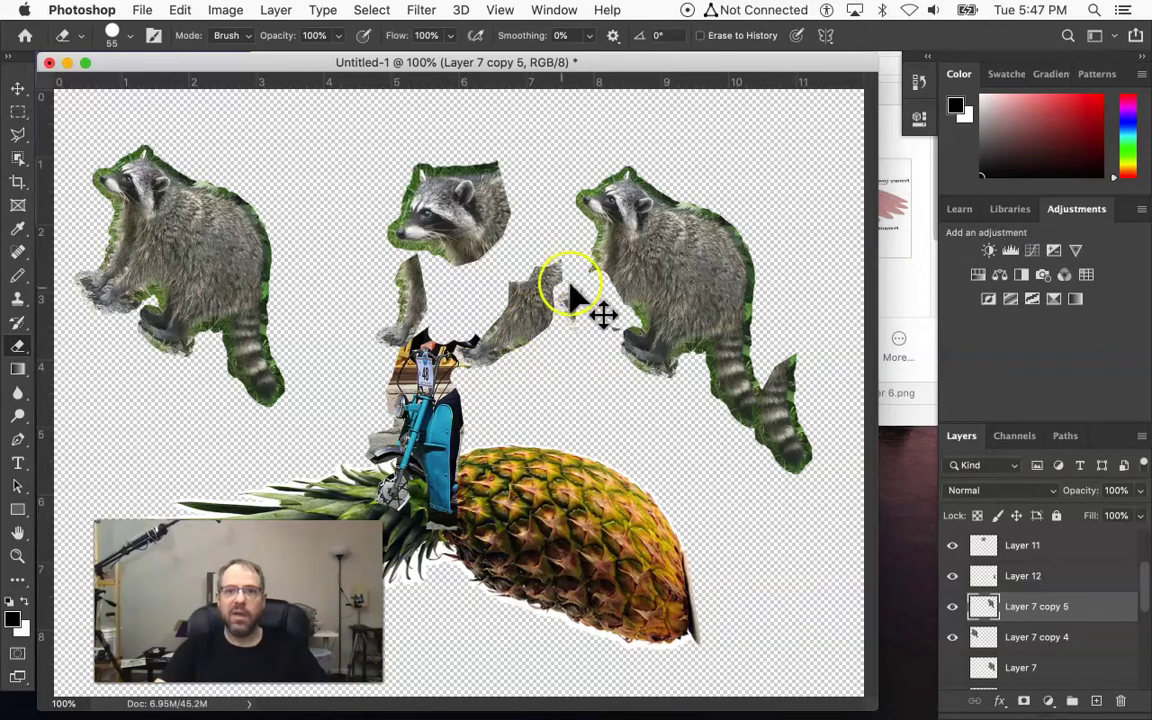
pyautogui.moveTo(650, 266); pyautogui.dragTo(689, 211)
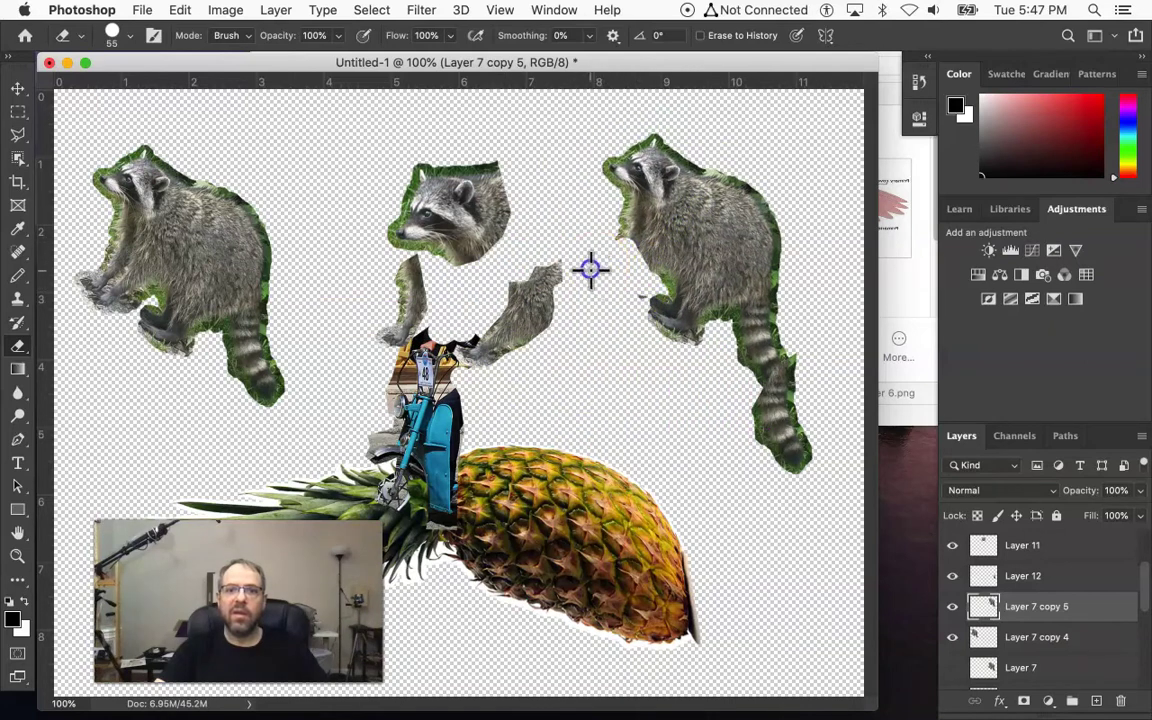
# Step: Move the Layer 7 copy 5 body under the enlarged head, scale it to 113.61% and rotate it about -7.7°
pyautogui.moveTo(680, 255); pyautogui.dragTo(508, 327)
pyautogui.press('super+t')
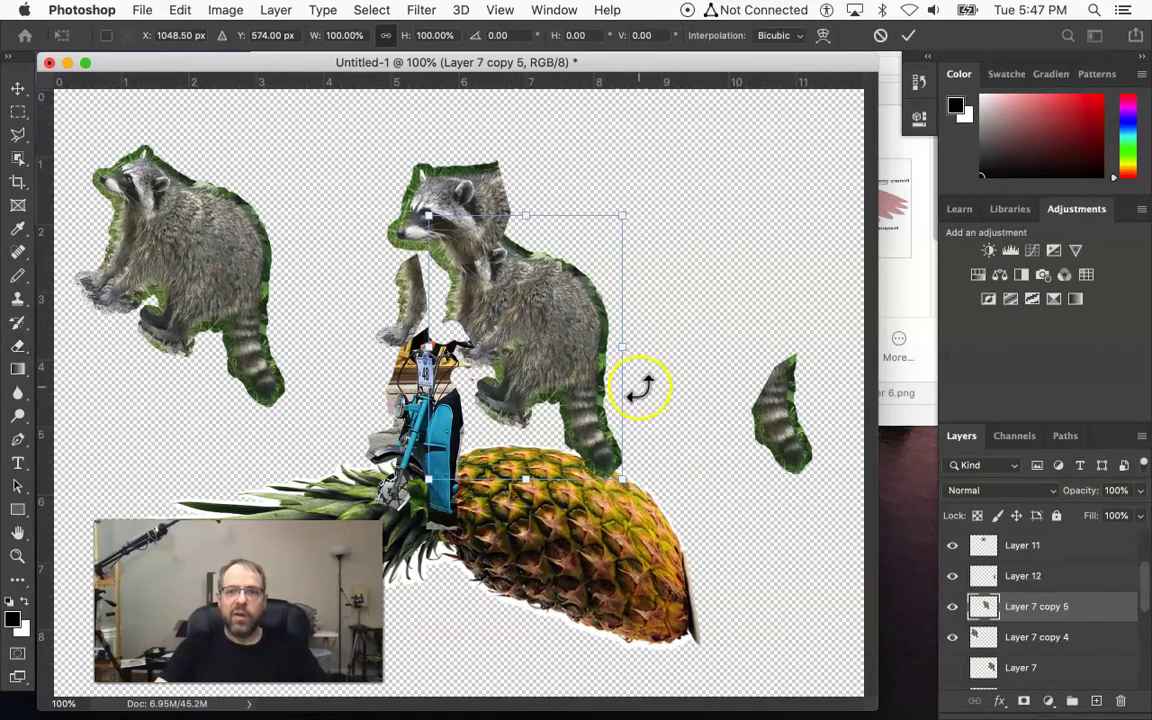
pyautogui.moveTo(630, 350); pyautogui.dragTo(652, 352)
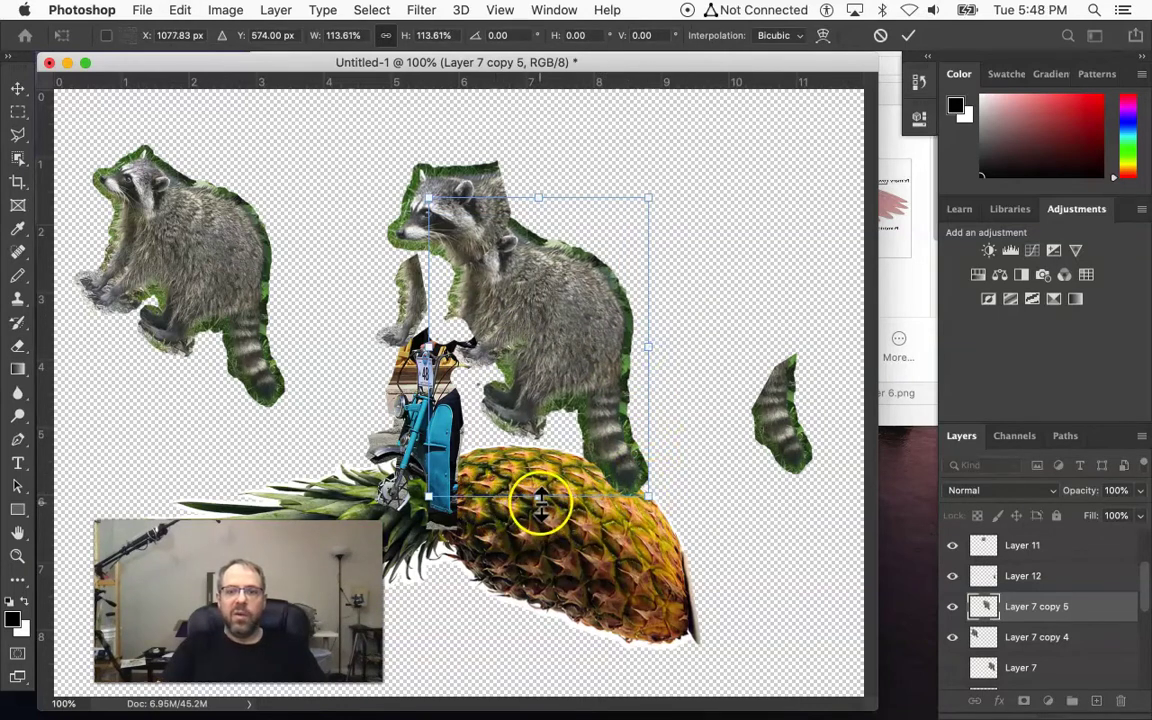
pyautogui.moveTo(697, 537); pyautogui.dragTo(734, 520)
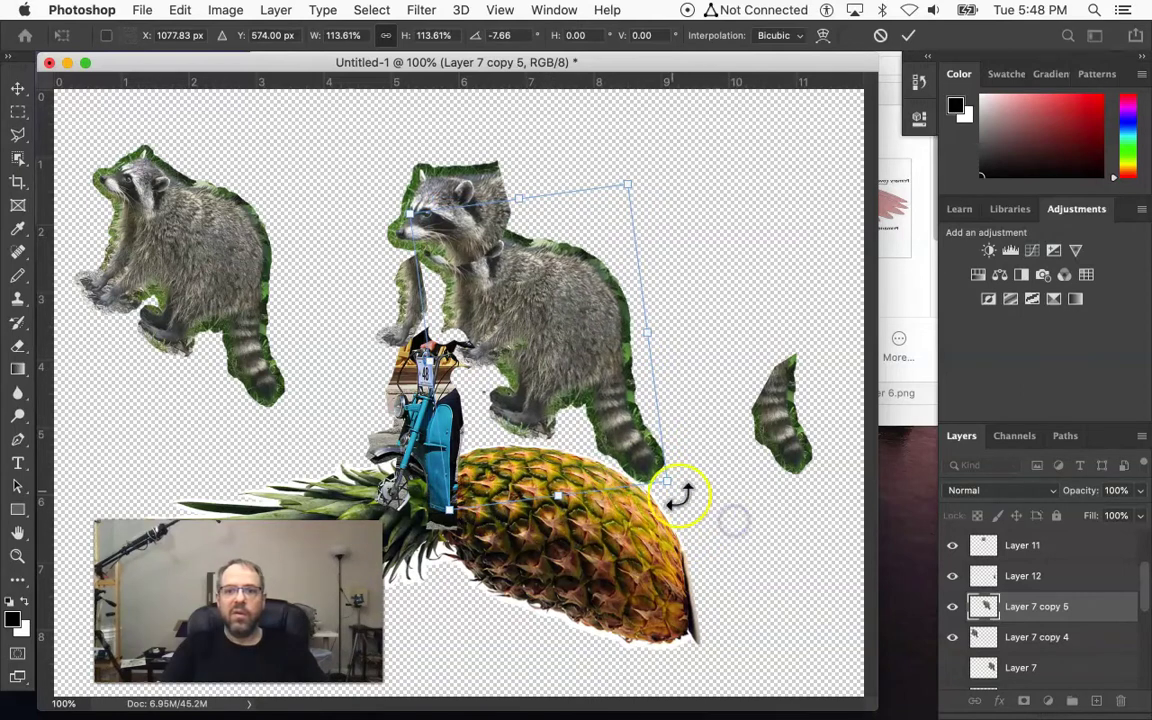
# Step: Distort the body into a long slanted shape running from the head down to the pineapple, with its hind feet on the fruit
pyautogui.moveTo(560, 500); pyautogui.dragTo(656, 572)
pyautogui.moveTo(626, 190); pyautogui.dragTo(566, 190)
pyautogui.moveTo(544, 580); pyautogui.dragTo(571, 580)
pyautogui.moveTo(663, 370); pyautogui.dragTo(672, 371)
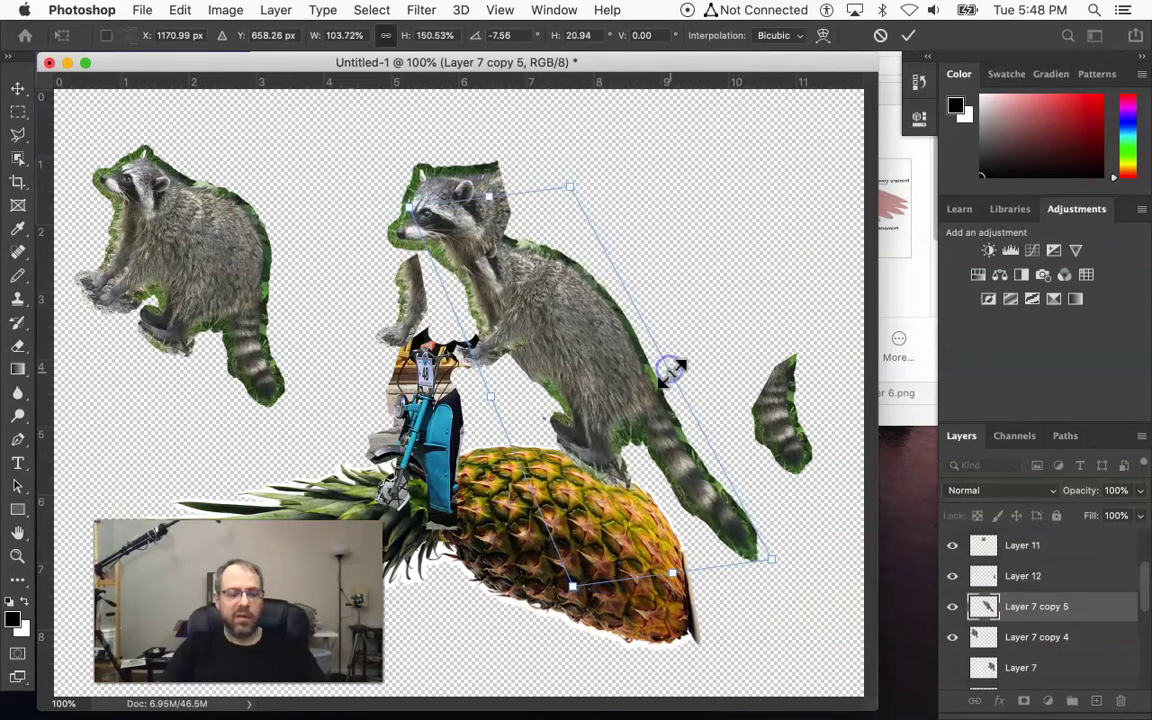
pyautogui.moveTo(573, 187); pyautogui.dragTo(567, 182)
pyautogui.moveTo(556, 440)
pyautogui.mouseDown()
pyautogui.moveTo(548, 450)
pyautogui.moveTo(562, 453)
pyautogui.mouseUp()
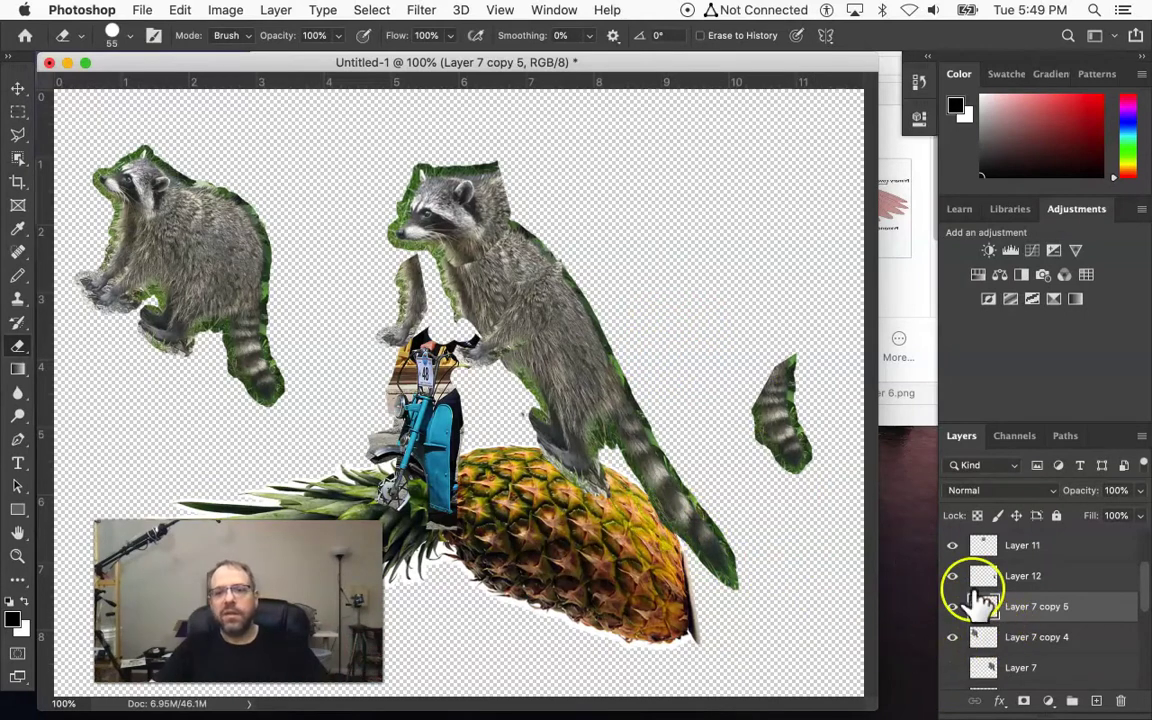
# Step: Show the raccoon on Layer 7 again and hide the stretched body on Layer 7 copy 5
pyautogui.click(954, 637)
pyautogui.click(954, 637)
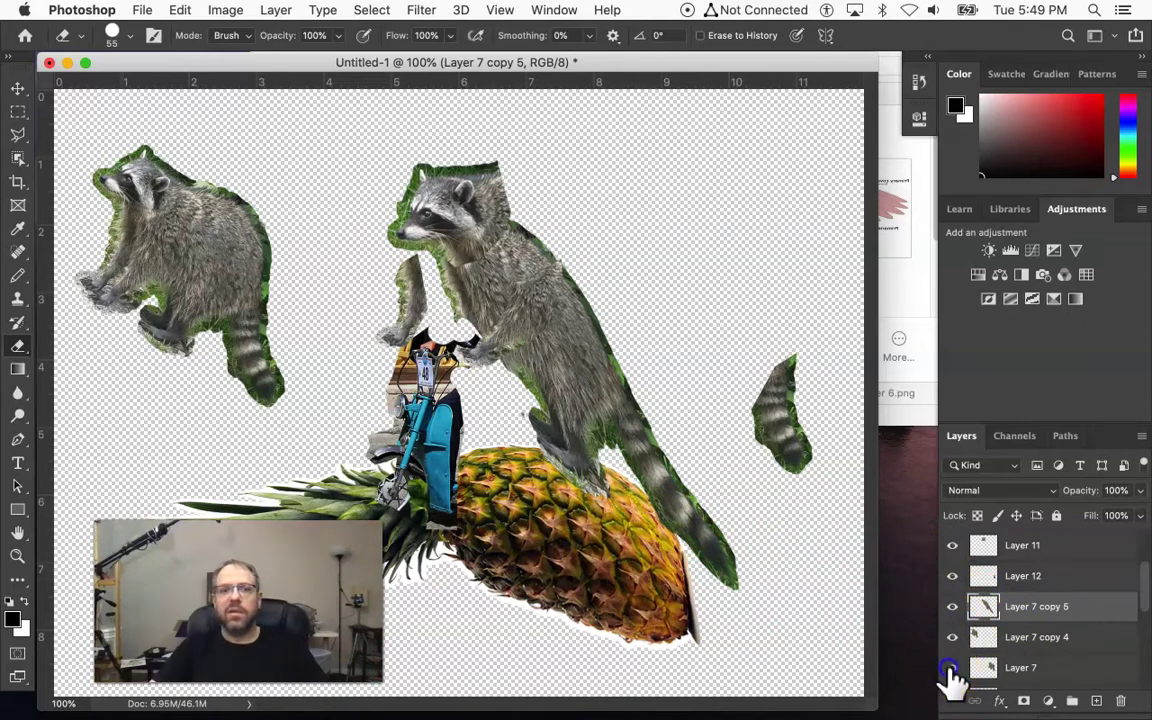
pyautogui.click(952, 668)
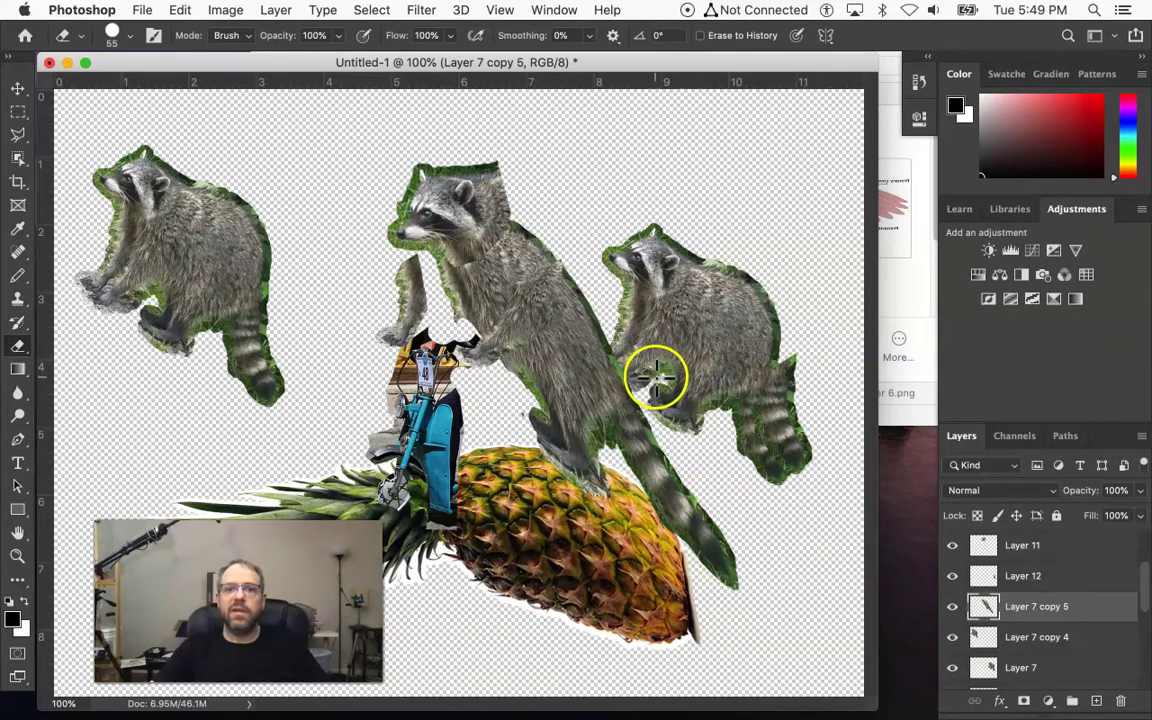
pyautogui.click(950, 607)
pyautogui.click(951, 607)
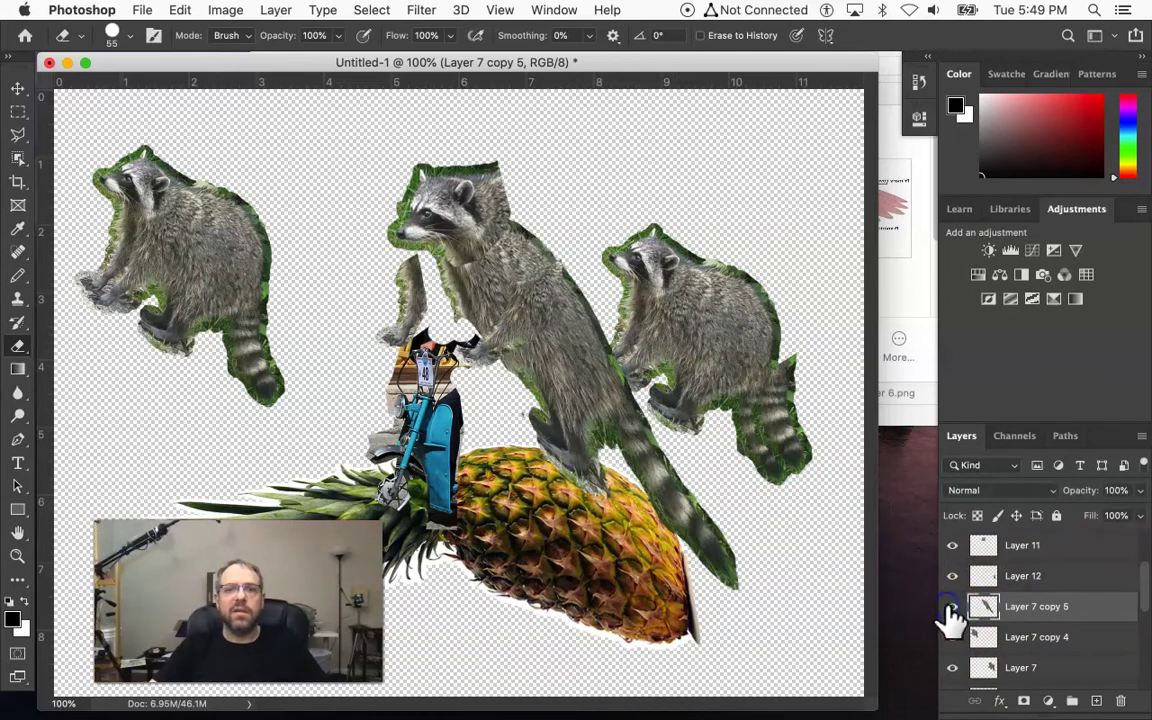
pyautogui.click(948, 607)
pyautogui.click(949, 607)
pyautogui.click(949, 607)
pyautogui.click(949, 607)
pyautogui.click(949, 607)
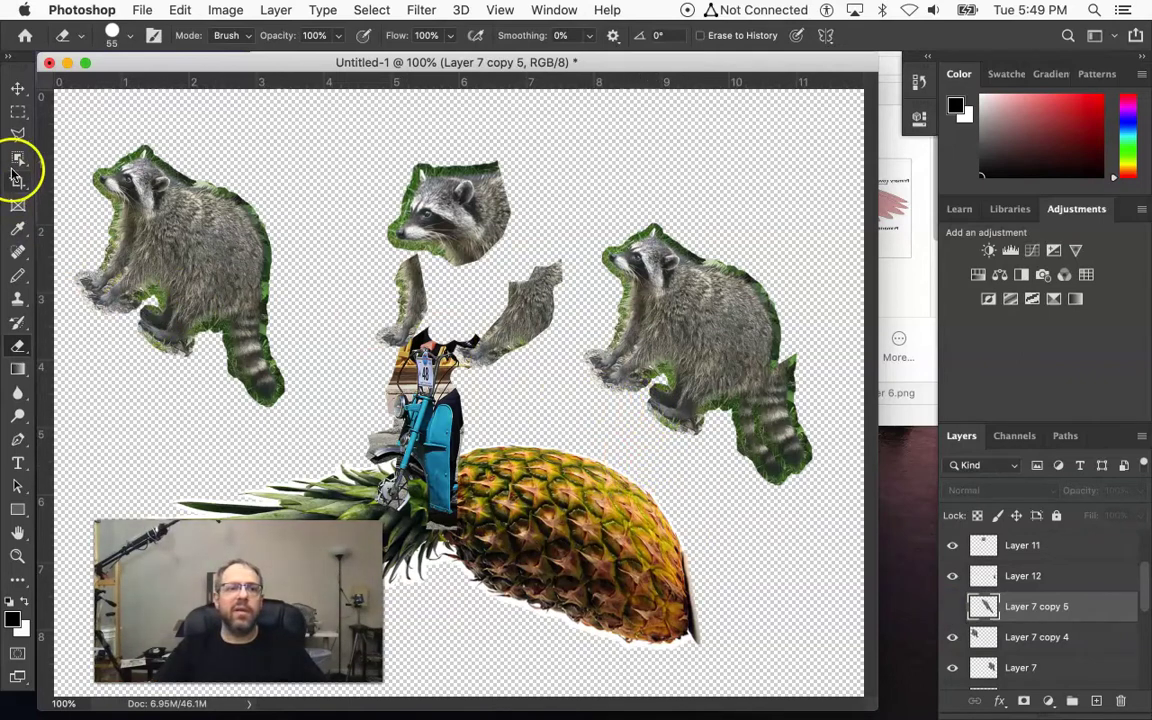
# Step: Outline the body and tail of the raccoon on Layer 7 with the Polygonal Lasso, leaving out its head and front paws
pyautogui.click(18, 136)
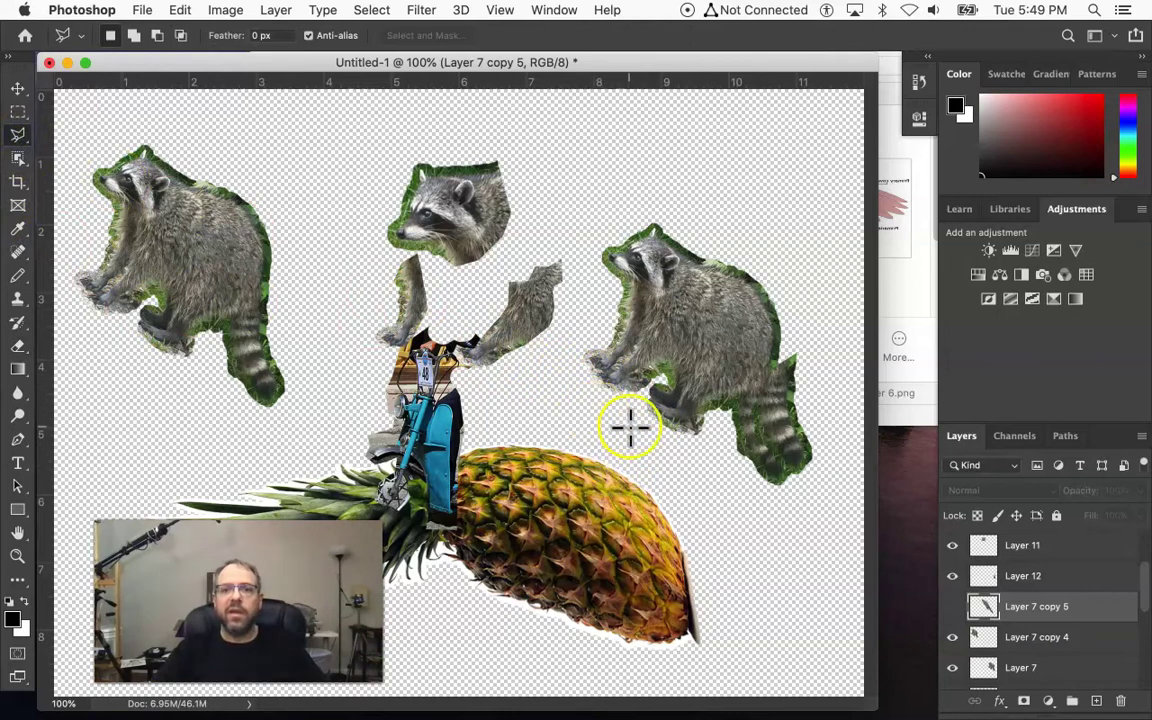
pyautogui.moveTo(629, 423); pyautogui.dragTo(638, 396)
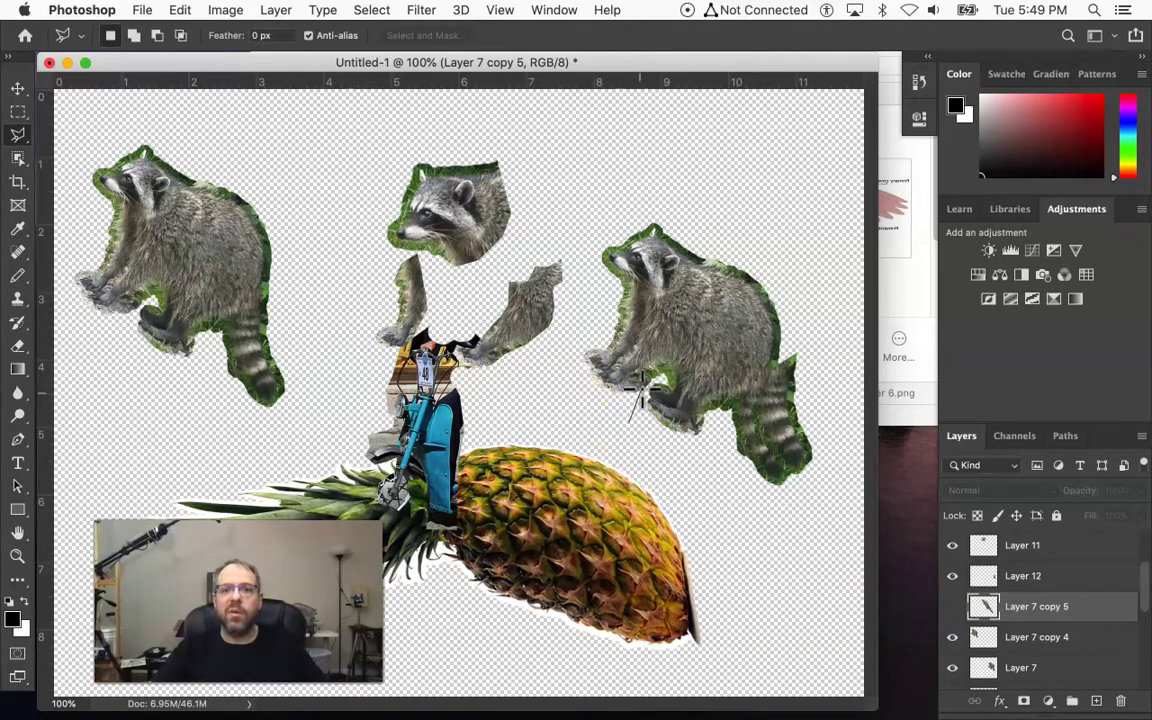
pyautogui.moveTo(672, 352); pyautogui.dragTo(681, 341)
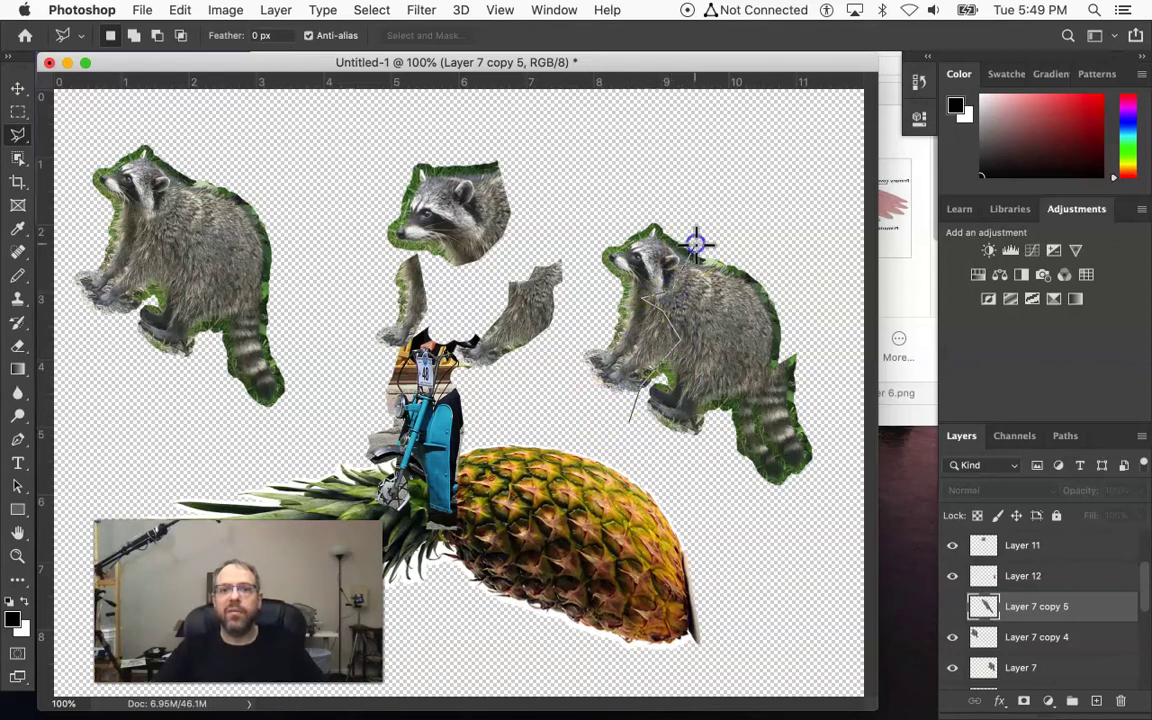
pyautogui.click(838, 268)
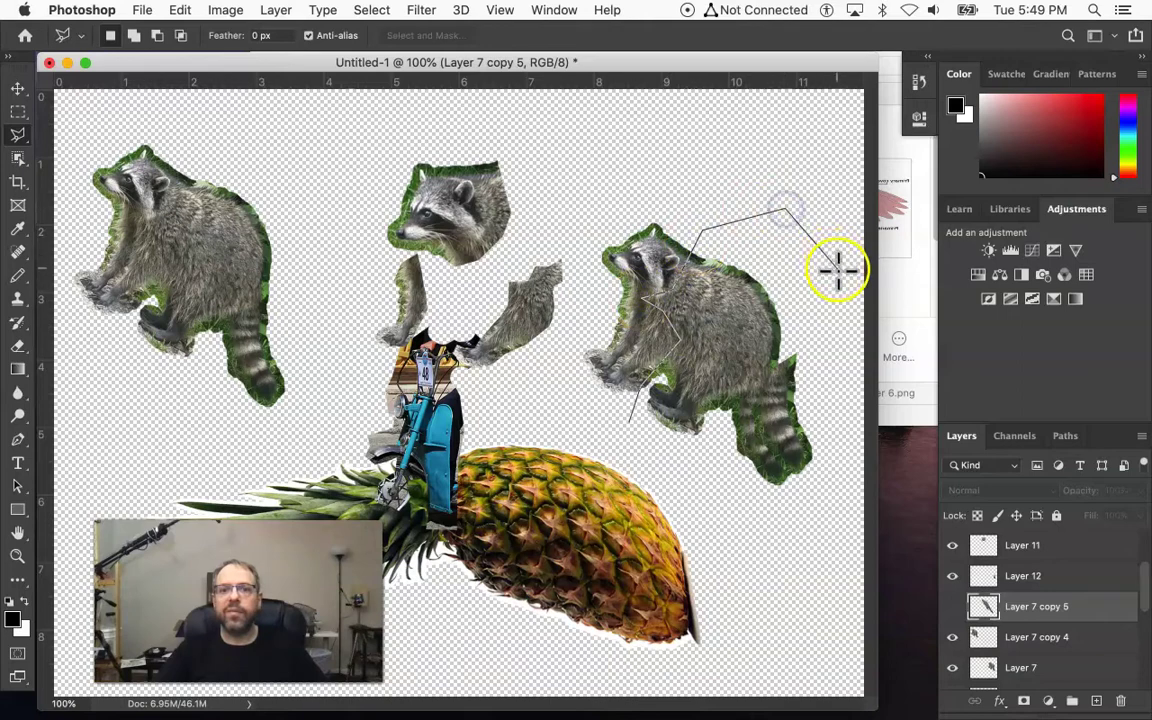
pyautogui.click(800, 599)
pyautogui.click(676, 514)
pyautogui.click(668, 457)
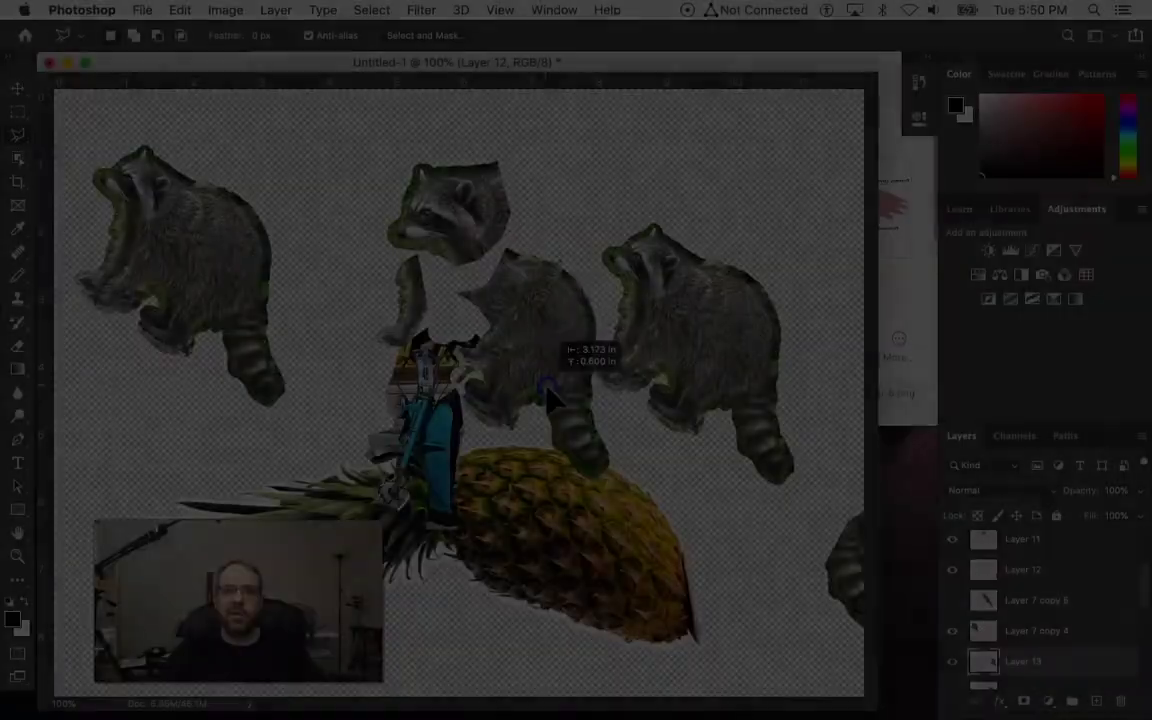
# Step: Set the copied body behind the head, move the spare raccoon up, and enlarge the Layer 11 head to about 125.5% with a slight rotation
pyautogui.moveTo(560, 335); pyautogui.dragTo(752, 288)
pyautogui.keyDown('super'); pyautogui.click(752, 392); pyautogui.keyUp('super')
pyautogui.press('super+t')
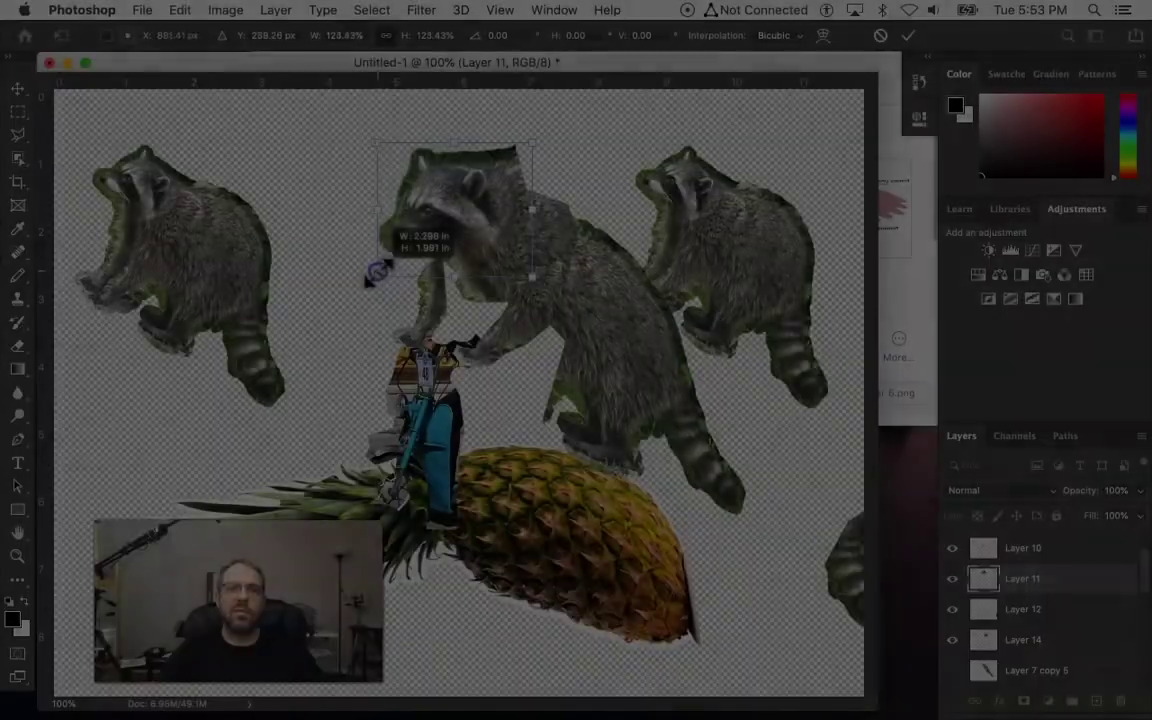
pyautogui.moveTo(530, 270); pyautogui.dragTo(486, 258)
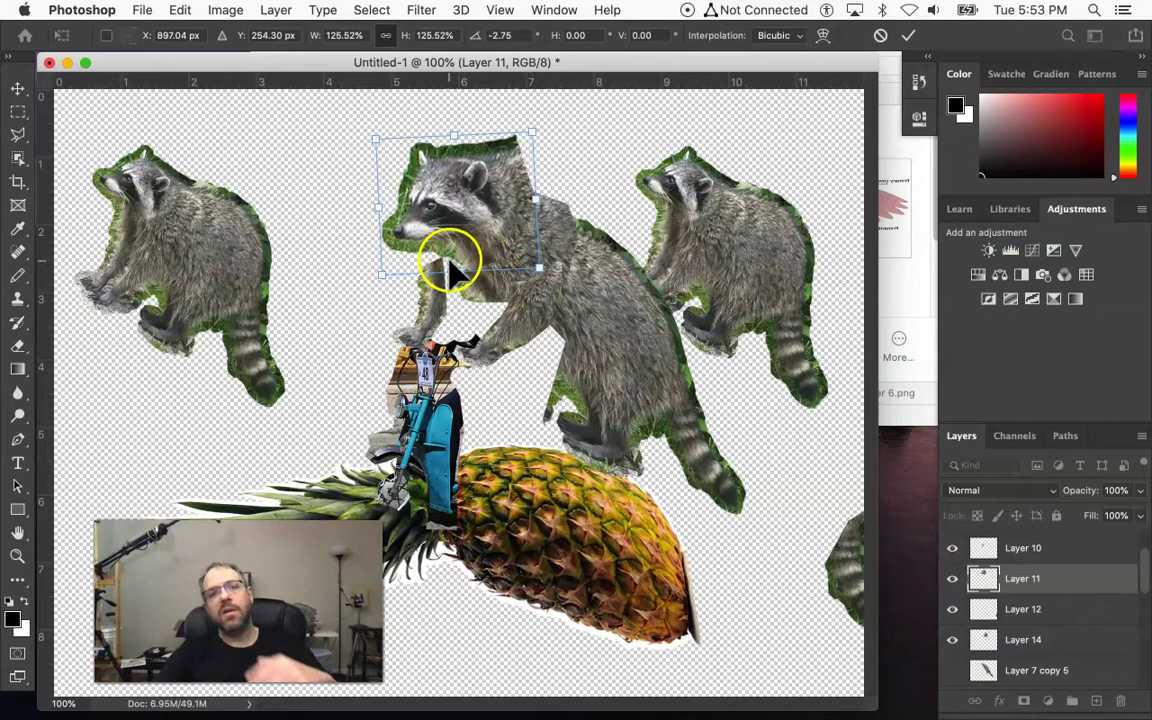
pyautogui.moveTo(540, 130); pyautogui.dragTo(527, 133)
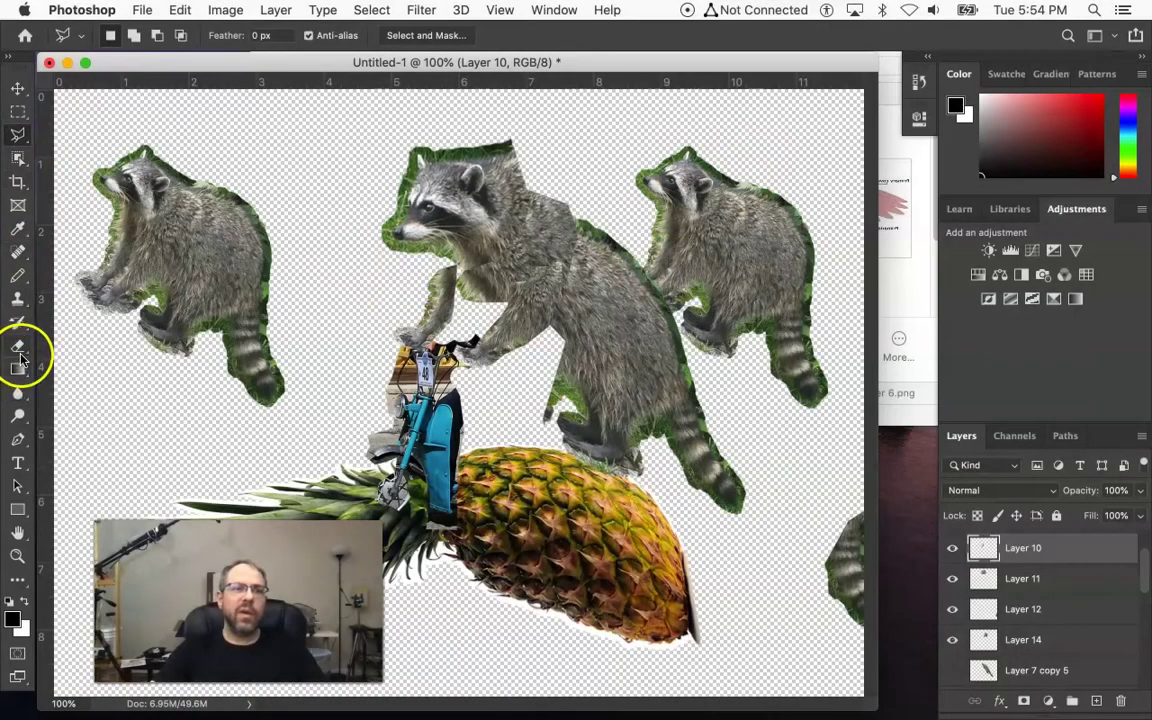
# Step: Erase the leftover strip in front of the hind feet on the Layer 13 body
pyautogui.click(18, 347)
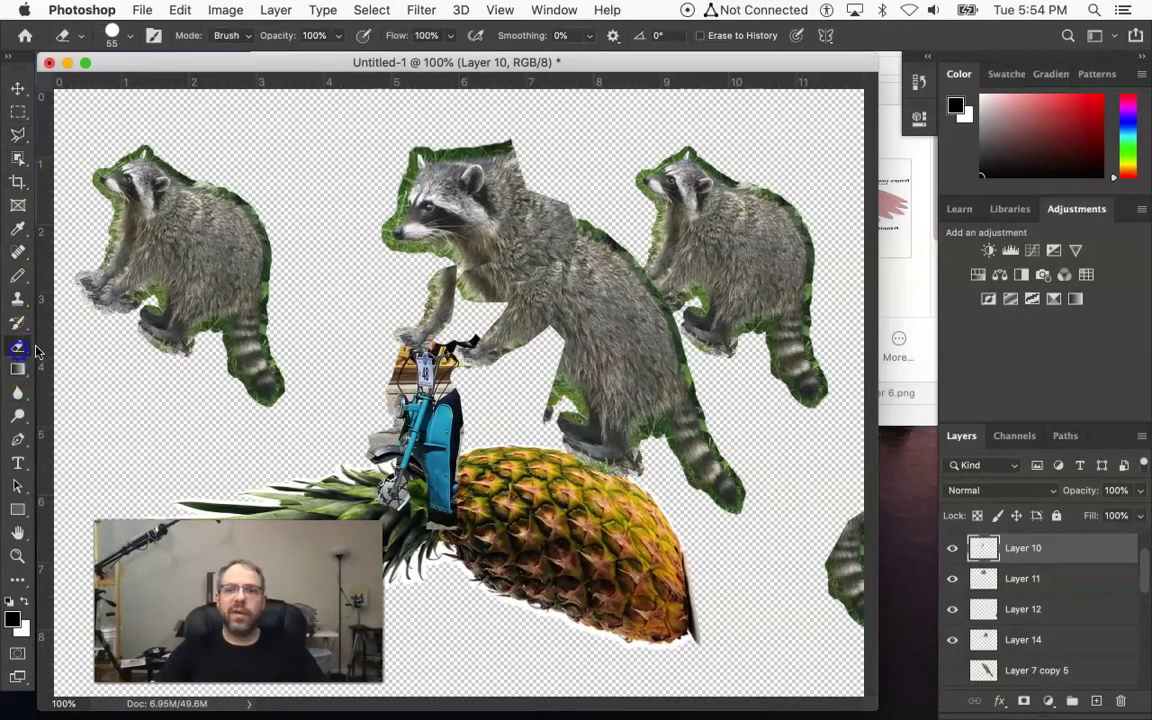
pyautogui.keyDown('super'); pyautogui.click(621, 370); pyautogui.keyUp('super')
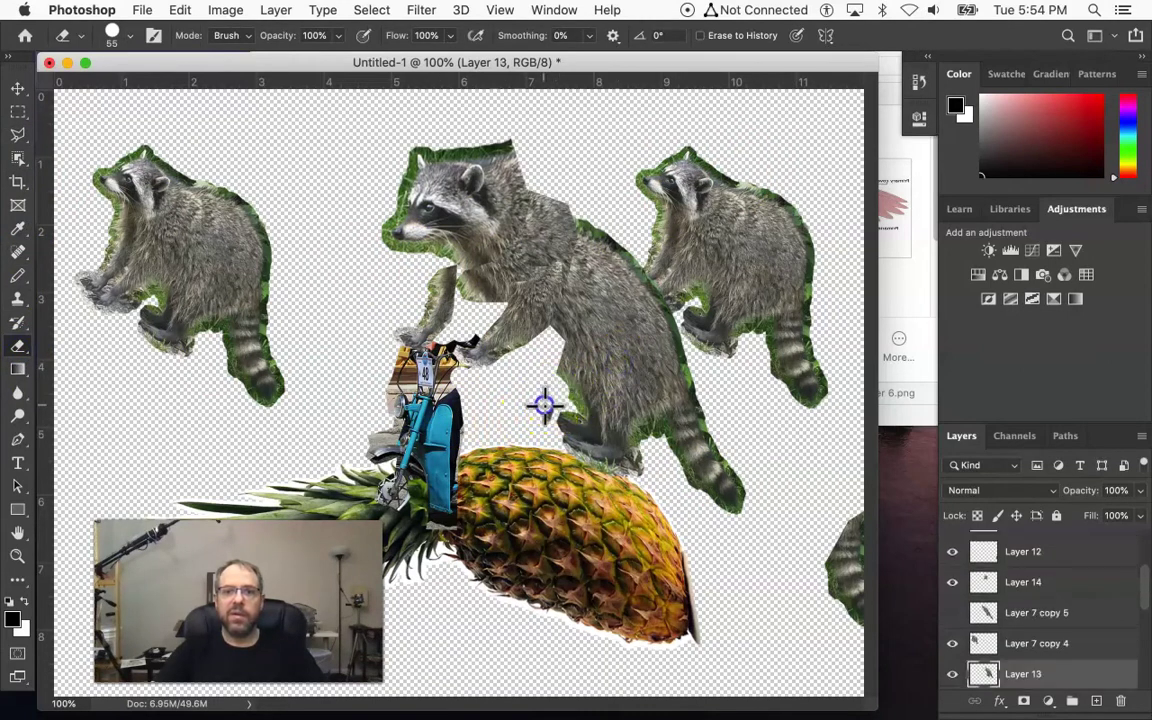
pyautogui.moveTo(530, 103); pyautogui.dragTo(515, 127)
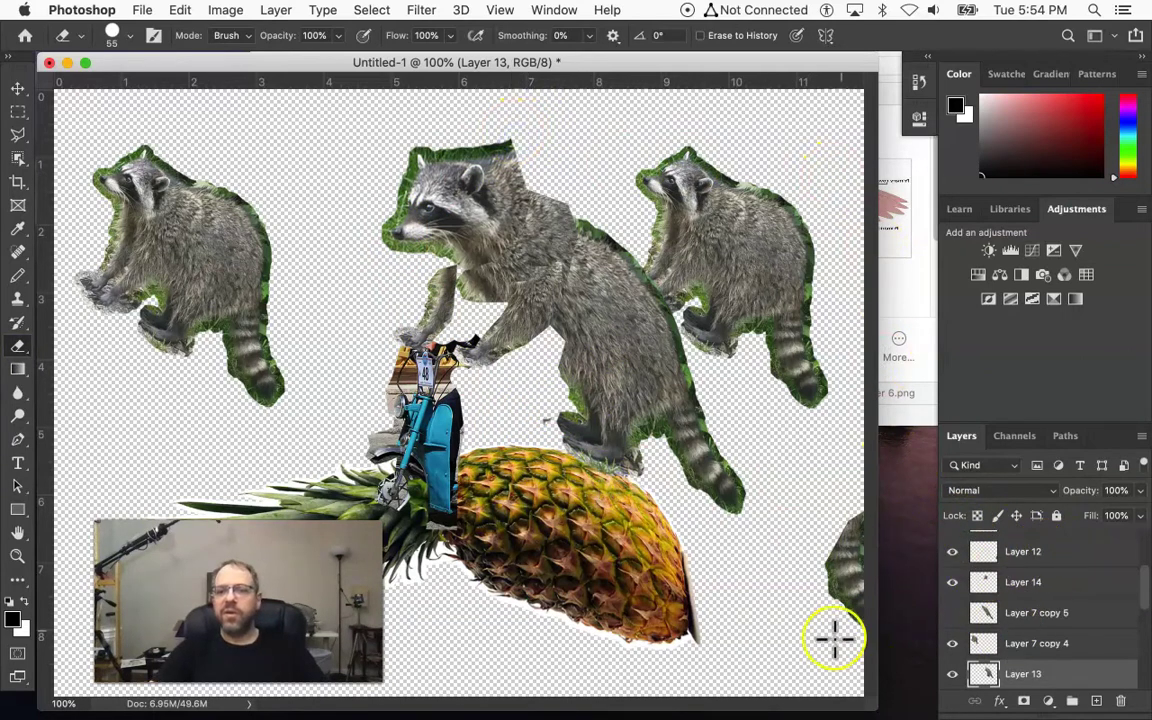
# Step: Move the loose tail on Layer 12 to the raccoon's rear and rotate it about -36.65°
pyautogui.moveTo(877, 705); pyautogui.dragTo(905, 703)
pyautogui.moveTo(850, 632); pyautogui.dragTo(780, 573)
pyautogui.press('super+t')
pyautogui.moveTo(838, 640); pyautogui.dragTo(856, 597)
pyautogui.moveTo(780, 538); pyautogui.dragTo(724, 466)
pyautogui.moveTo(823, 527); pyautogui.dragTo(836, 500)
pyautogui.moveTo(698, 482); pyautogui.dragTo(695, 444)
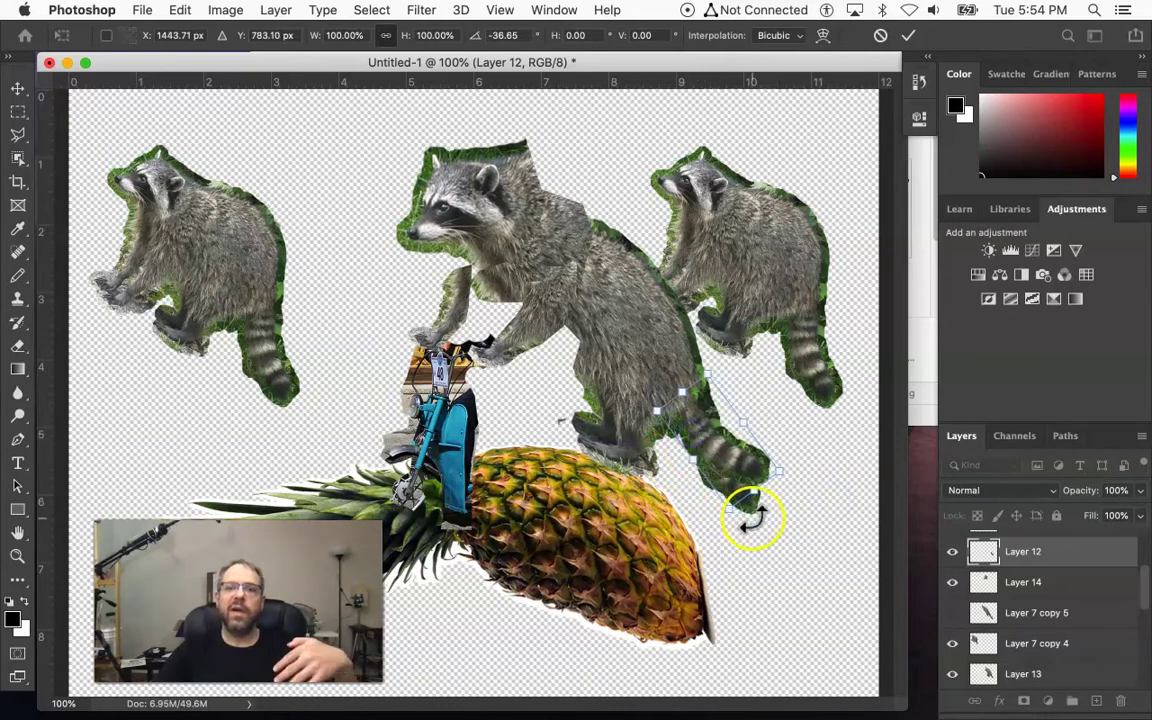
pyautogui.press('Return')
pyautogui.press('e')
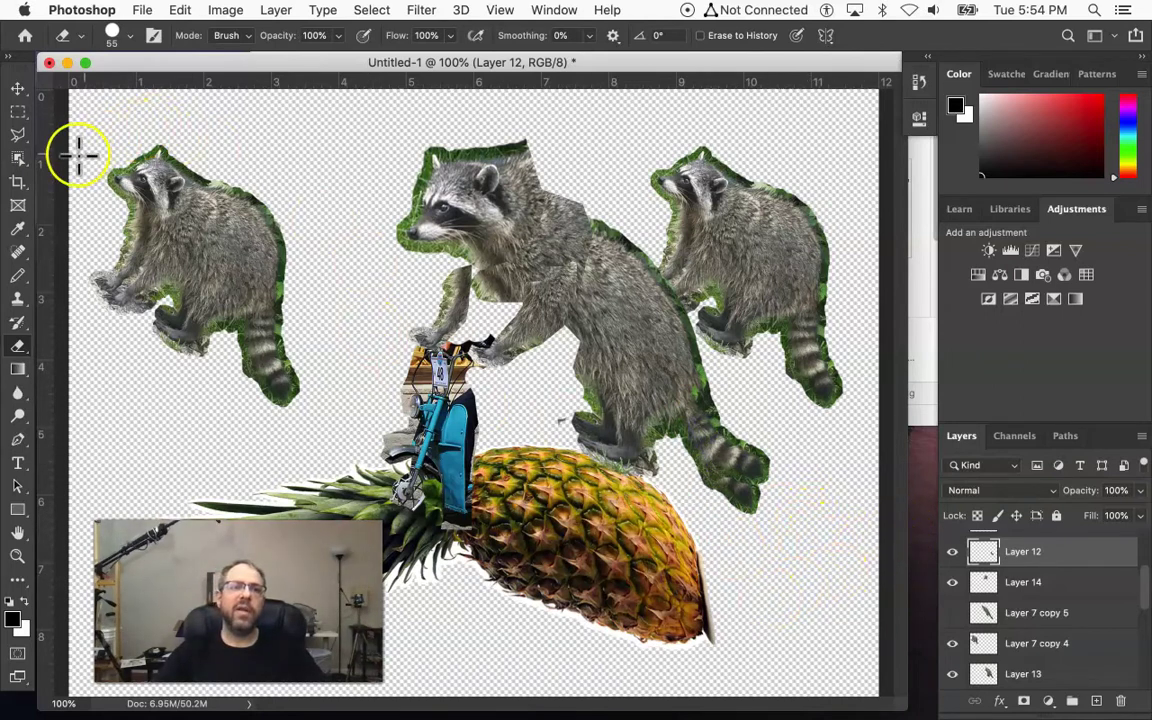
# Step: Outline the tail area at the raccoon's rear with the Polygonal Lasso and delete the selected tail piece from Layer 12
pyautogui.click(18, 134)
pyautogui.click(717, 368)
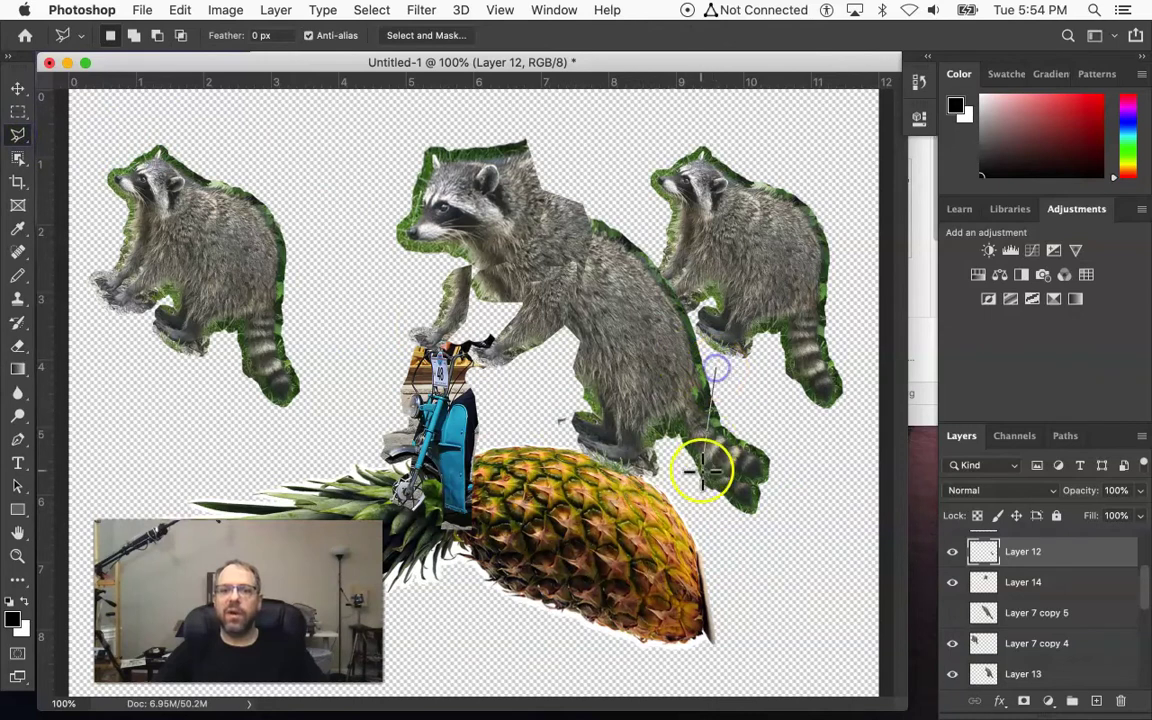
pyautogui.click(683, 500)
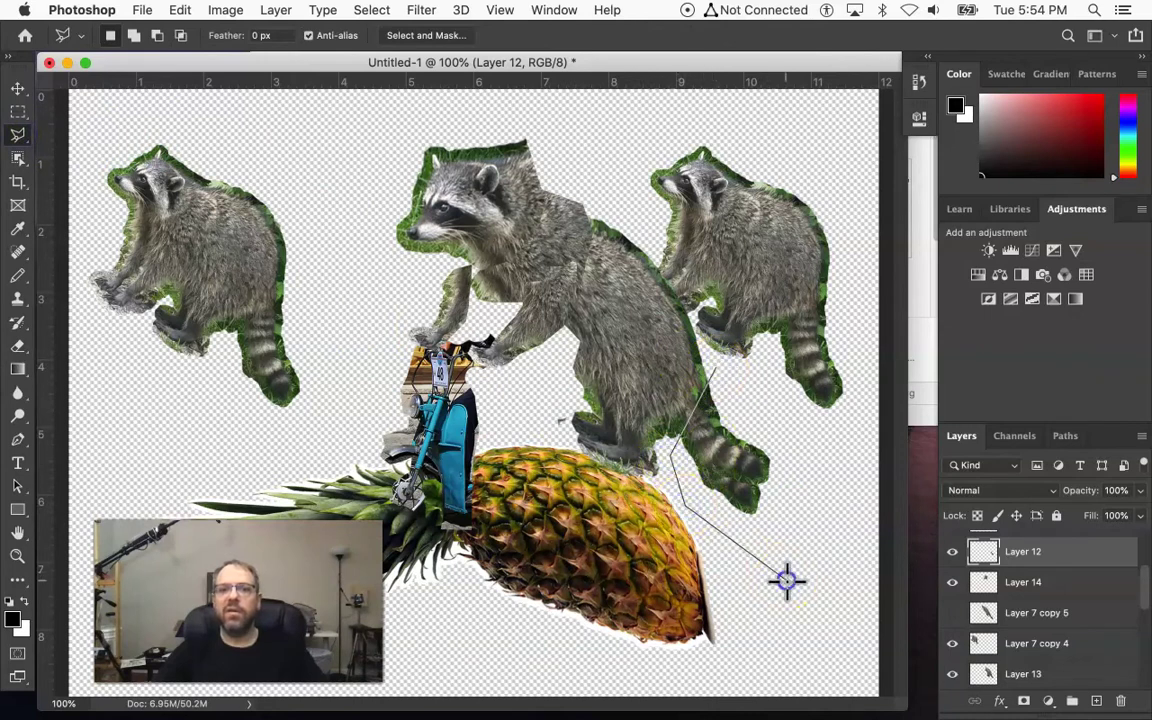
pyautogui.click(848, 557)
pyautogui.click(830, 432)
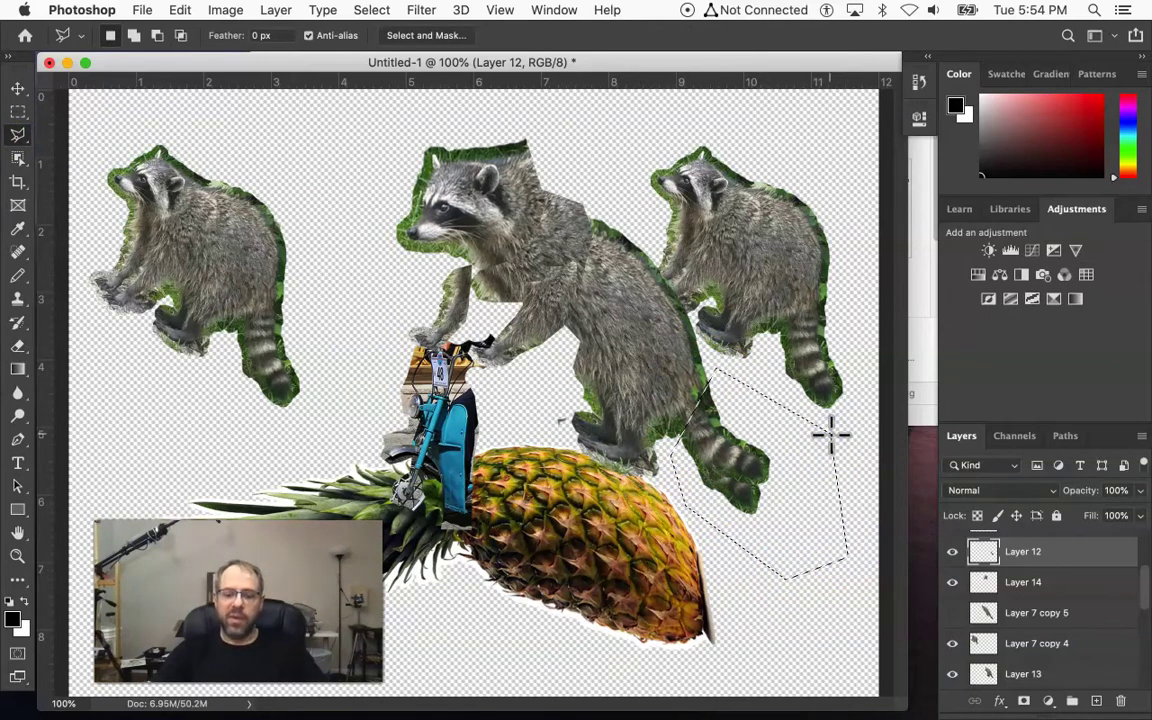
pyautogui.press('Delete')
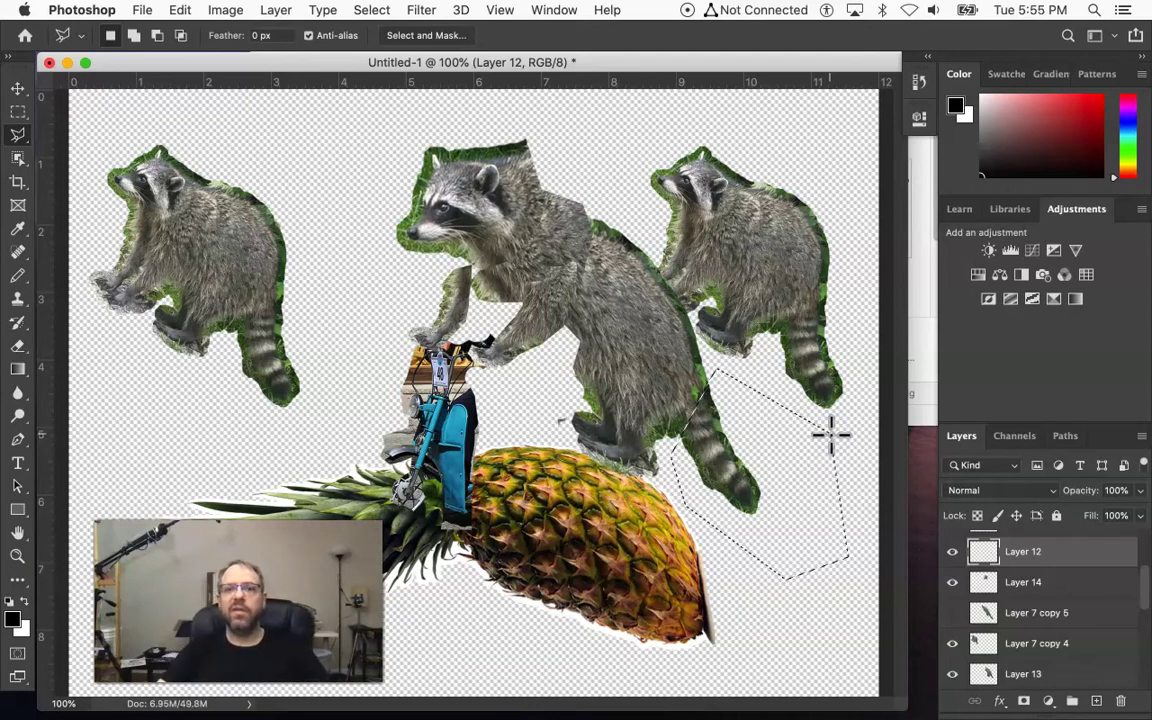
# Step: Try to free-transform the remaining tail pixels on Layer 12, rotating the selected area about -2.74°
pyautogui.moveTo(830, 432); pyautogui.dragTo(813, 617)
pyautogui.press('super+t')
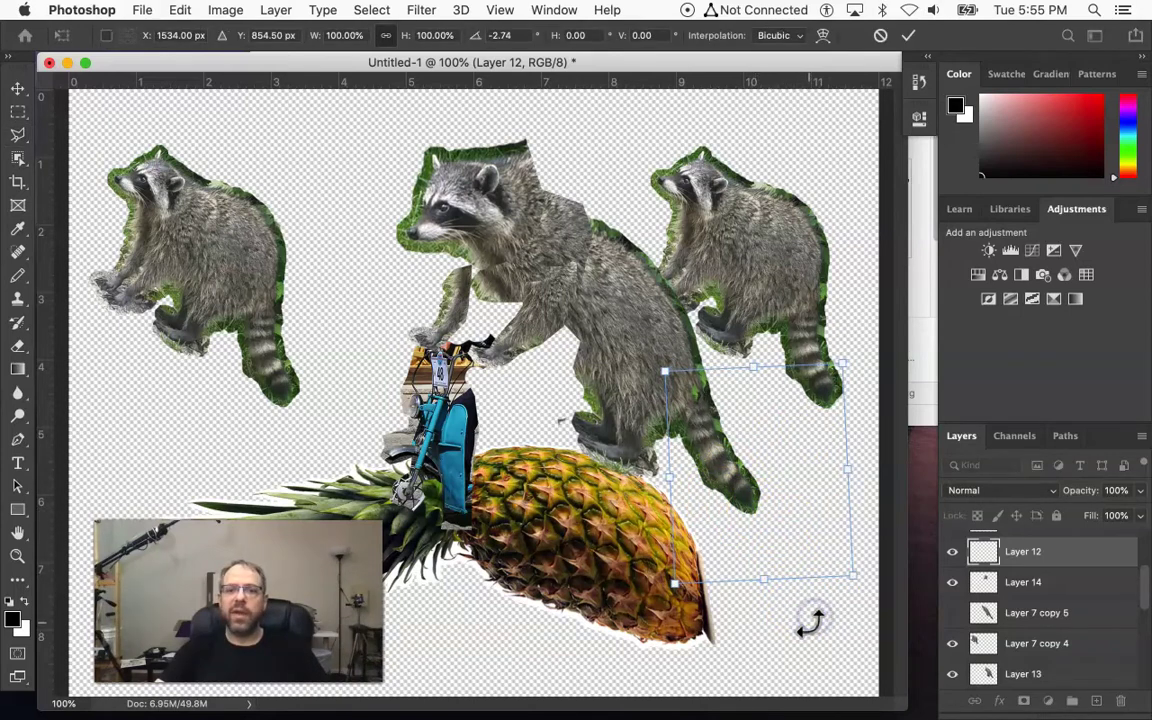
pyautogui.press('Return')
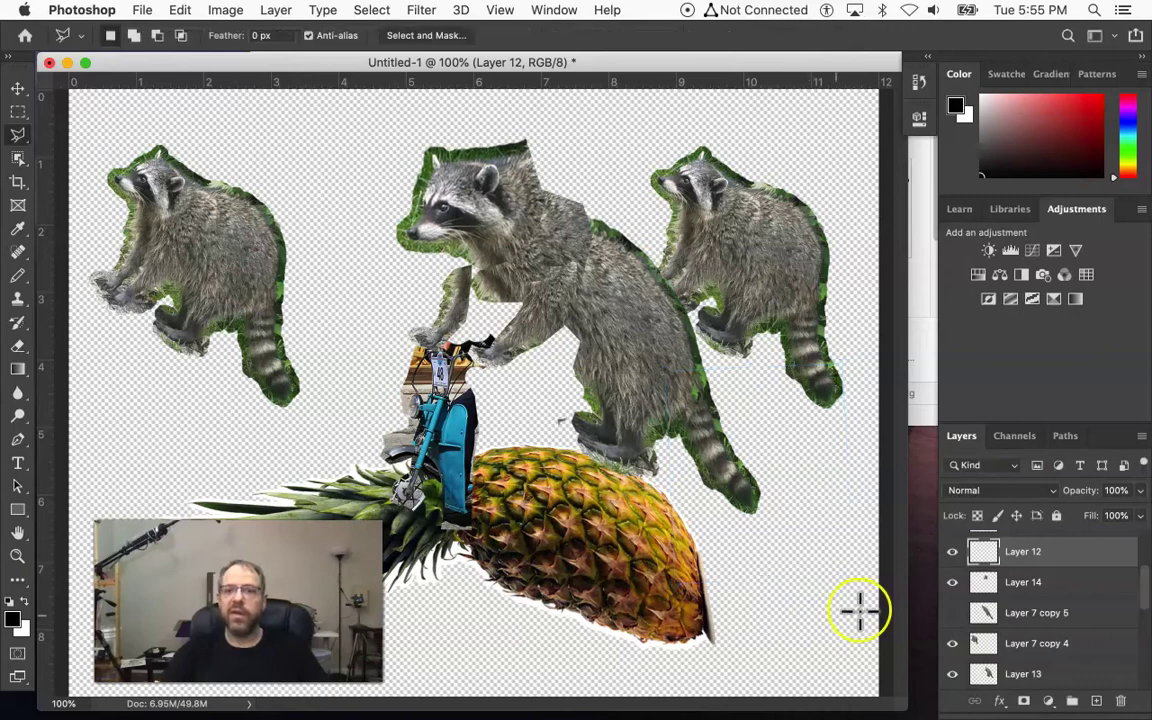
pyautogui.scroll(2, 1055, 605)
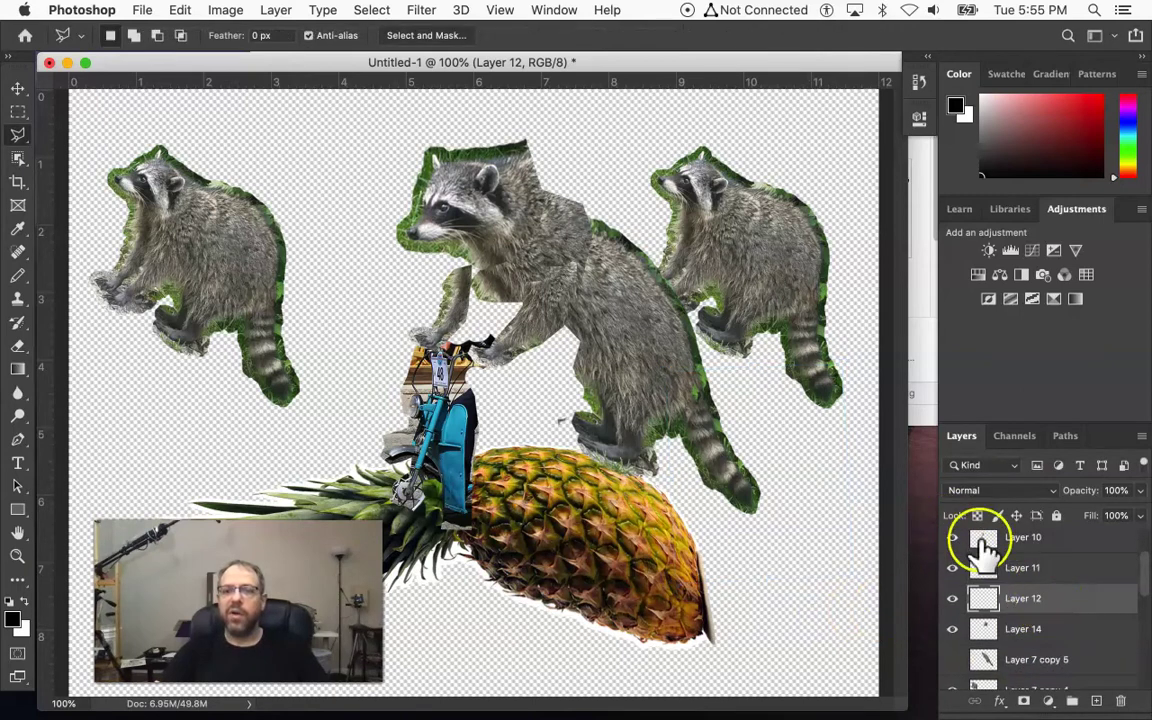
pyautogui.click(1050, 548)
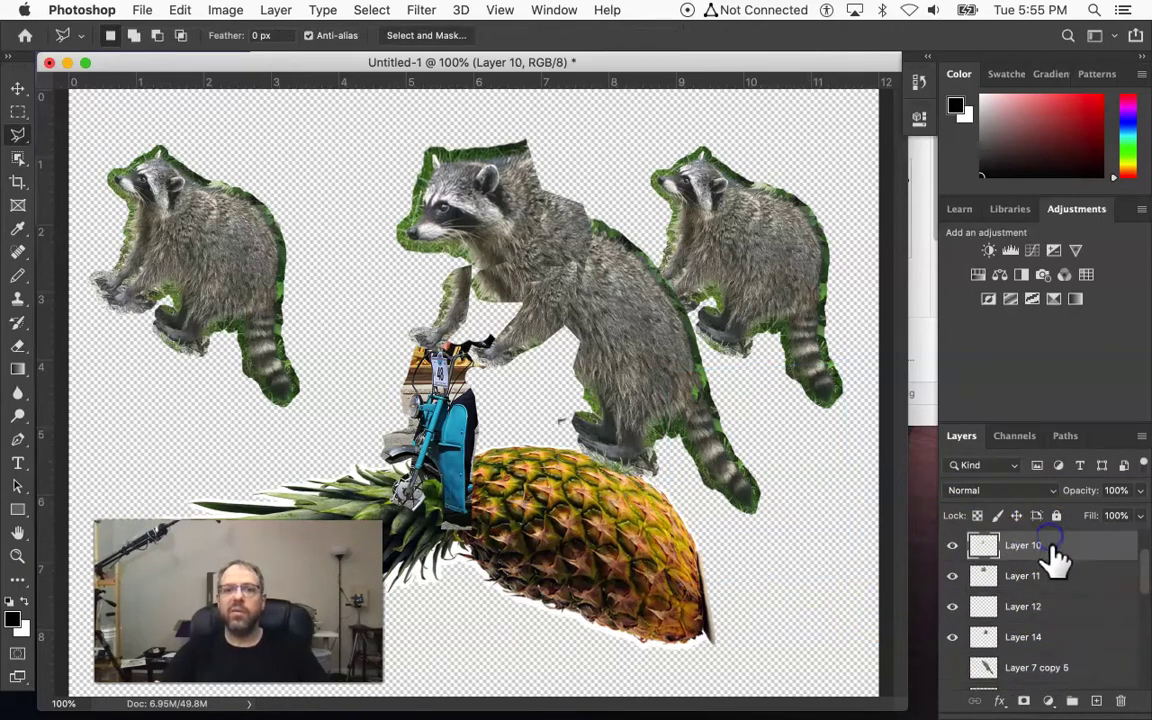
pyautogui.click(1040, 608)
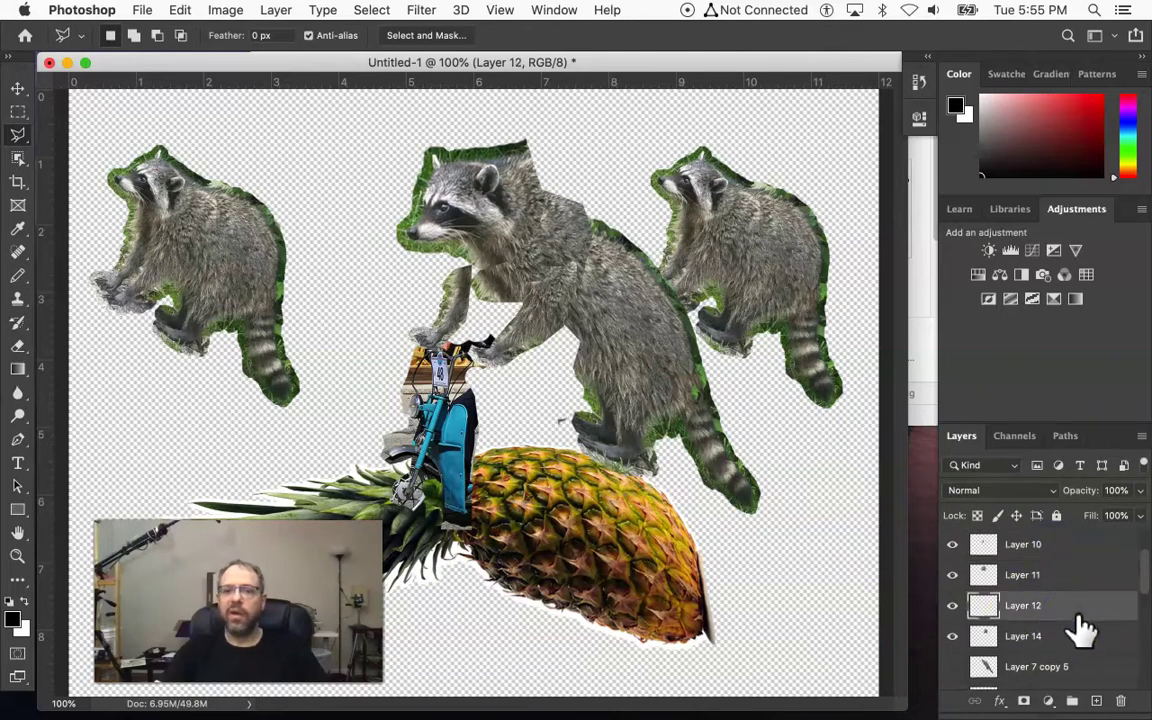
pyautogui.scroll(-3, 1075, 638)
pyautogui.moveTo(1073, 641); pyautogui.dragTo(804, 627)
pyautogui.press('super+t')
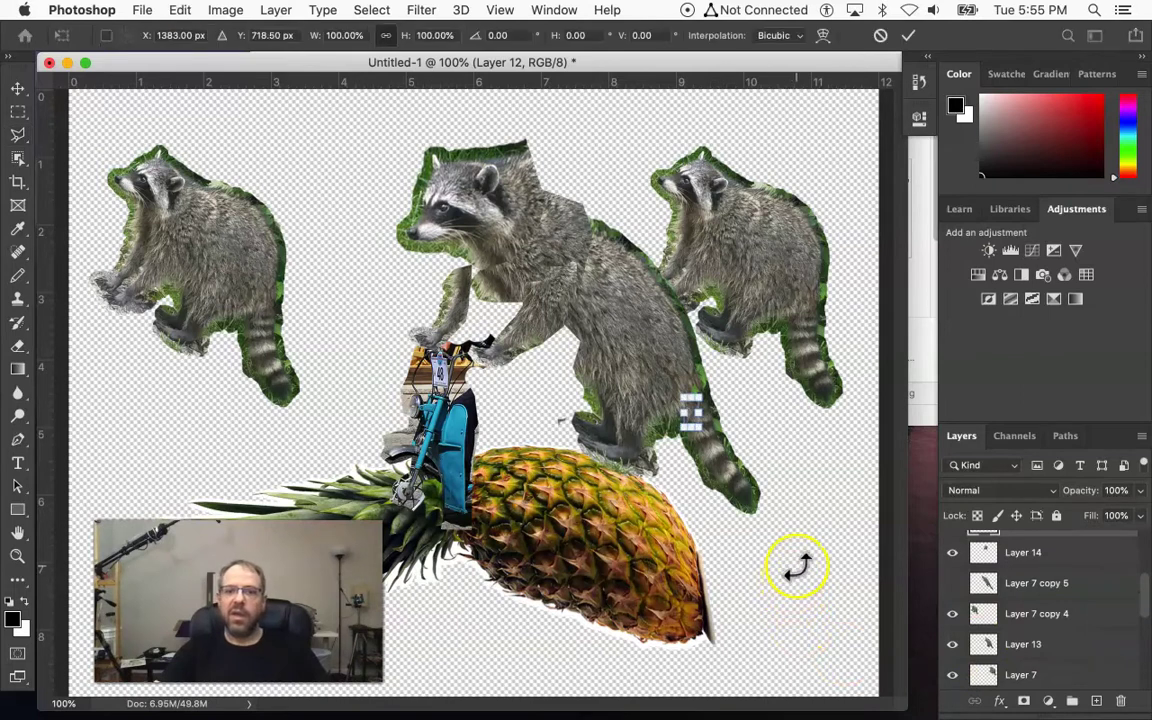
pyautogui.press('l')
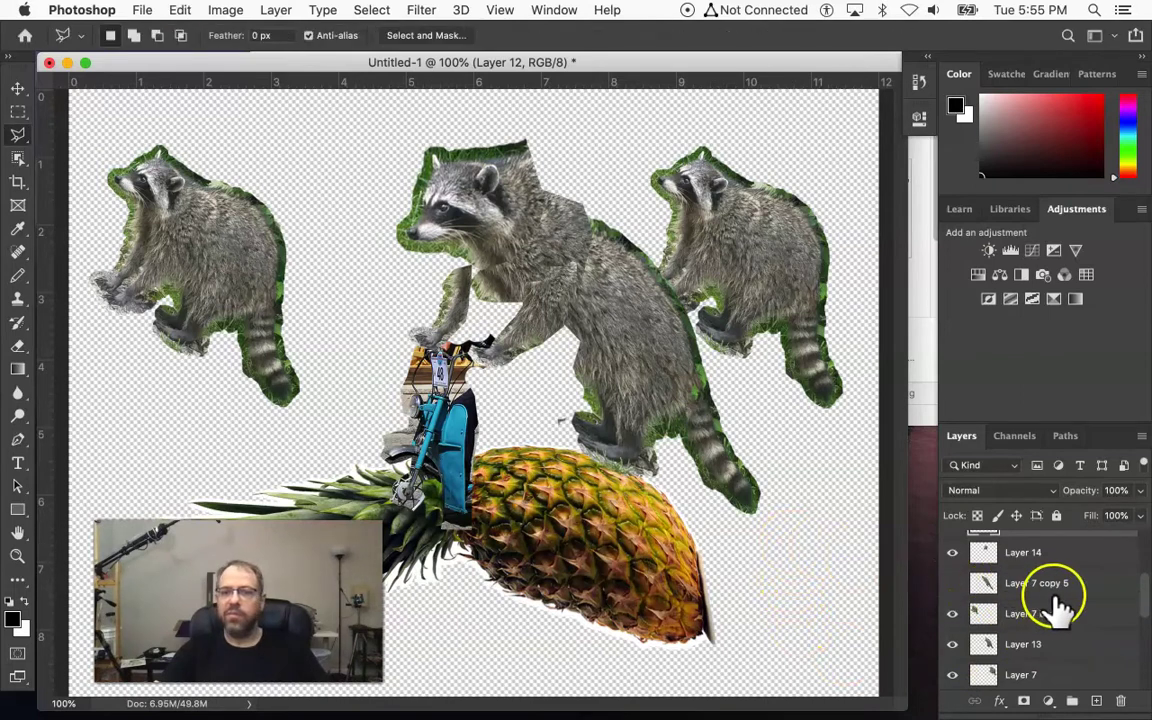
# Step: Compare the stretched body on Layer 7 copy 5 with the assembled one, and hide the spare raccoons on Layer 7 and Layer 7 copy 4
pyautogui.click(950, 584)
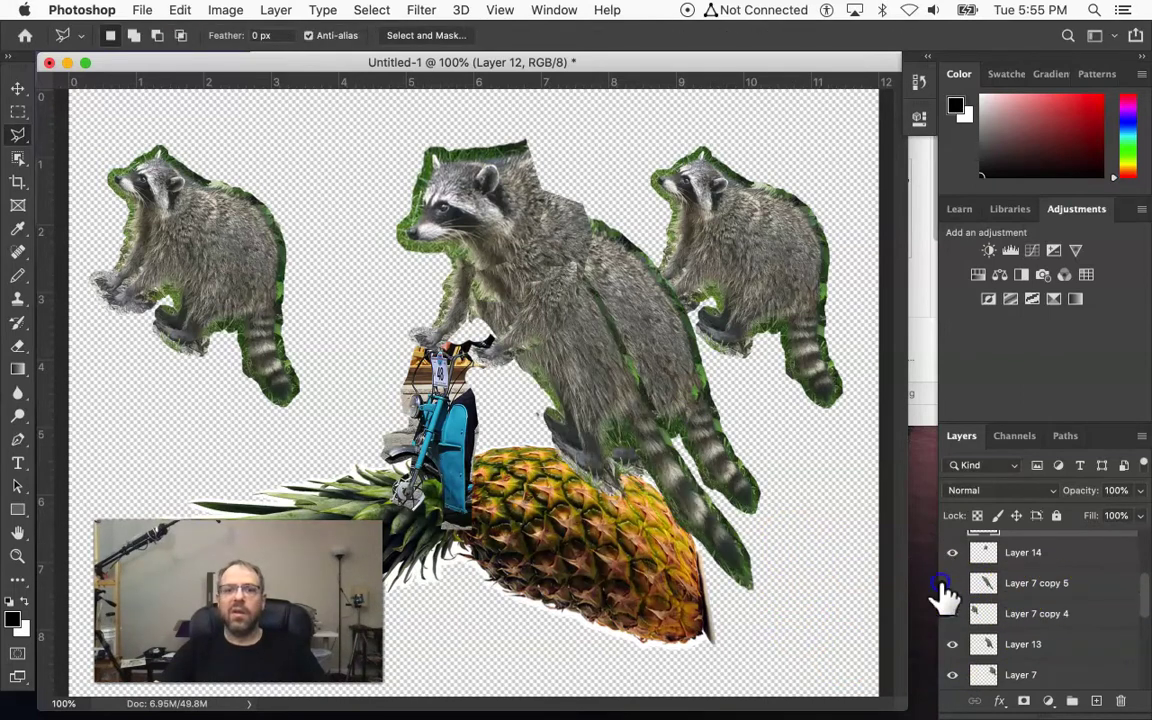
pyautogui.click(948, 585)
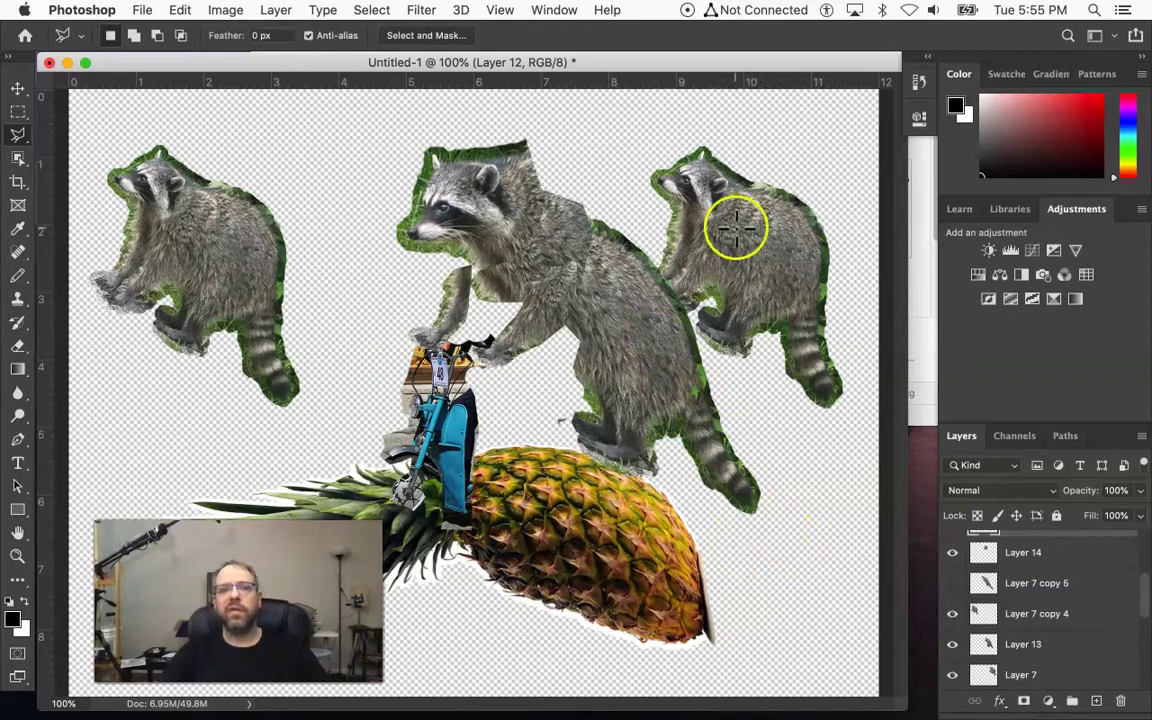
pyautogui.click(952, 675)
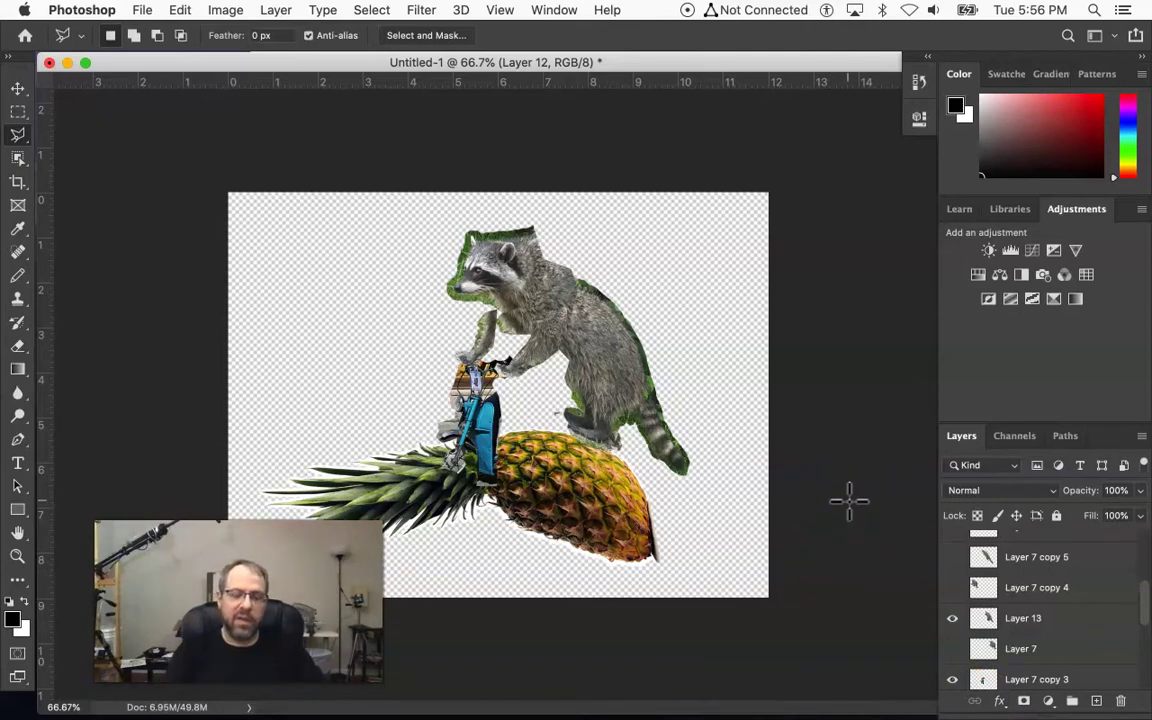
pyautogui.press('super+1')
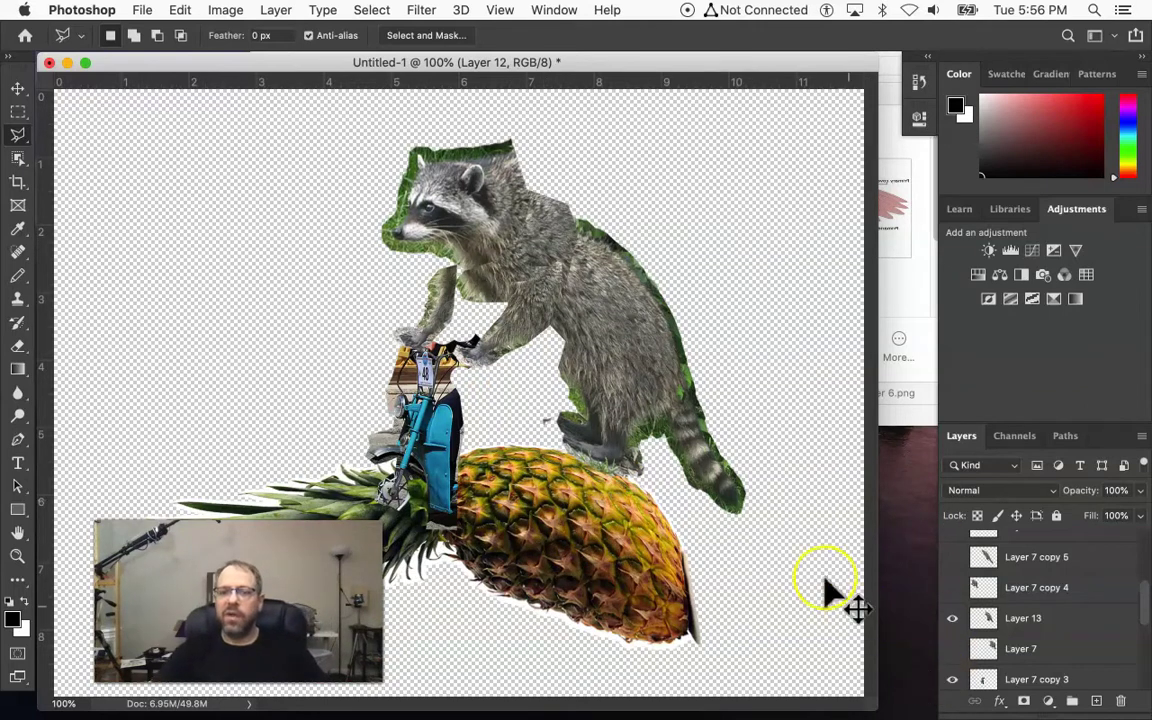
# Step: Shift the Layer 13 body slightly back from the front legs and outline its tail with the Polygonal Lasso
pyautogui.moveTo(713, 480); pyautogui.dragTo(744, 488)
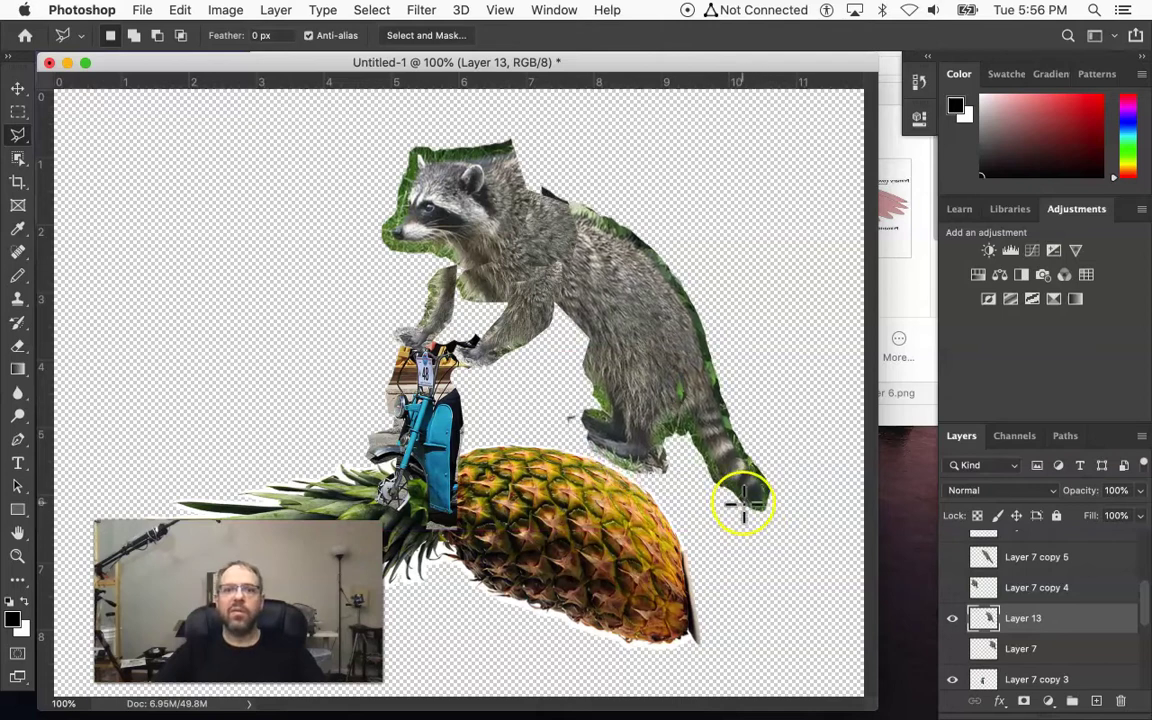
pyautogui.press('super+j')
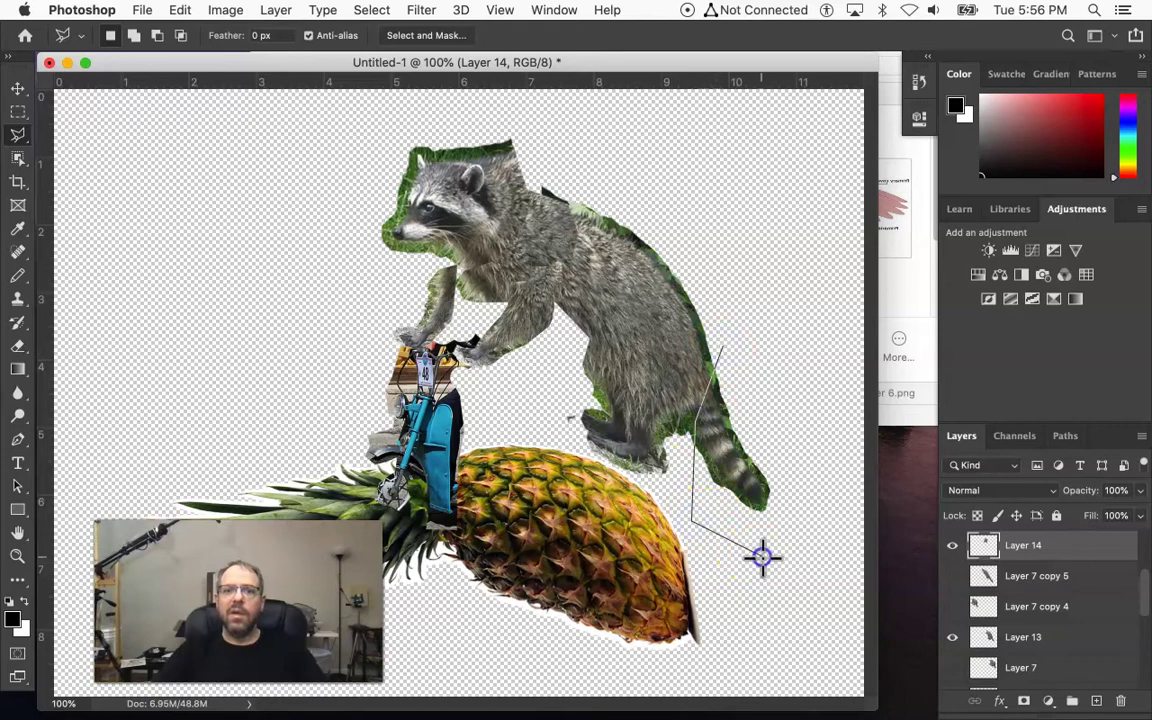
pyautogui.click(829, 561)
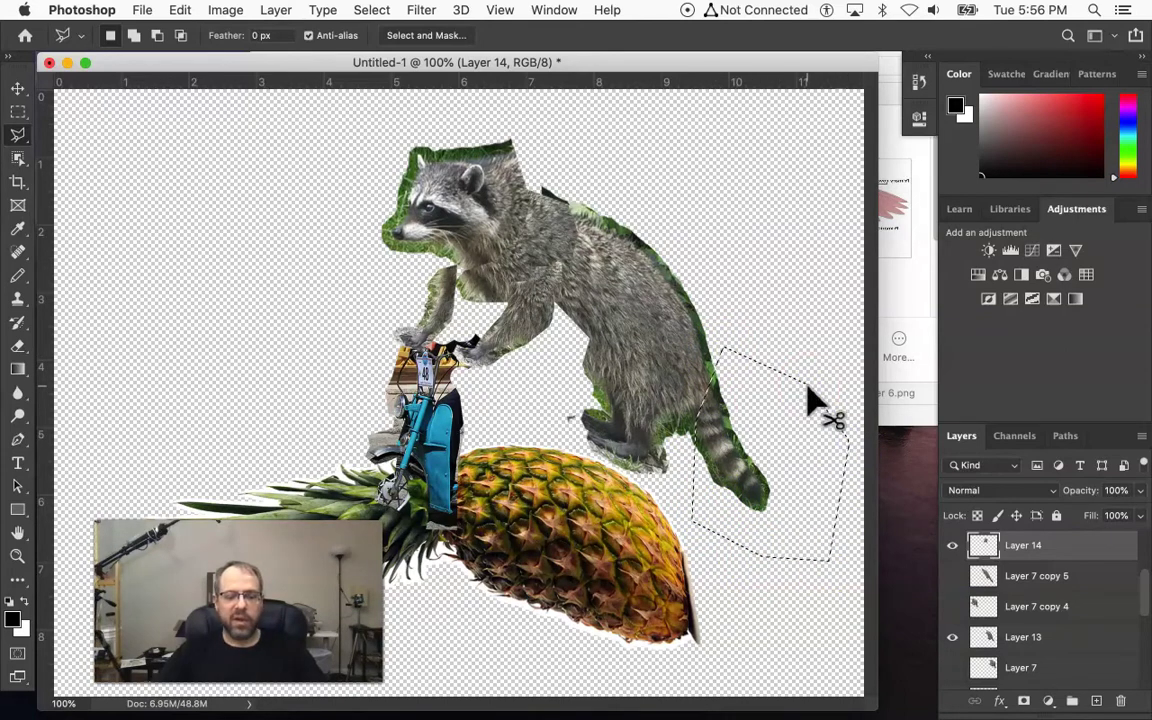
# Step: Try to transform the outlined tail area on Layer 14
pyautogui.click(704, 382)
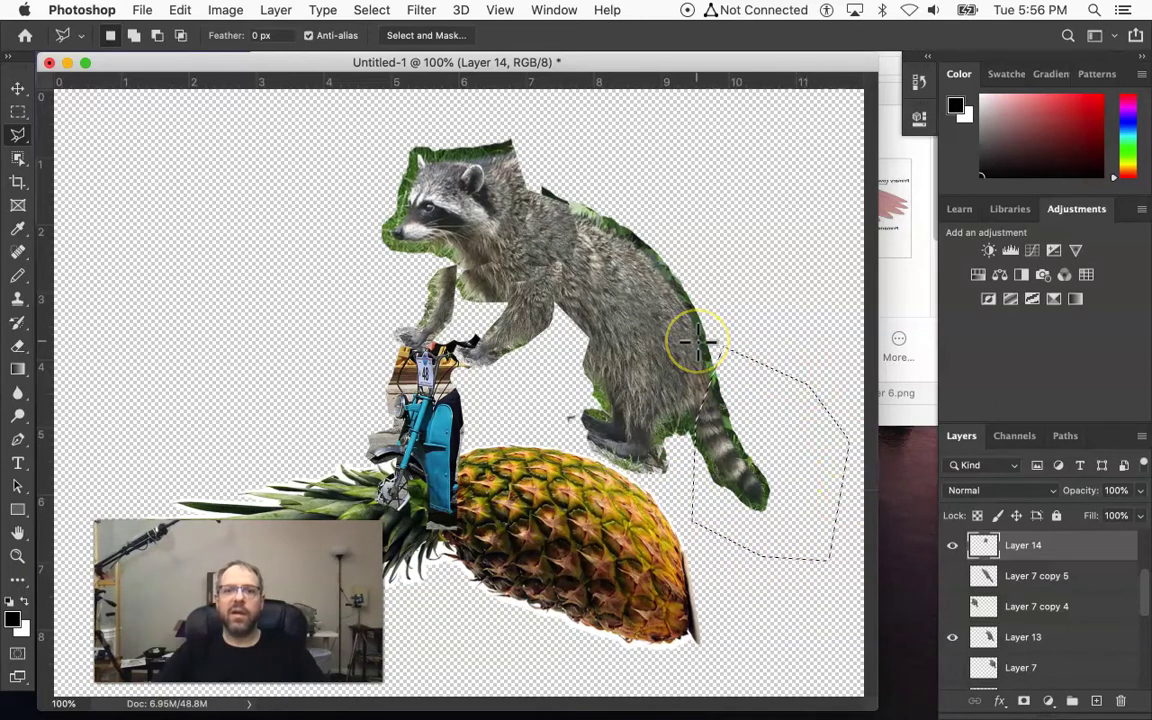
pyautogui.keyDown('super'); pyautogui.click(823, 437); pyautogui.keyUp('super')
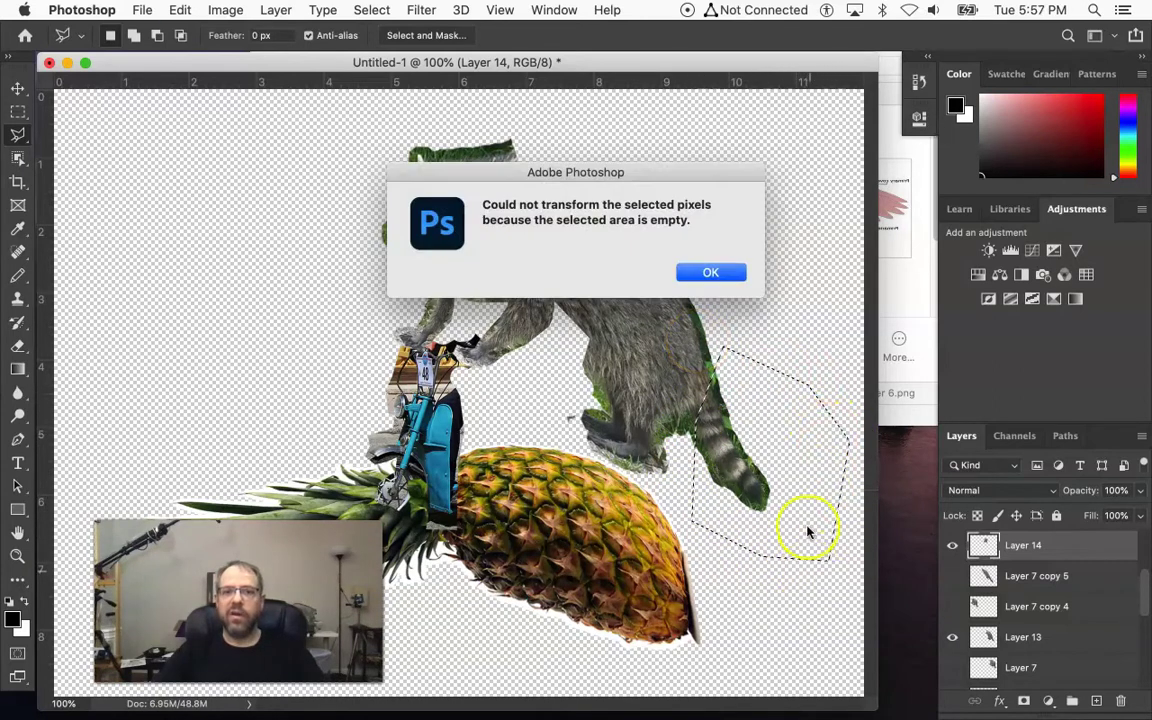
pyautogui.click(712, 273)
pyautogui.scroll(1, 1080, 585)
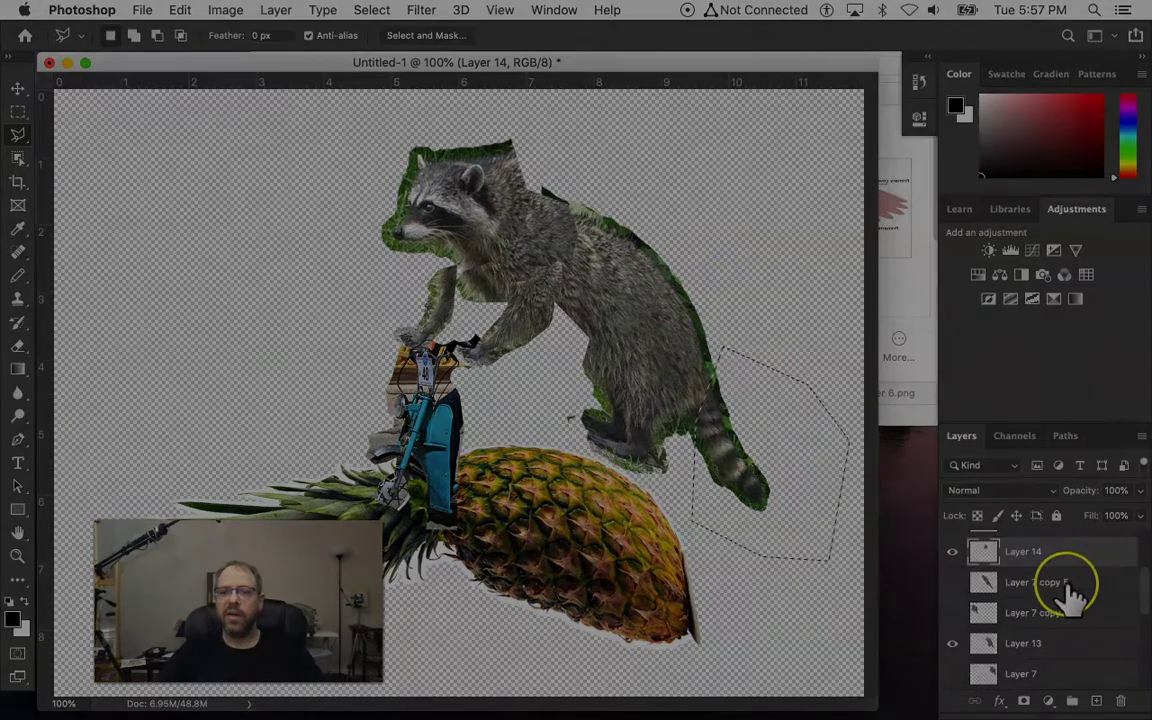
# Step: Free-transform the outlined tail on Layer 13, rotating it about -14.7° and repositioning it against the raccoon's rump
pyautogui.click(1023, 643)
pyautogui.press('super+t')
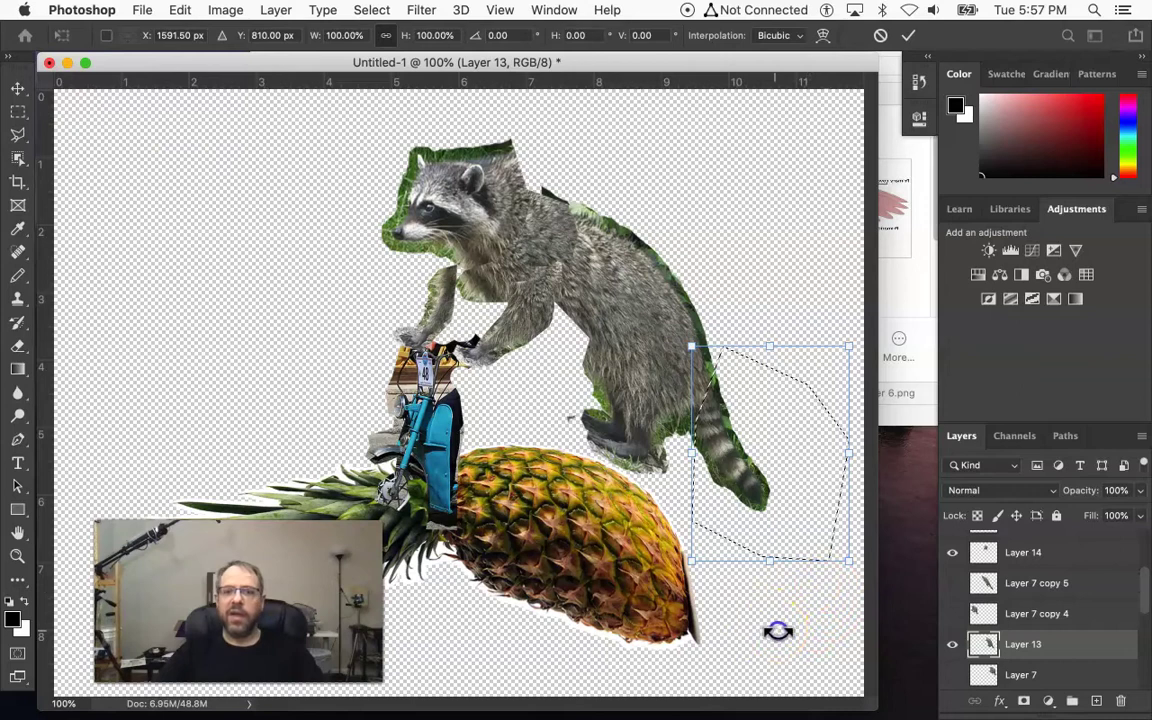
pyautogui.moveTo(778, 630); pyautogui.dragTo(791, 624)
pyautogui.moveTo(760, 482); pyautogui.dragTo(766, 484)
pyautogui.moveTo(836, 226); pyautogui.dragTo(818, 185)
pyautogui.moveTo(768, 500)
pyautogui.mouseDown()
pyautogui.moveTo(778, 490)
pyautogui.moveTo(766, 480)
pyautogui.mouseUp()
pyautogui.moveTo(821, 159); pyautogui.dragTo(813, 155)
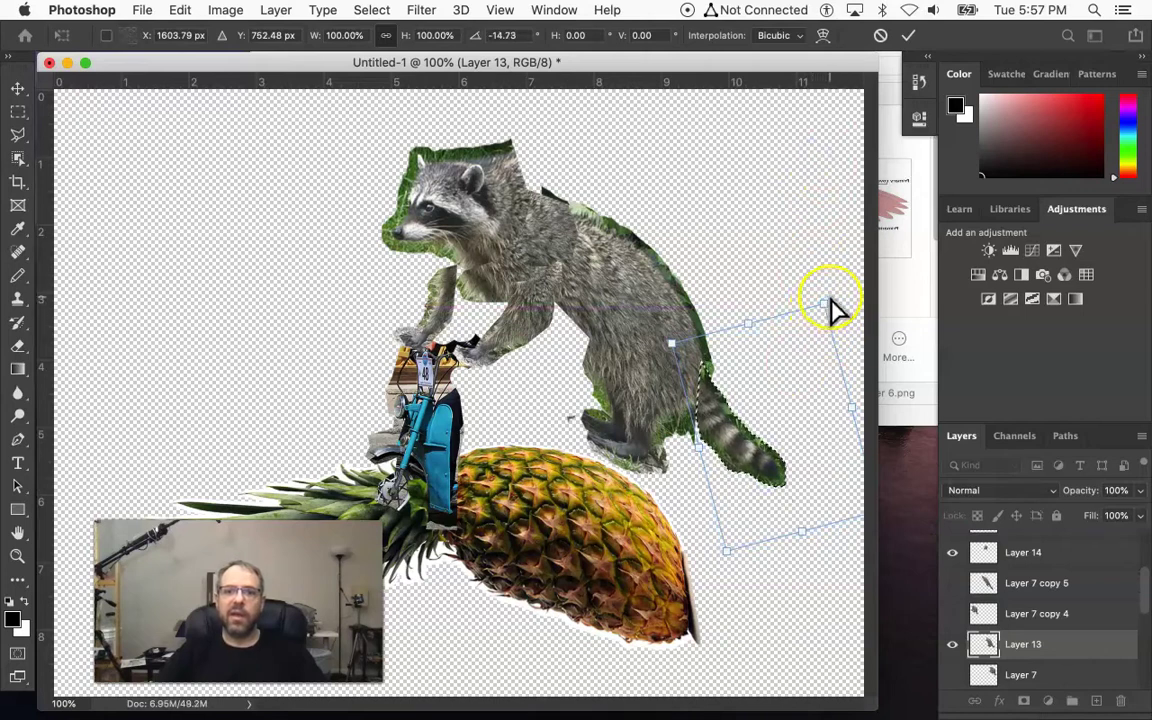
pyautogui.moveTo(822, 302)
pyautogui.mouseDown()
pyautogui.moveTo(833, 293)
pyautogui.moveTo(818, 300)
pyautogui.mouseUp()
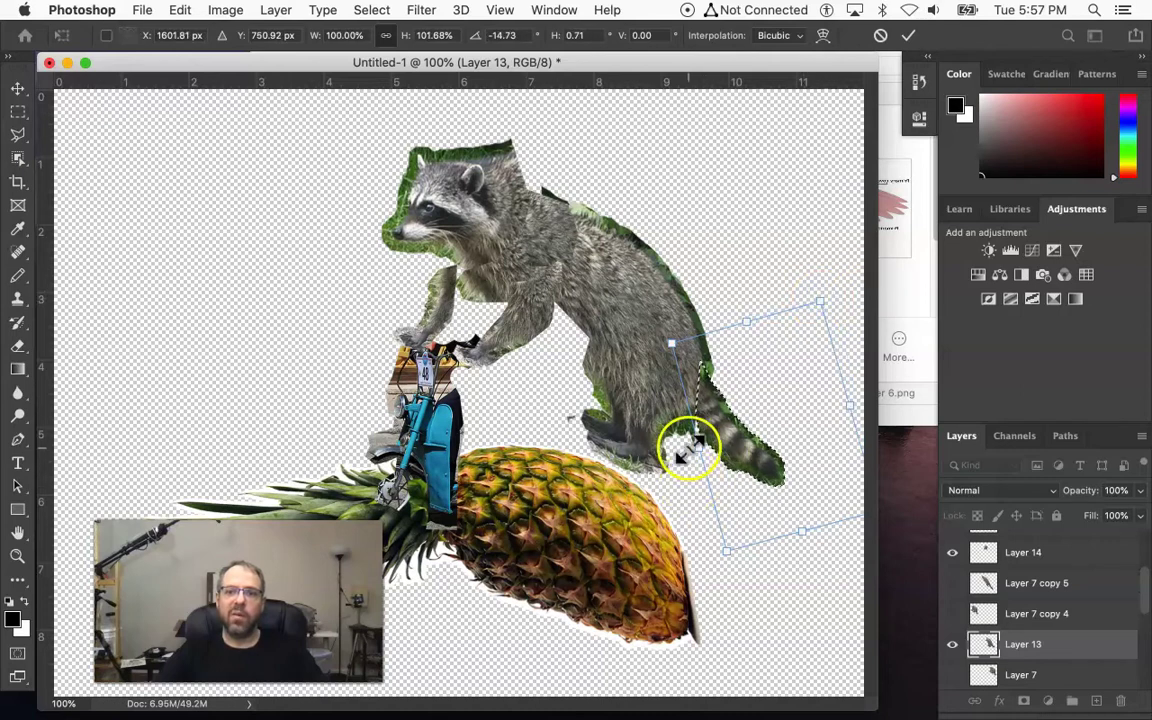
# Step: Enlarge the Layer 13 tail and rotate it further to about -23°, keeping its base against the raccoon's rump
pyautogui.moveTo(690, 450); pyautogui.dragTo(835, 425)
pyautogui.moveTo(781, 186); pyautogui.dragTo(763, 183)
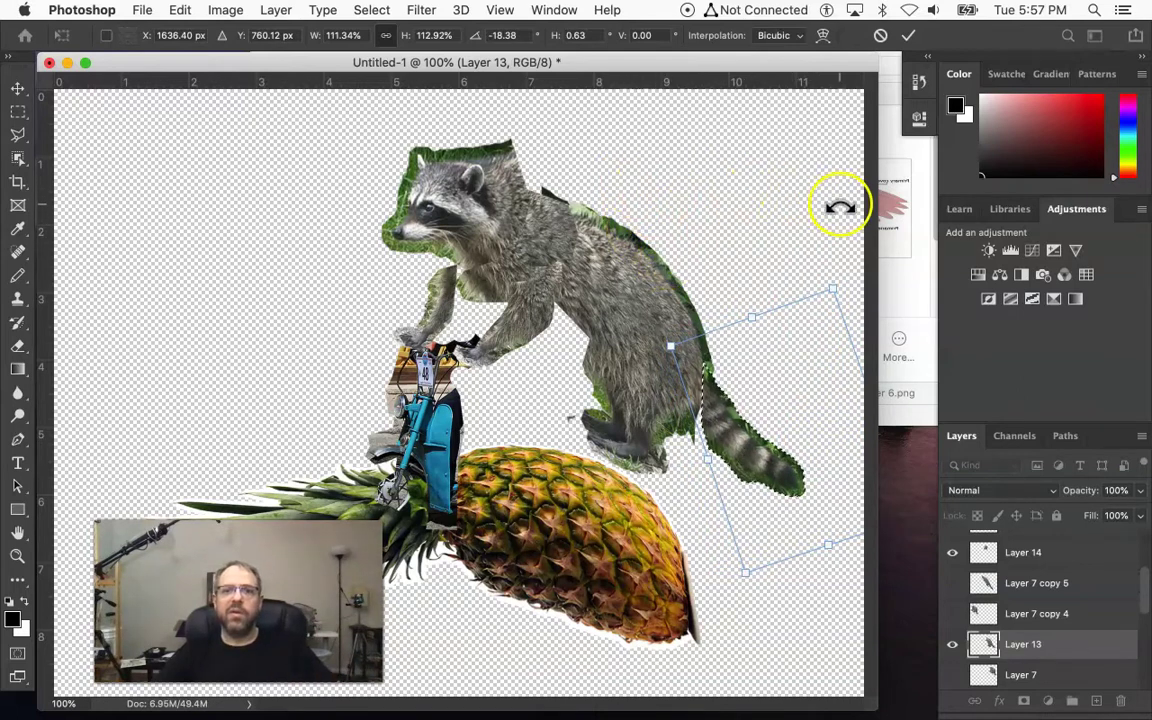
pyautogui.moveTo(783, 405); pyautogui.dragTo(784, 393)
pyautogui.moveTo(836, 276); pyautogui.dragTo(828, 224)
pyautogui.moveTo(823, 417); pyautogui.dragTo(835, 400)
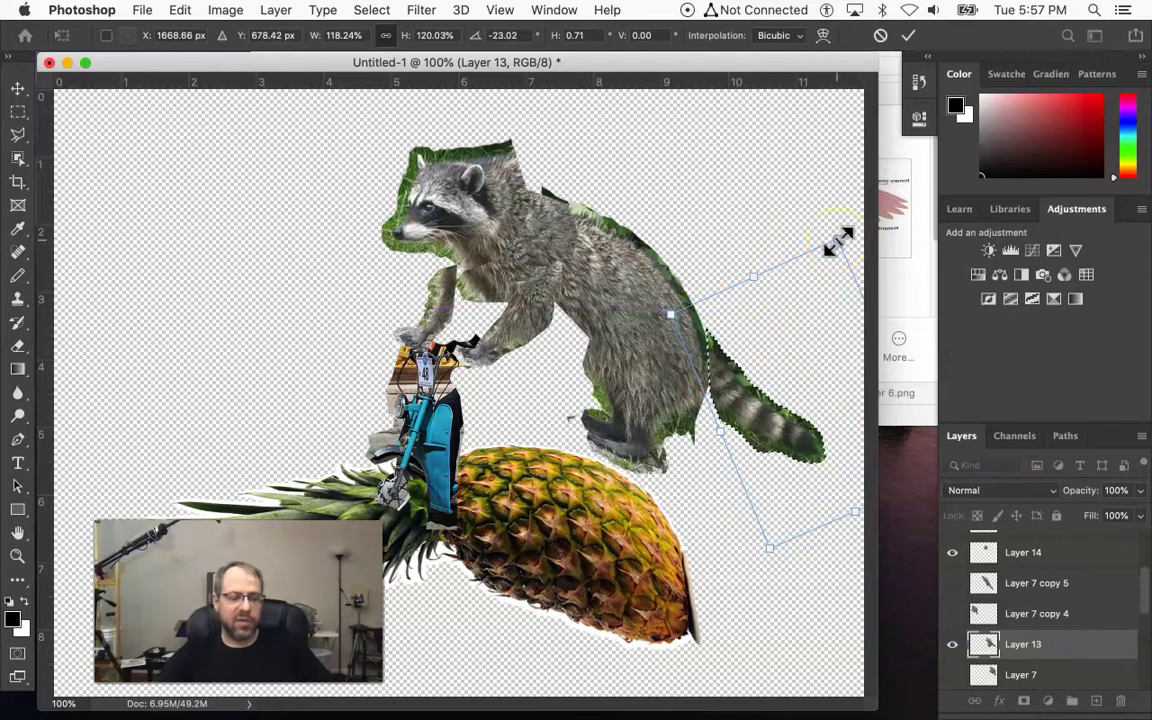
pyautogui.moveTo(838, 240); pyautogui.dragTo(854, 193)
pyautogui.moveTo(798, 292); pyautogui.dragTo(805, 322)
pyautogui.moveTo(718, 548)
pyautogui.mouseDown()
pyautogui.moveTo(728, 543)
pyautogui.moveTo(742, 568)
pyautogui.moveTo(735, 561)
pyautogui.mouseUp()
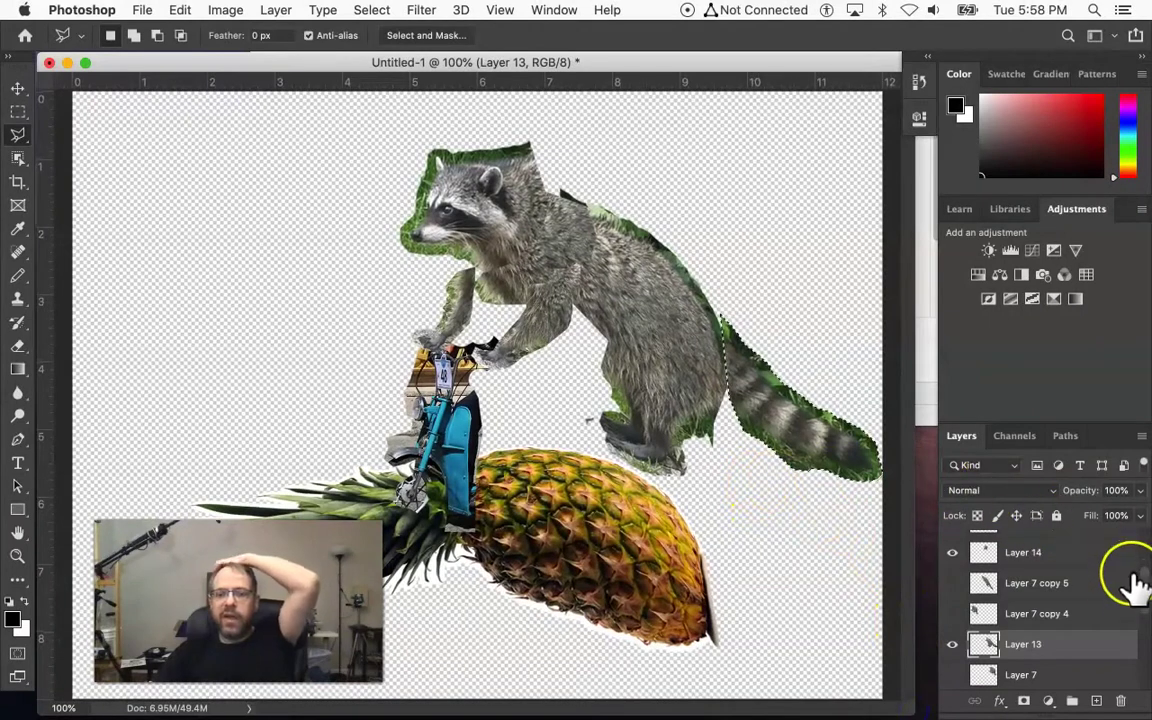
# Step: Link the raccoon, scooter and pineapple layers together: Layers 9, 10, 11, 14, 13, Layer 7 copy 3 and Layer 1
pyautogui.scroll(1, 1040, 560)
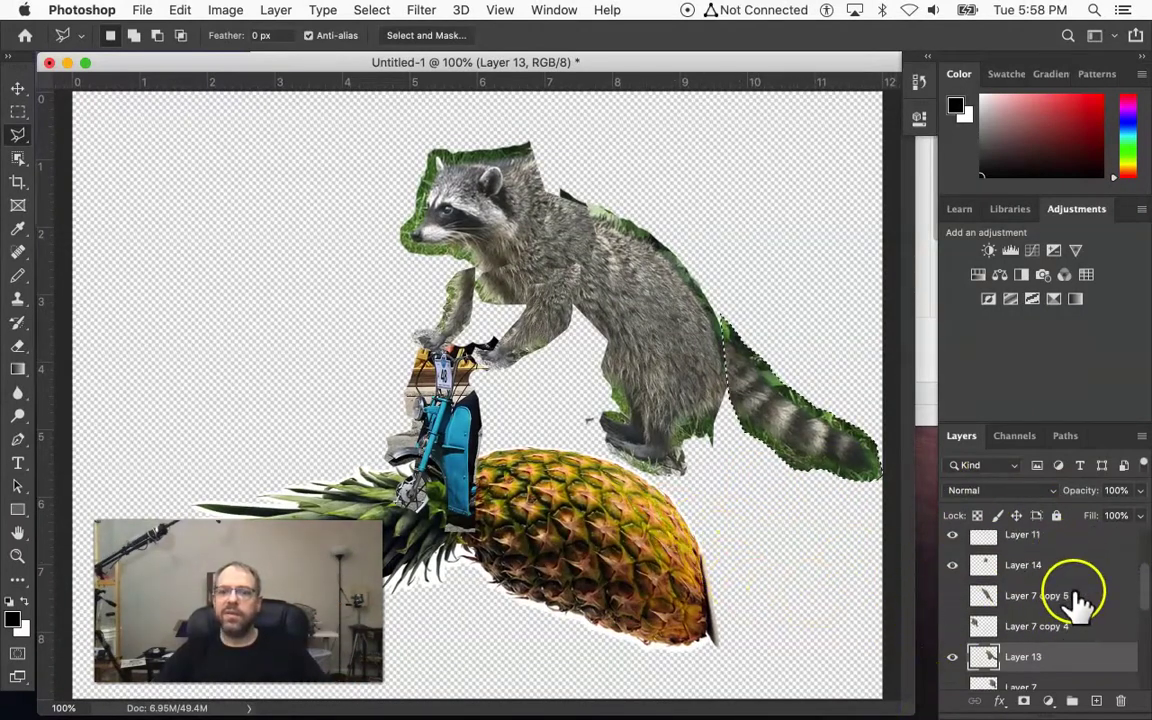
pyautogui.scroll(3, 1080, 600)
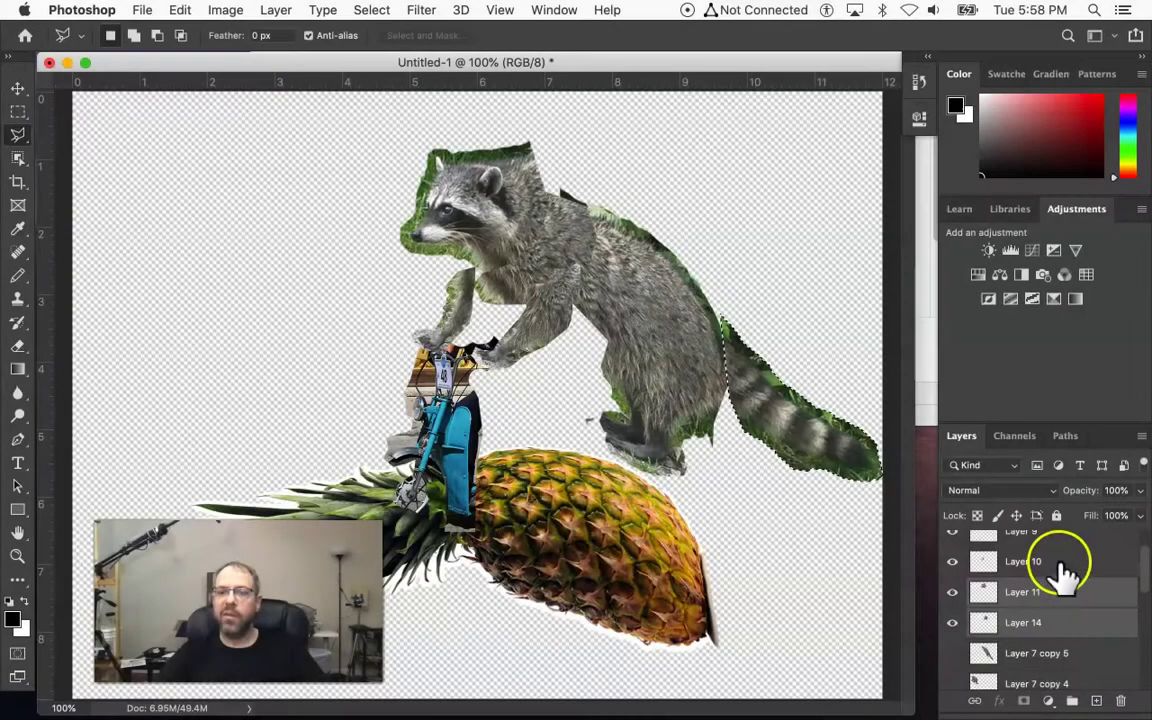
pyautogui.scroll(1, 1060, 576)
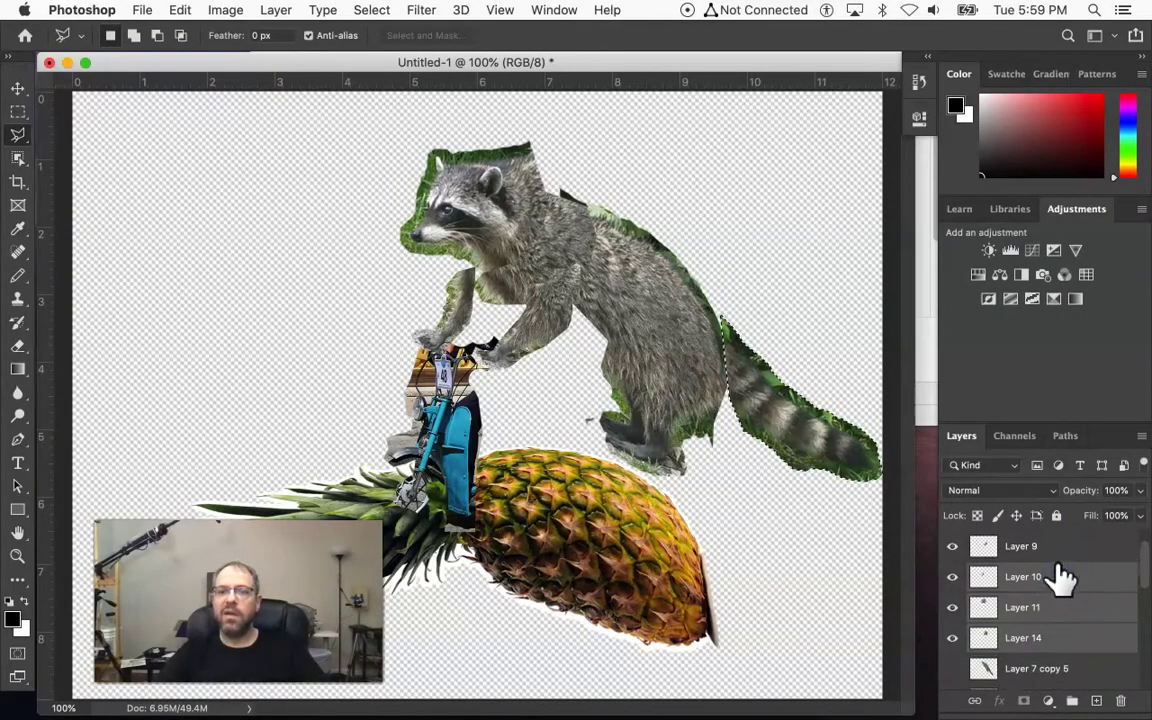
pyautogui.keyDown('shift'); pyautogui.click(1030, 557); pyautogui.keyUp('shift')
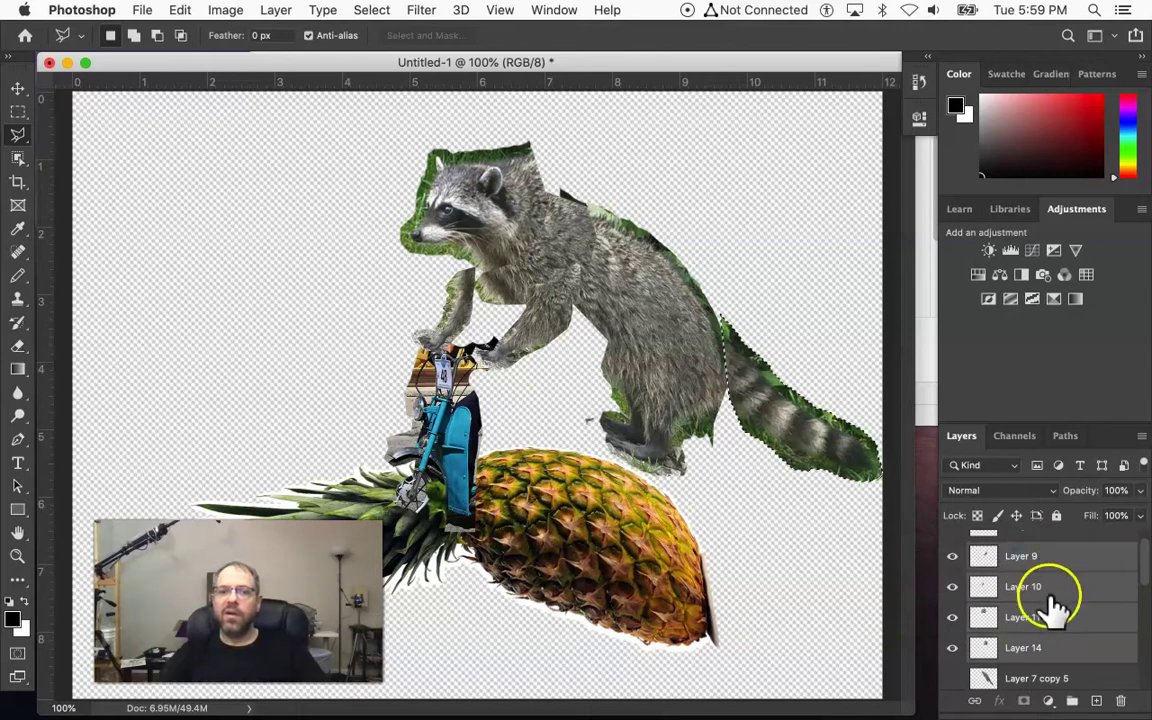
pyautogui.scroll(-2, 1075, 622)
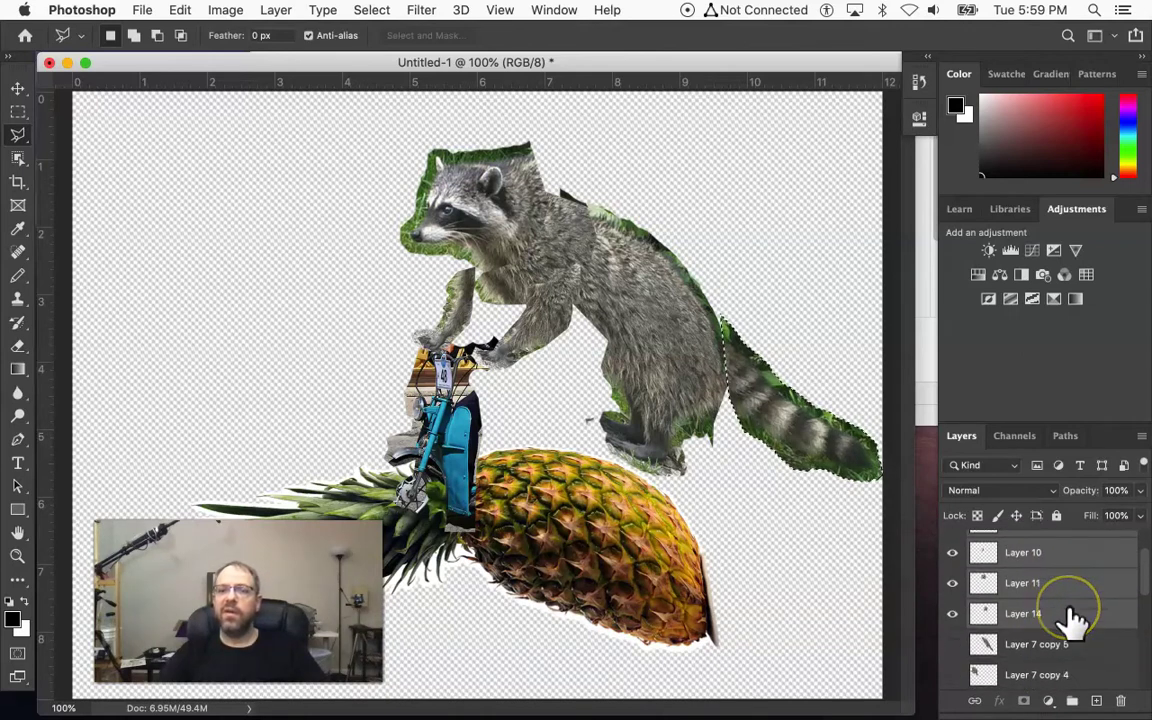
pyautogui.scroll(-1, 1070, 622)
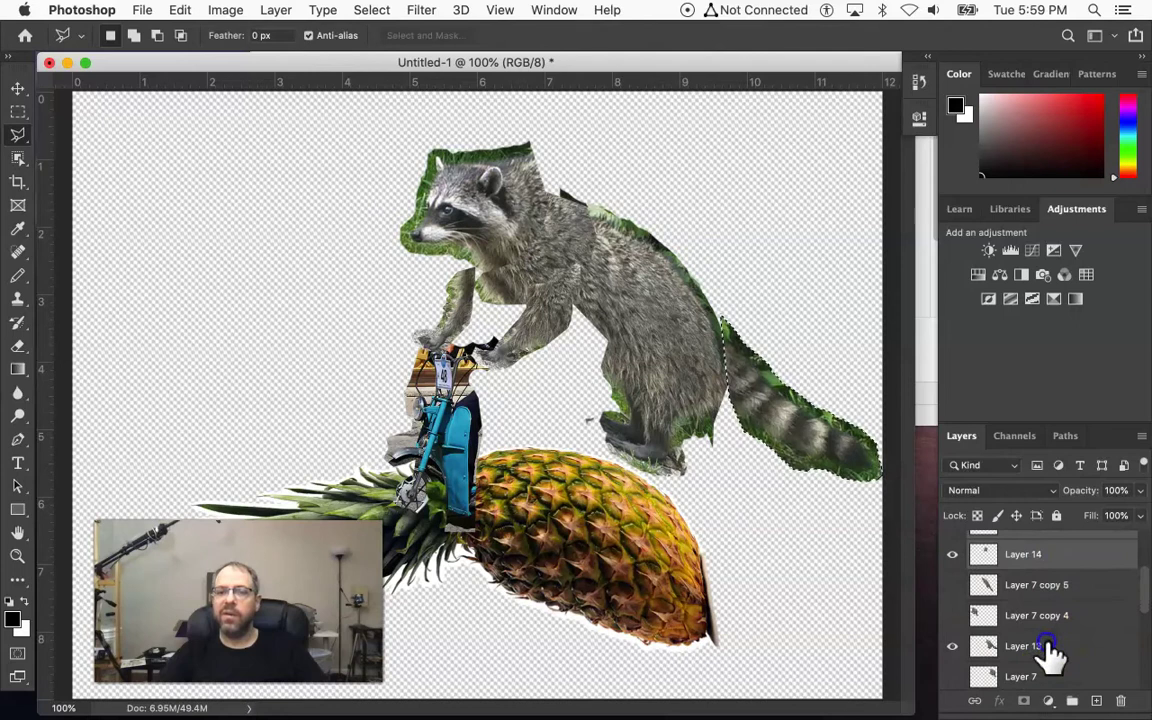
pyautogui.keyDown('super'); pyautogui.click(1048, 648); pyautogui.keyUp('super')
pyautogui.scroll(-3, 1058, 648)
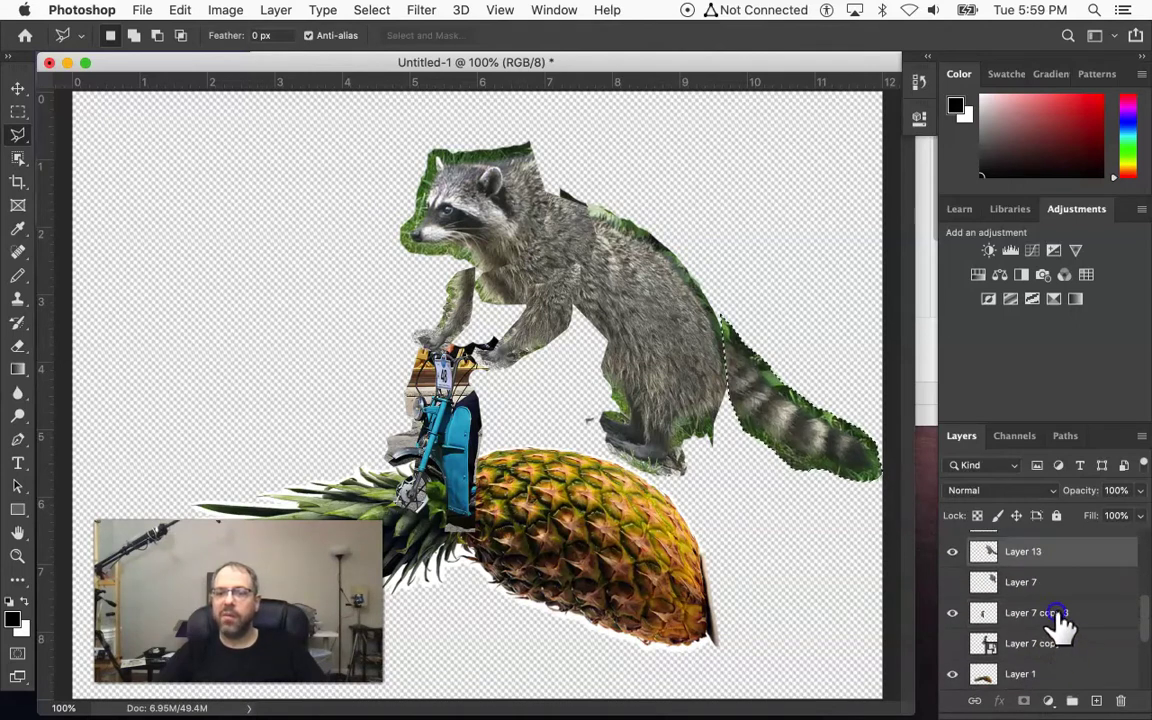
pyautogui.scroll(-3, 1060, 625)
pyautogui.keyDown('super'); pyautogui.click(1023, 582); pyautogui.keyUp('super')
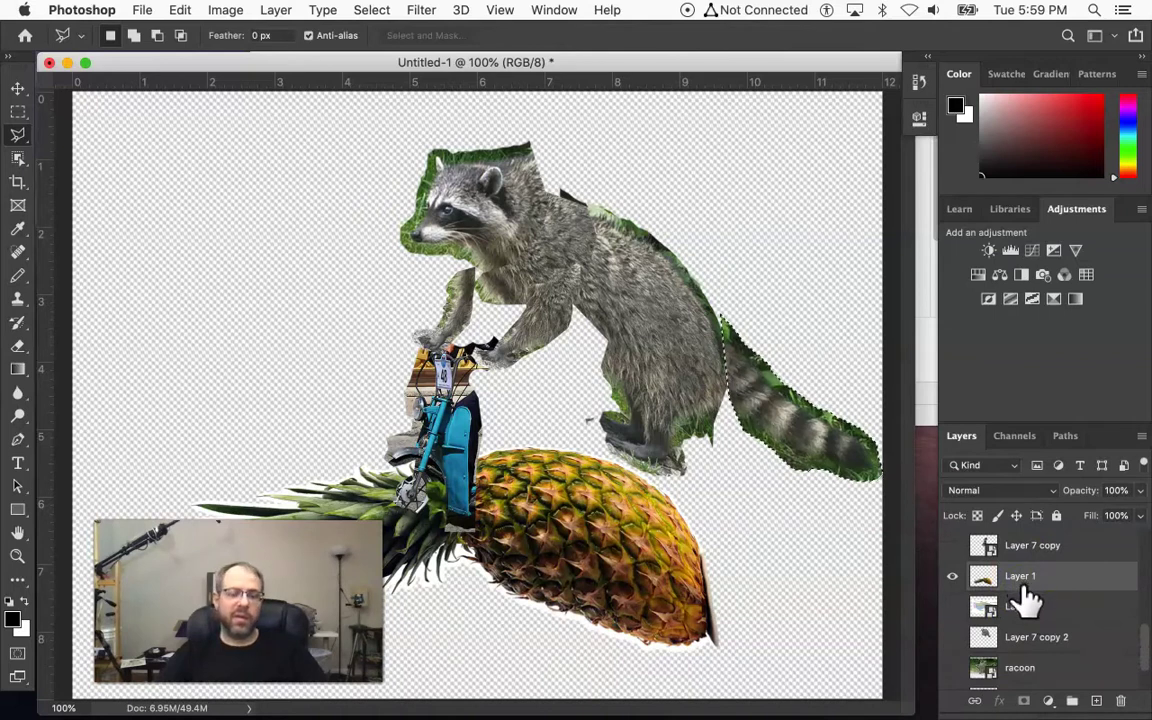
pyautogui.click(975, 702)
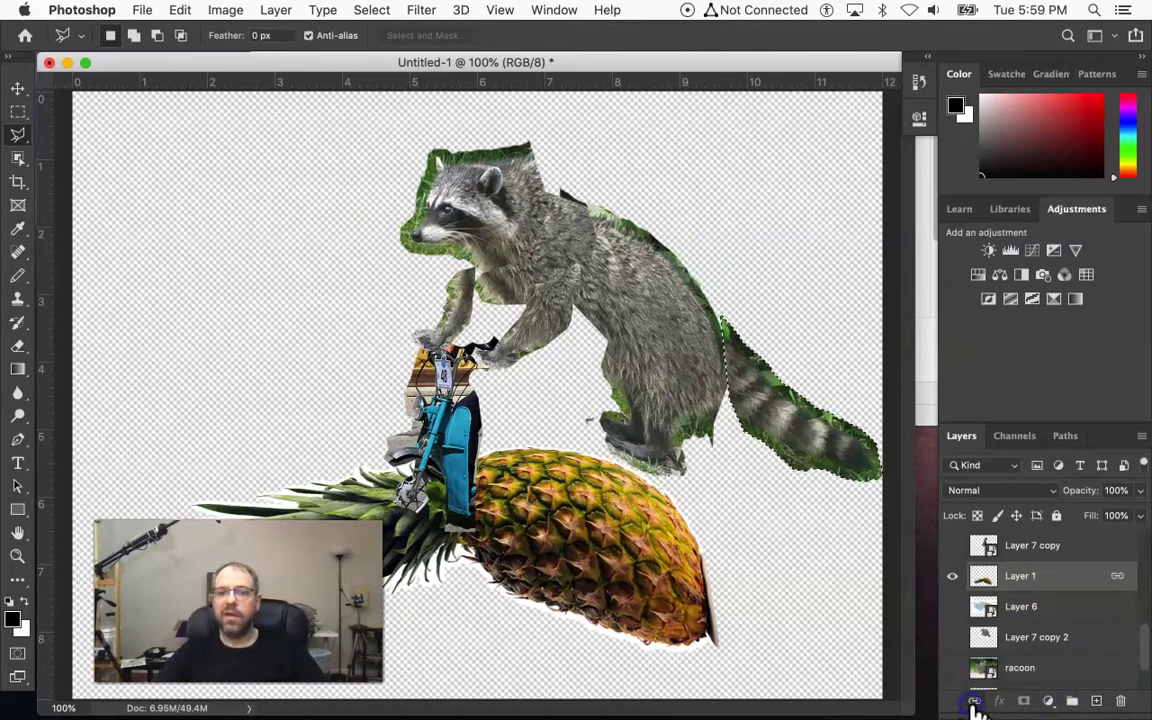
# Step: Scale down the linked raccoon, scooter and pineapple group and position it in the upper middle of the canvas
pyautogui.press('super+t')
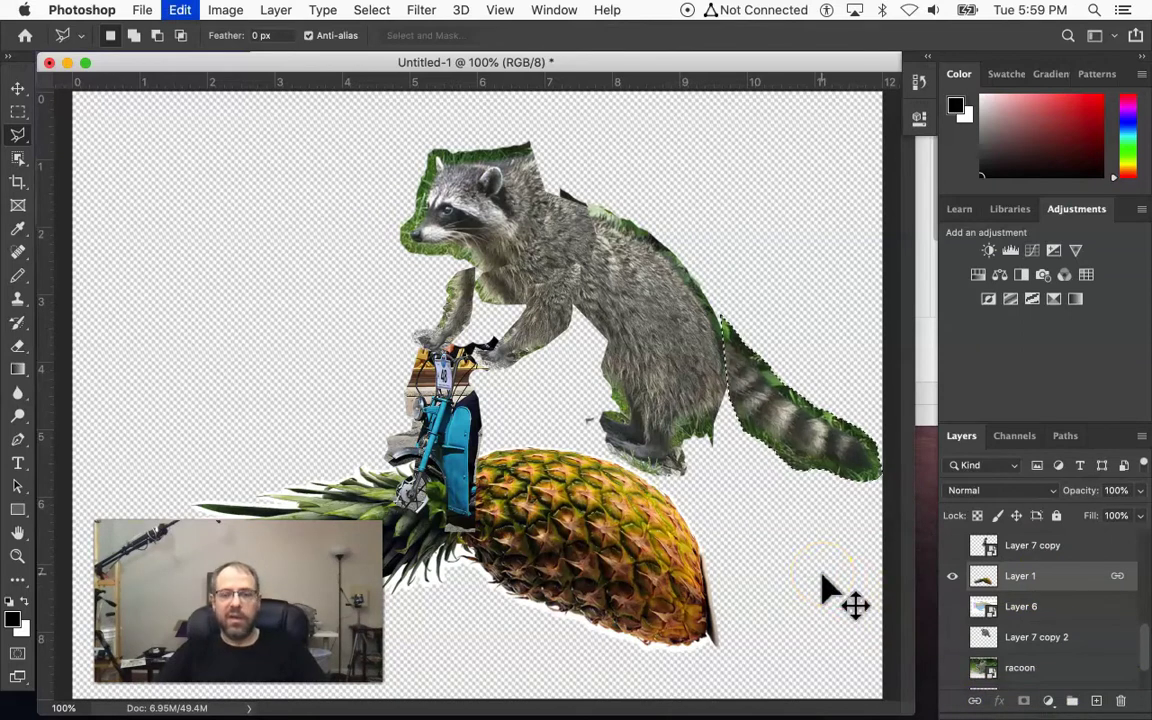
pyautogui.moveTo(876, 652); pyautogui.dragTo(710, 535)
pyautogui.moveTo(610, 465); pyautogui.dragTo(665, 450)
pyautogui.press('Return')
pyautogui.press('l')
# Step: Show the sky on Layer 8, the suburban house on Layer 4 and the wing layer
pyautogui.scroll(1, 990, 600)
pyautogui.scroll(-3, 1030, 615)
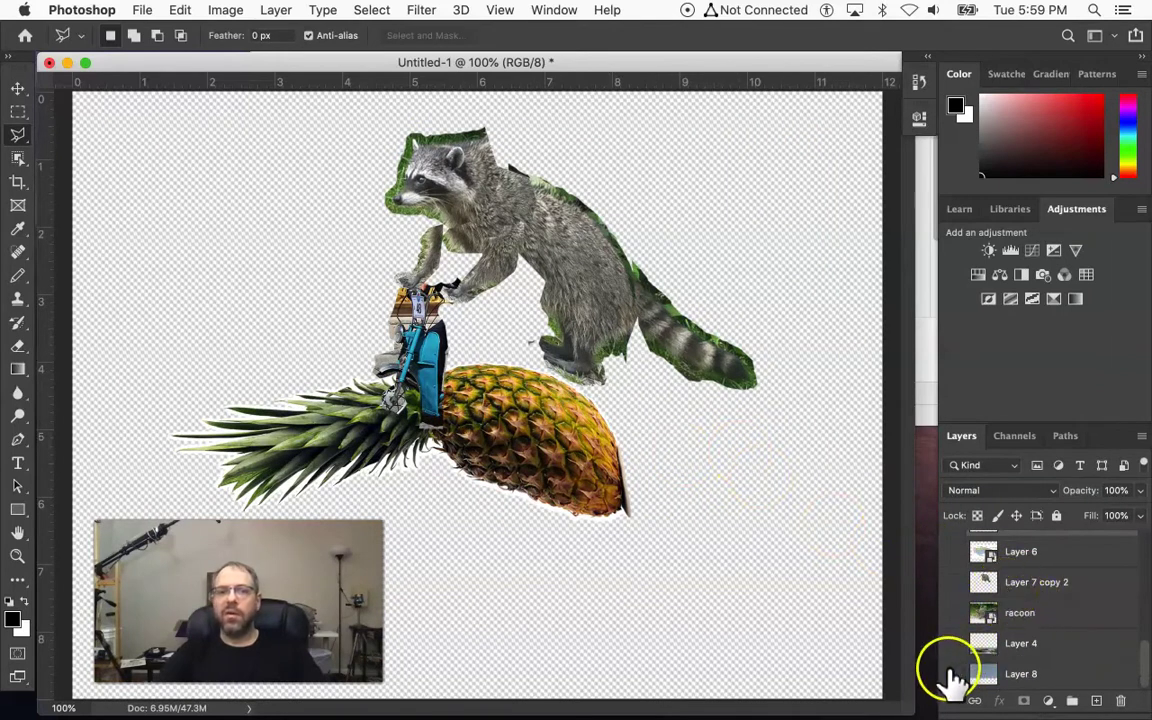
pyautogui.click(952, 674)
pyautogui.click(983, 619)
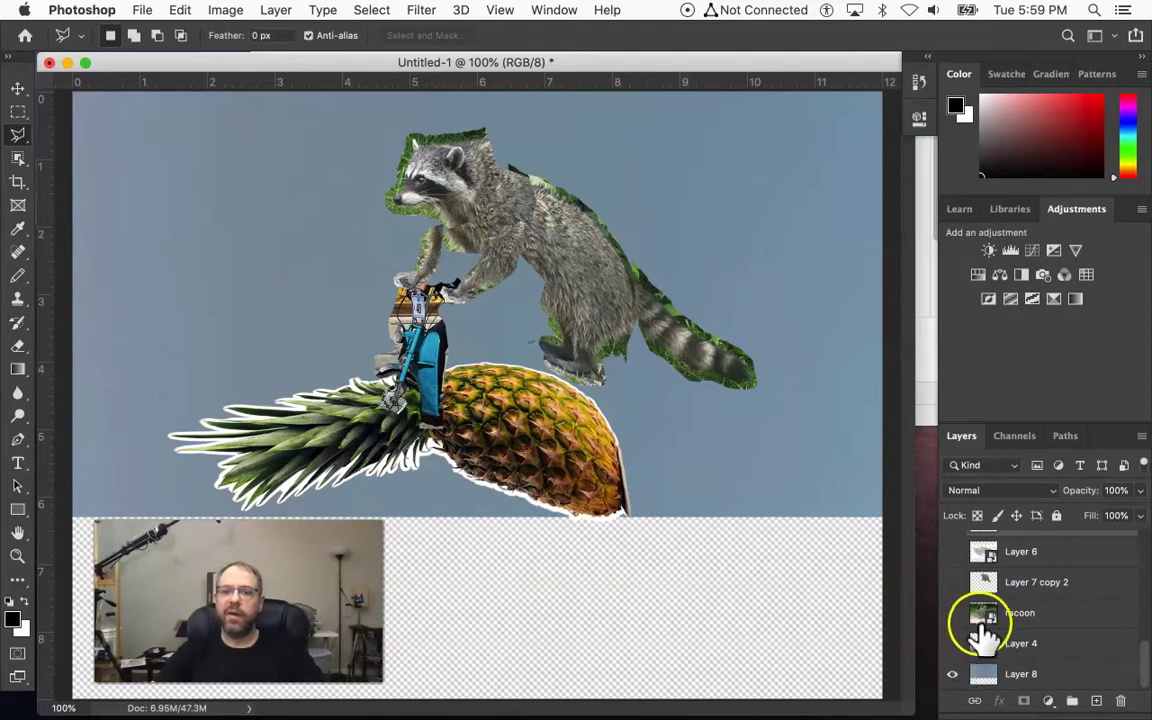
pyautogui.scroll(3, 1065, 610)
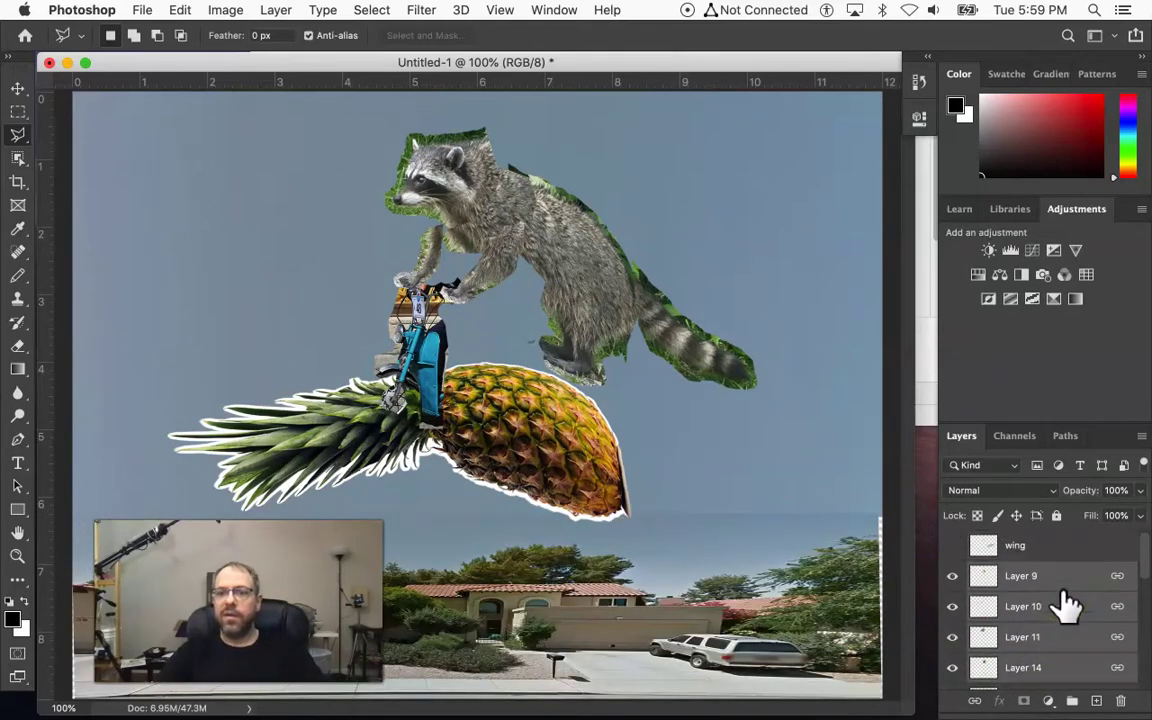
pyautogui.click(952, 547)
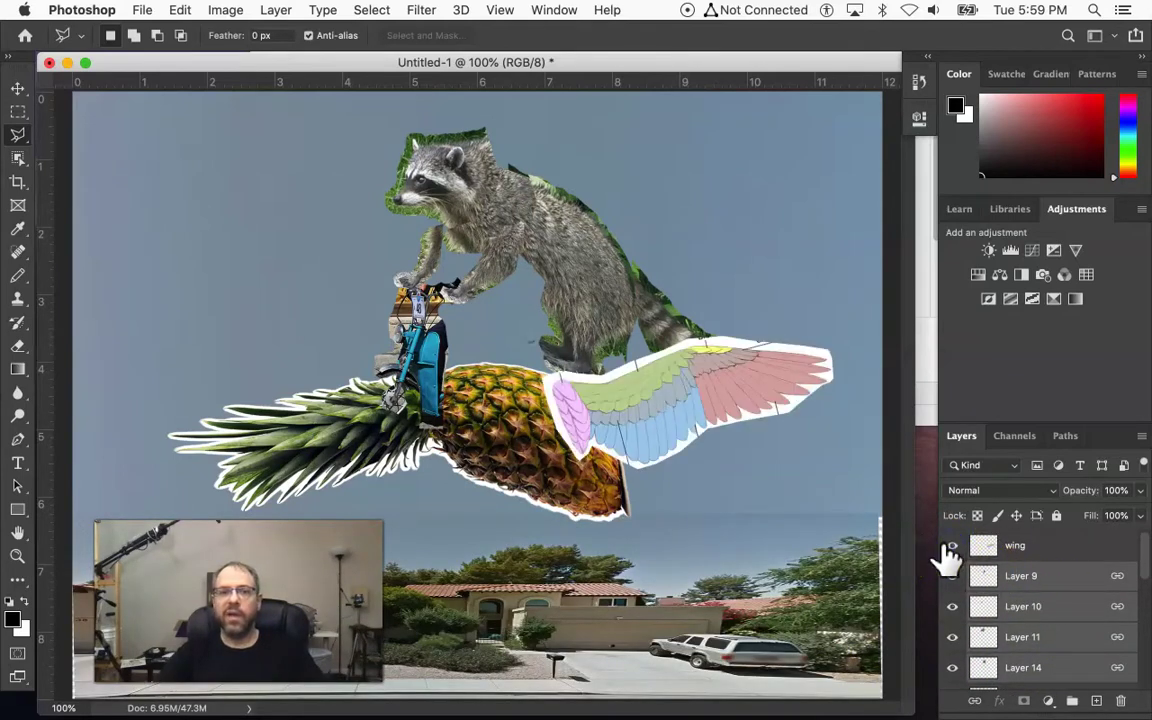
# Step: Move the wing onto the pineapple's side, stretch and skew it outward, and place its layer directly below Layer 13
pyautogui.moveTo(668, 418); pyautogui.dragTo(660, 425)
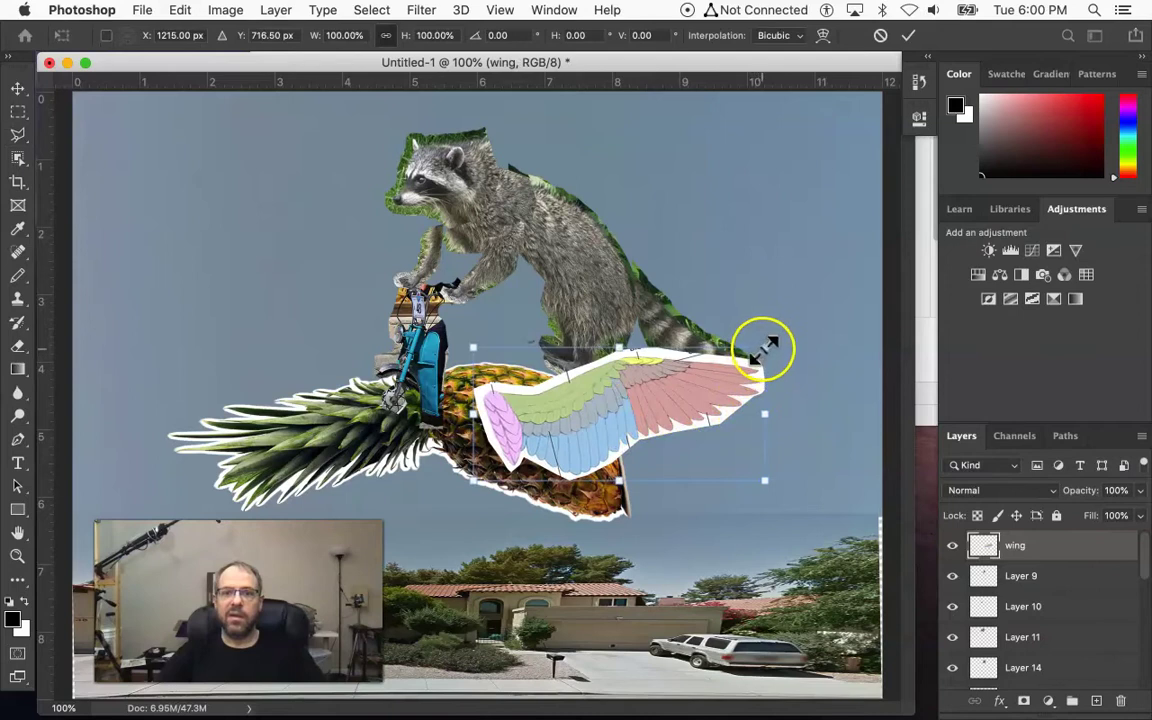
pyautogui.moveTo(765, 349); pyautogui.dragTo(844, 318)
pyautogui.moveTo(658, 335)
pyautogui.mouseDown()
pyautogui.moveTo(663, 319)
pyautogui.moveTo(663, 333)
pyautogui.mouseUp()
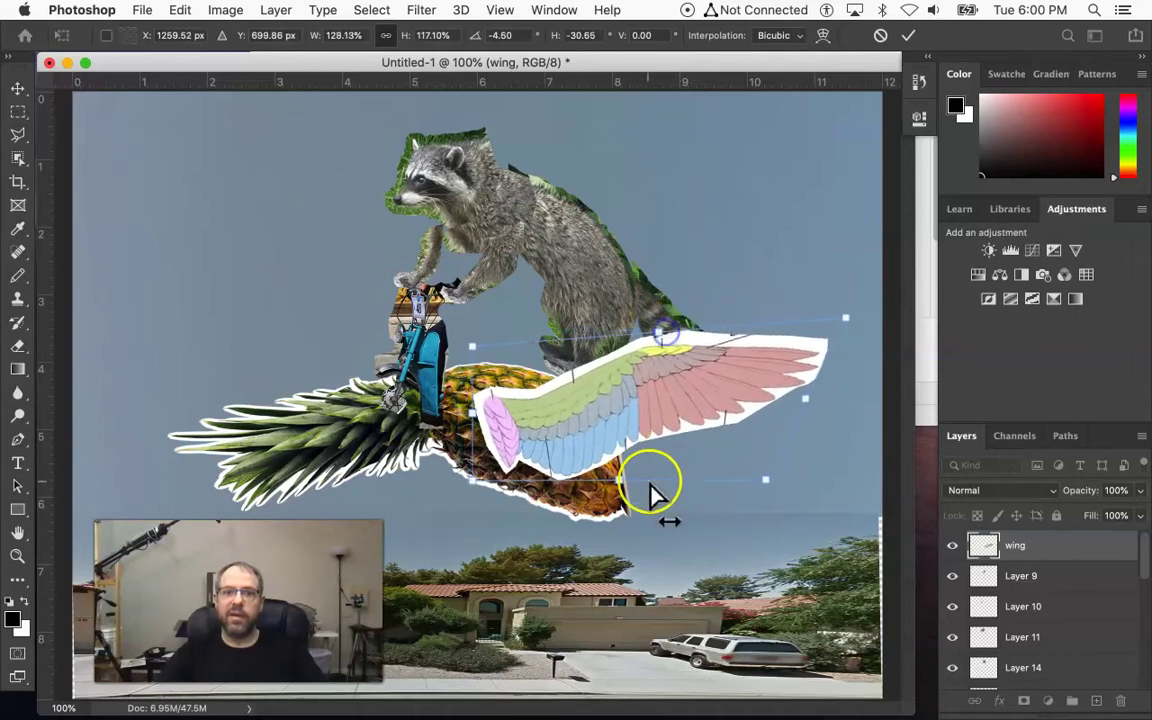
pyautogui.press('Return')
pyautogui.press('l')
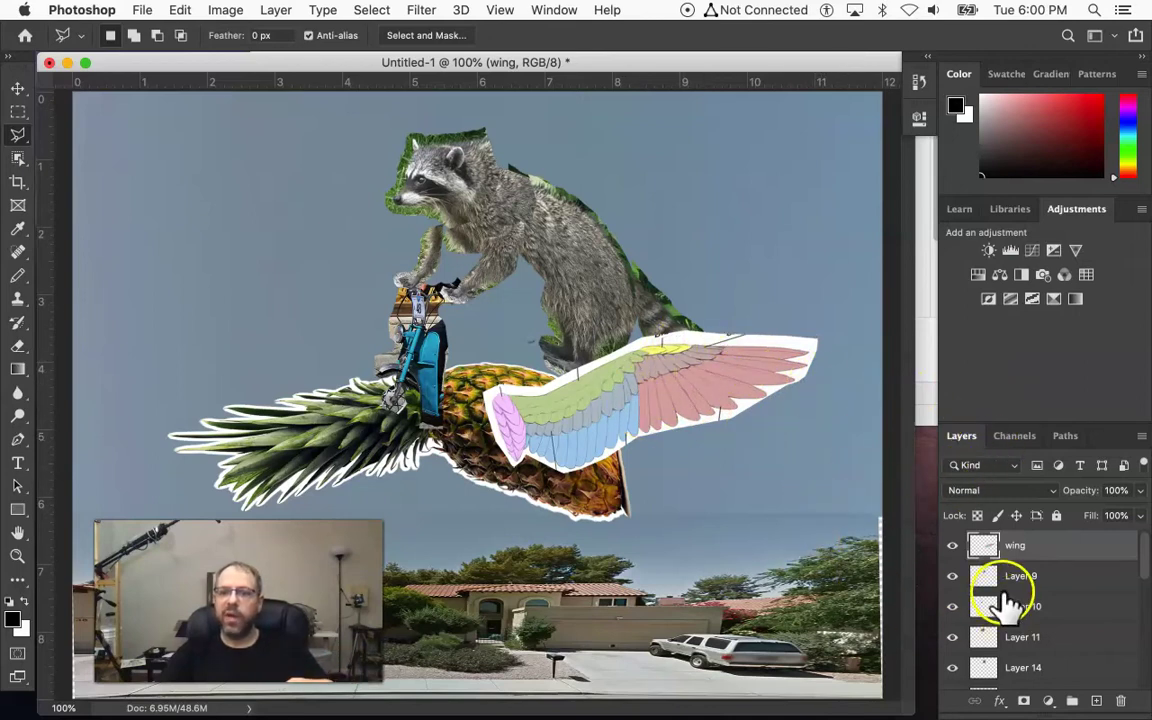
pyautogui.moveTo(1034, 544); pyautogui.dragTo(1035, 628)
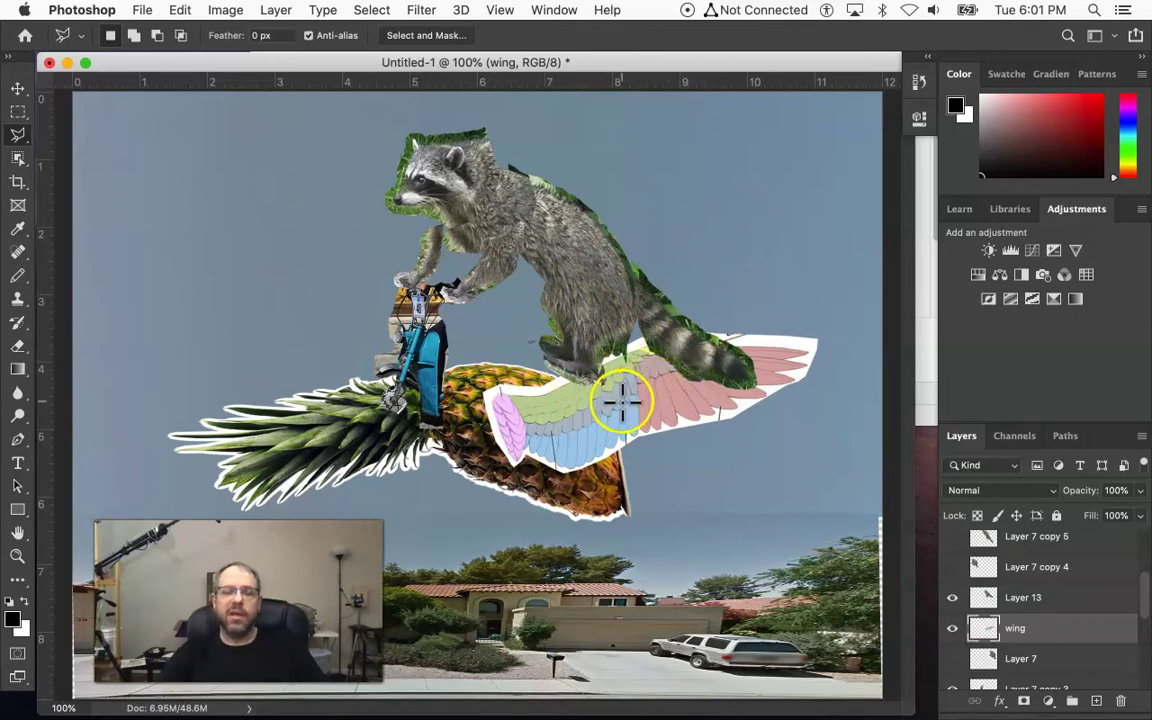
# Step: Outline the tail on Layer 13 with the Polygonal Lasso and copy it to a new layer
pyautogui.click(637, 250)
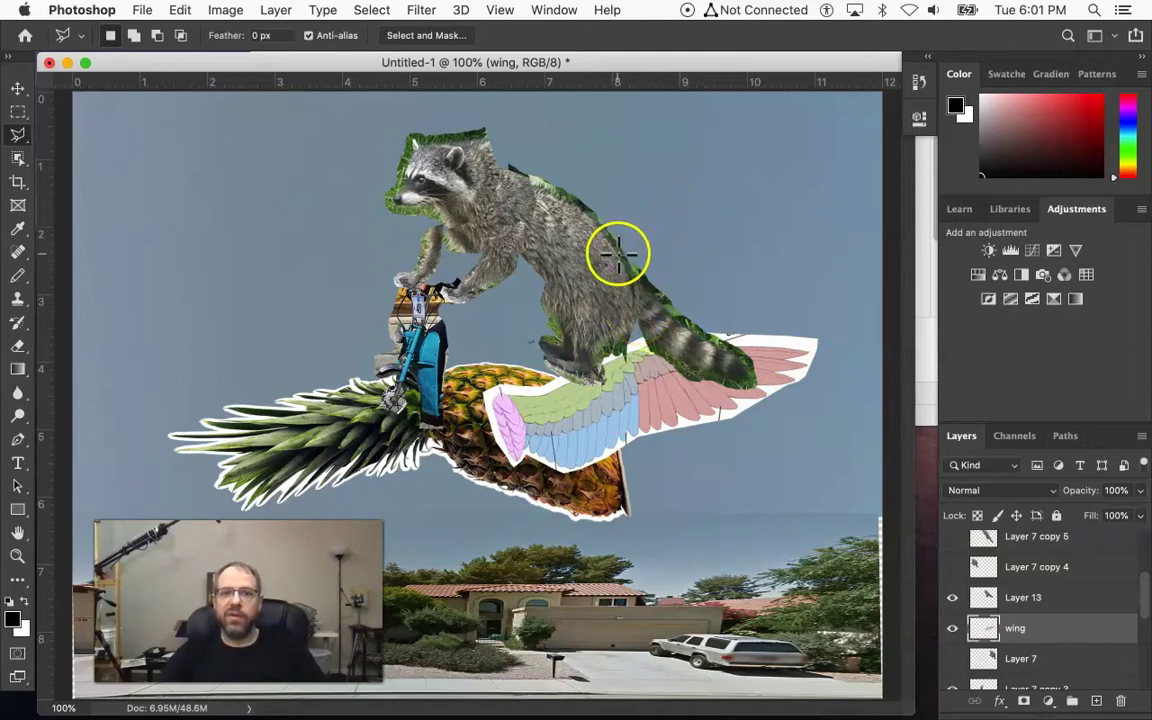
pyautogui.keyDown('super'); pyautogui.click(597, 312); pyautogui.keyUp('super')
pyautogui.click(622, 342)
pyautogui.click(699, 496)
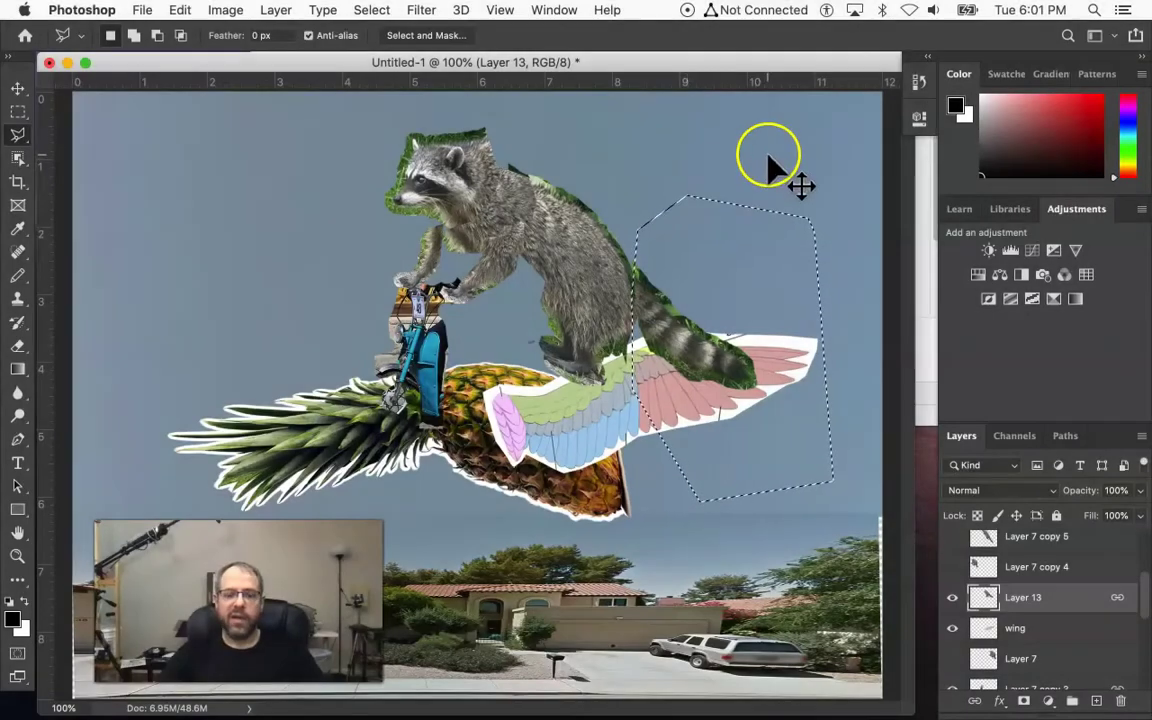
pyautogui.press('super+t')
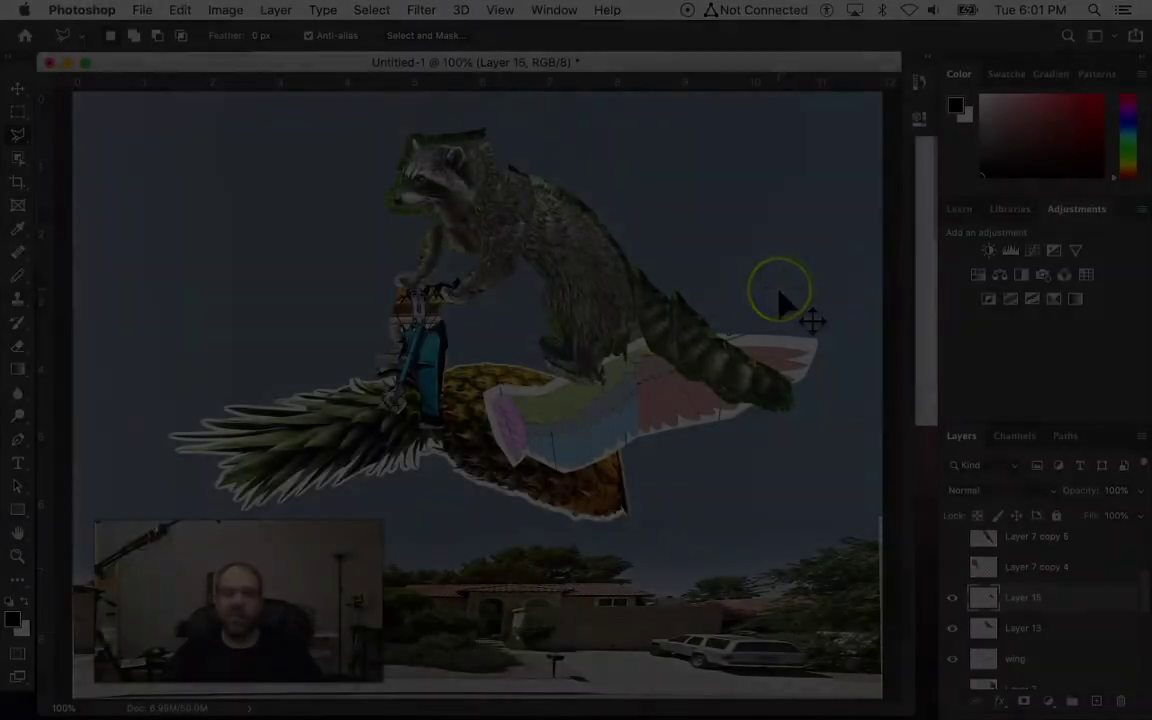
# Step: Rotate the copied tail on Layer 15 about -57° so it points upward, and attach it to the raccoon's rump
pyautogui.press('super+t')
pyautogui.moveTo(735, 352); pyautogui.dragTo(729, 250)
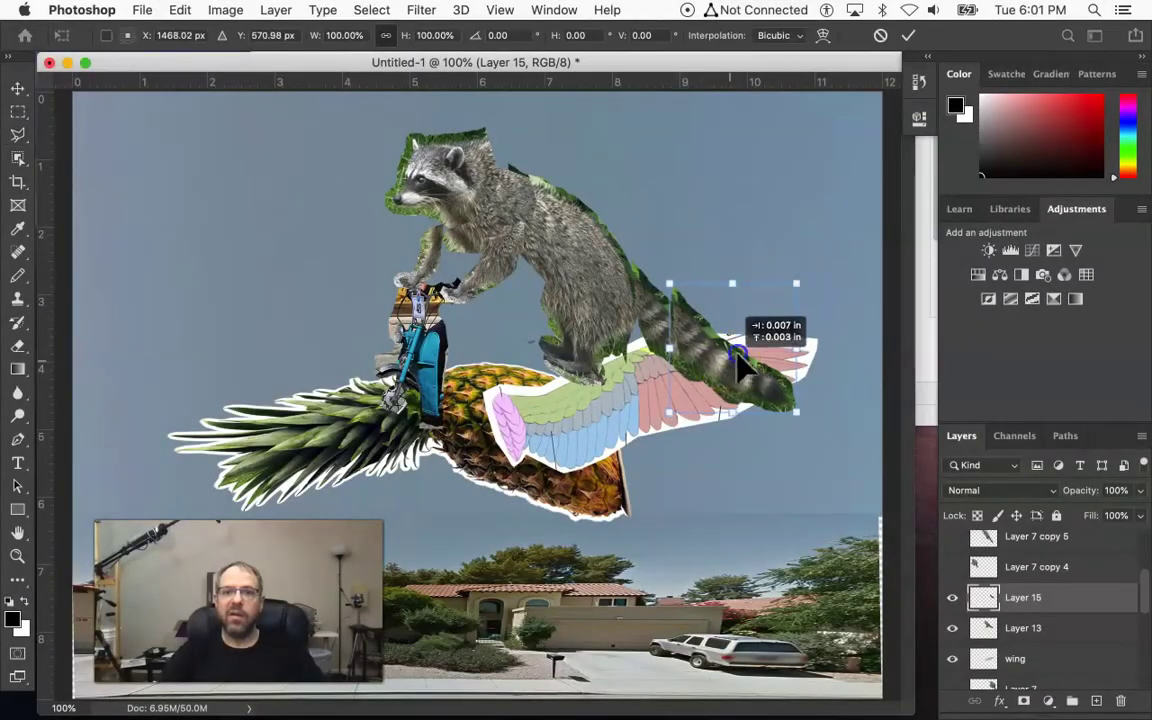
pyautogui.moveTo(722, 118); pyautogui.dragTo(576, 154)
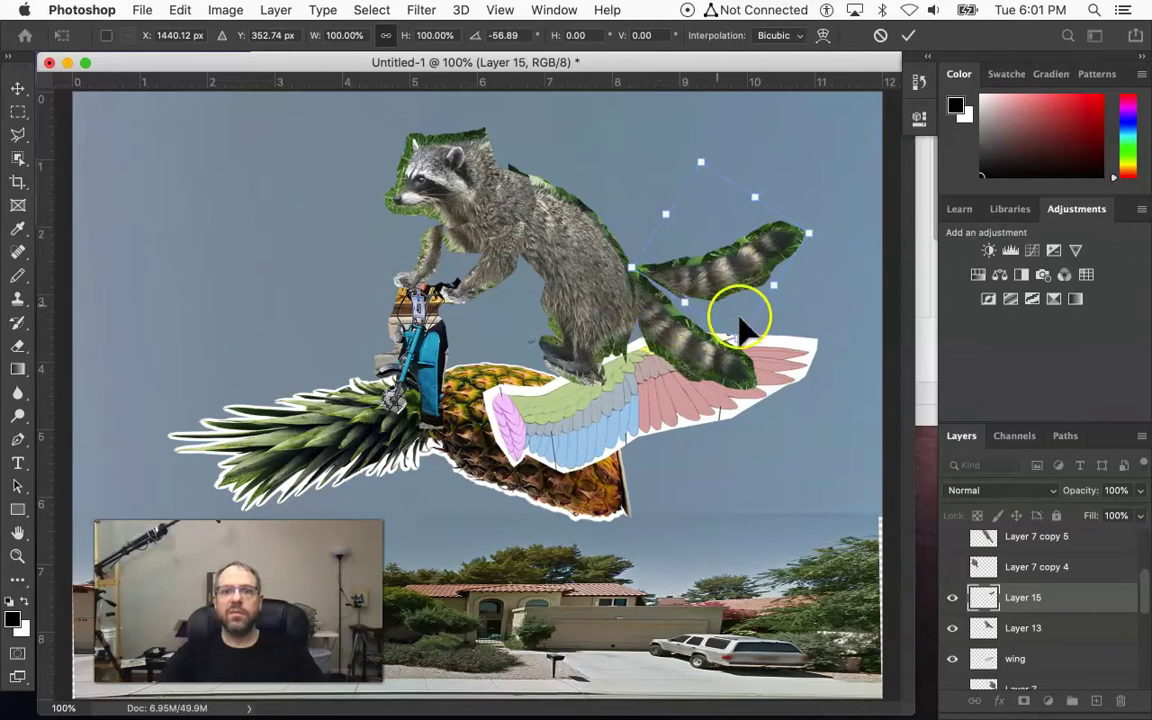
# Step: Erase the original drooping tail from Layer 13 with the 55-pixel Eraser
pyautogui.click(1030, 628)
pyautogui.press('e')
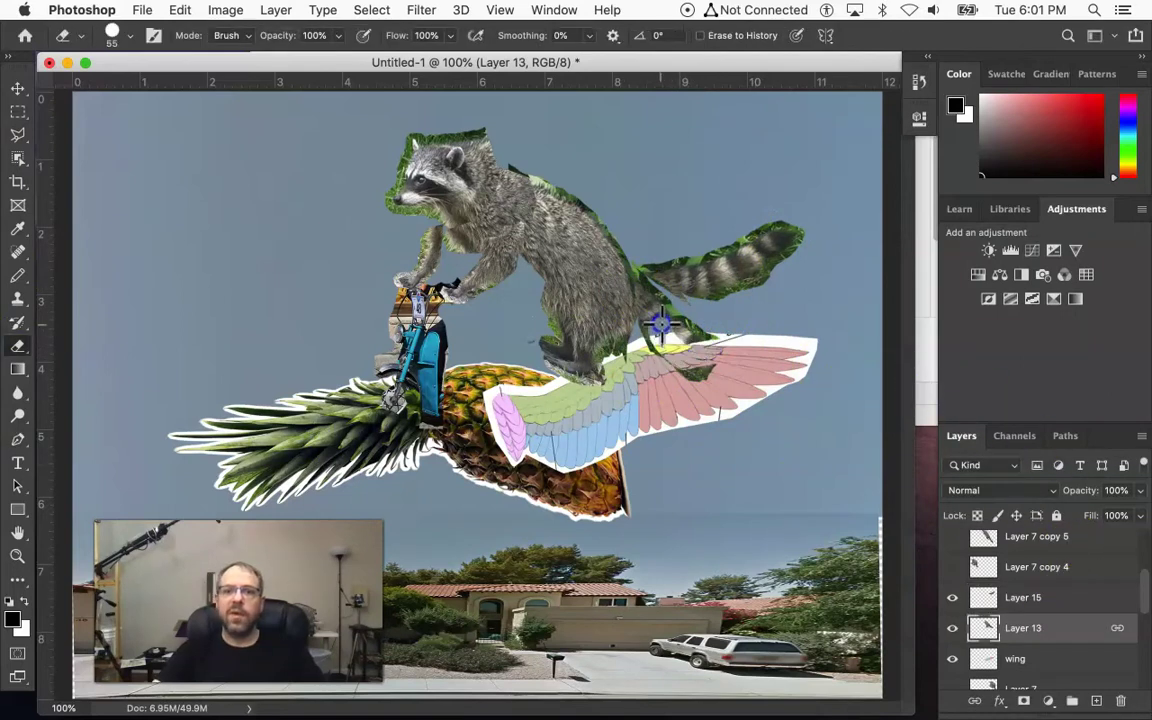
pyautogui.moveTo(687, 339)
pyautogui.mouseDown()
pyautogui.moveTo(728, 339)
pyautogui.moveTo(692, 368)
pyautogui.mouseUp()
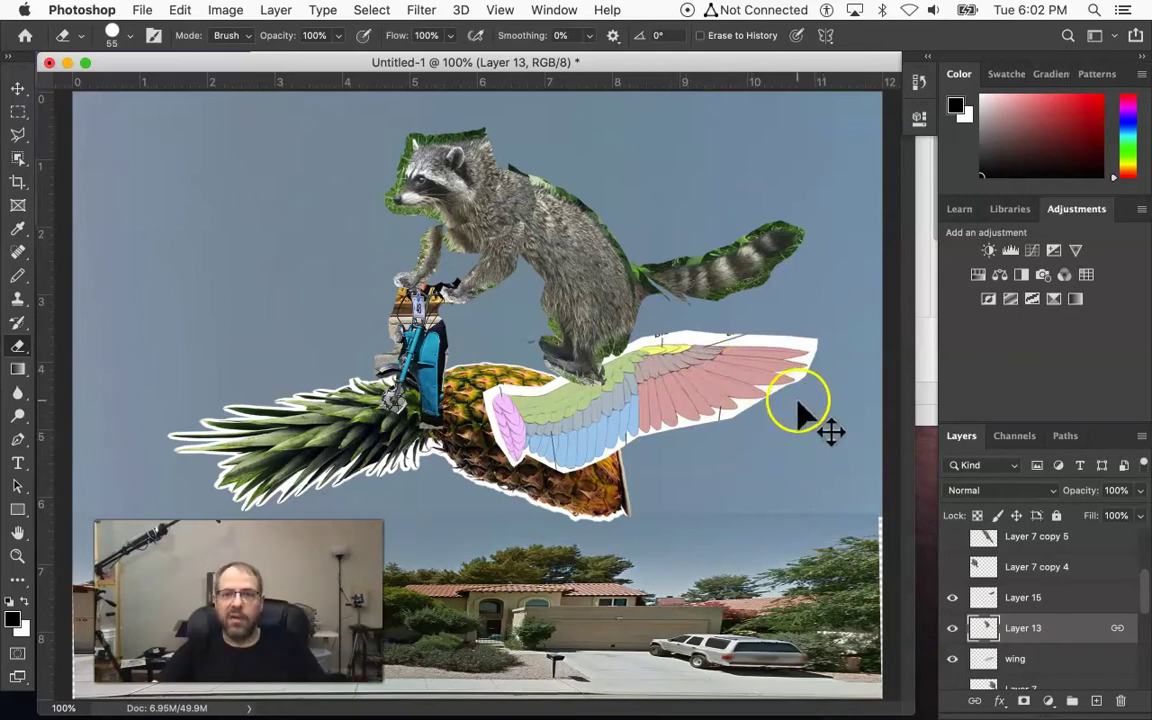
# Step: Transform the tail on Layer 15 to about 109% width and 117% height, rotated about -4° and skewed about -13° horizontally
pyautogui.press('super+t')
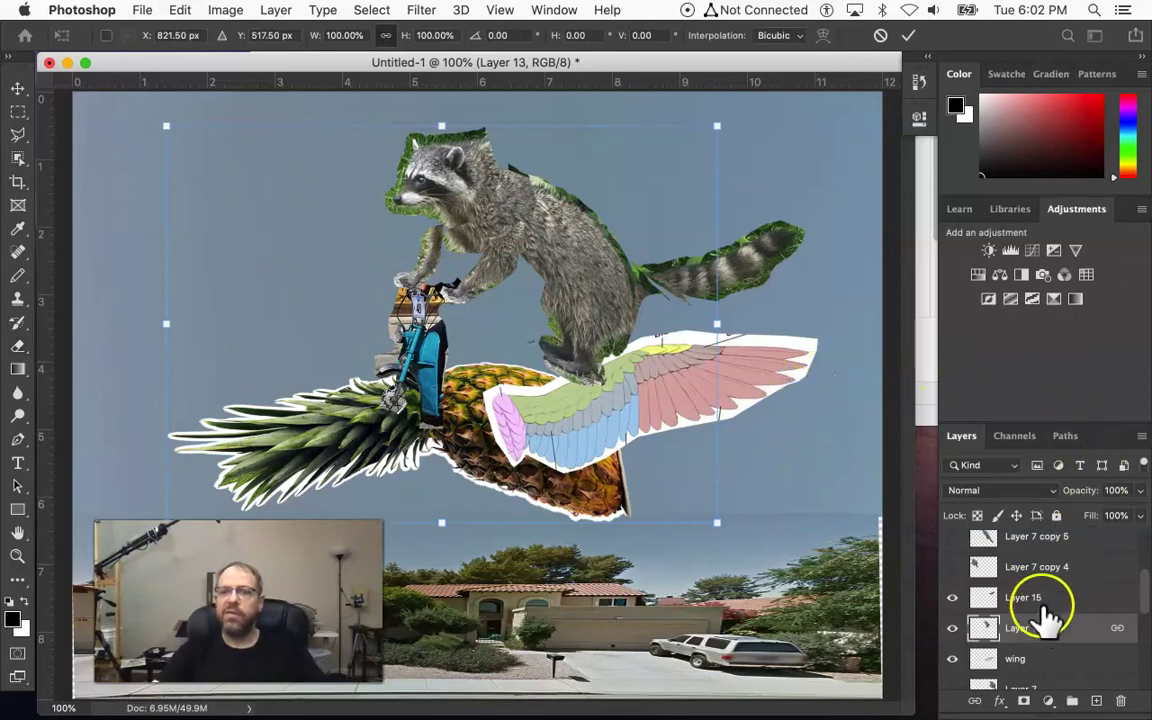
pyautogui.click(1040, 603)
pyautogui.press('super+t')
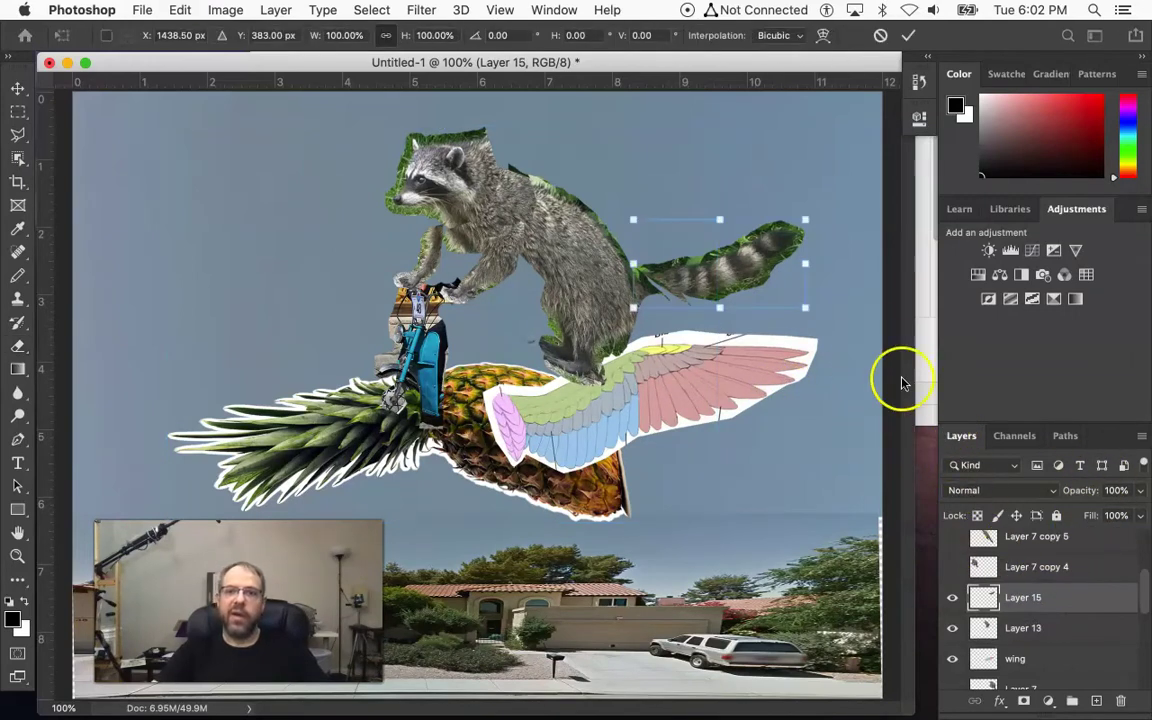
pyautogui.moveTo(818, 391); pyautogui.dragTo(822, 390)
pyautogui.moveTo(736, 281)
pyautogui.mouseDown()
pyautogui.moveTo(720, 257)
pyautogui.moveTo(779, 224)
pyautogui.moveTo(777, 257)
pyautogui.moveTo(741, 283)
pyautogui.moveTo(726, 270)
pyautogui.mouseUp()
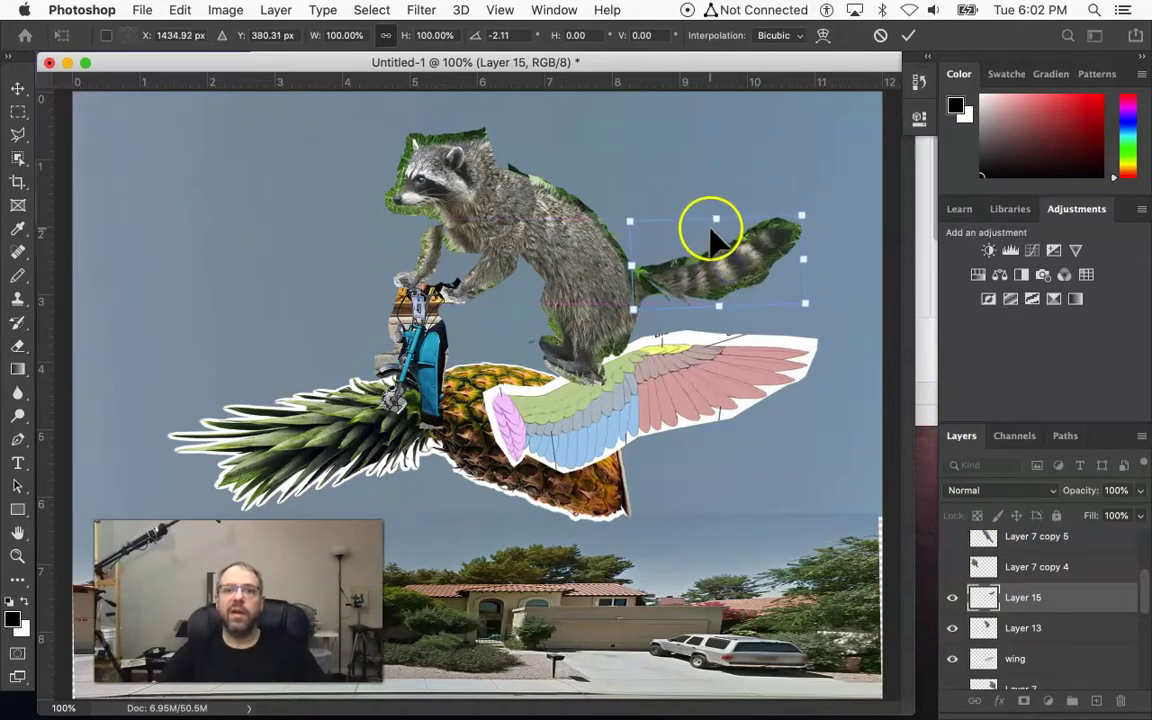
pyautogui.moveTo(716, 219); pyautogui.dragTo(728, 208)
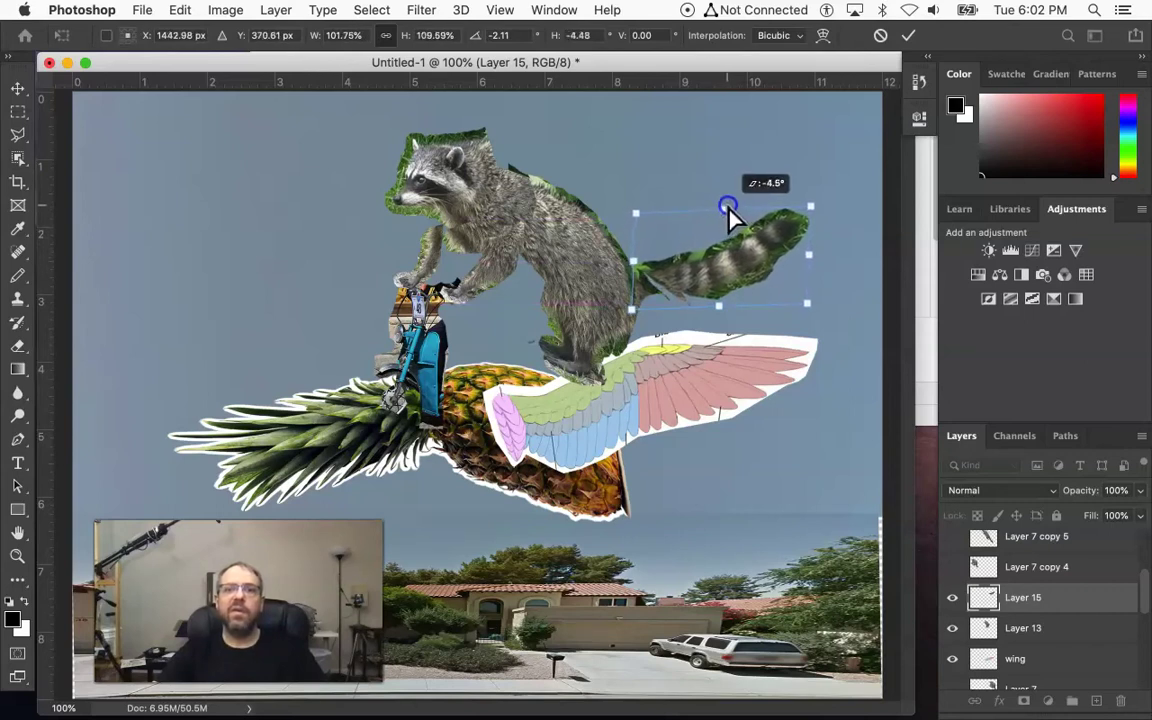
pyautogui.moveTo(806, 206); pyautogui.dragTo(819, 207)
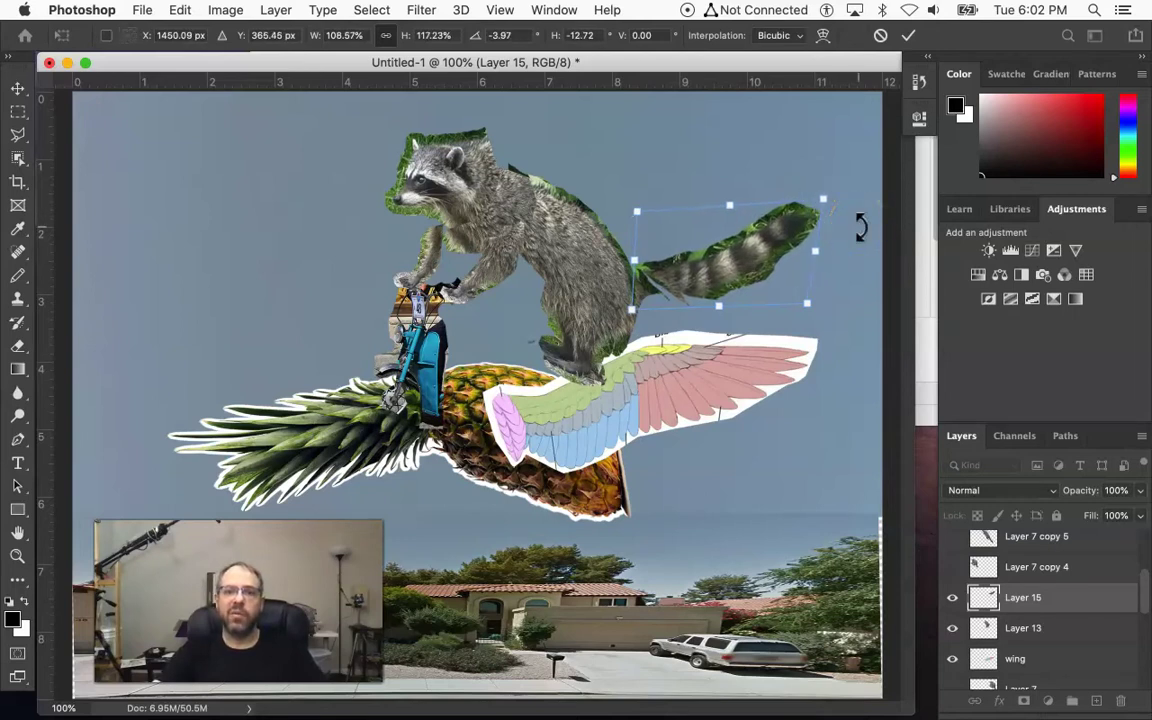
pyautogui.press('Return')
pyautogui.press('e')
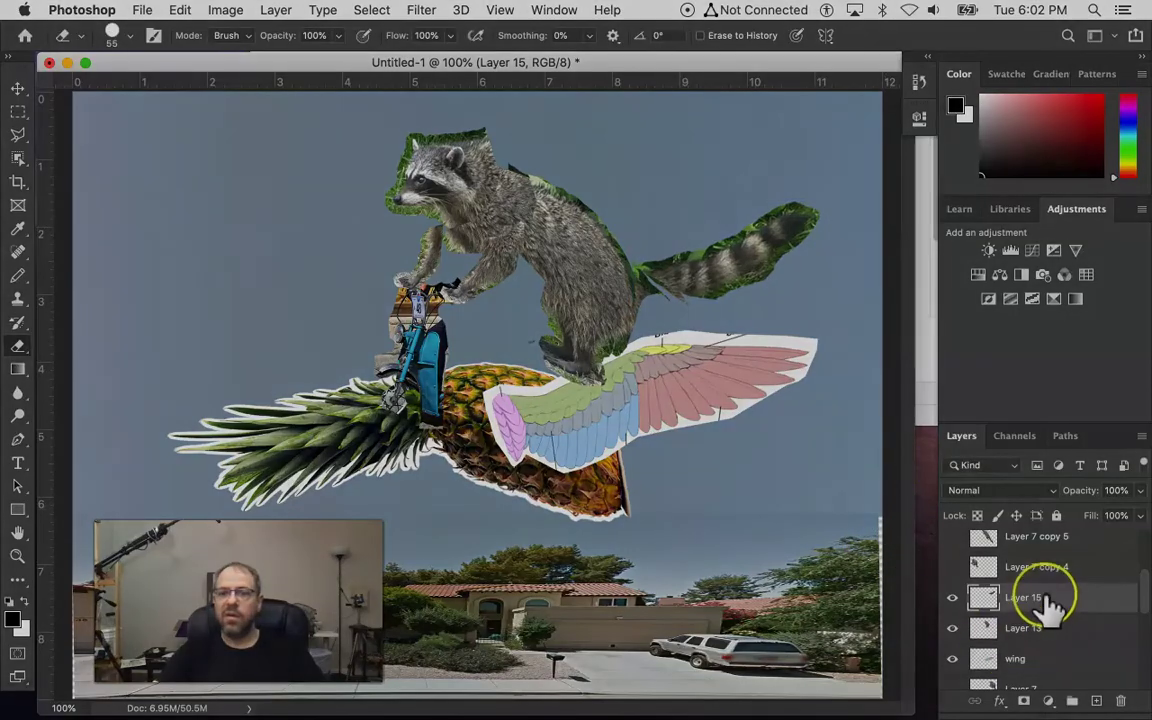
# Step: Warp the raccoon's body on Layer 13, pulling its hind legs and feet forward and slightly upward onto the pineapple
pyautogui.scroll(1, 1050, 600)
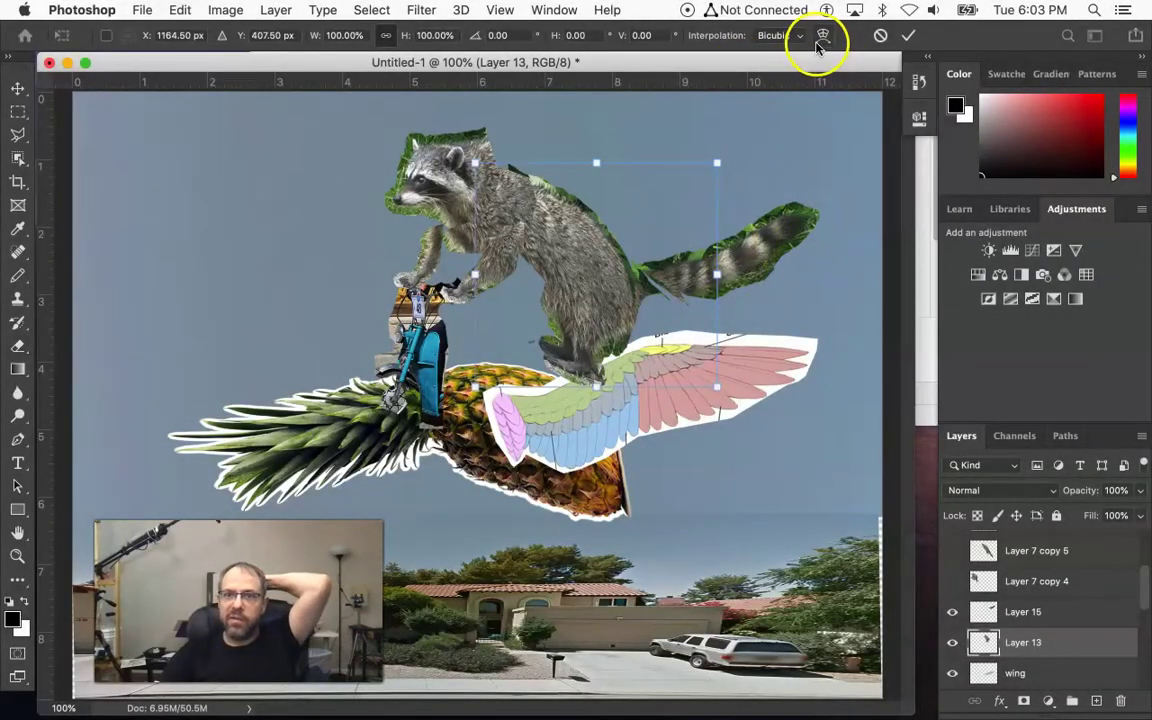
pyautogui.click(820, 38)
pyautogui.moveTo(586, 358); pyautogui.dragTo(578, 360)
pyautogui.moveTo(578, 360); pyautogui.dragTo(578, 361)
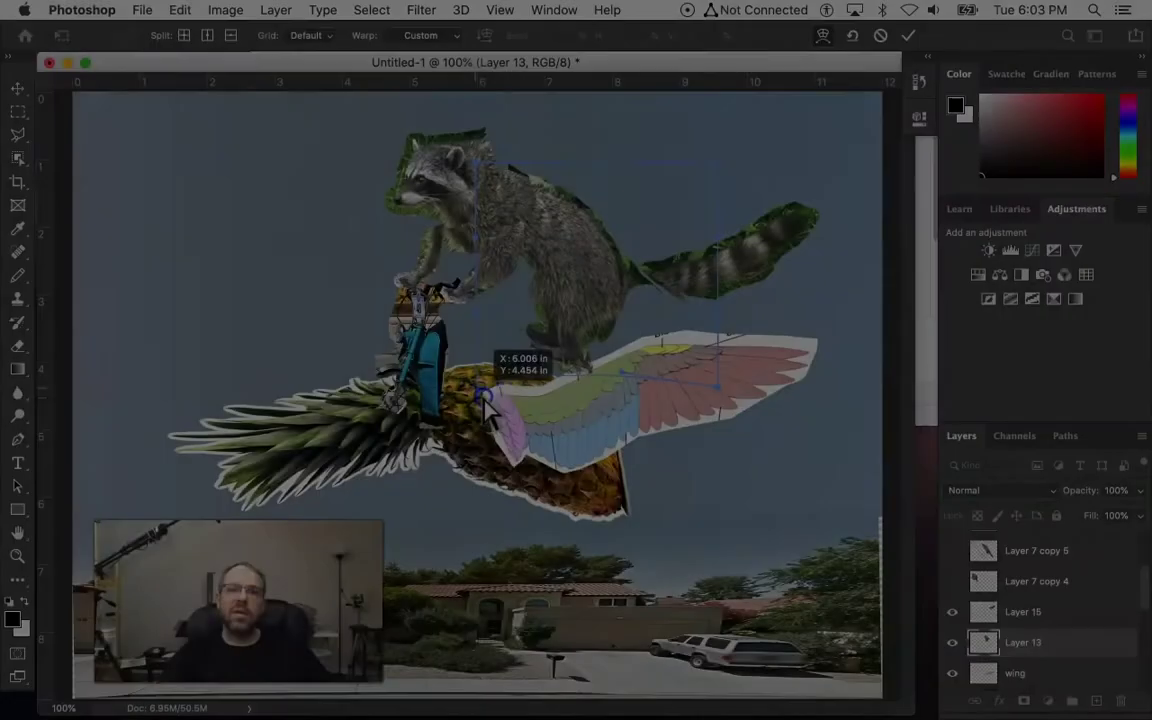
pyautogui.moveTo(476, 386); pyautogui.dragTo(733, 424)
pyautogui.click(518, 443)
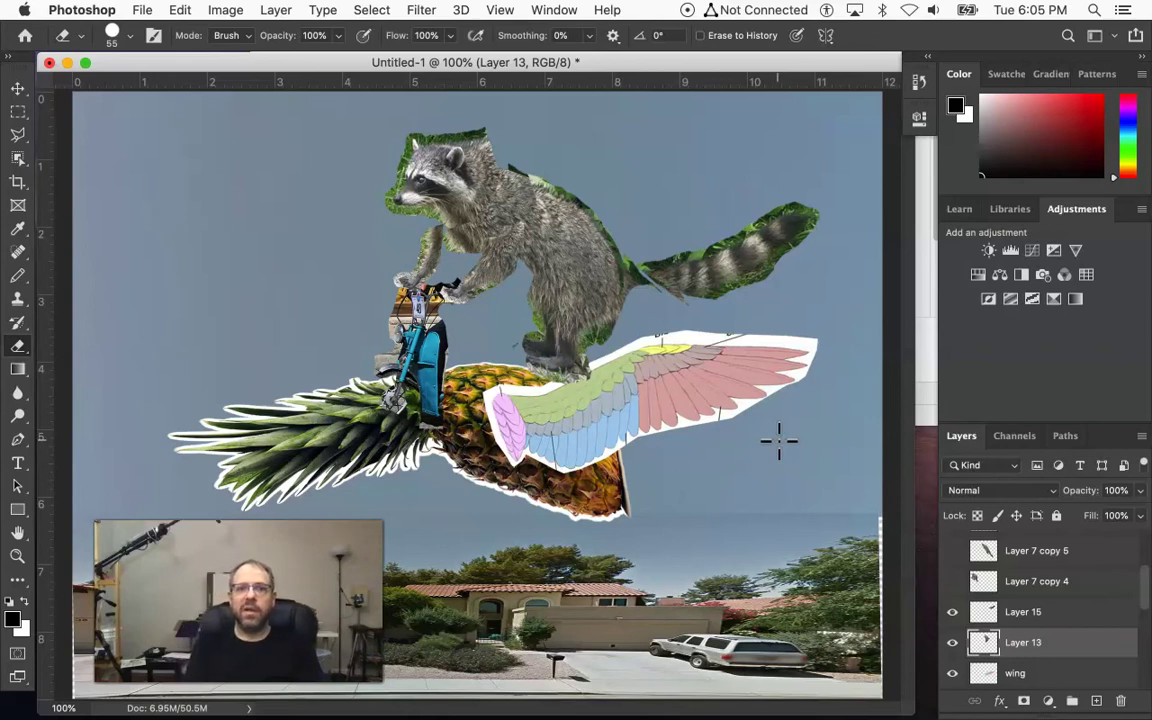
pyautogui.click(768, 456)
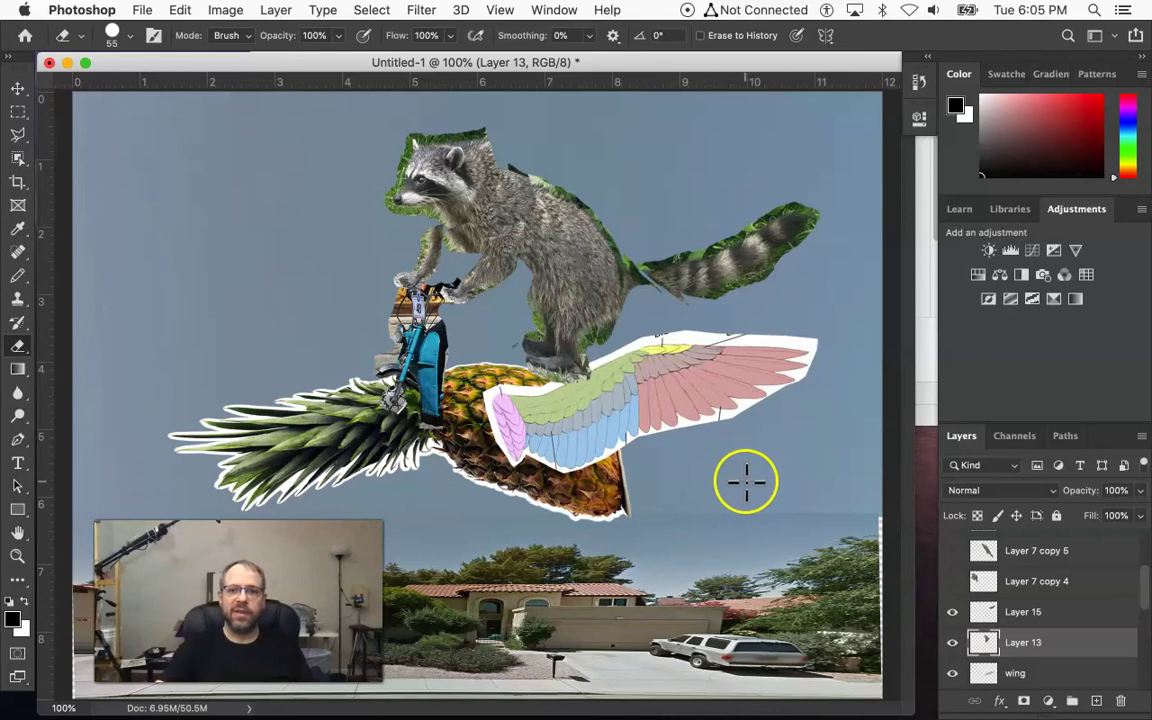